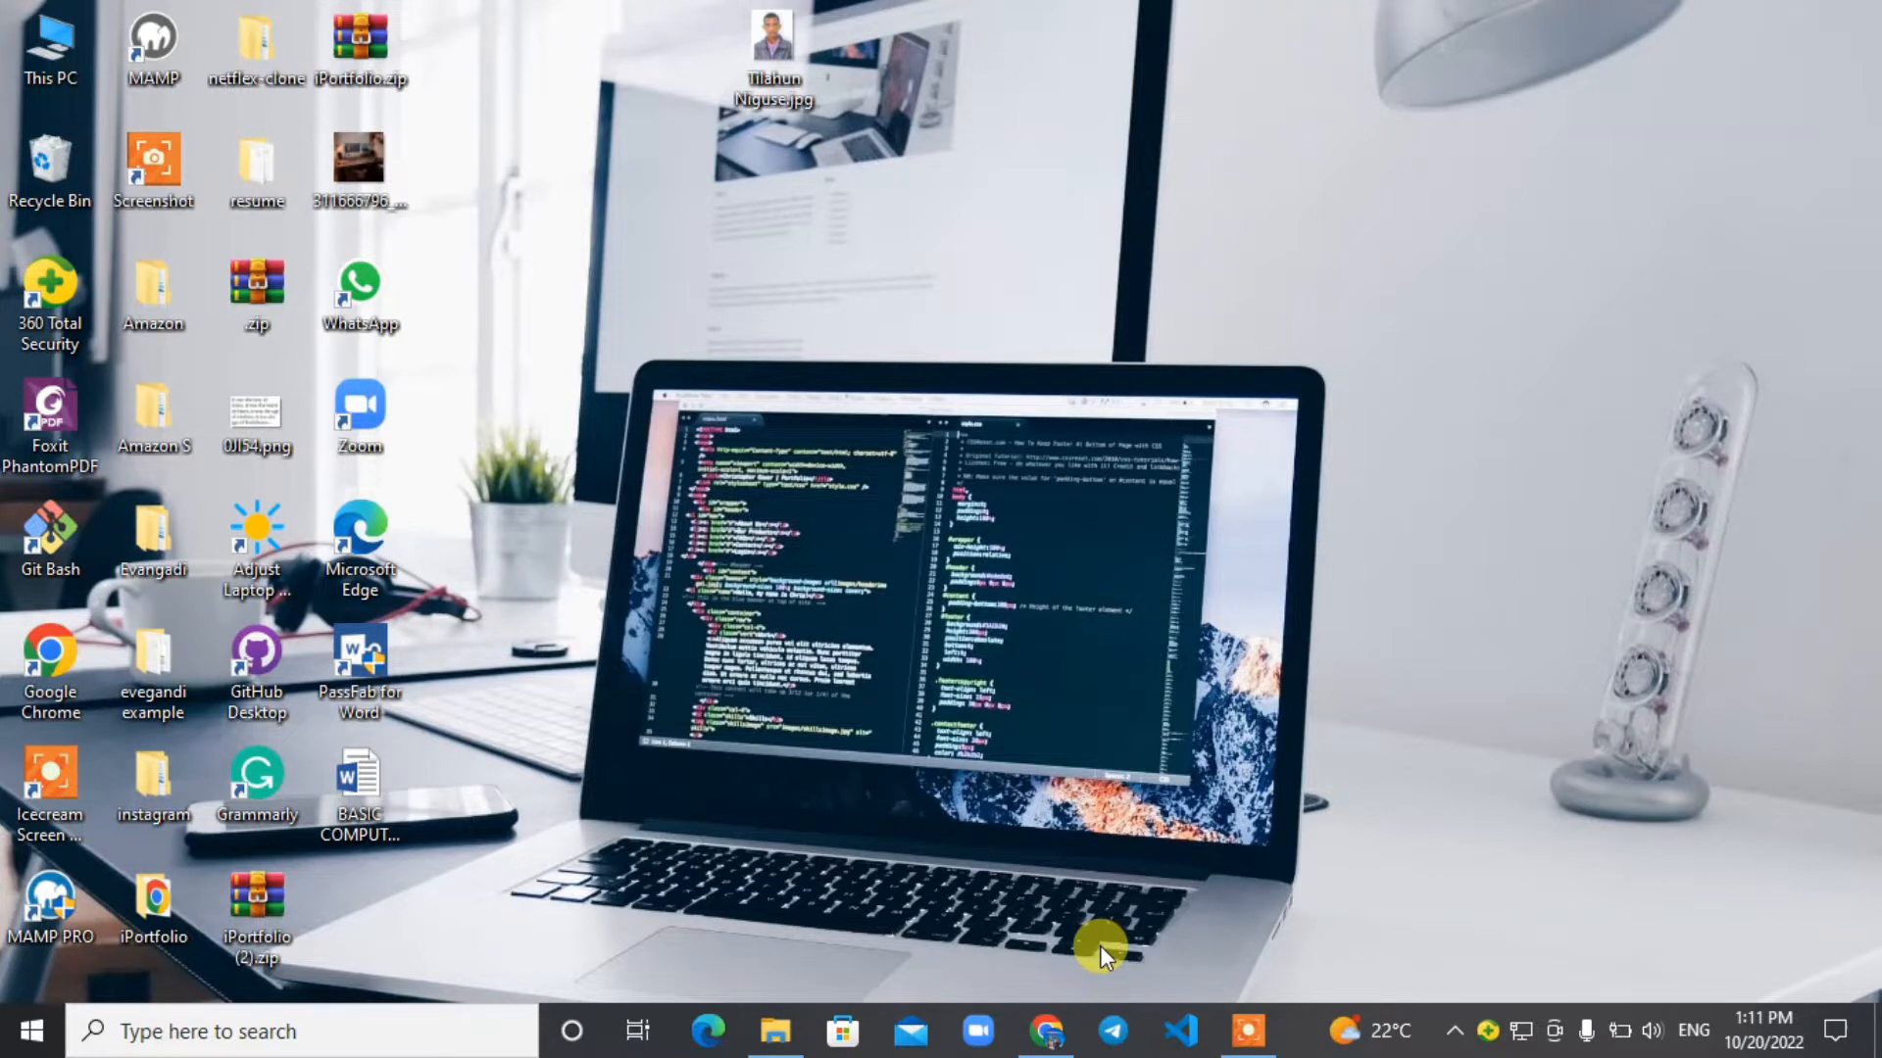
# Switch to Chrome, search Google for "dv 2024", and open the Electronic Diversity Visa Program website.
pyautogui.click(1041, 1041)
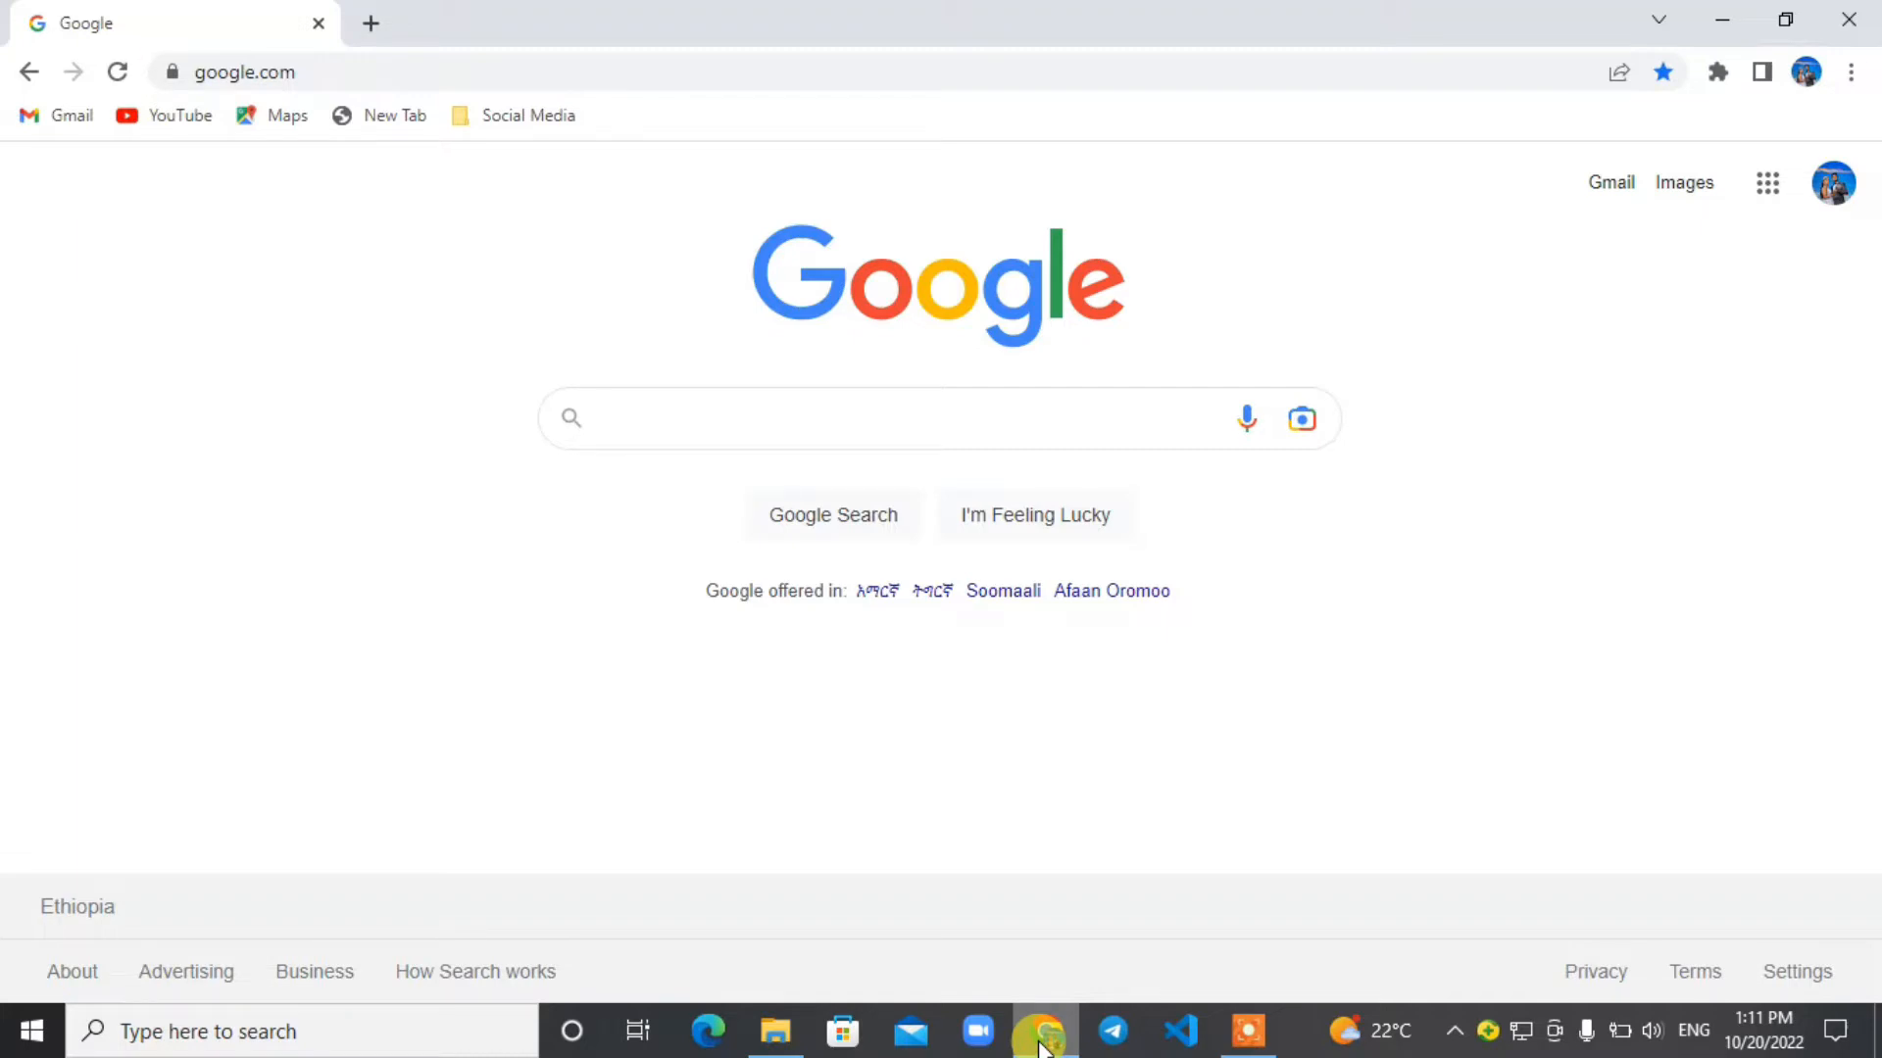
pyautogui.write('dv 20')
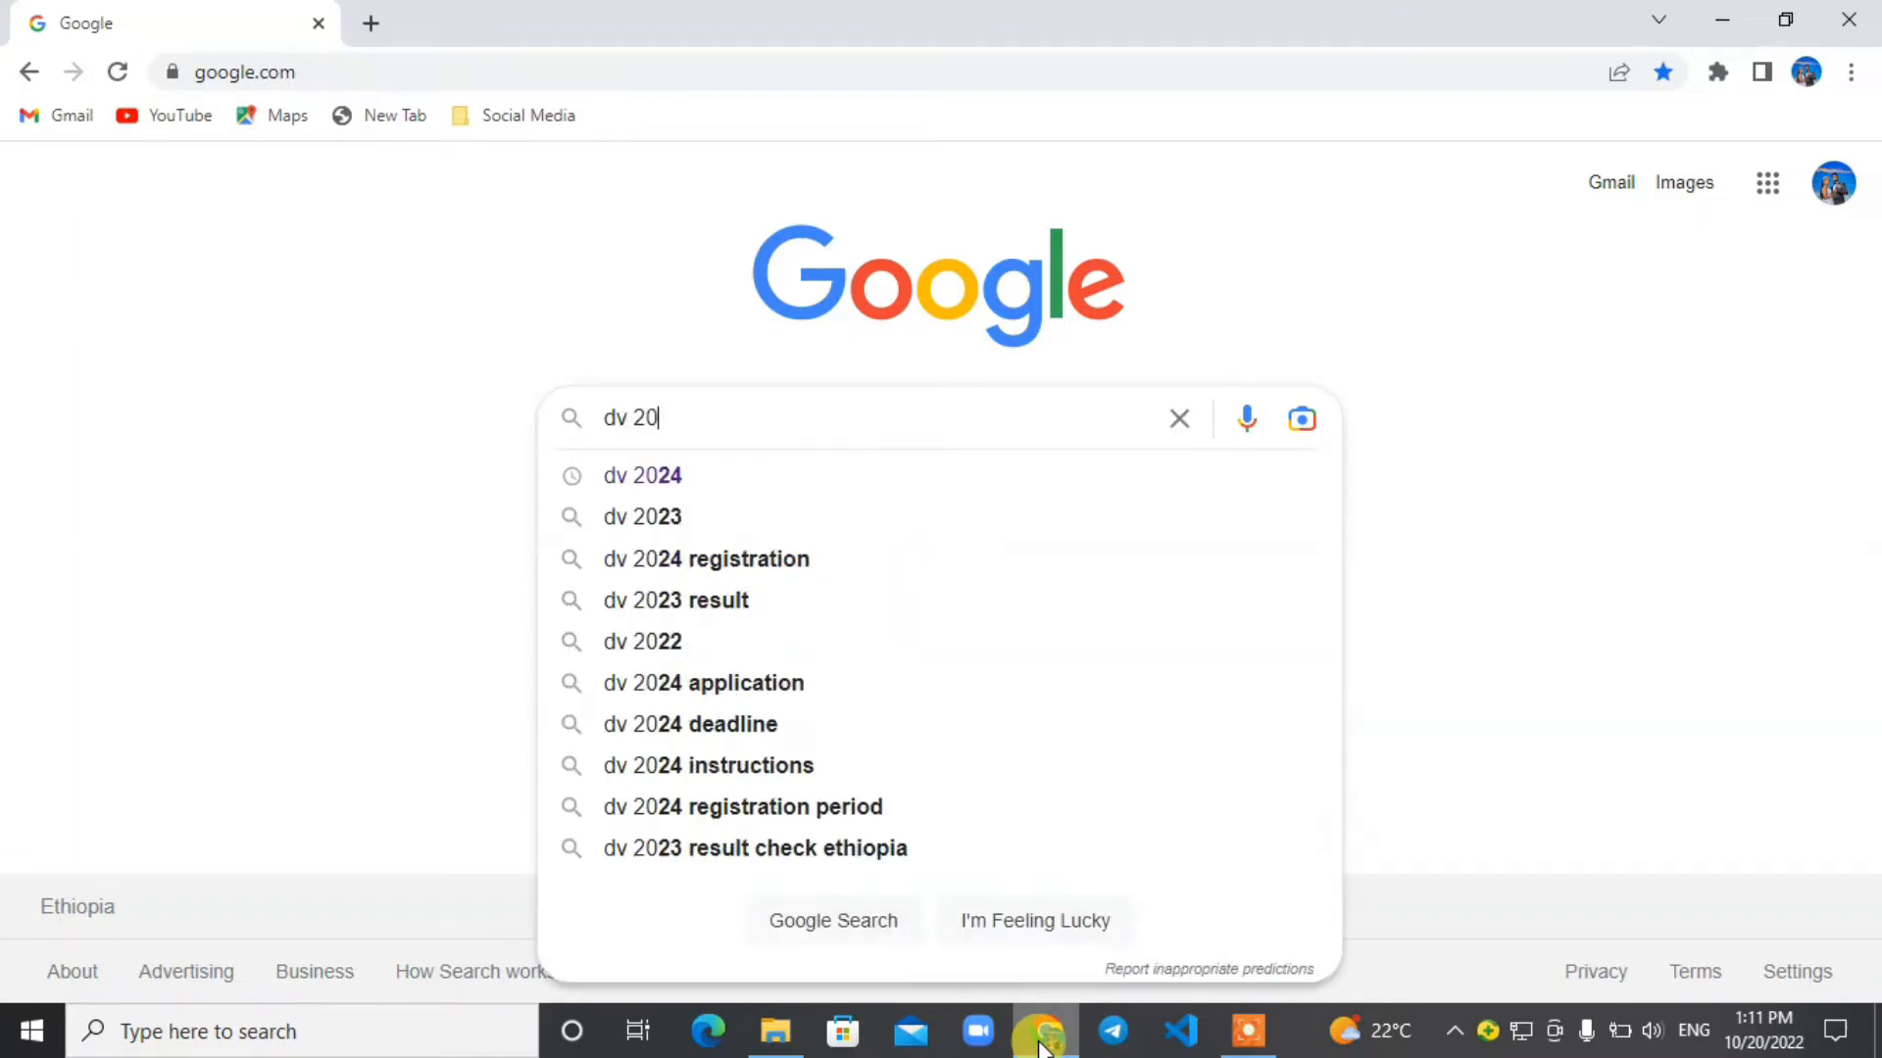
pyautogui.write('24')
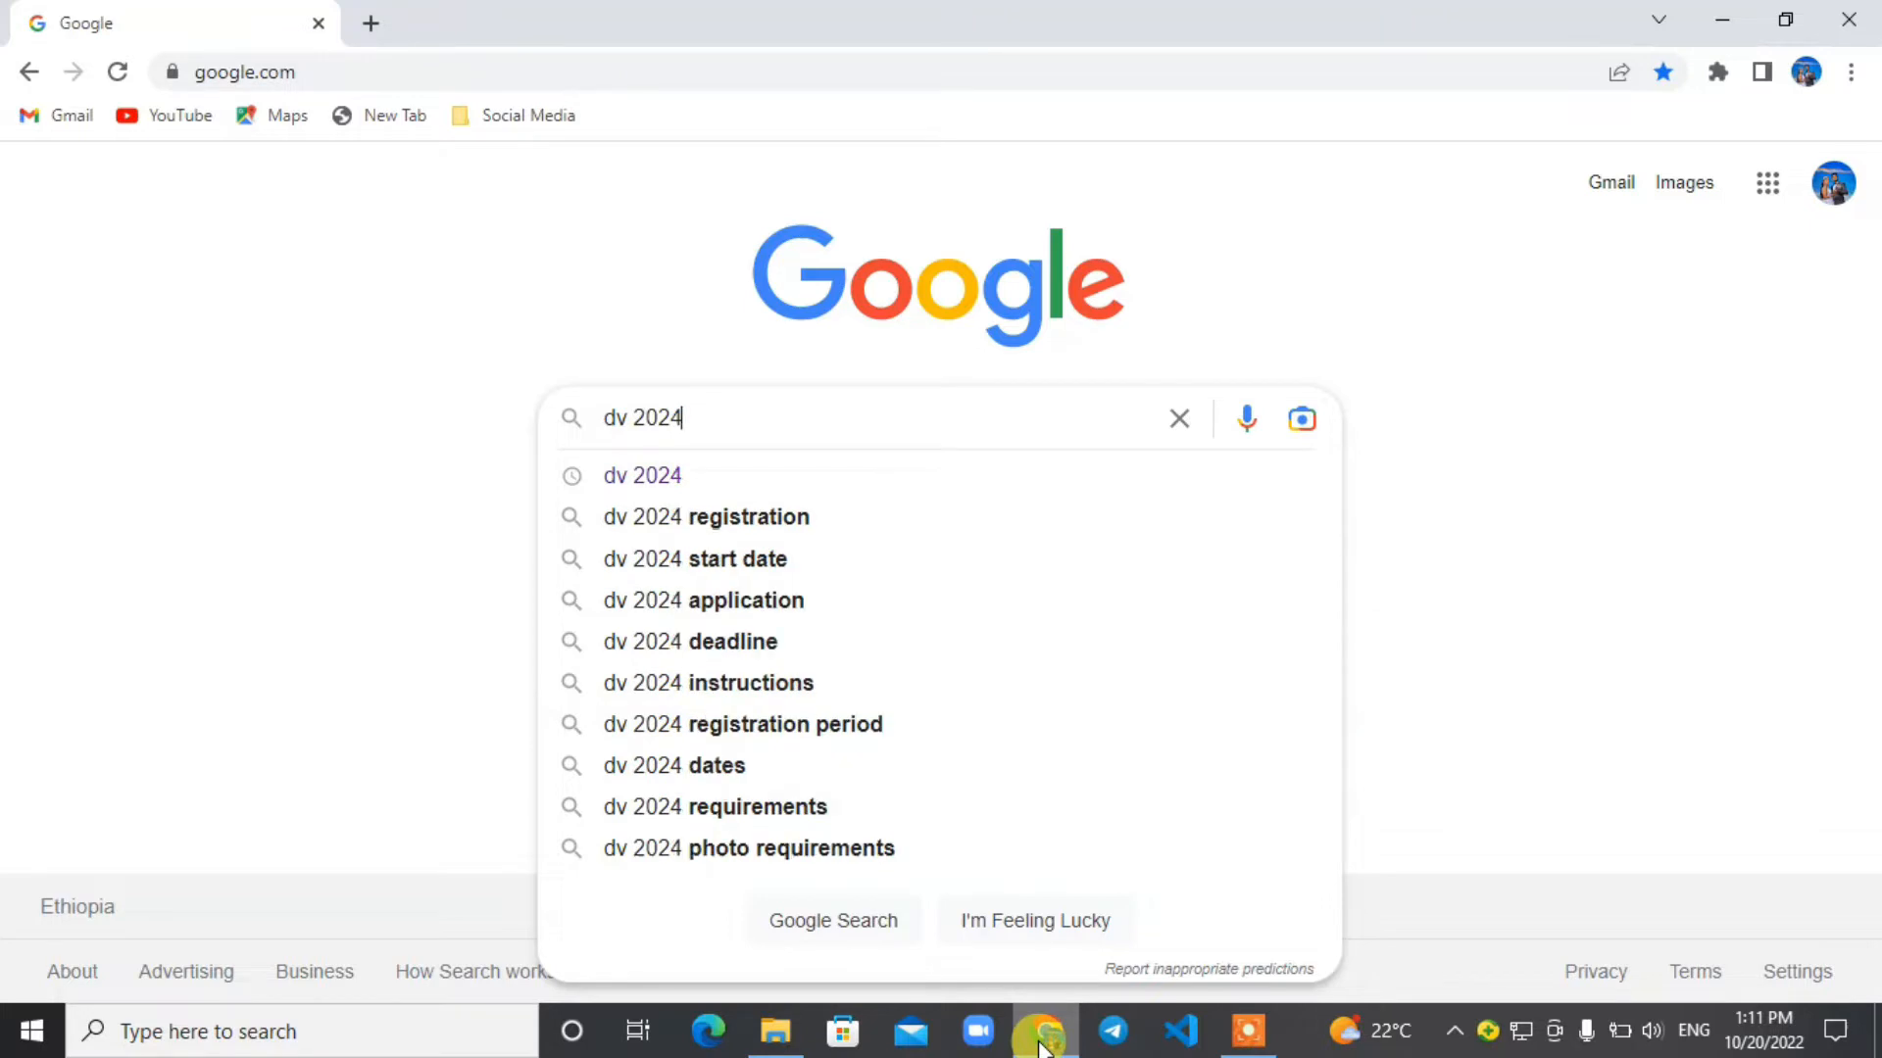
pyautogui.press('Return')
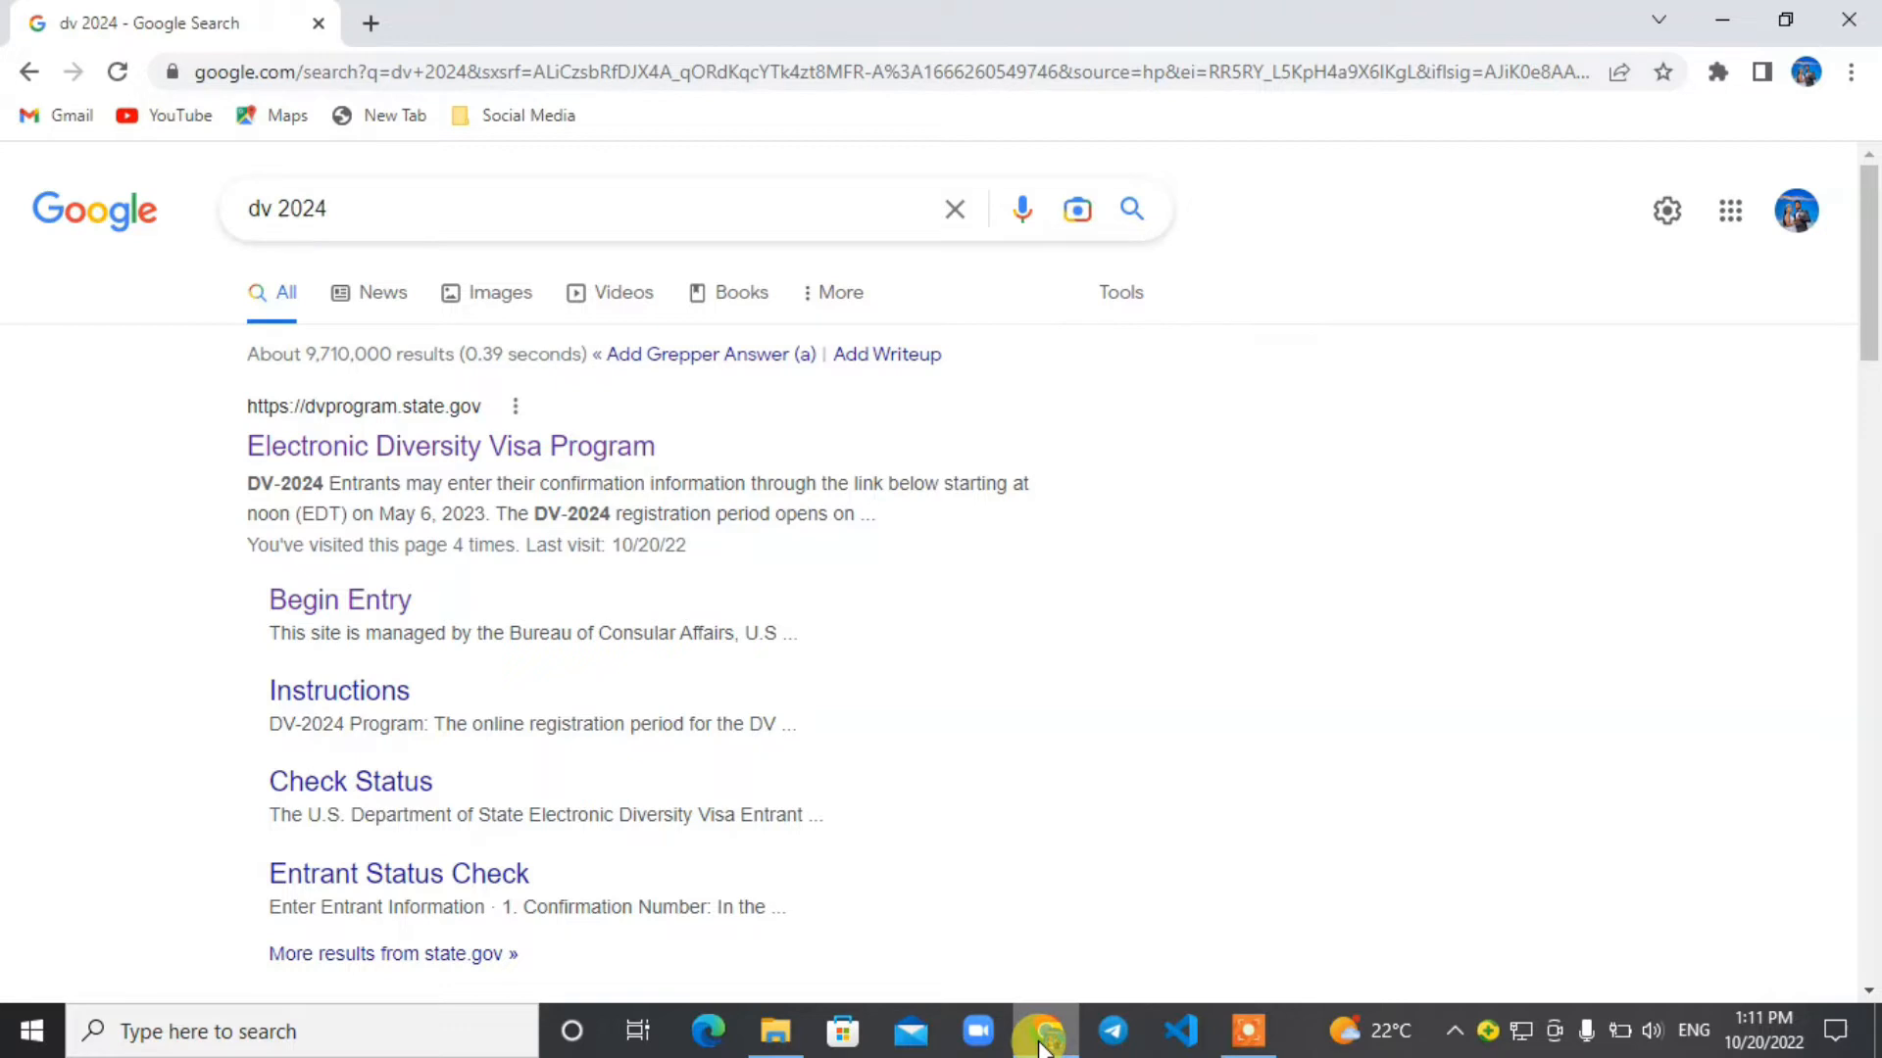
pyautogui.click(519, 448)
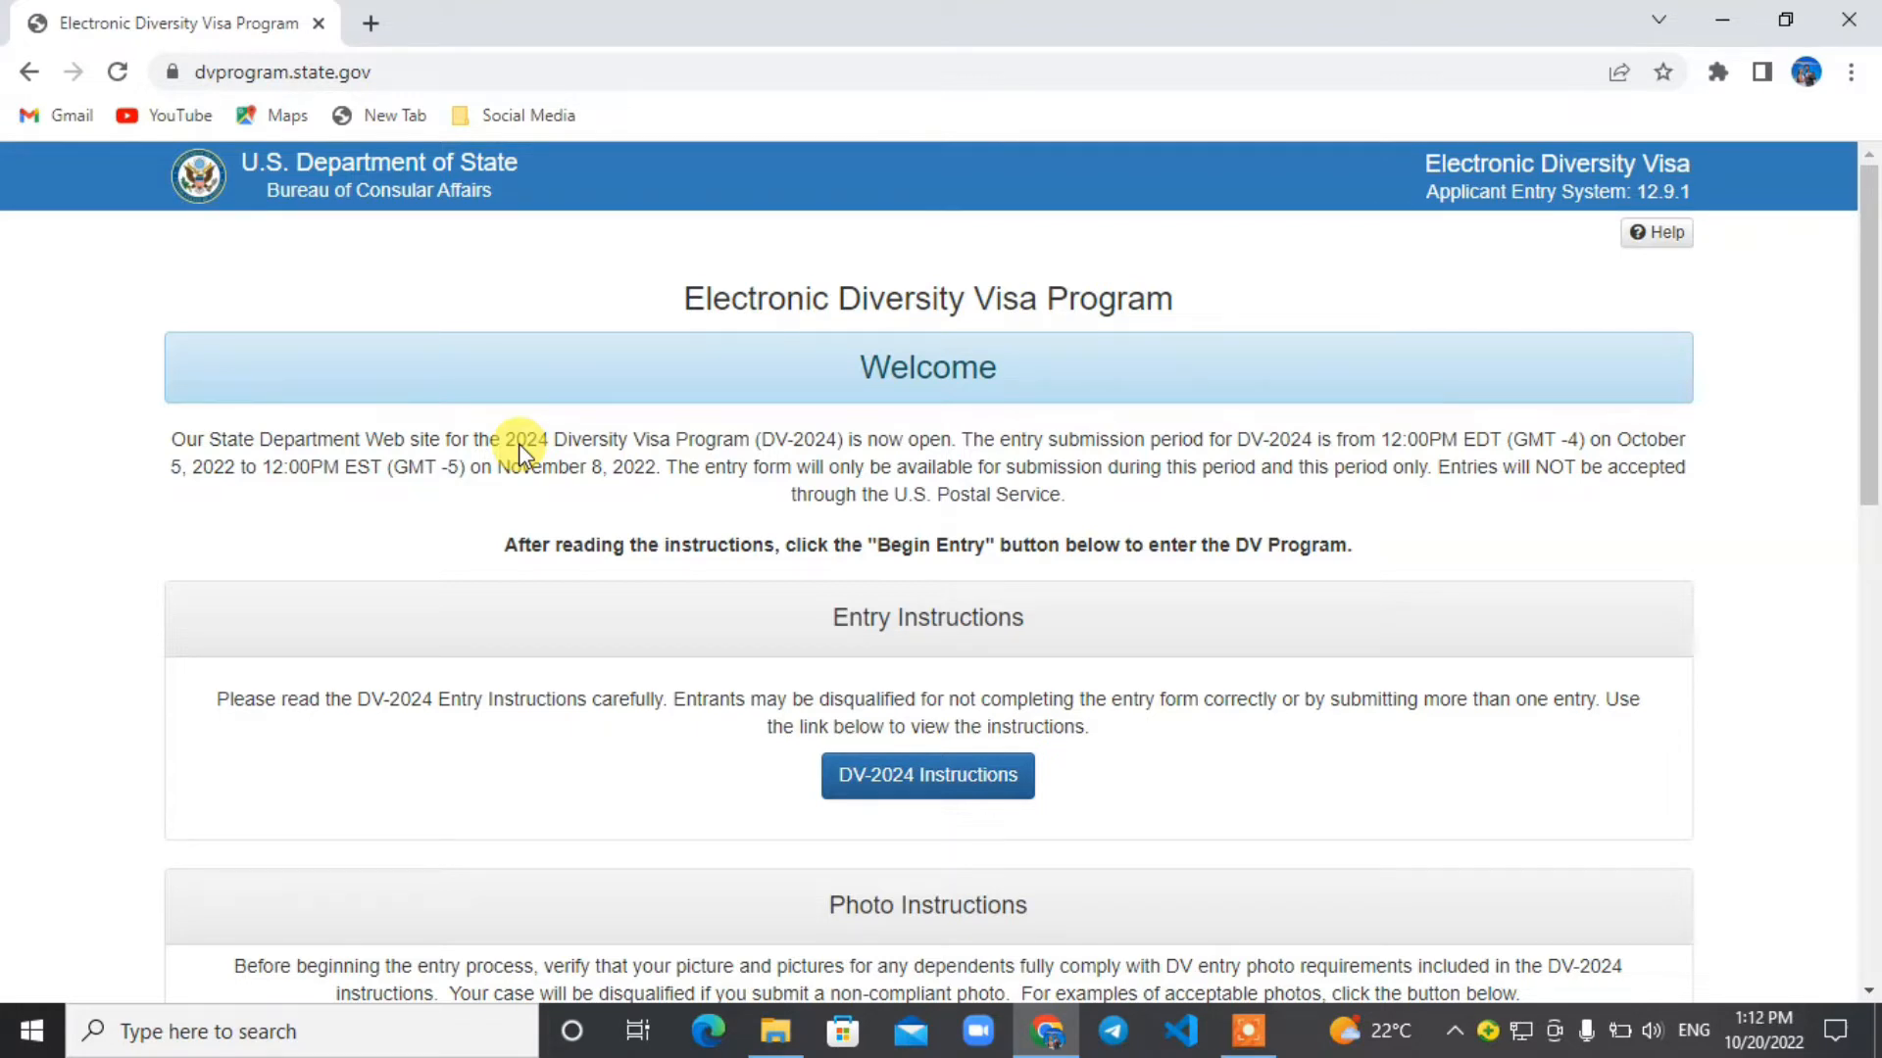
# Highlight the full dvprogram.state.gov address and begin a new entry from the Entry Form section.
pyautogui.click(445, 76)
pyautogui.click(443, 76)
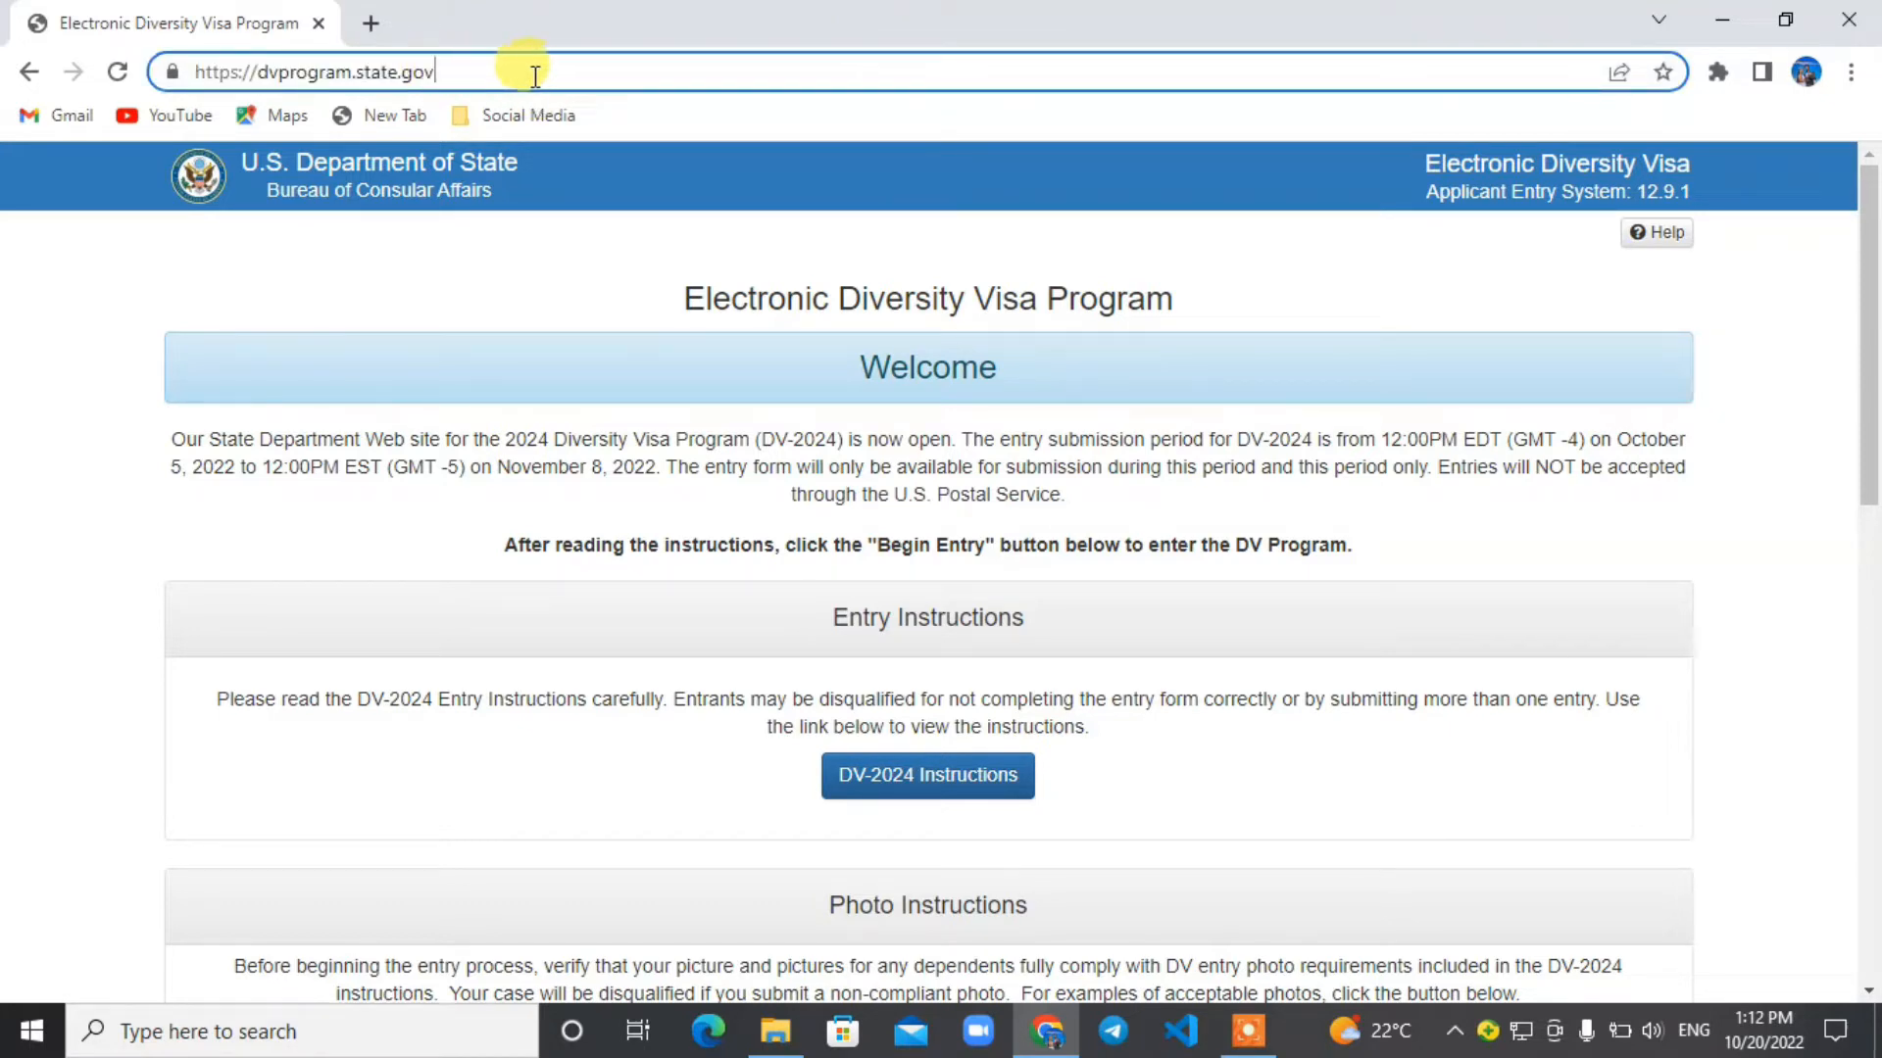
pyautogui.moveTo(535, 76); pyautogui.dragTo(178, 79)
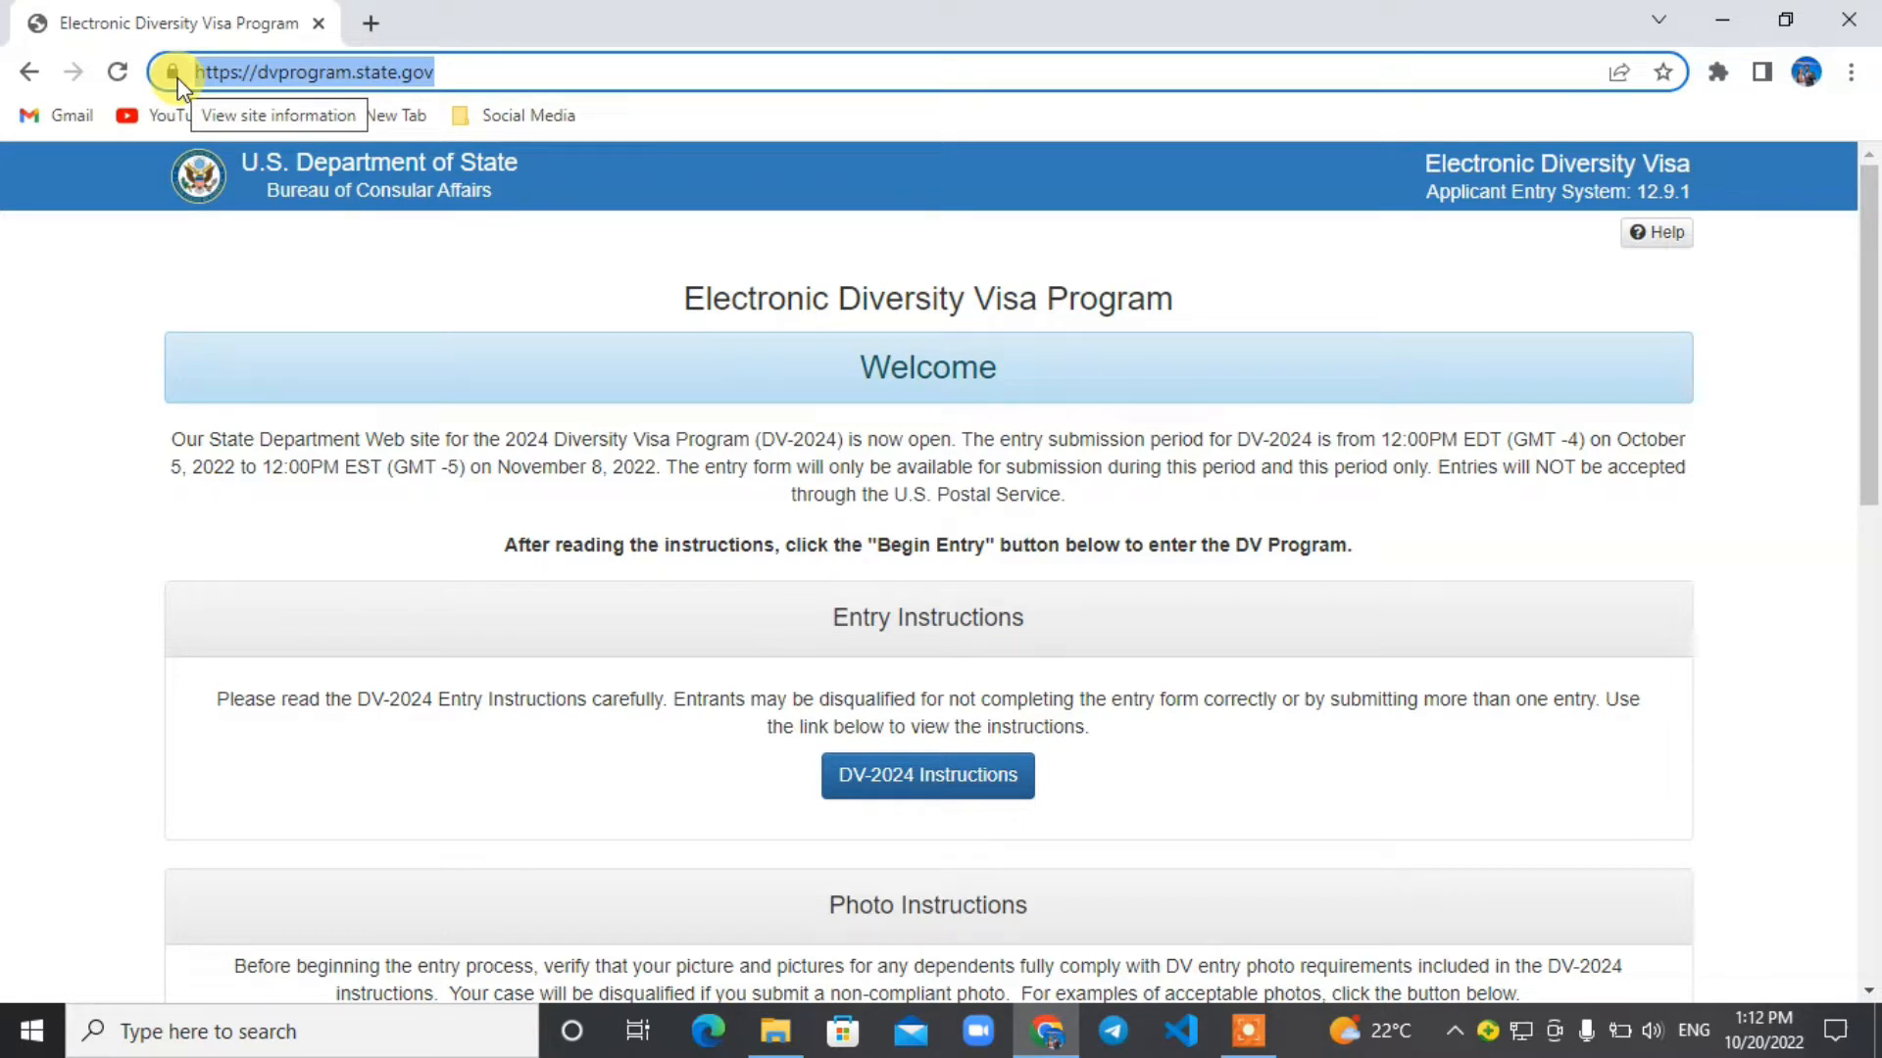
pyautogui.moveTo(1870, 258); pyautogui.dragTo(1872, 493)
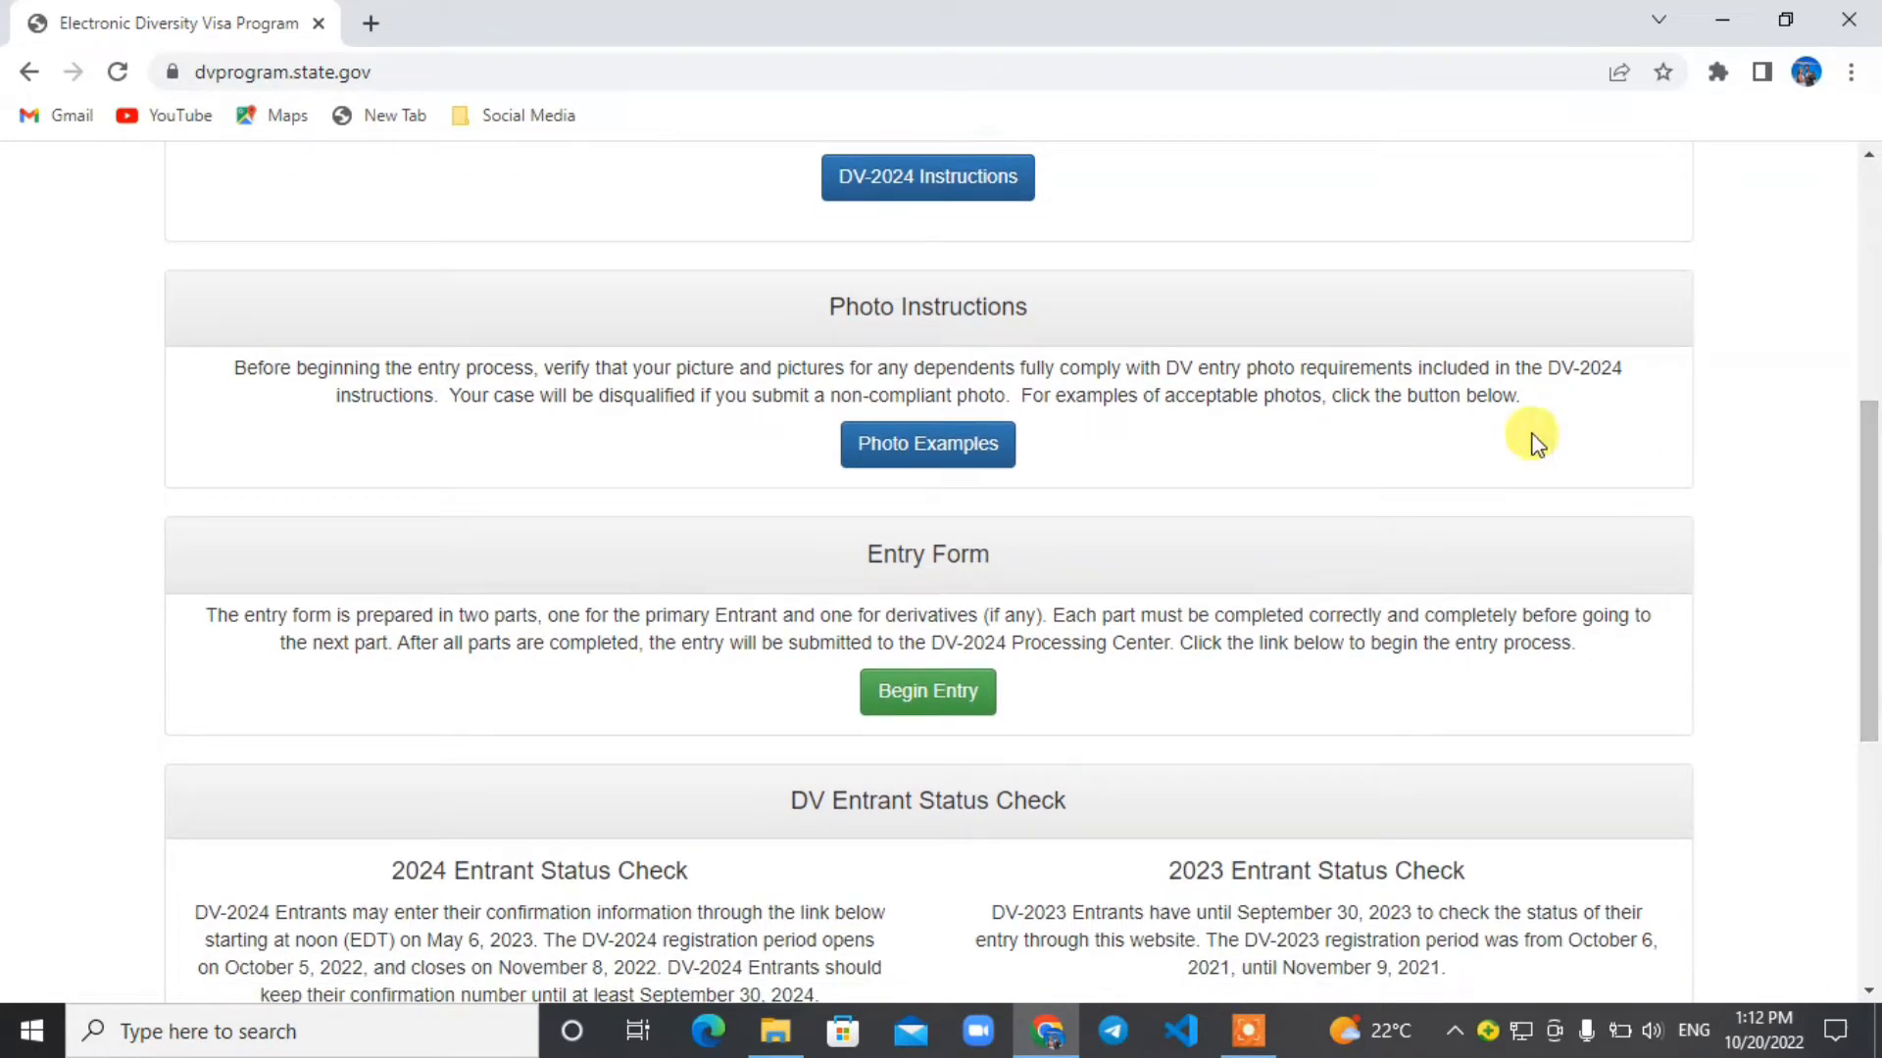
pyautogui.click(910, 716)
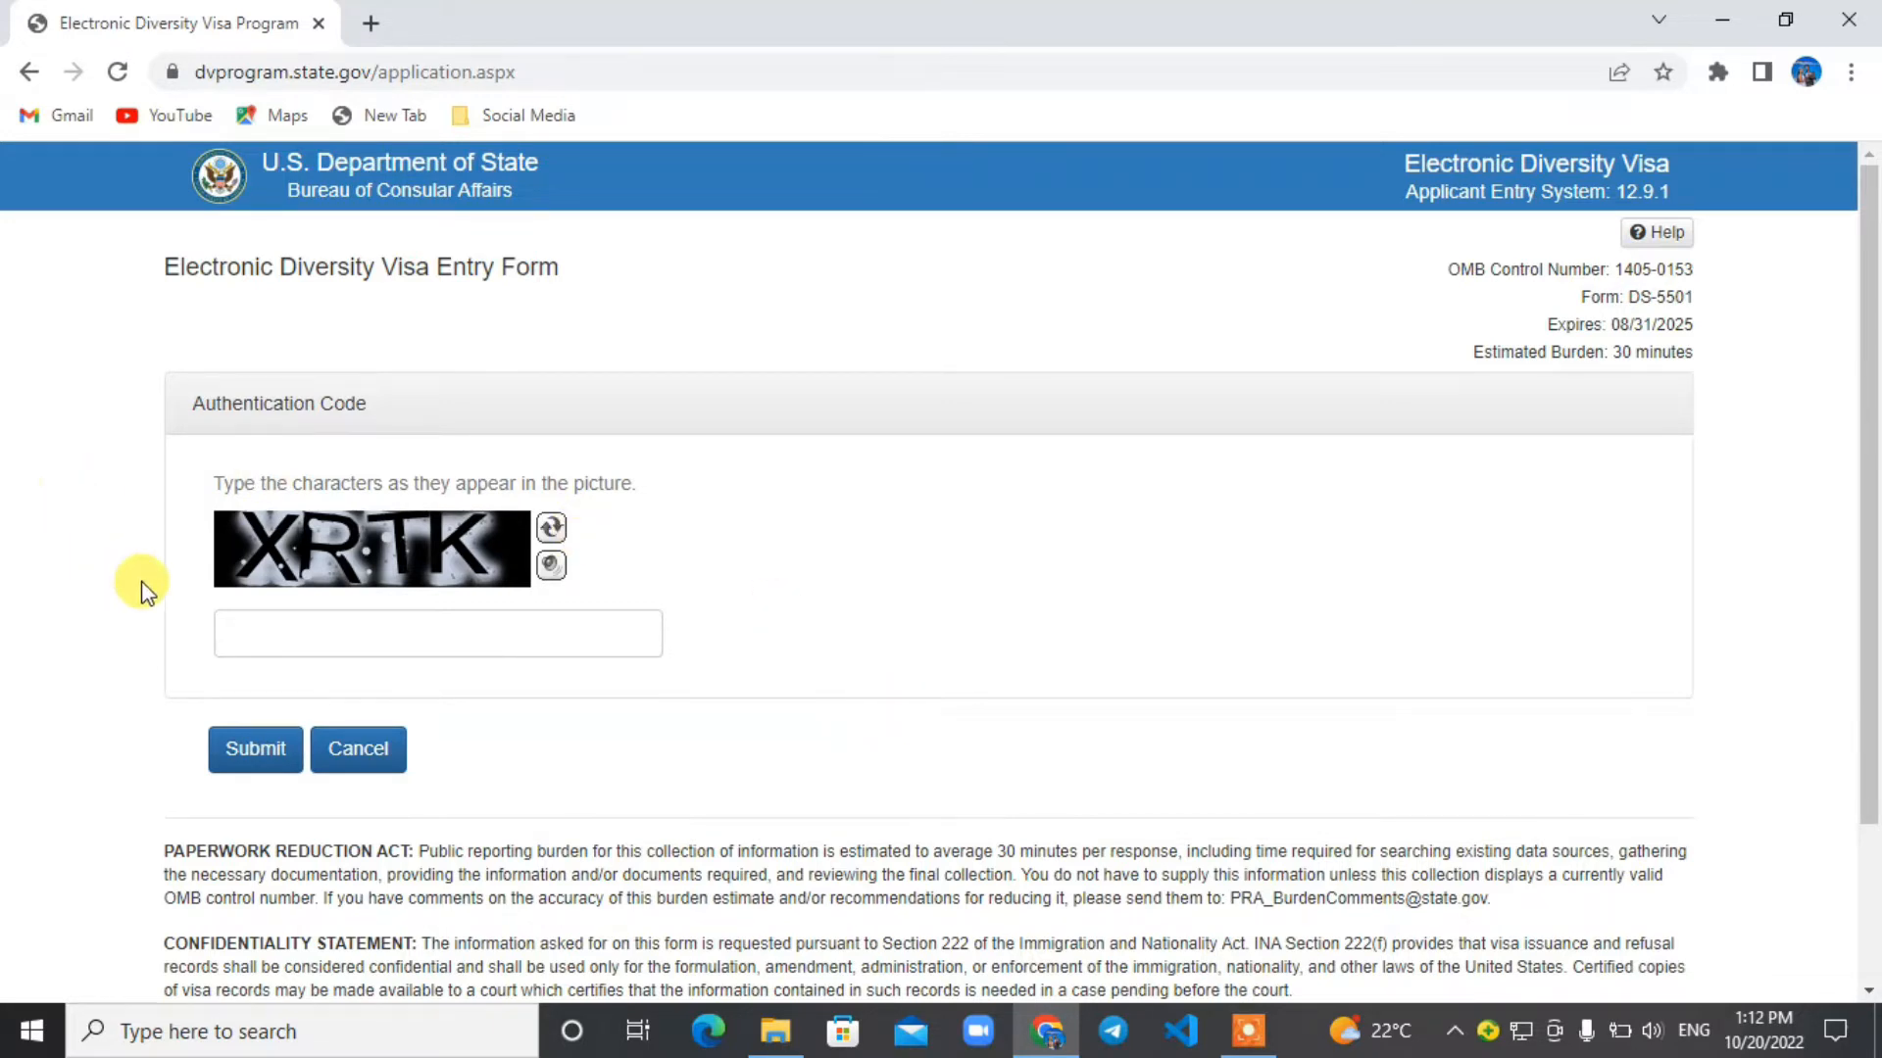
# Try to pass the authentication check by entering and submitting the code shown in the picture.
pyautogui.click(253, 626)
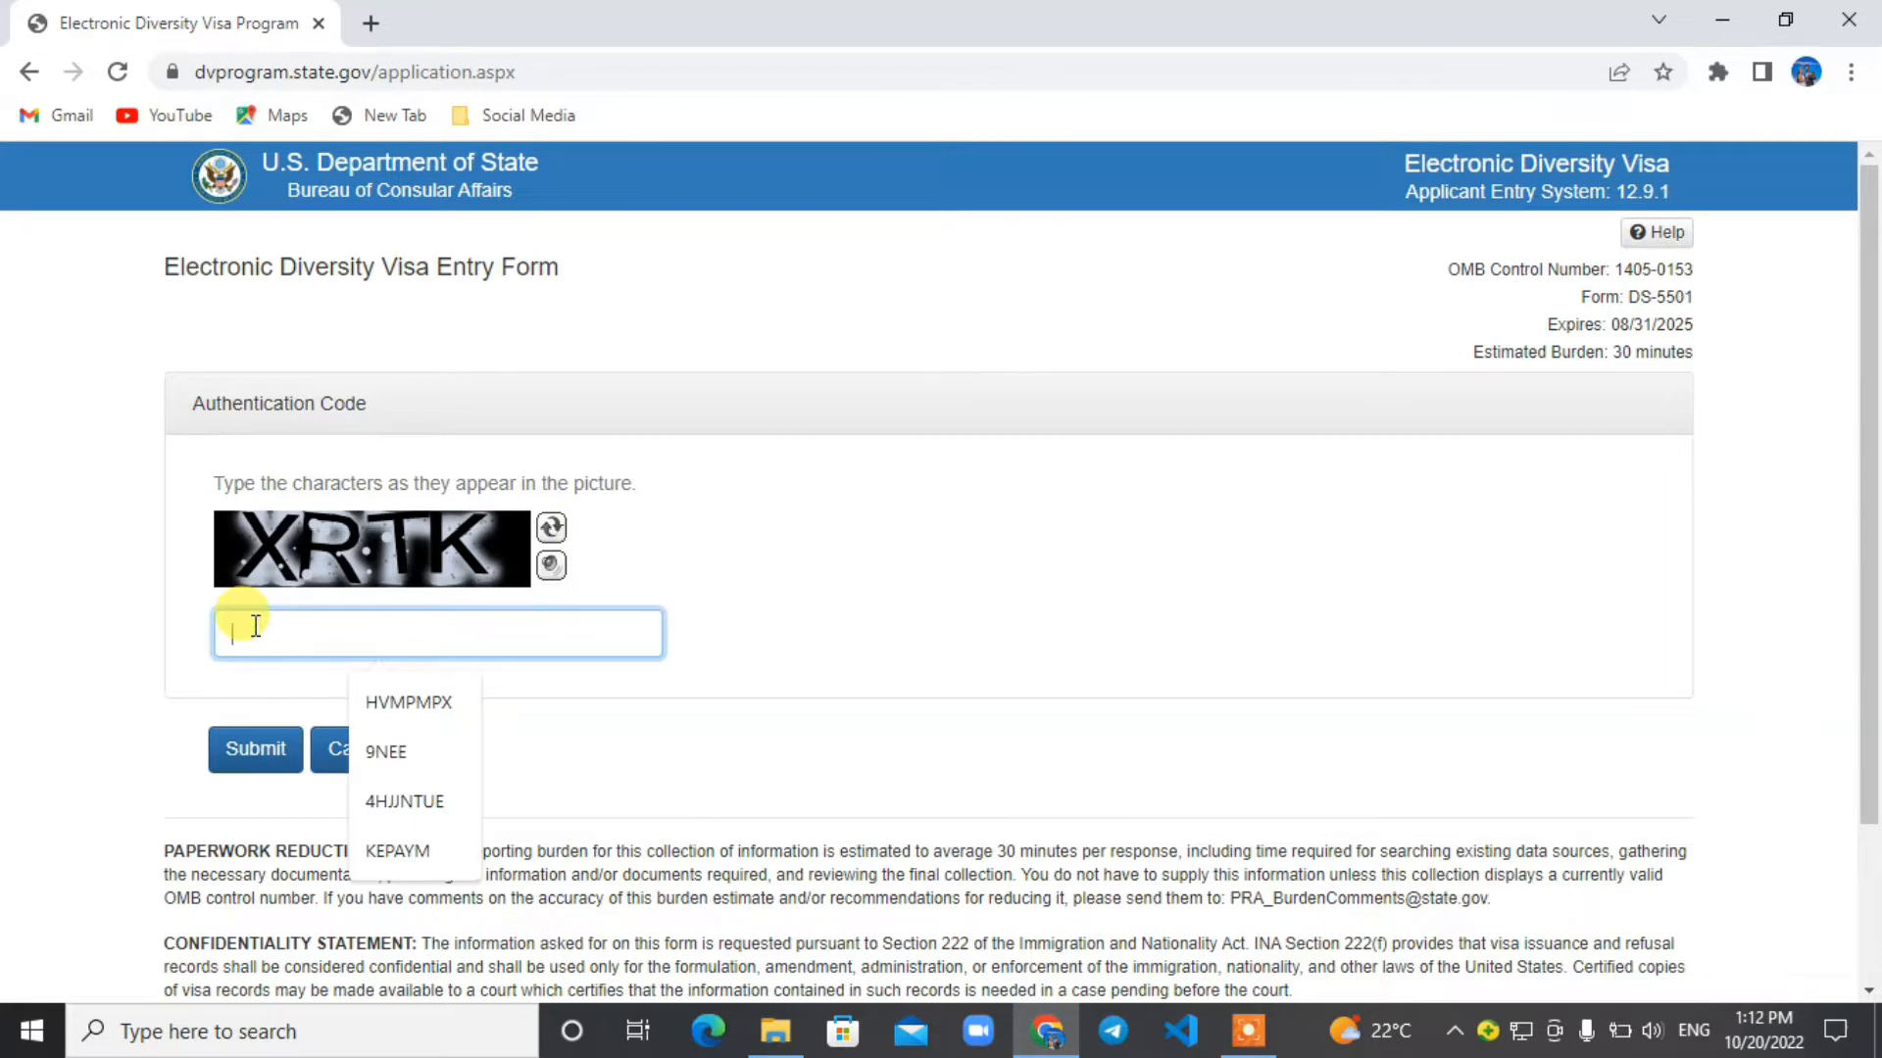
pyautogui.write('X')
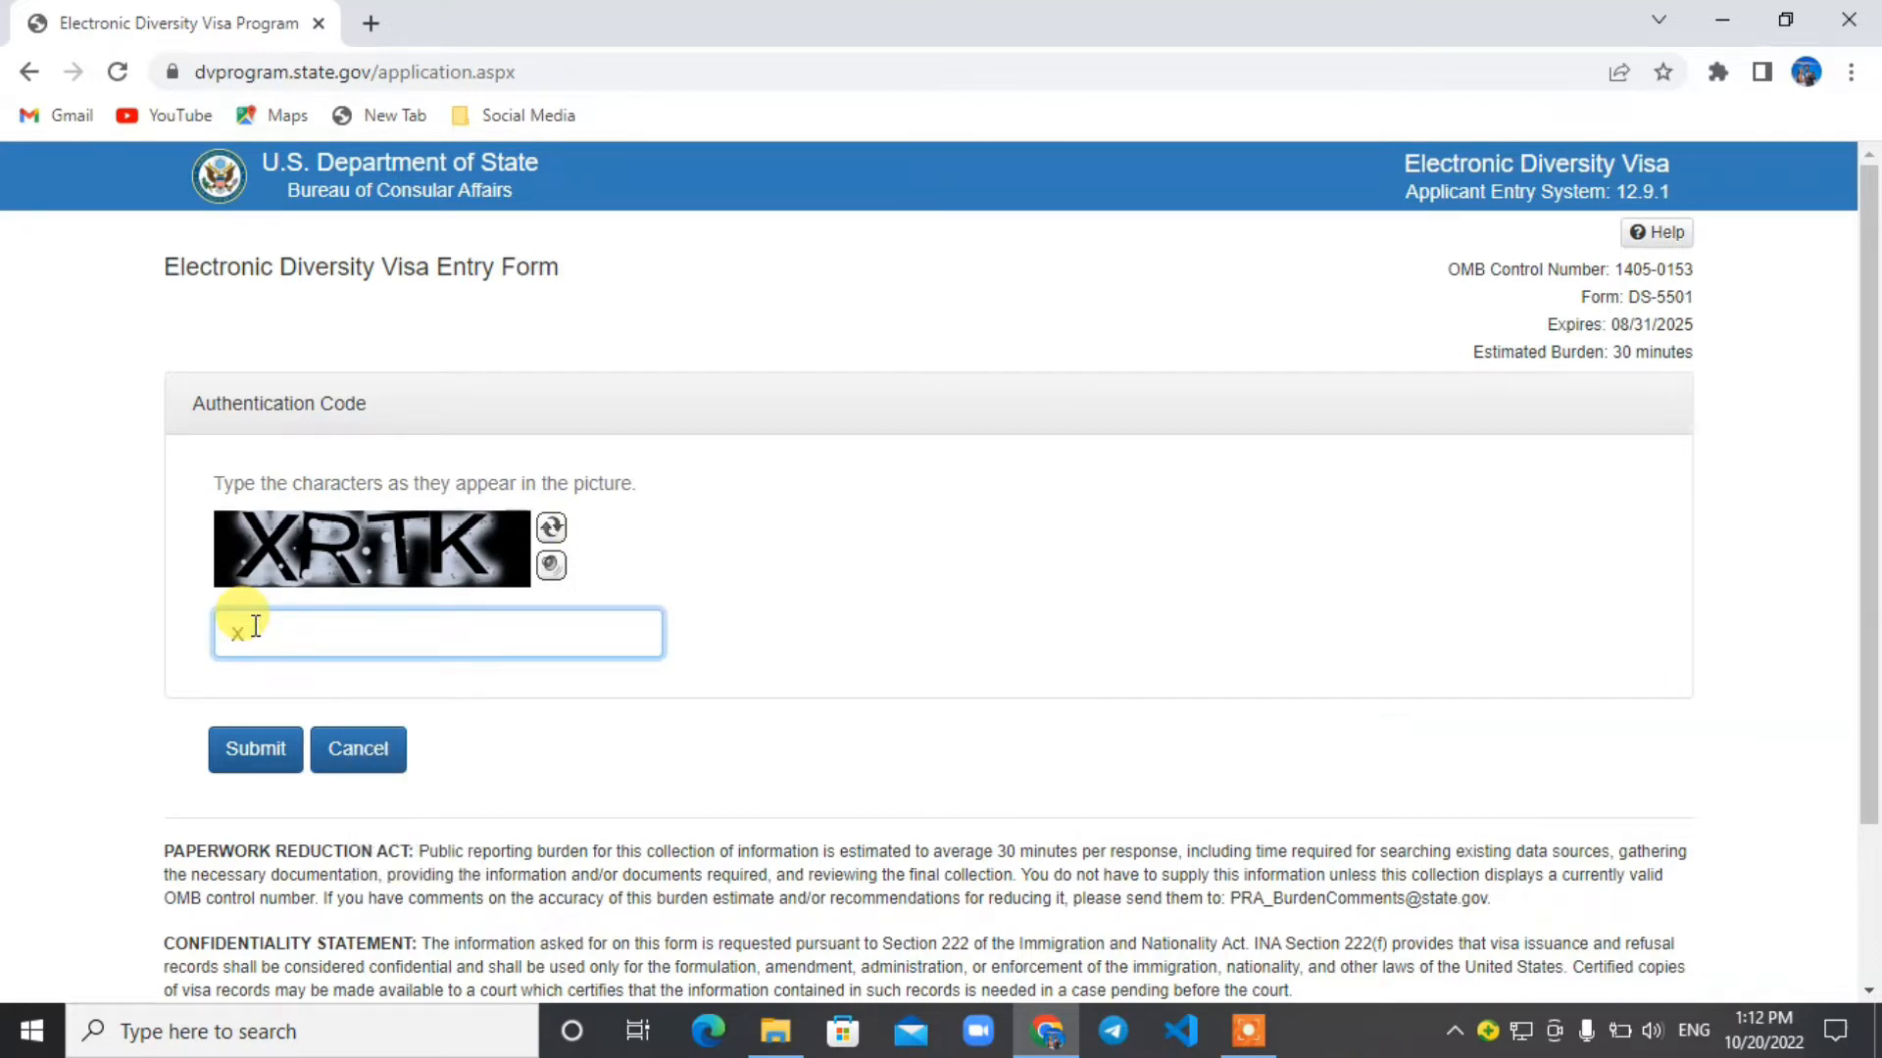
pyautogui.write('RTS')
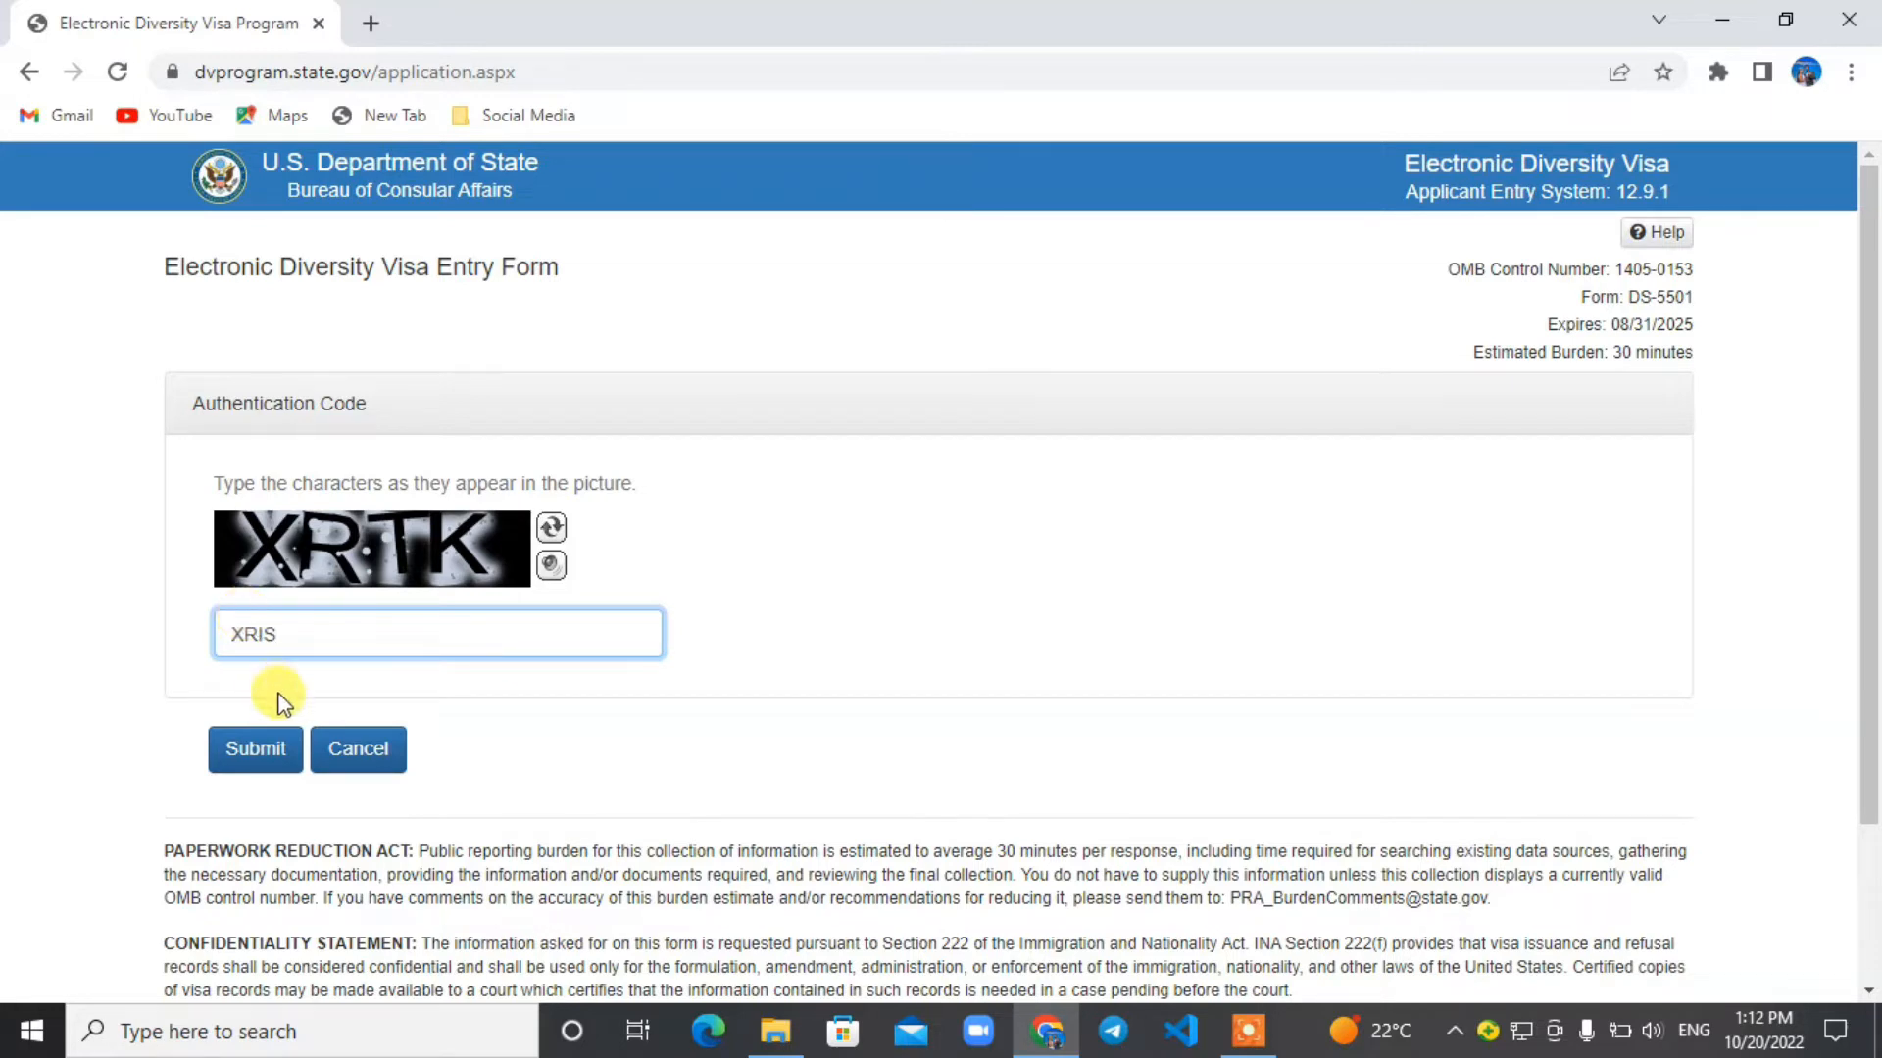
pyautogui.click(253, 747)
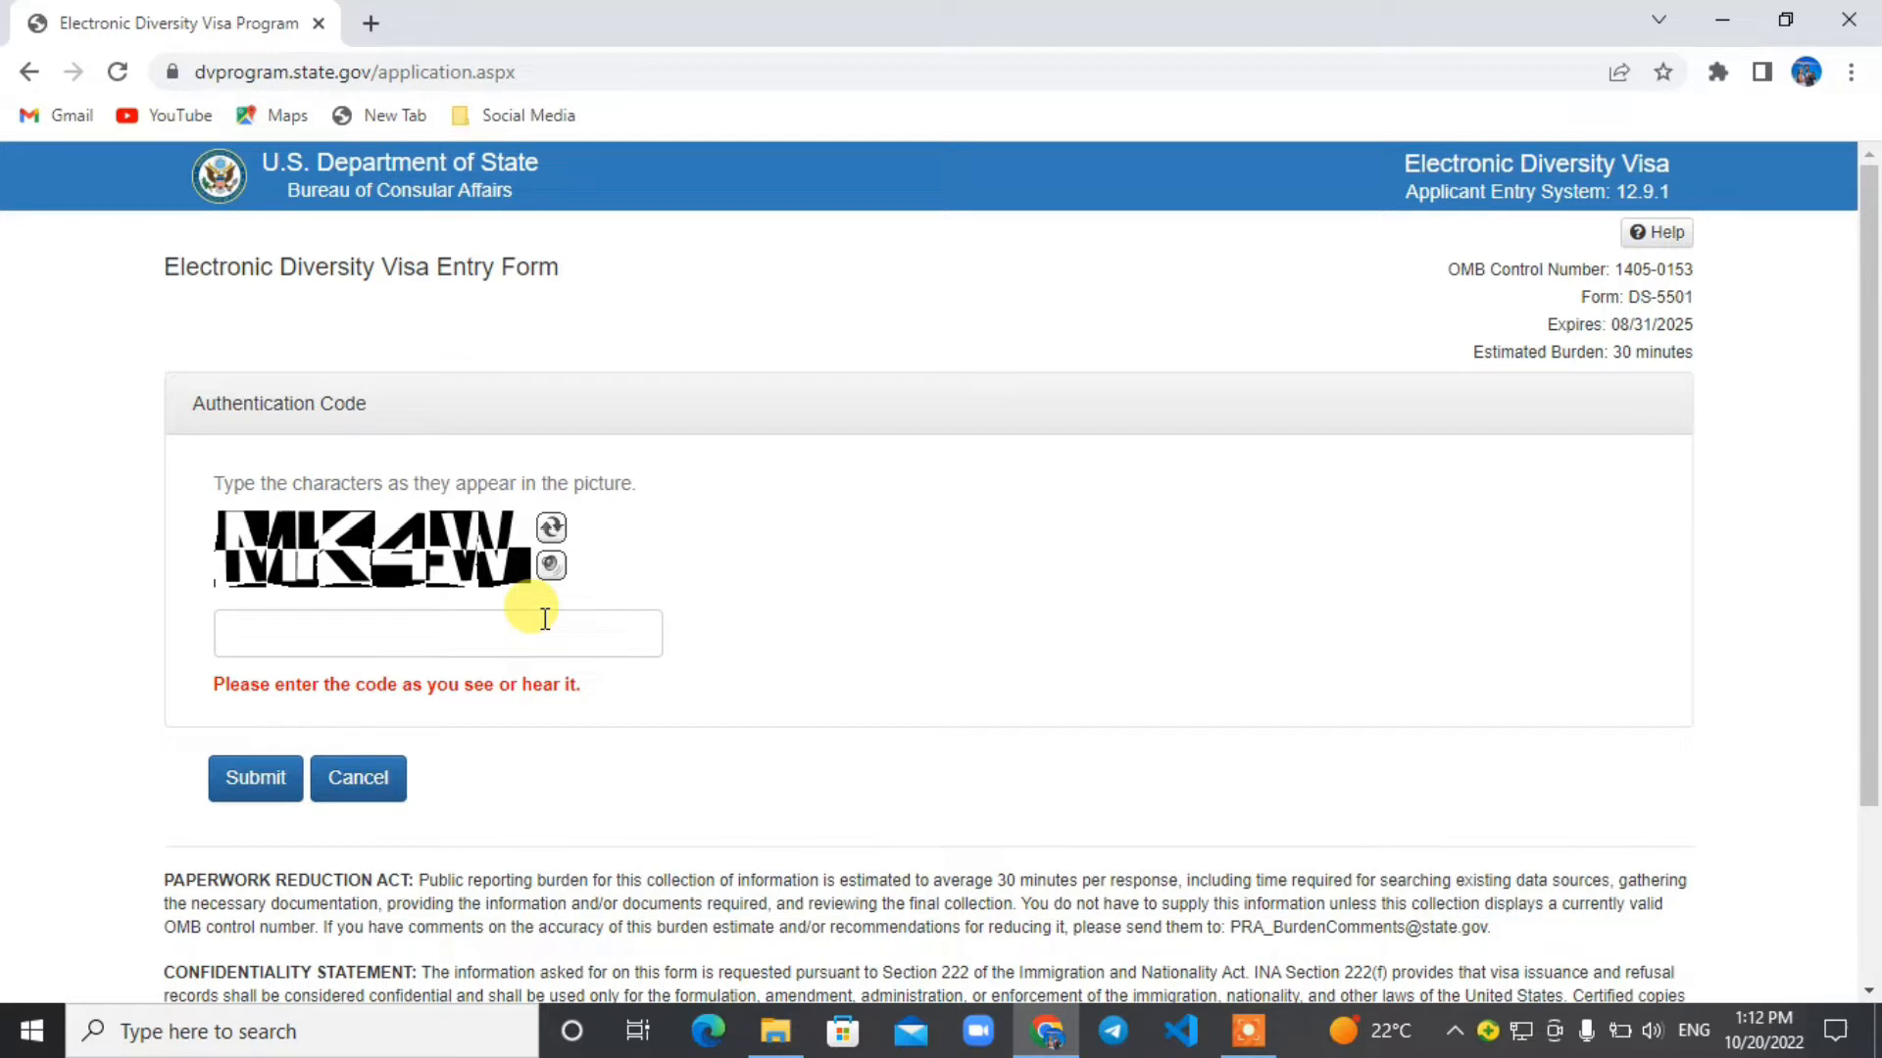
# Enter the authentication code from the new picture and submit it to open the entry form.
pyautogui.click(312, 639)
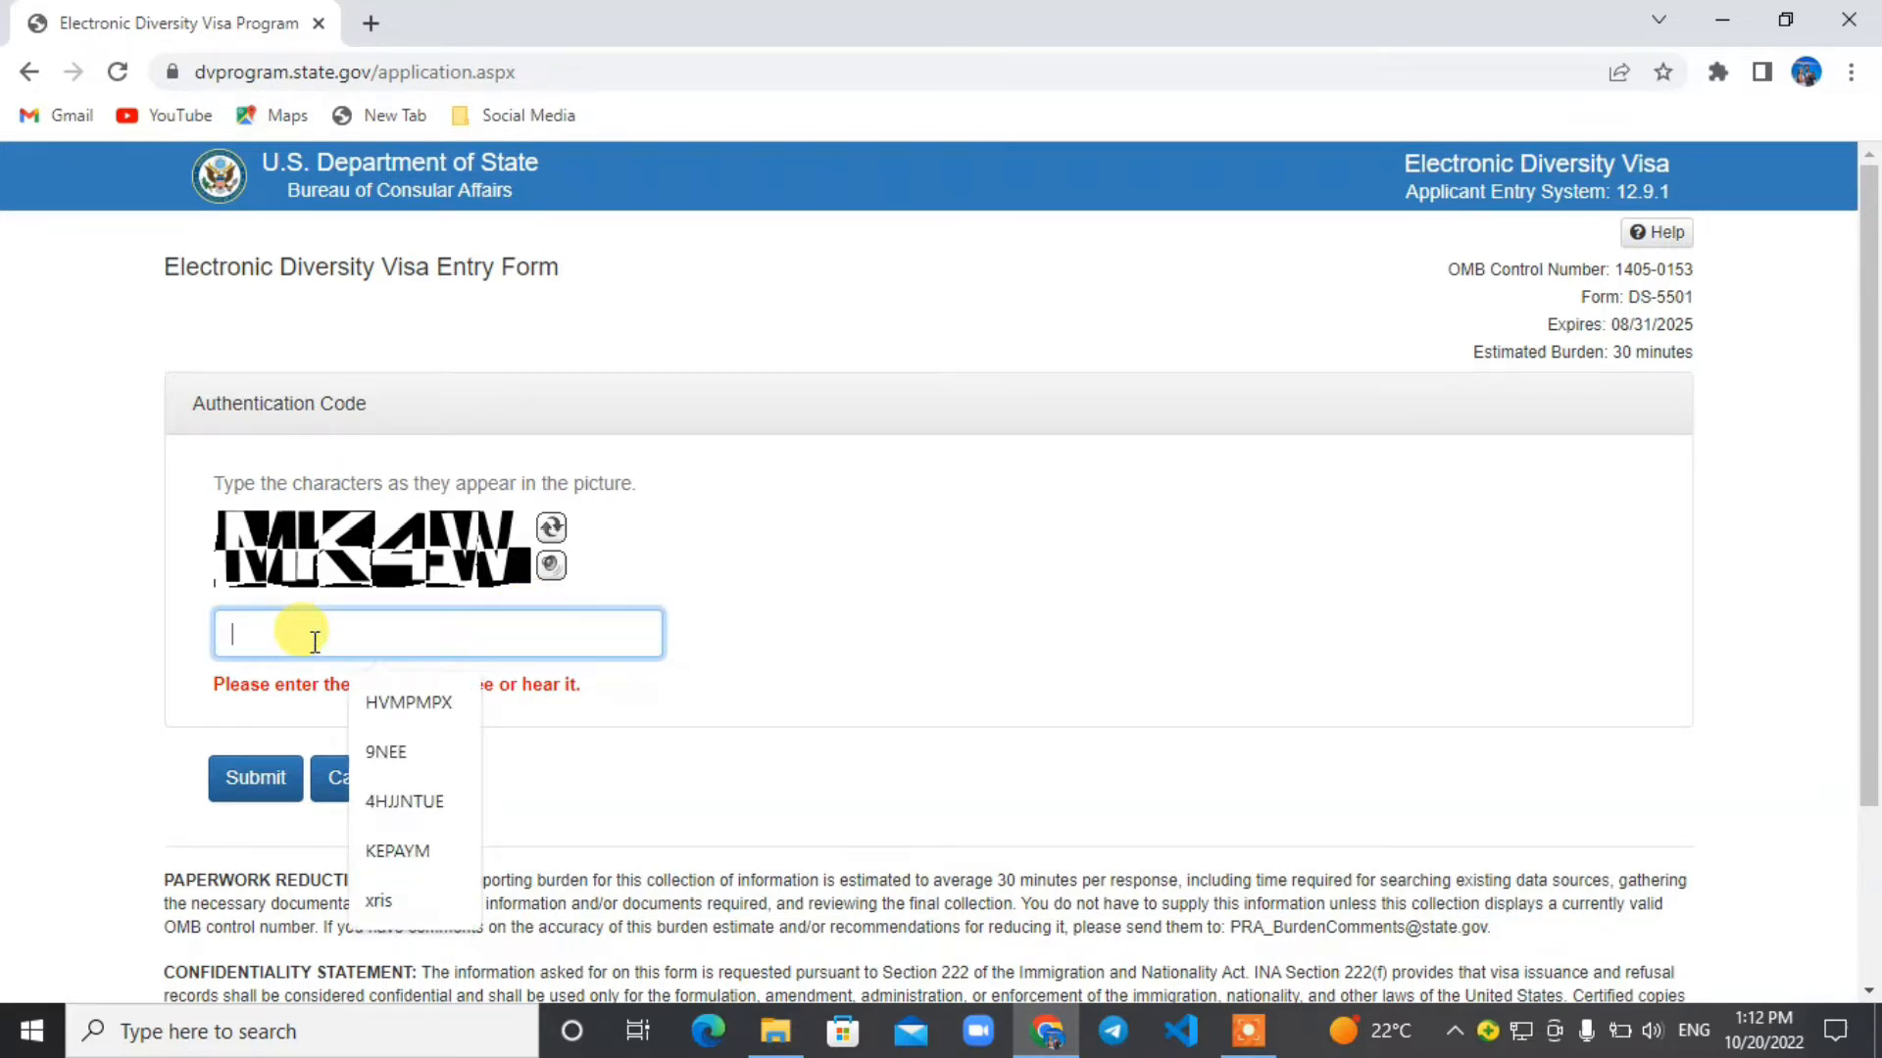
pyautogui.write('M')
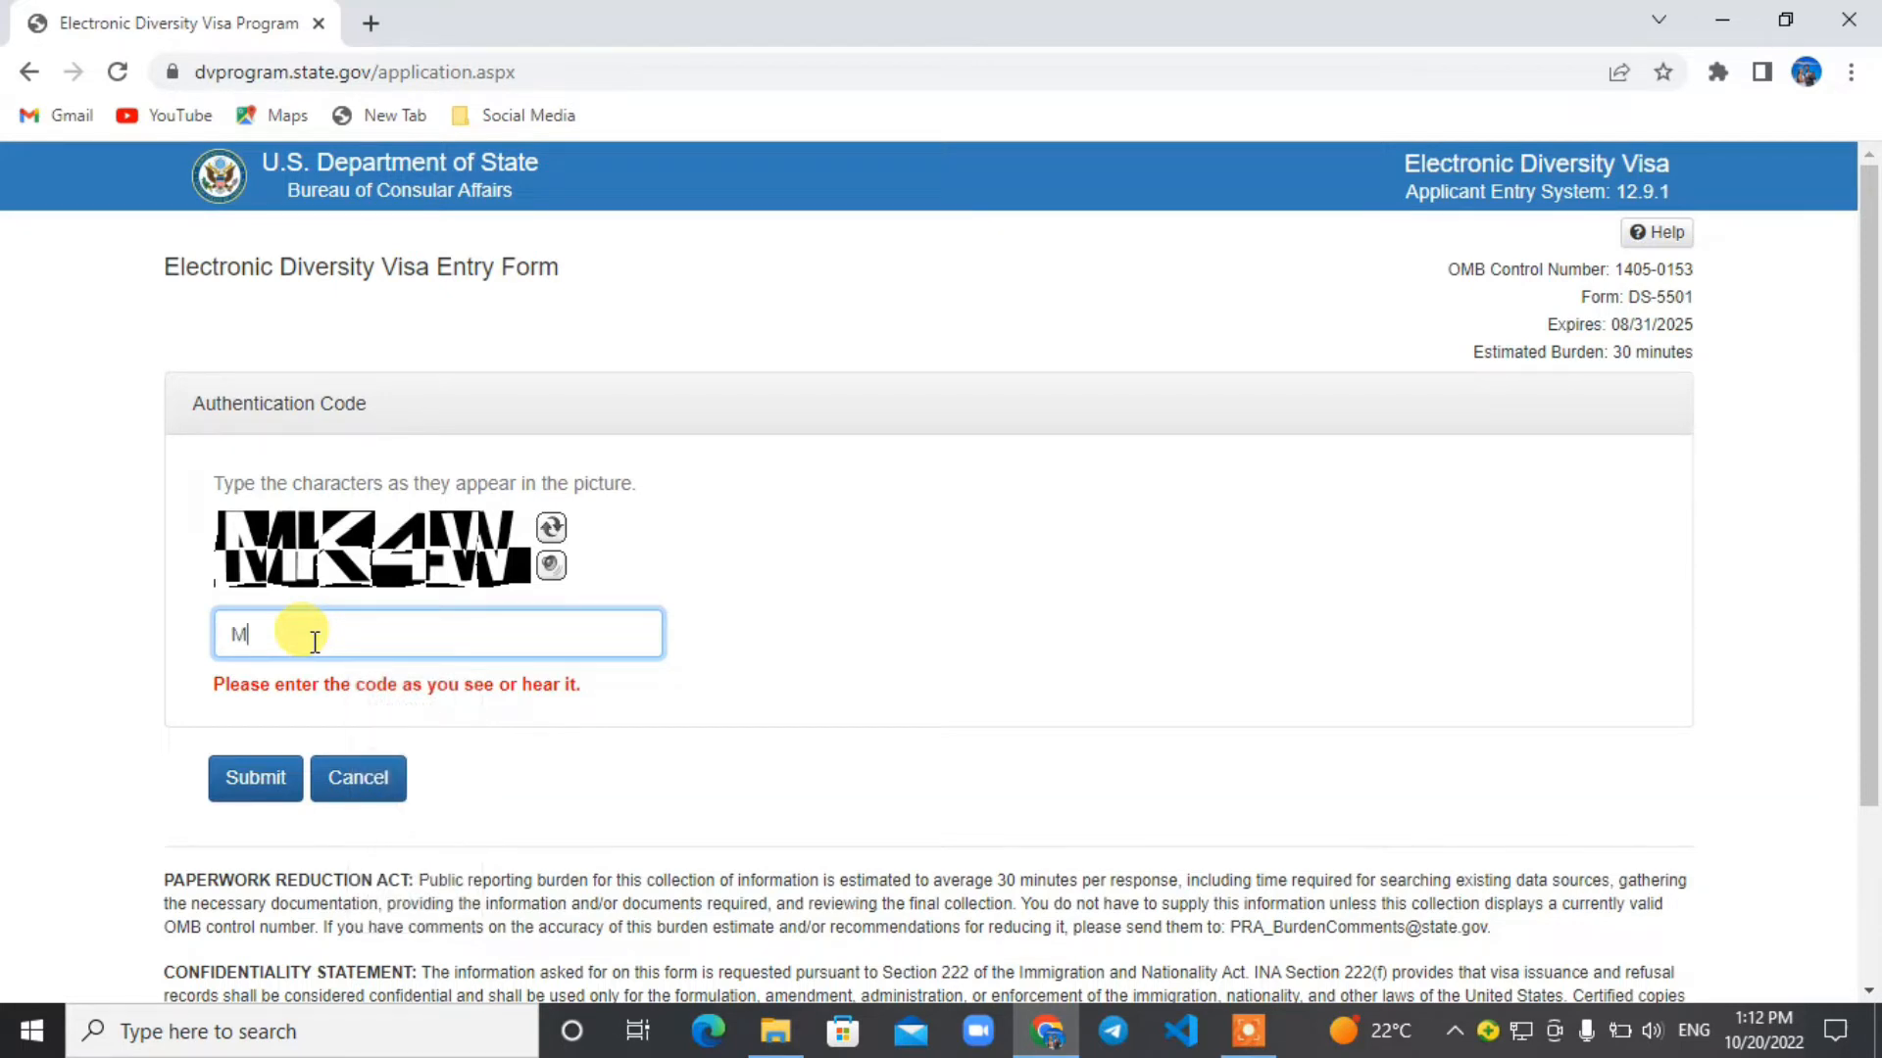
pyautogui.write('K4W')
pyautogui.click(258, 781)
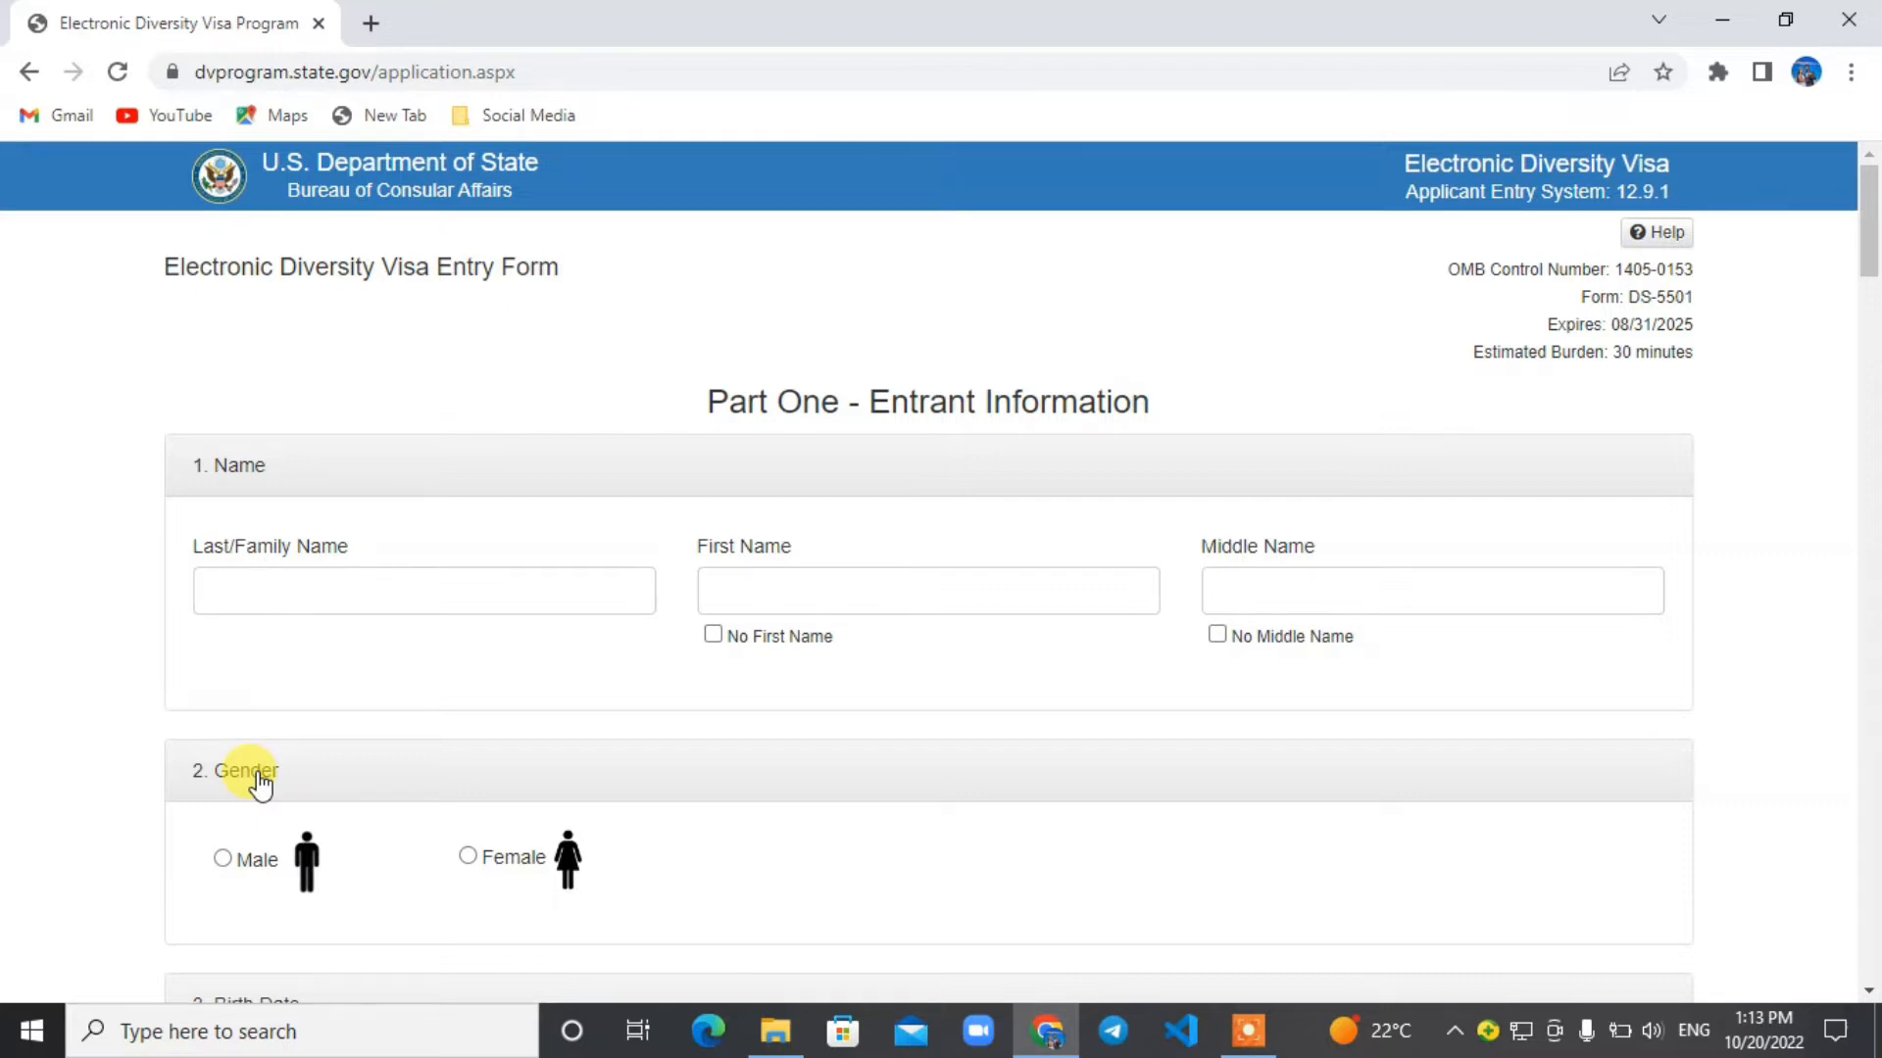
# Fill in the entrant's last/family name, first name and middle name in the Name section.
pyautogui.click(264, 590)
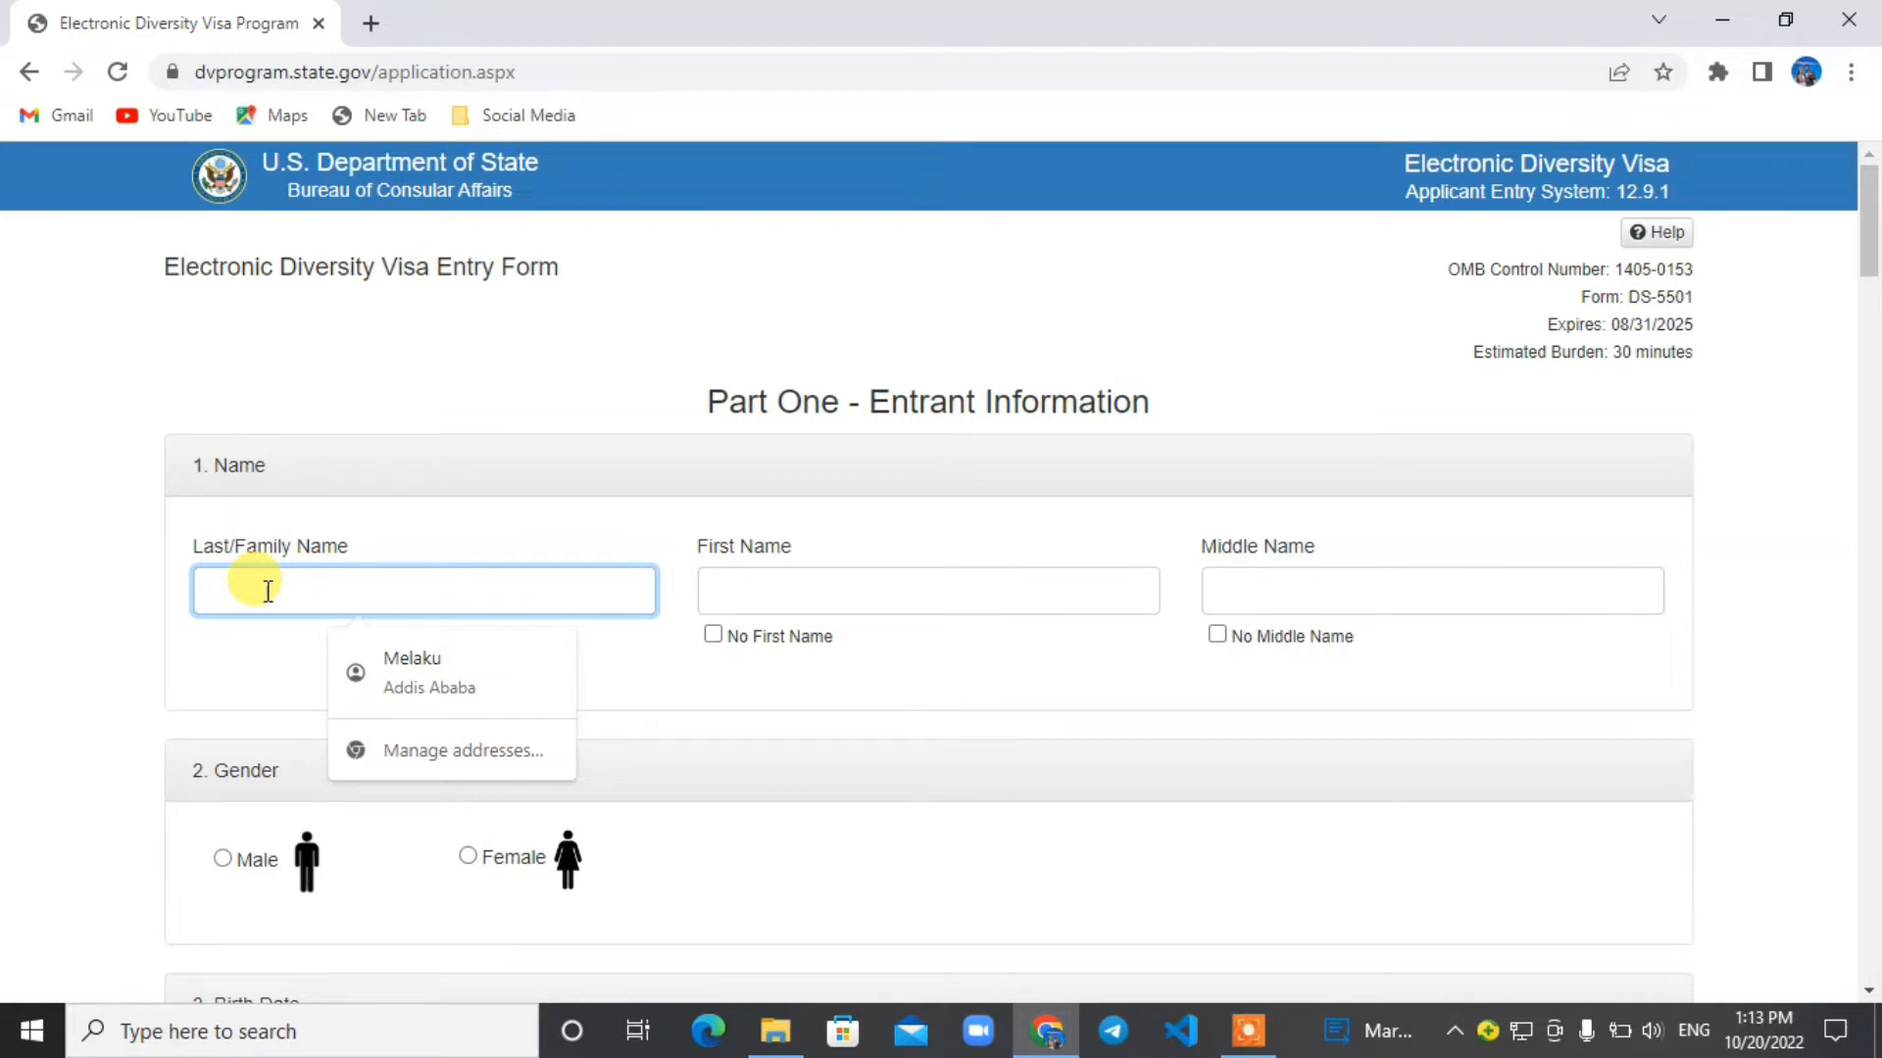
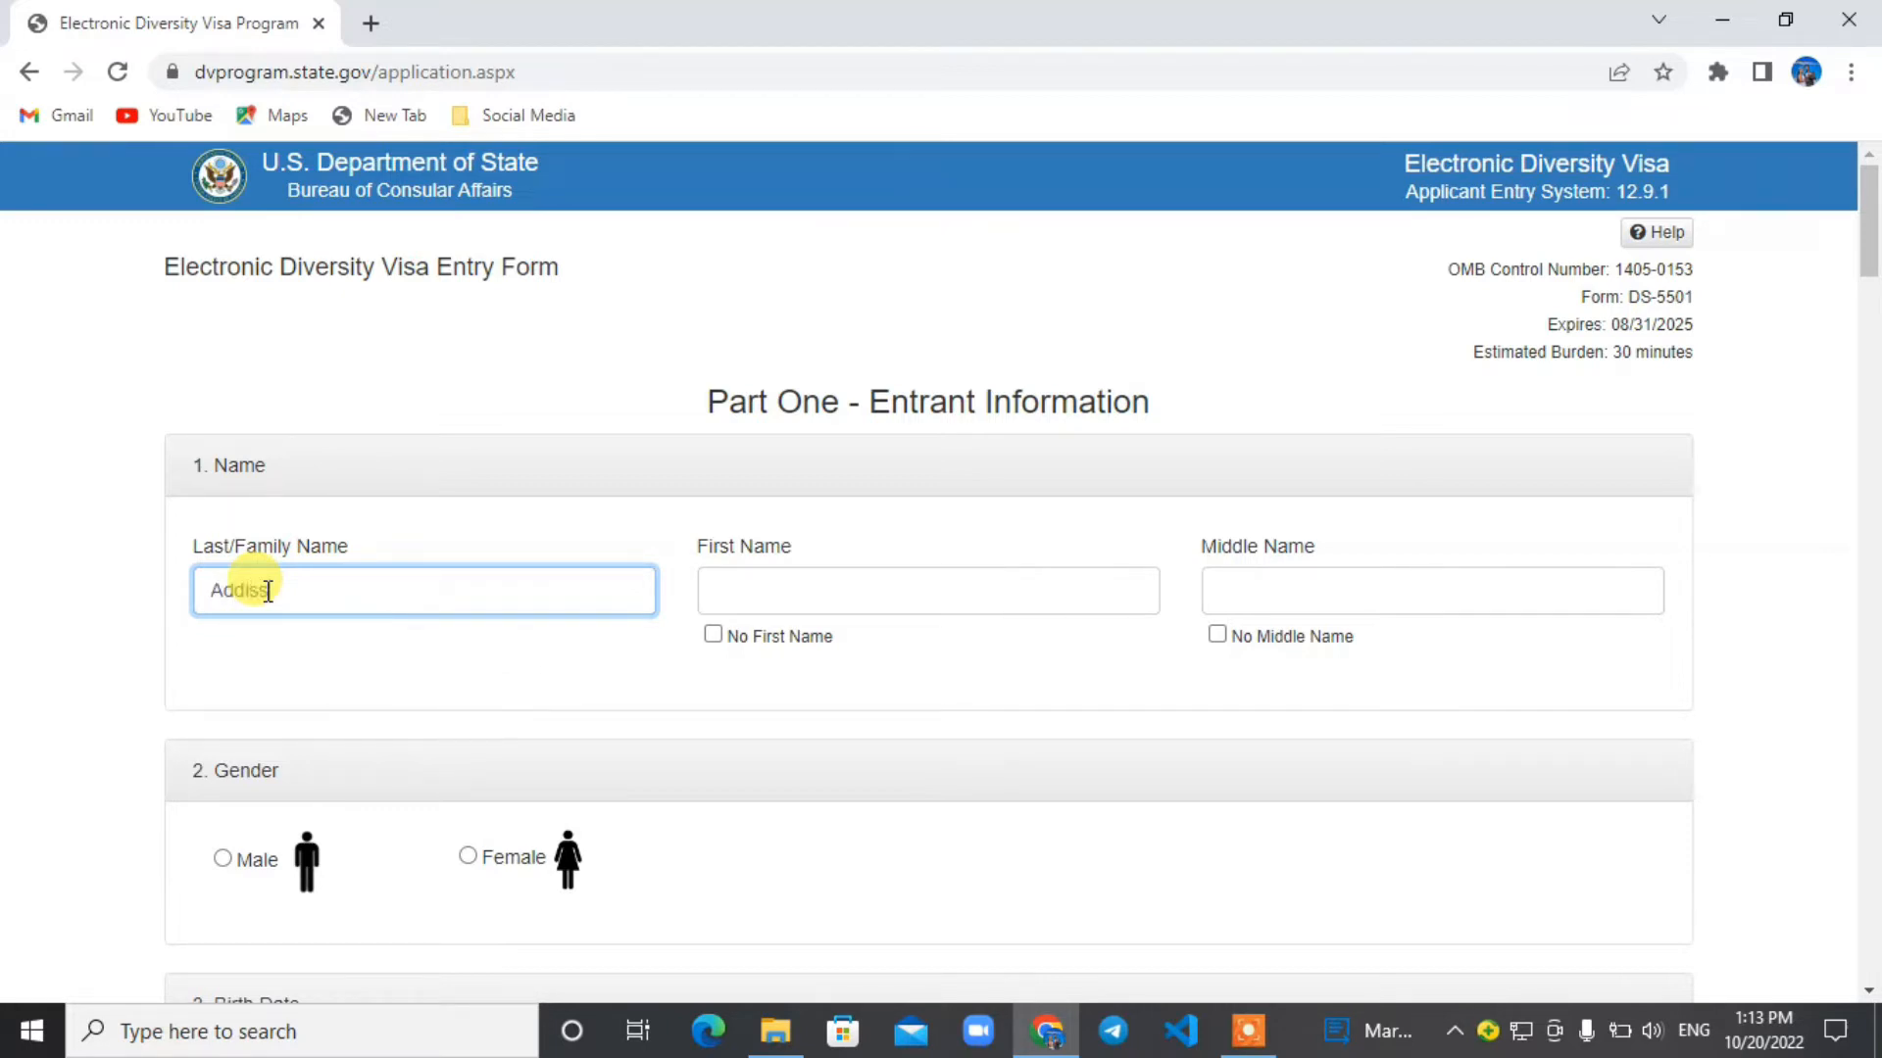
pyautogui.click(835, 591)
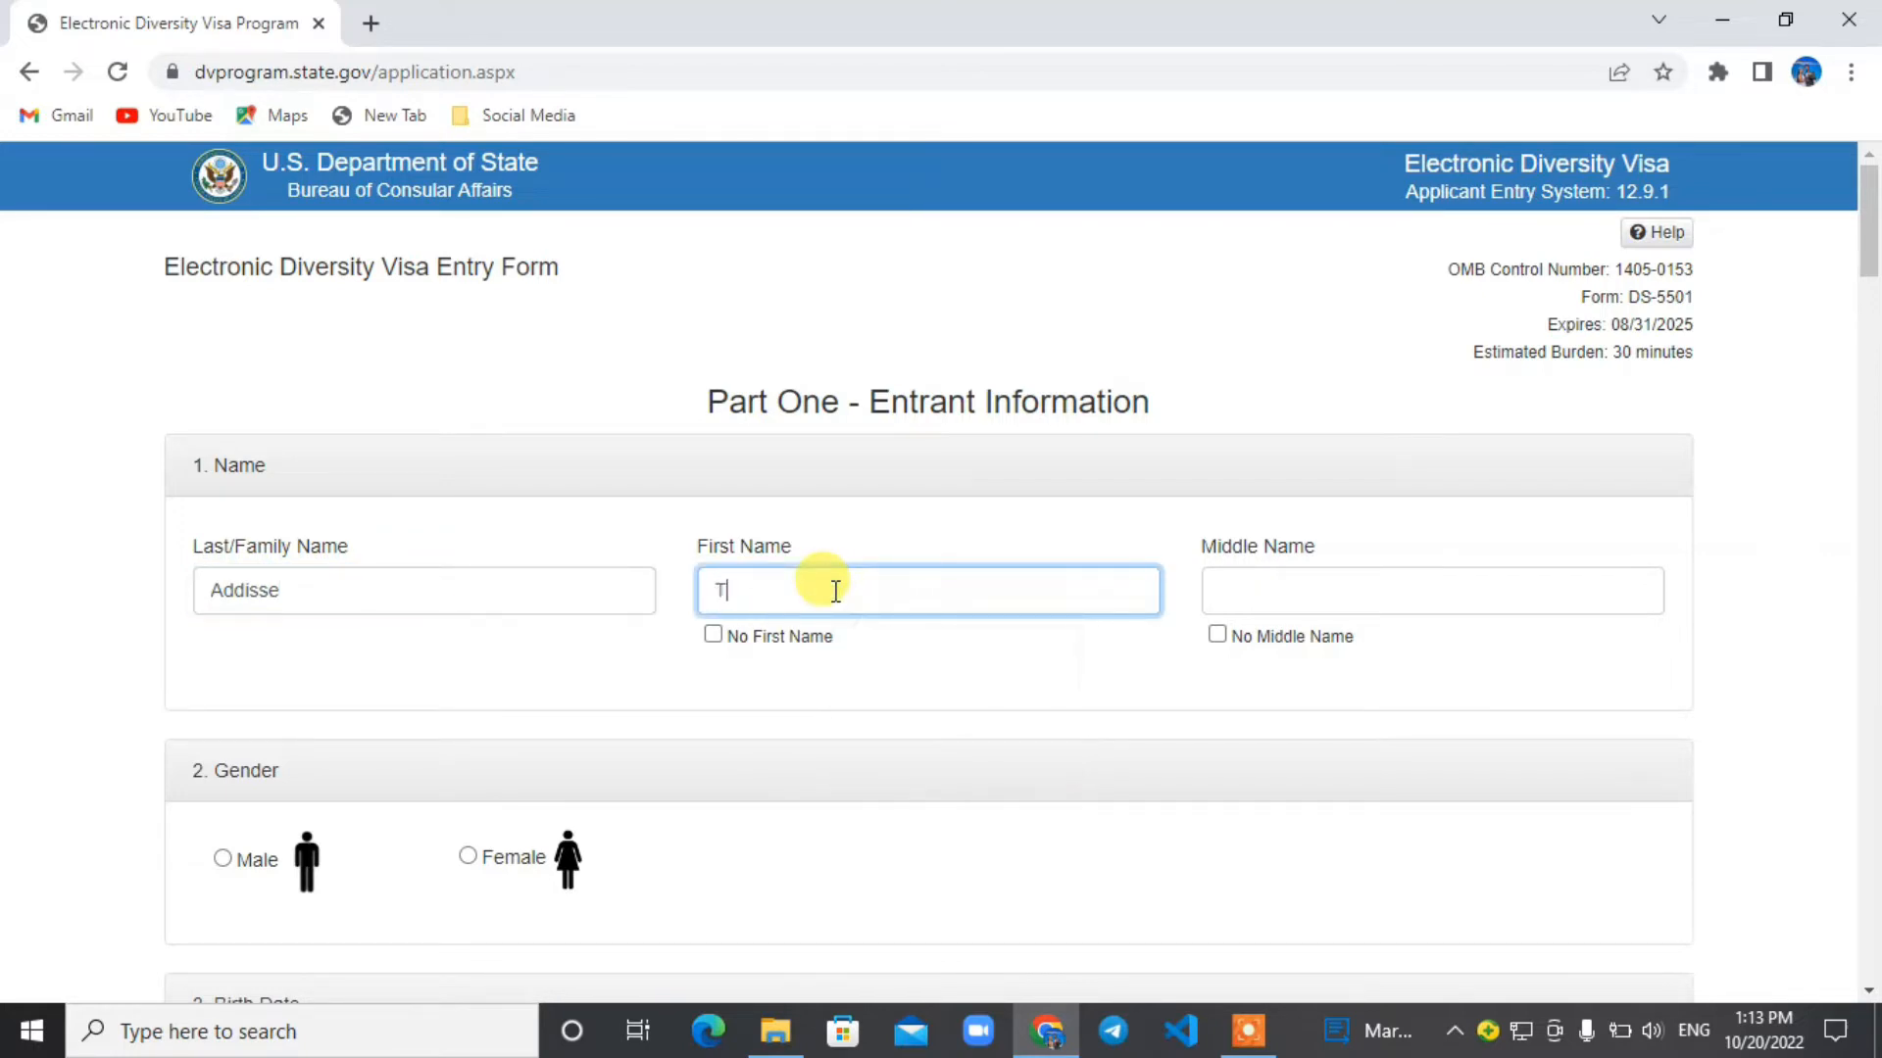
pyautogui.click(1265, 600)
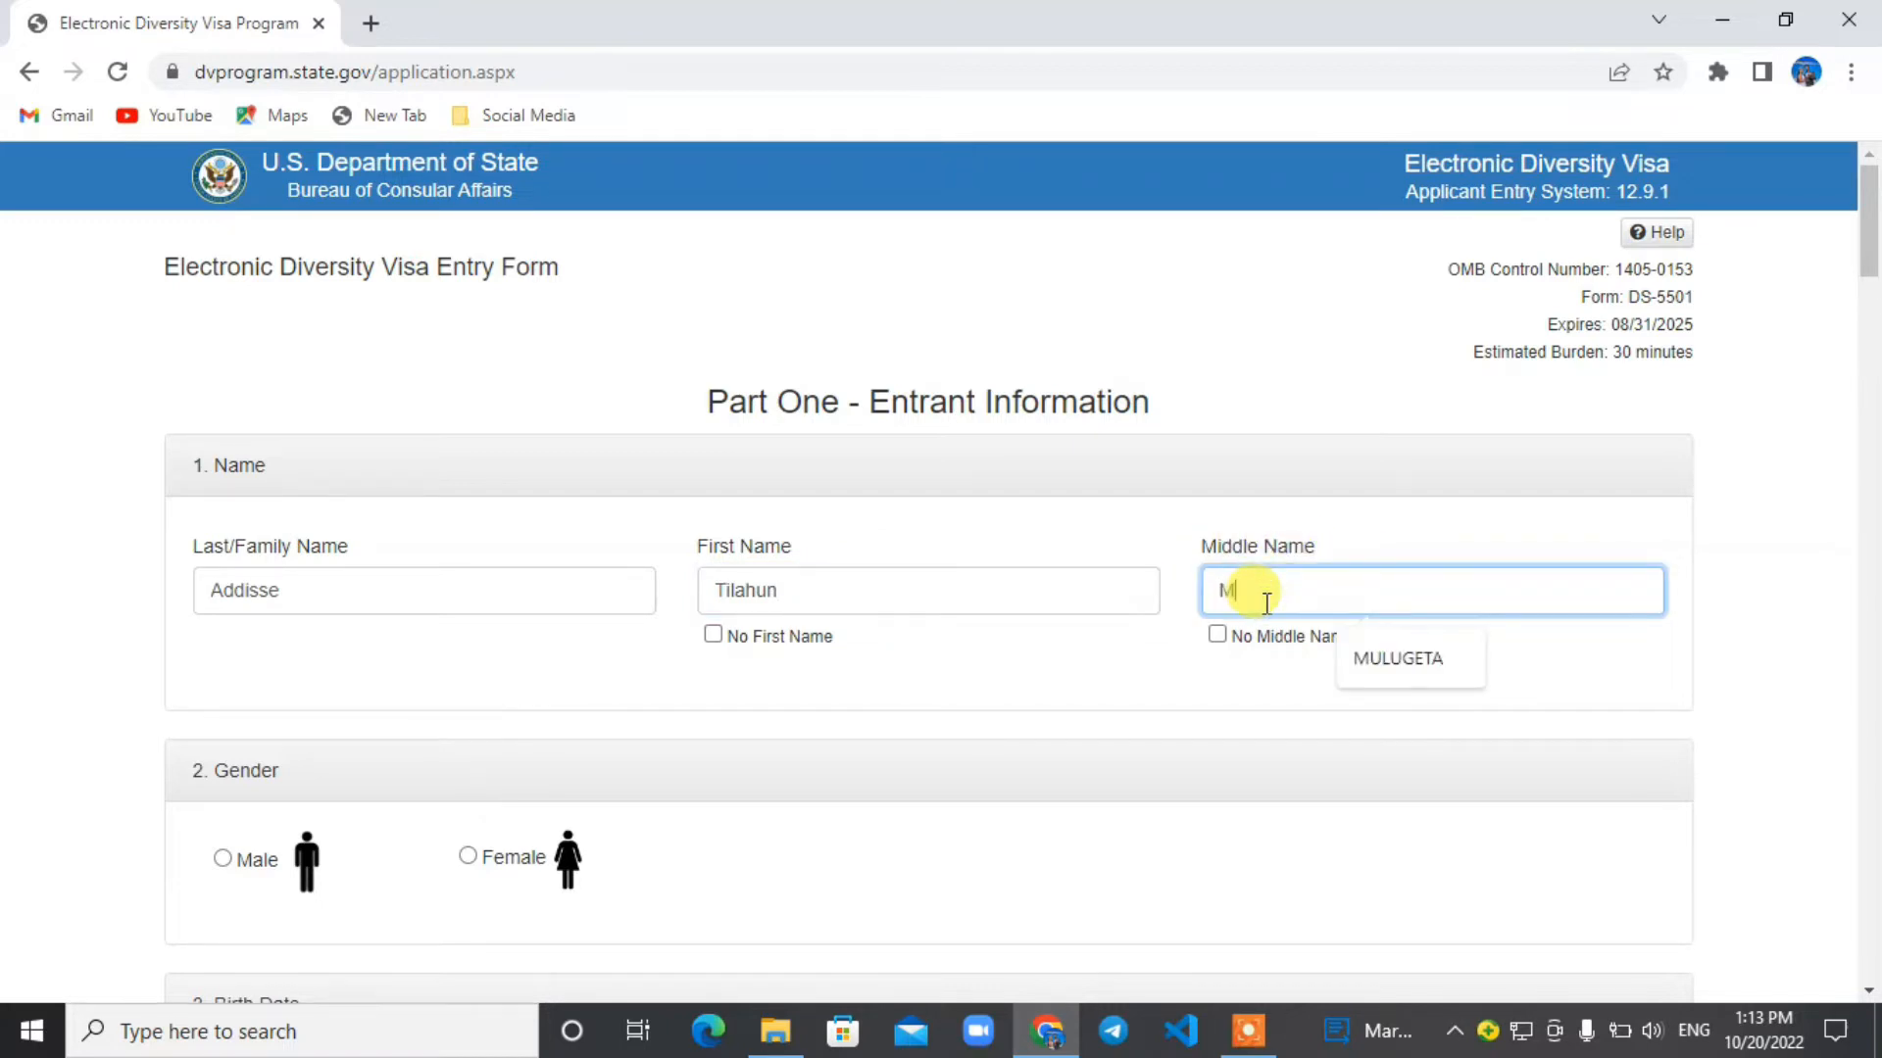
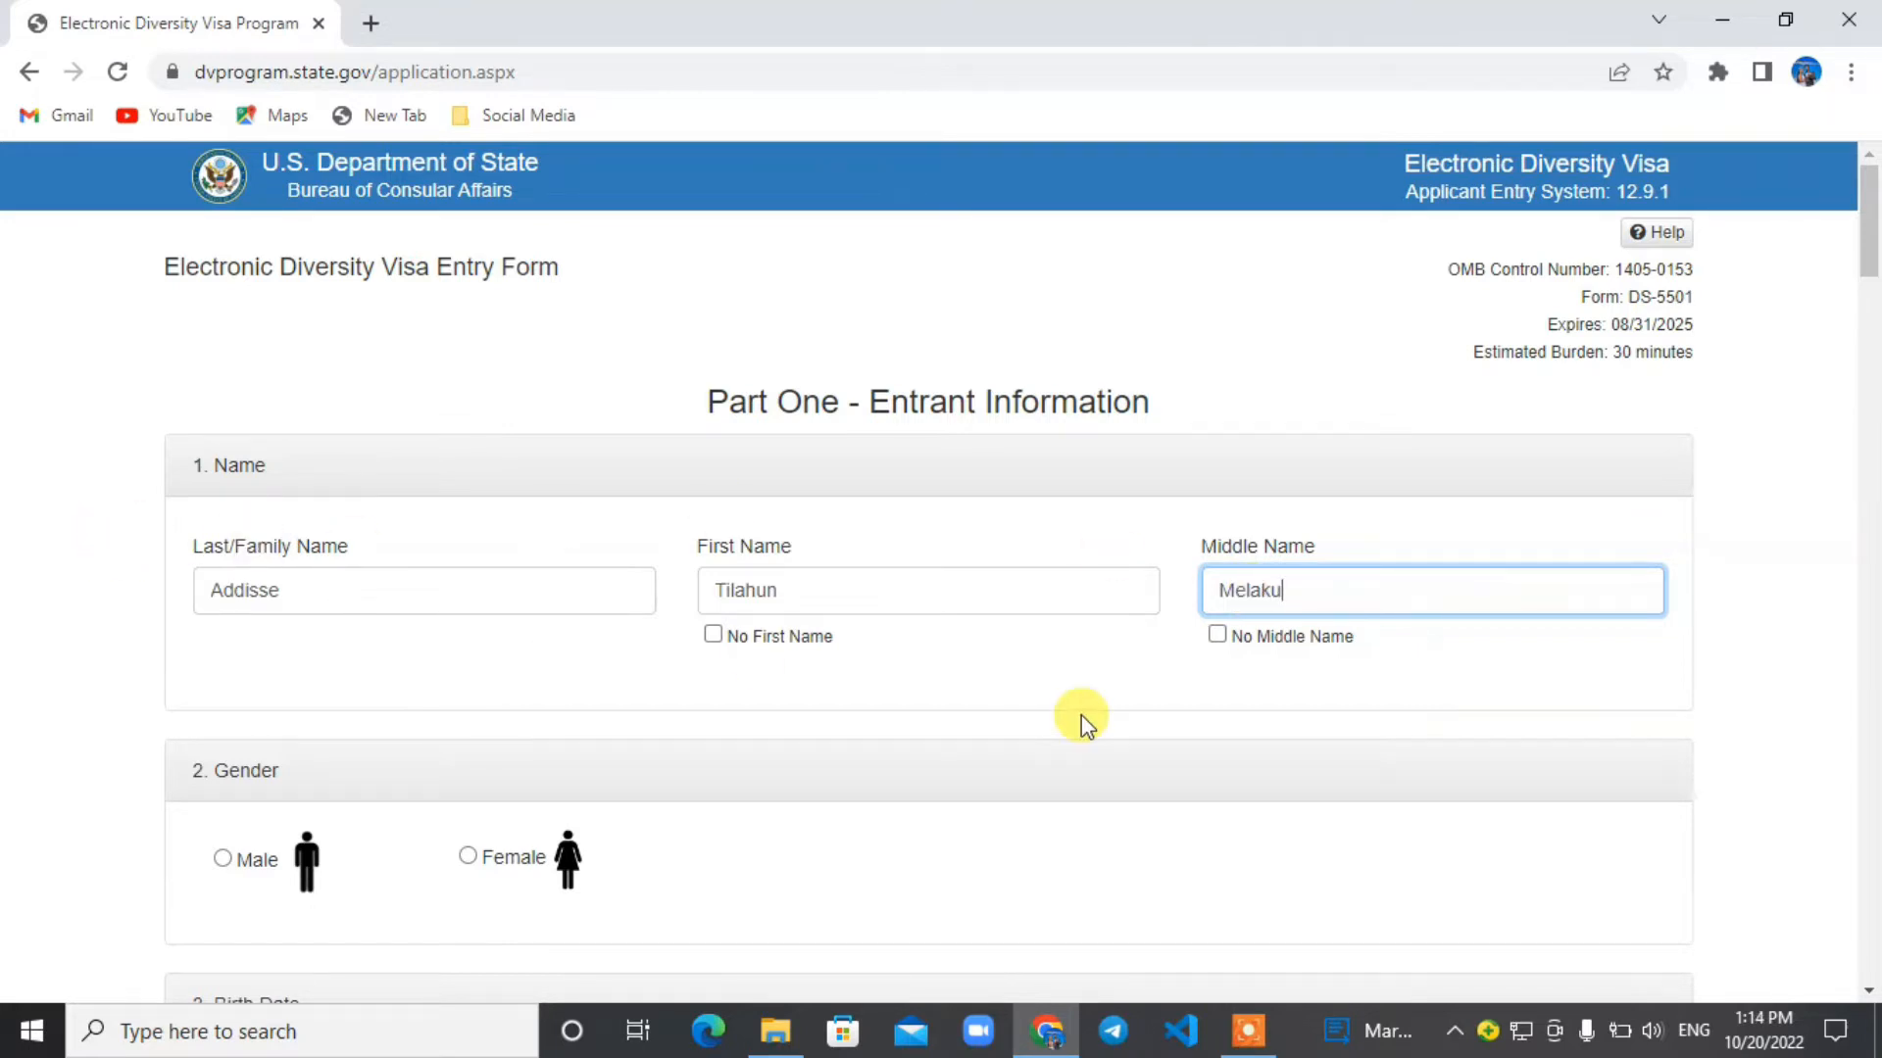
# Select Male as the entrant's gender.
pyautogui.scroll(-15, 1080, 716)
pyautogui.scroll(15, 1080, 716)
pyautogui.moveTo(1868, 211); pyautogui.dragTo(1871, 250)
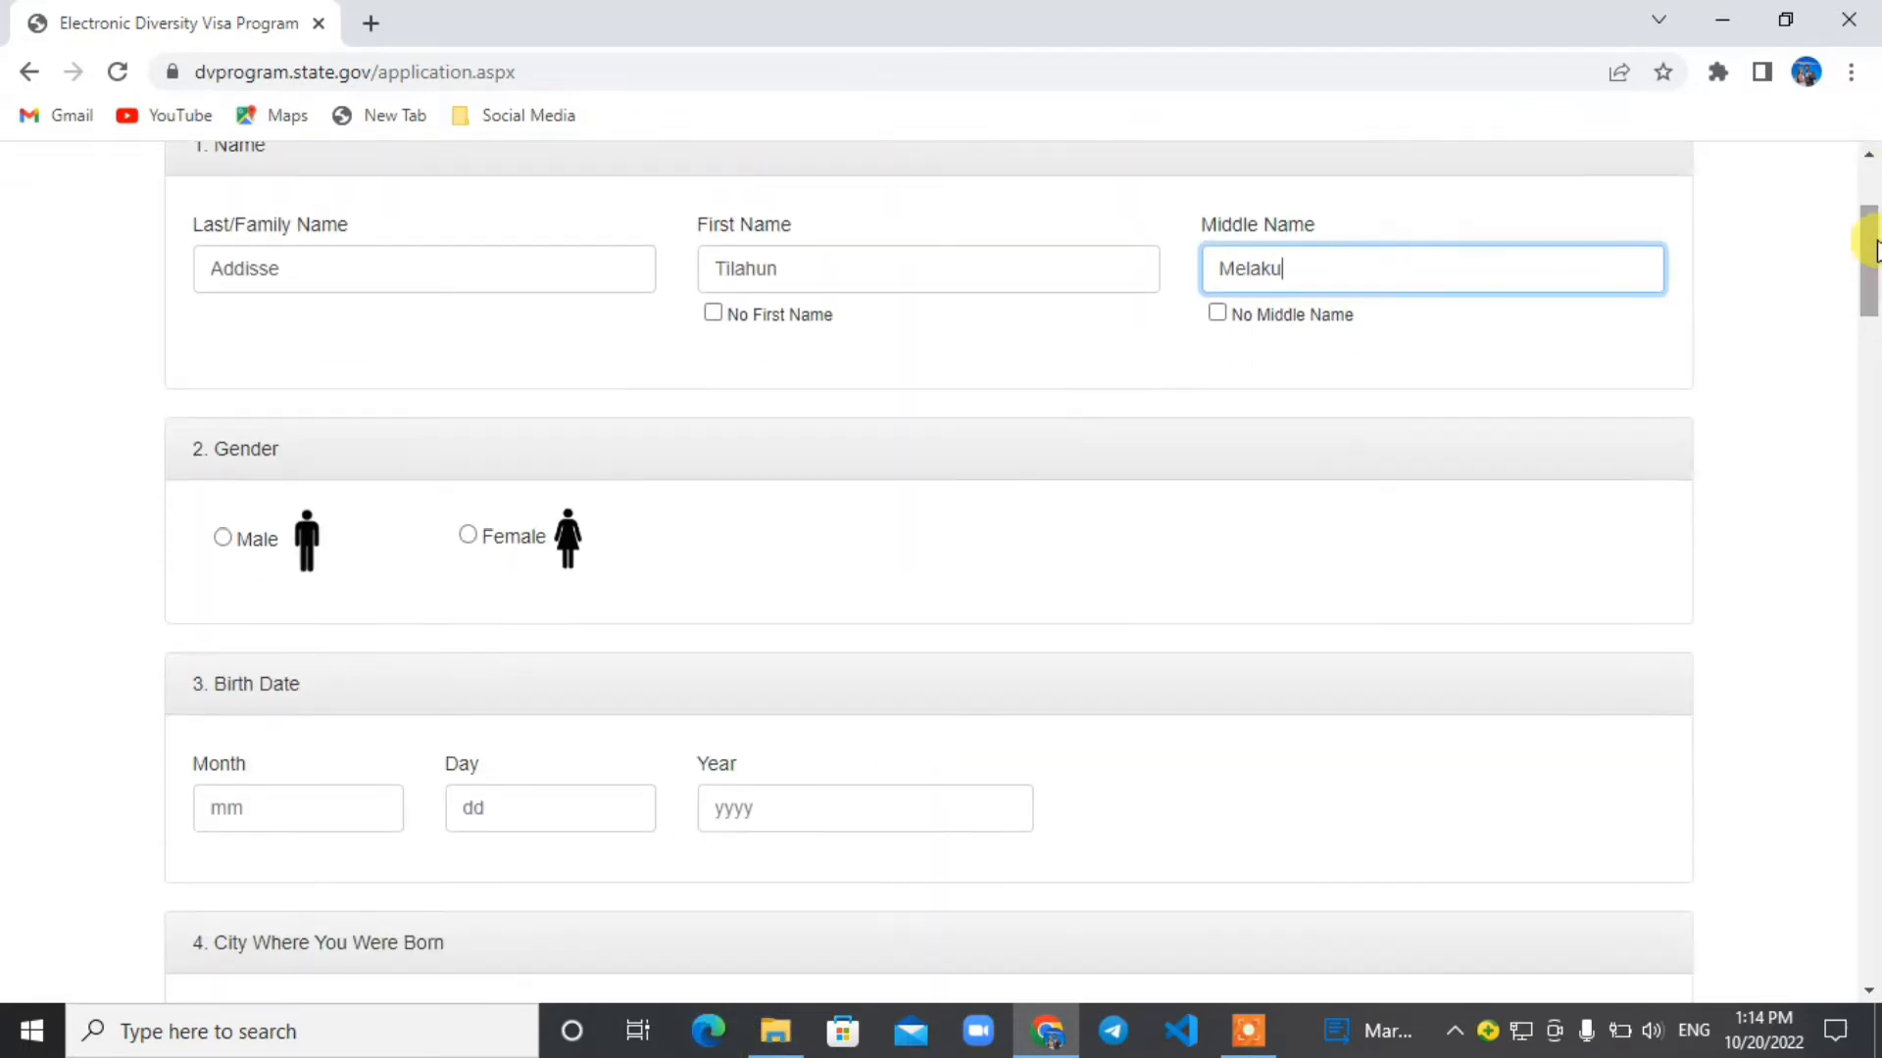
pyautogui.click(263, 539)
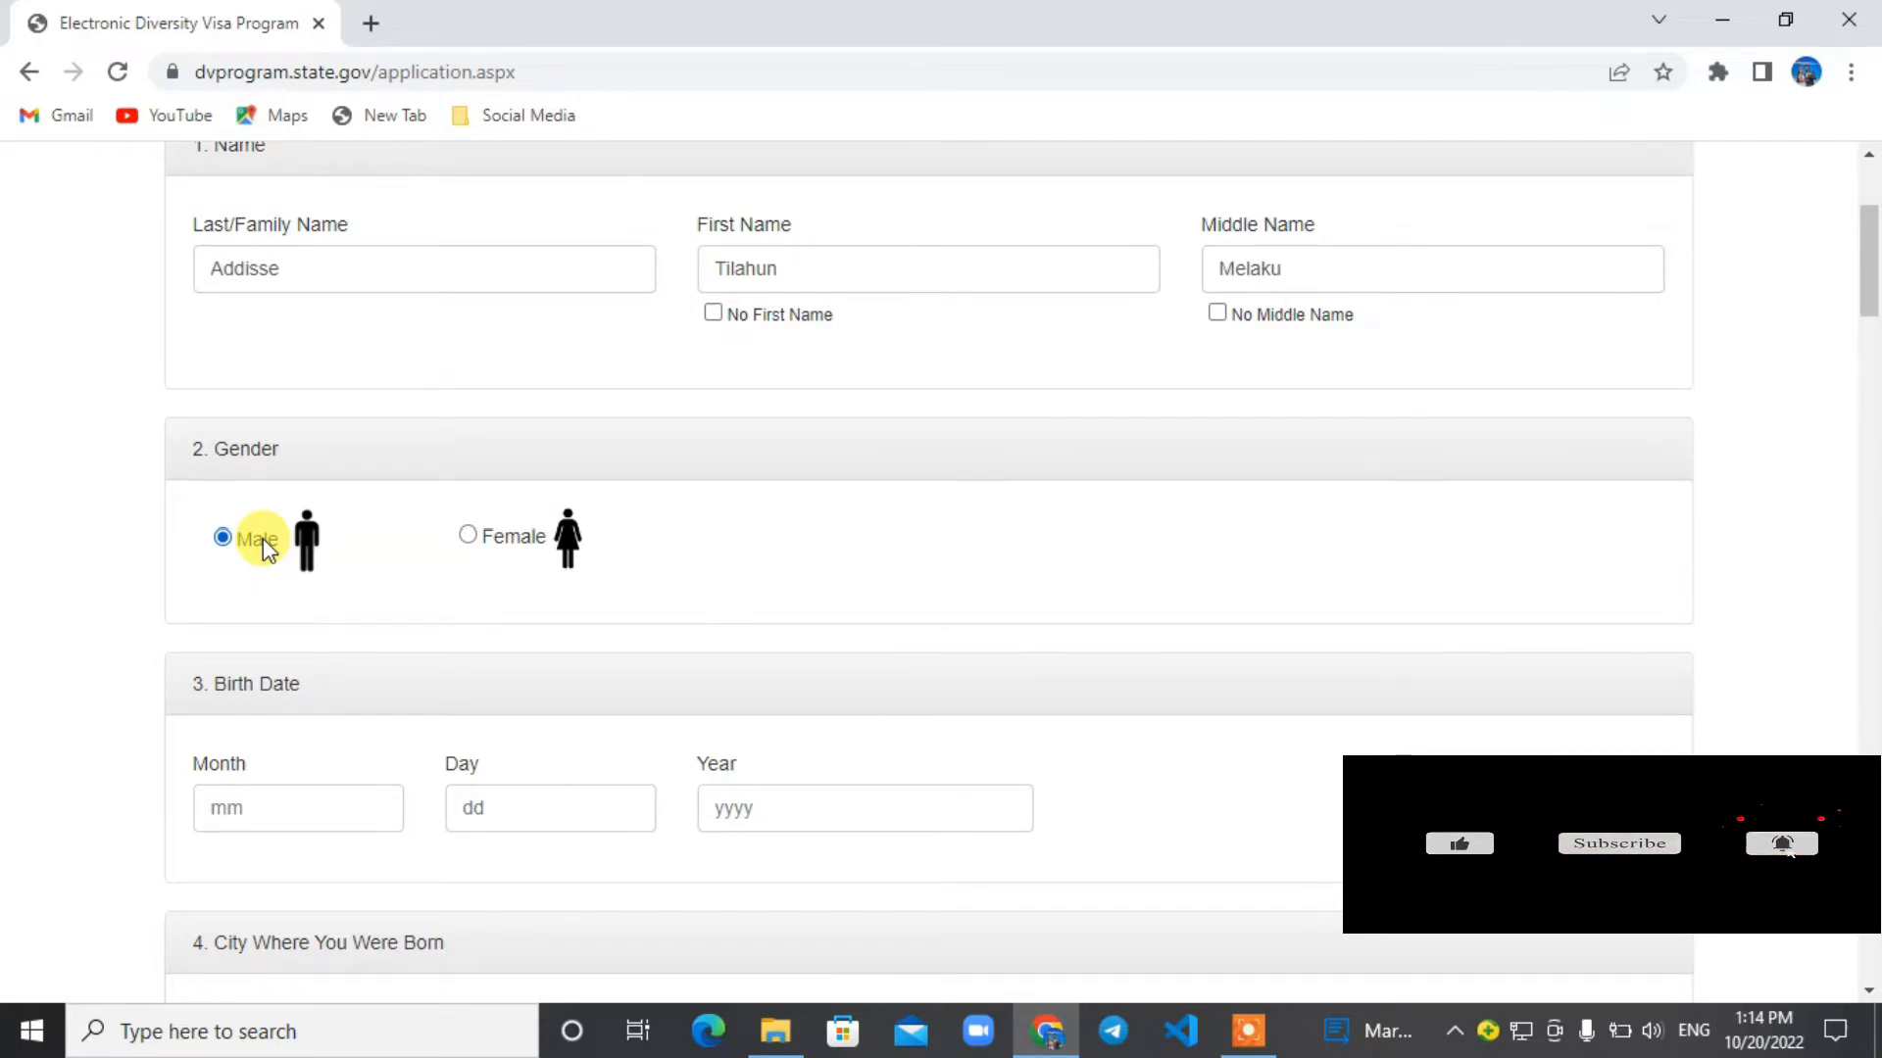
# Search for "ethiopian birth date to gorigorain" in a new tab and open PLANETCALC's Ethiopian date to Gregorian date calculator.
pyautogui.click(370, 23)
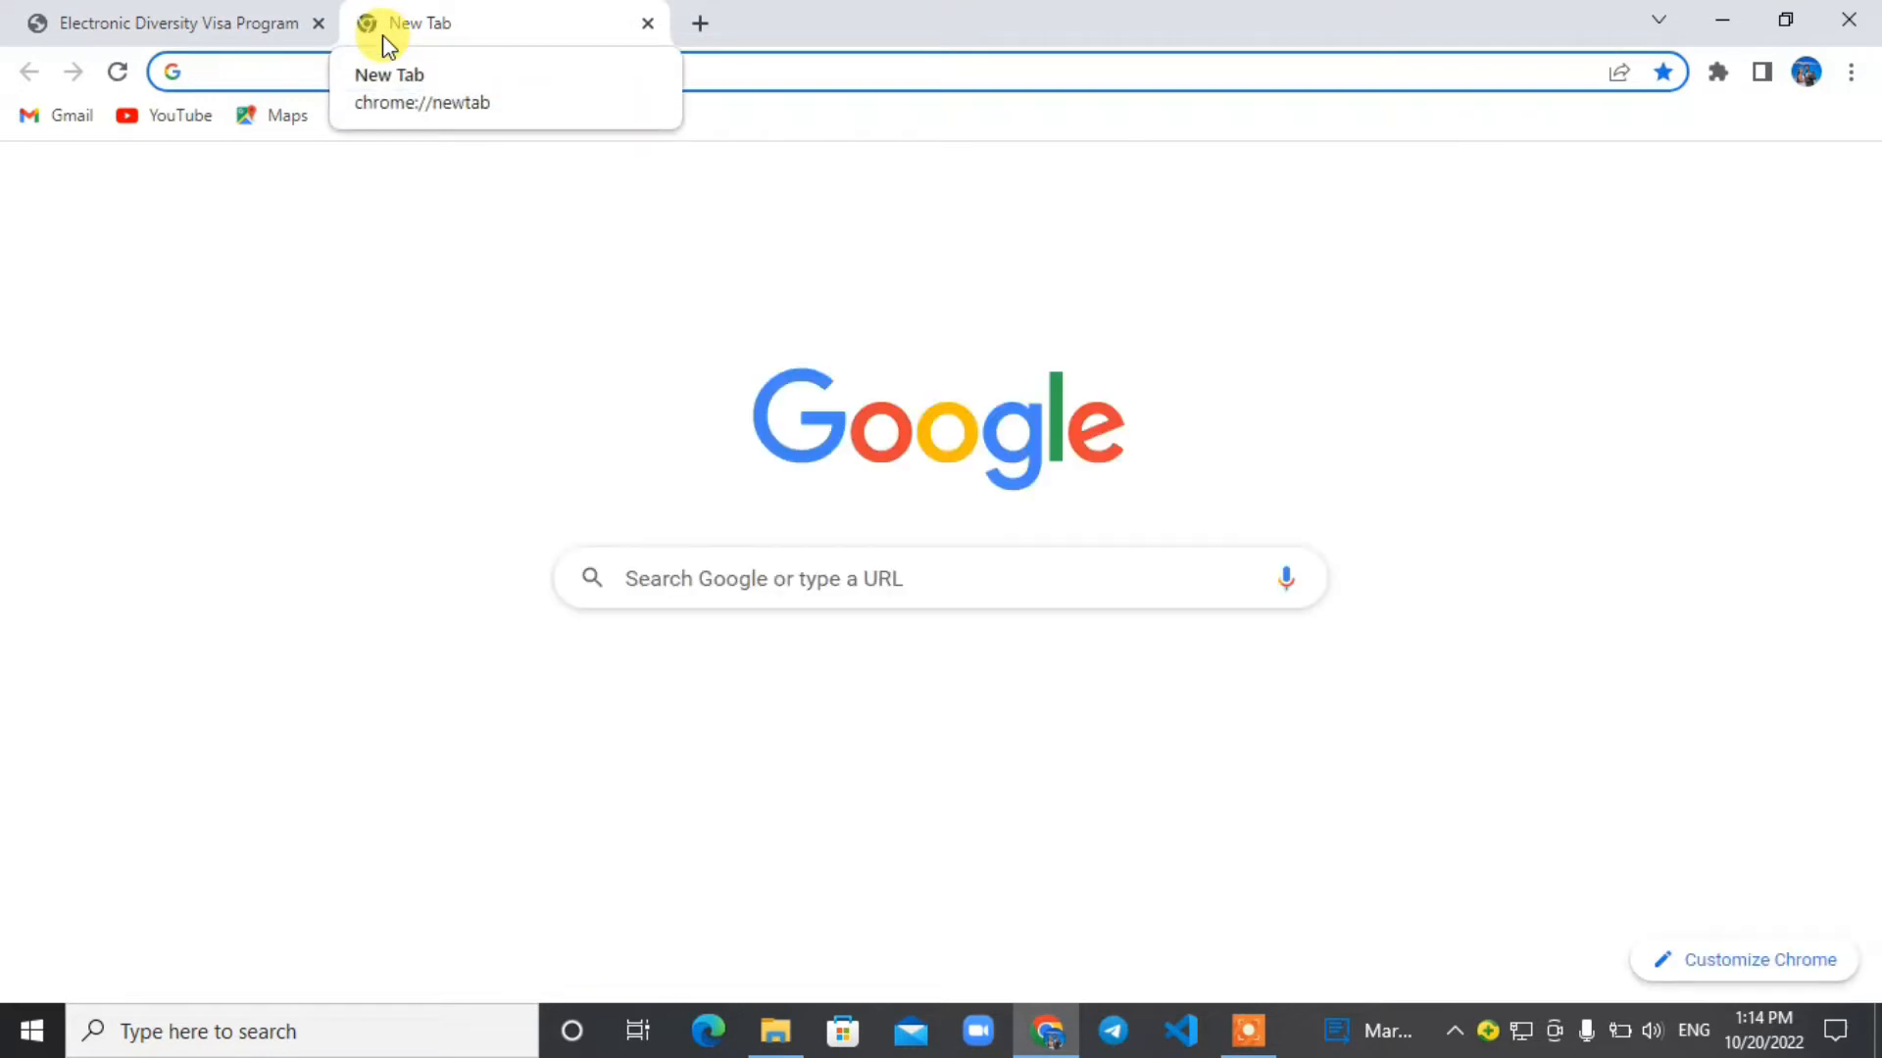
pyautogui.write('e')
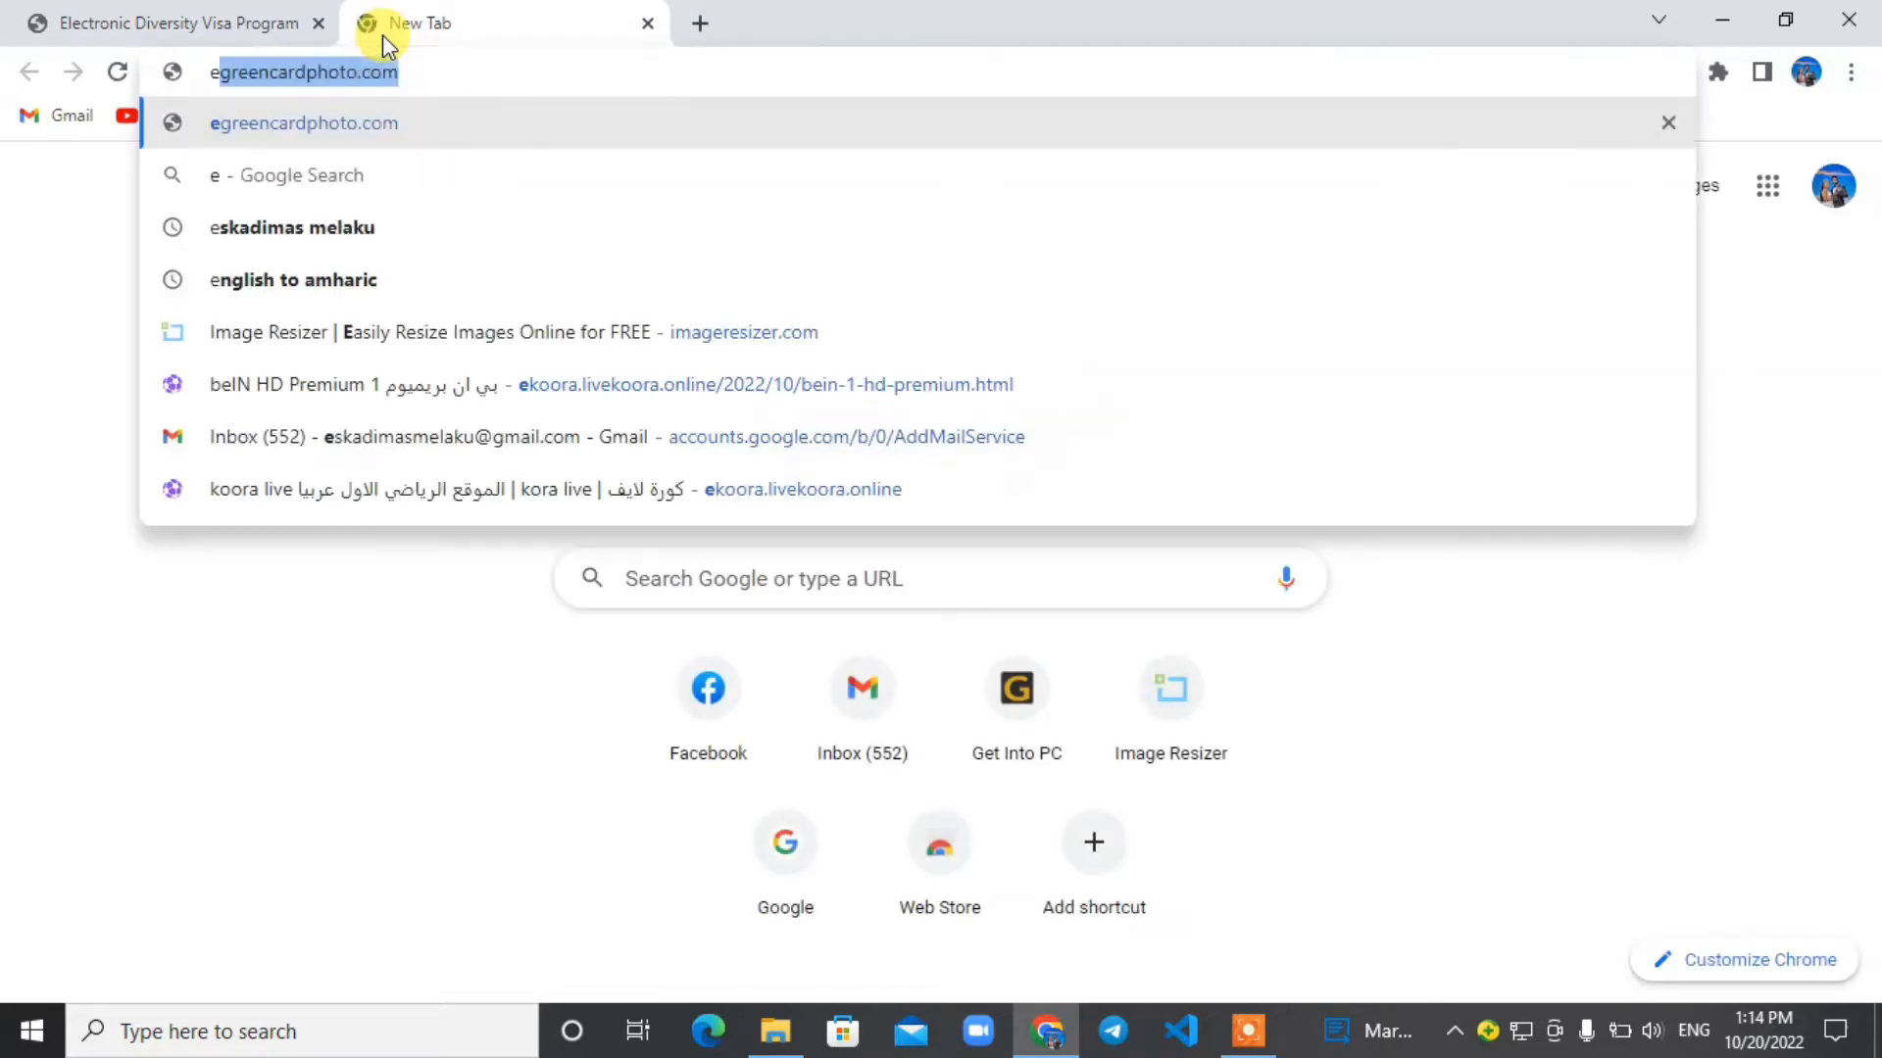
pyautogui.write('thiopian bi')
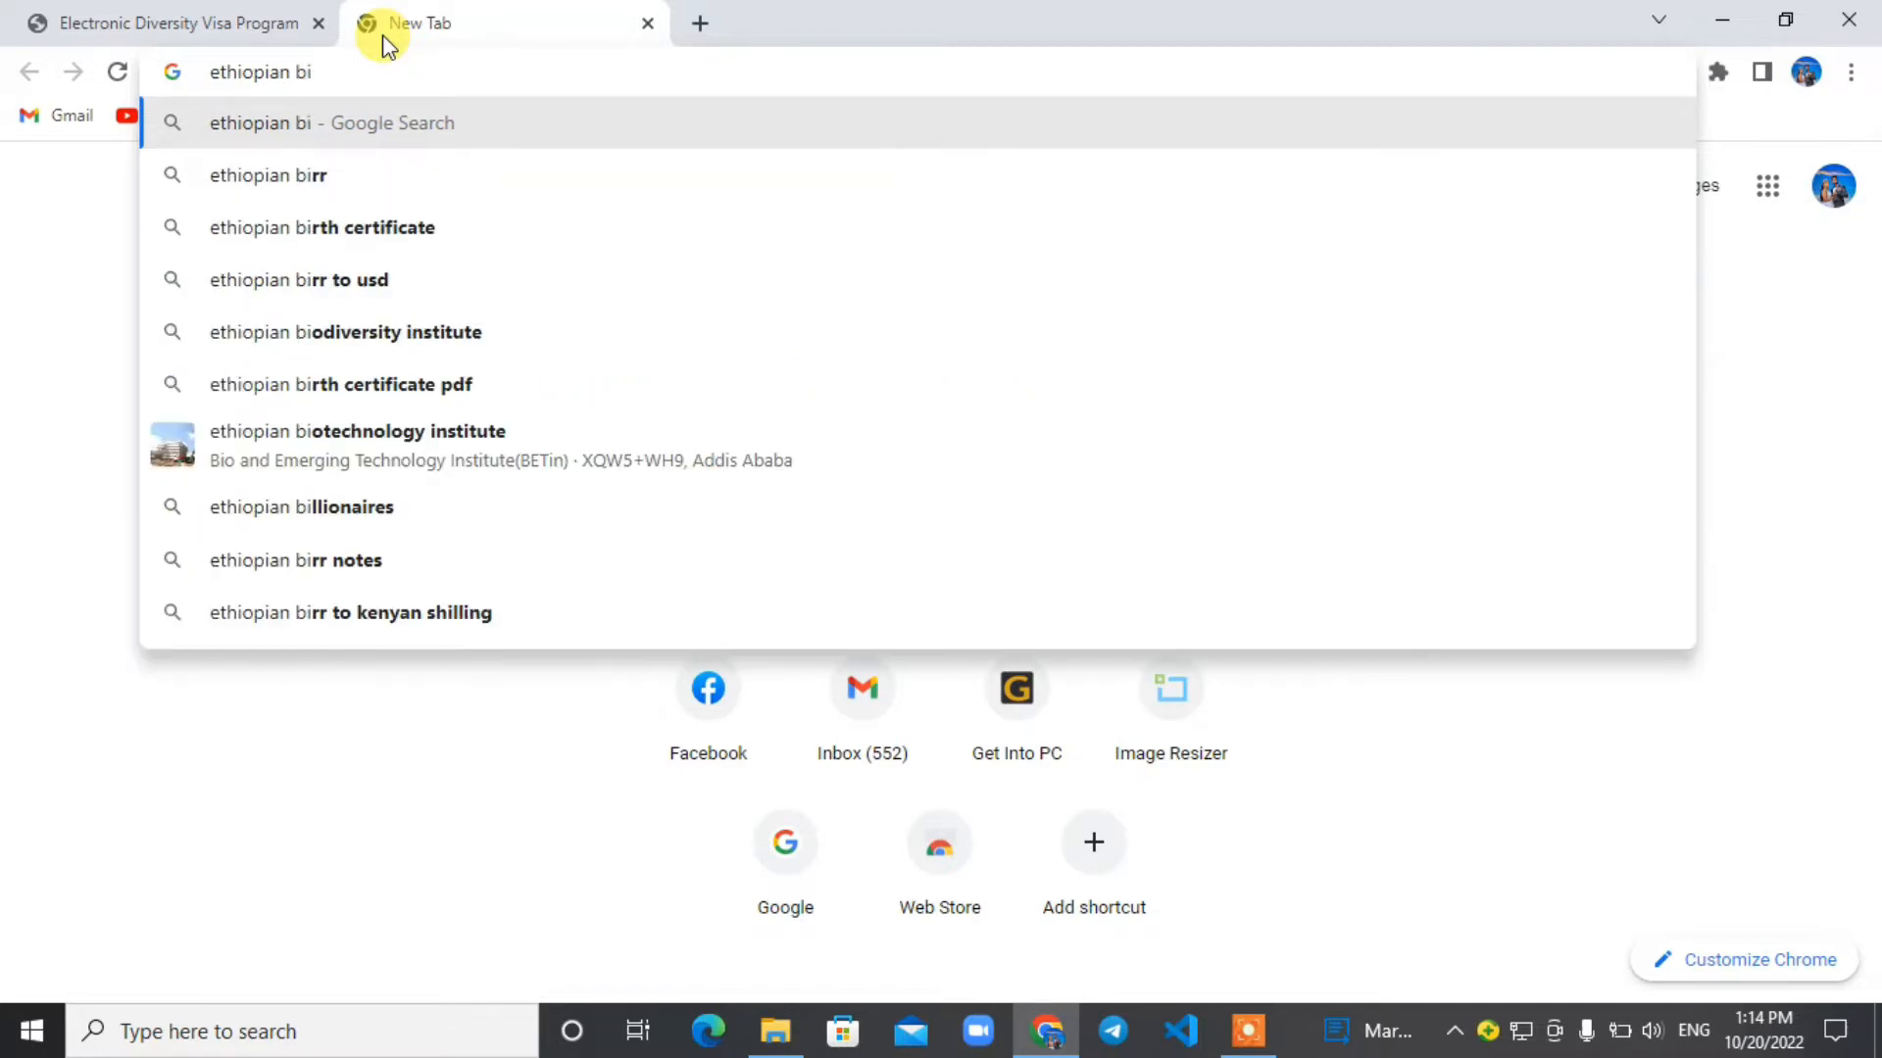
pyautogui.write('rth date to go')
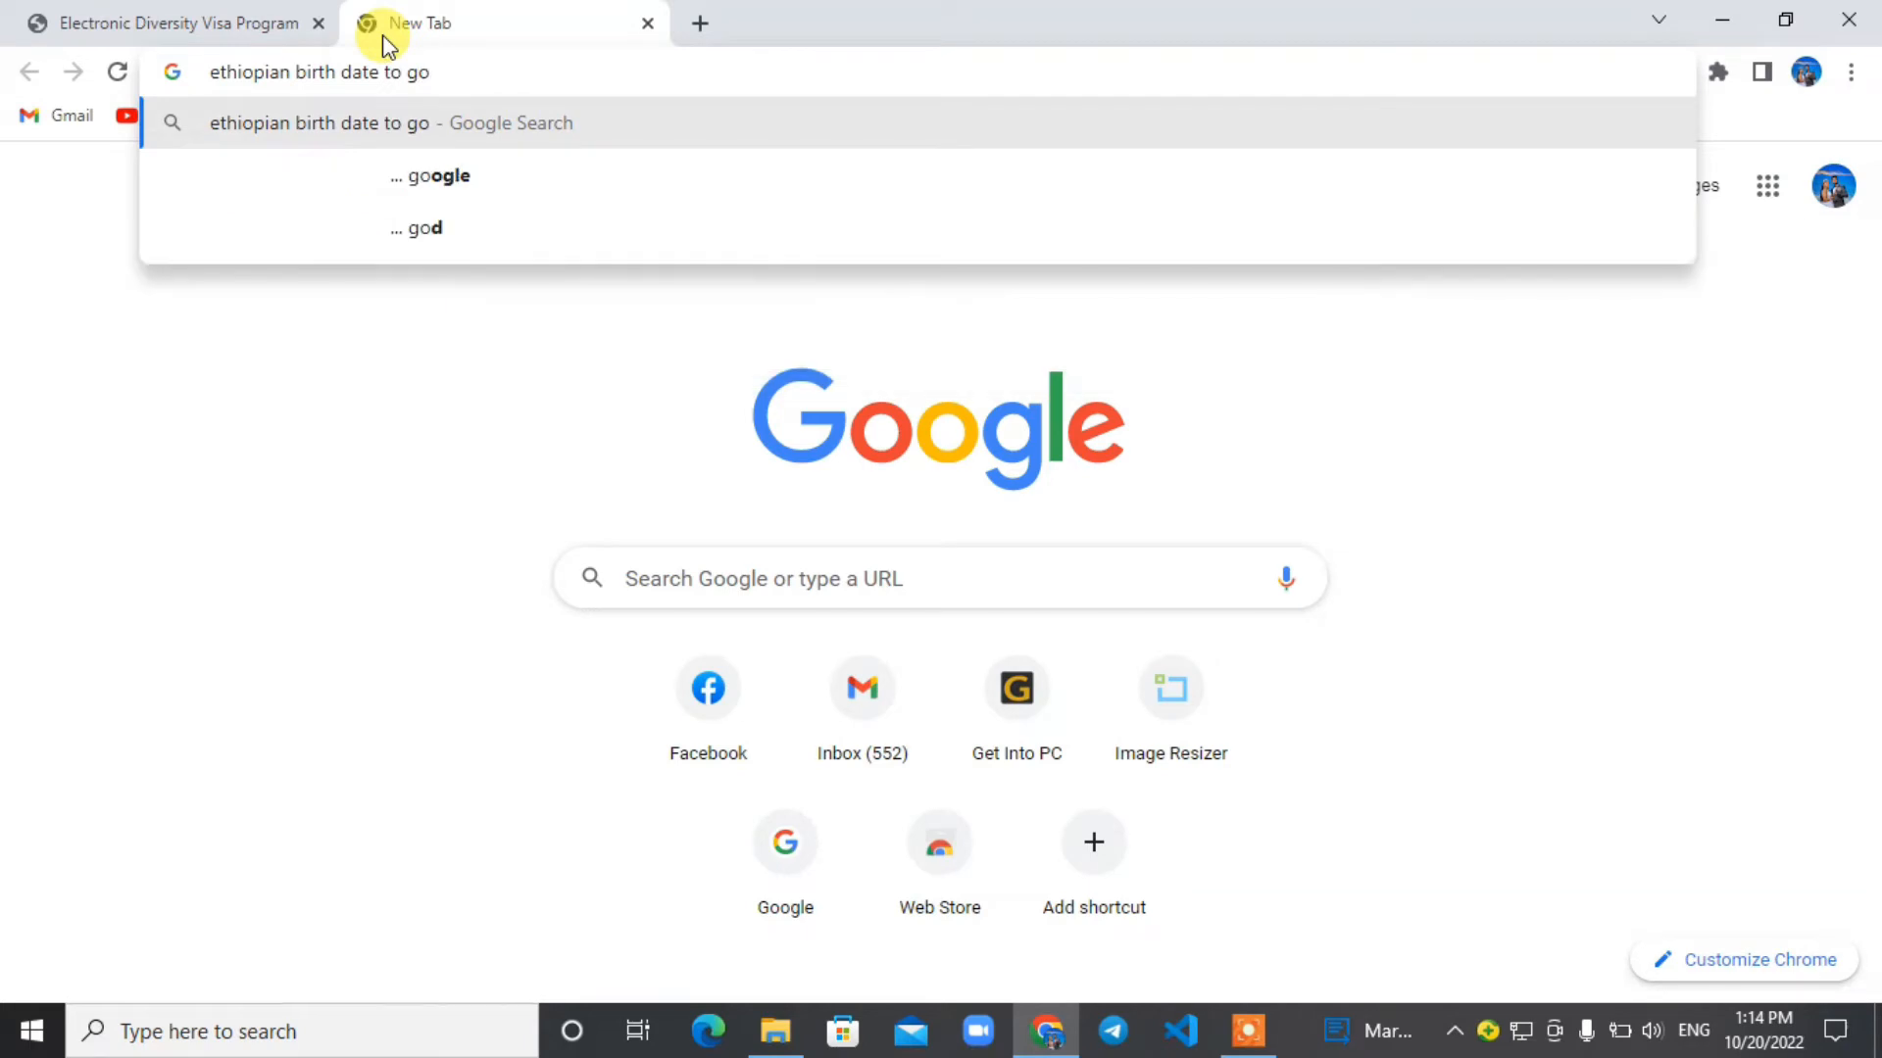
pyautogui.write('rigorain')
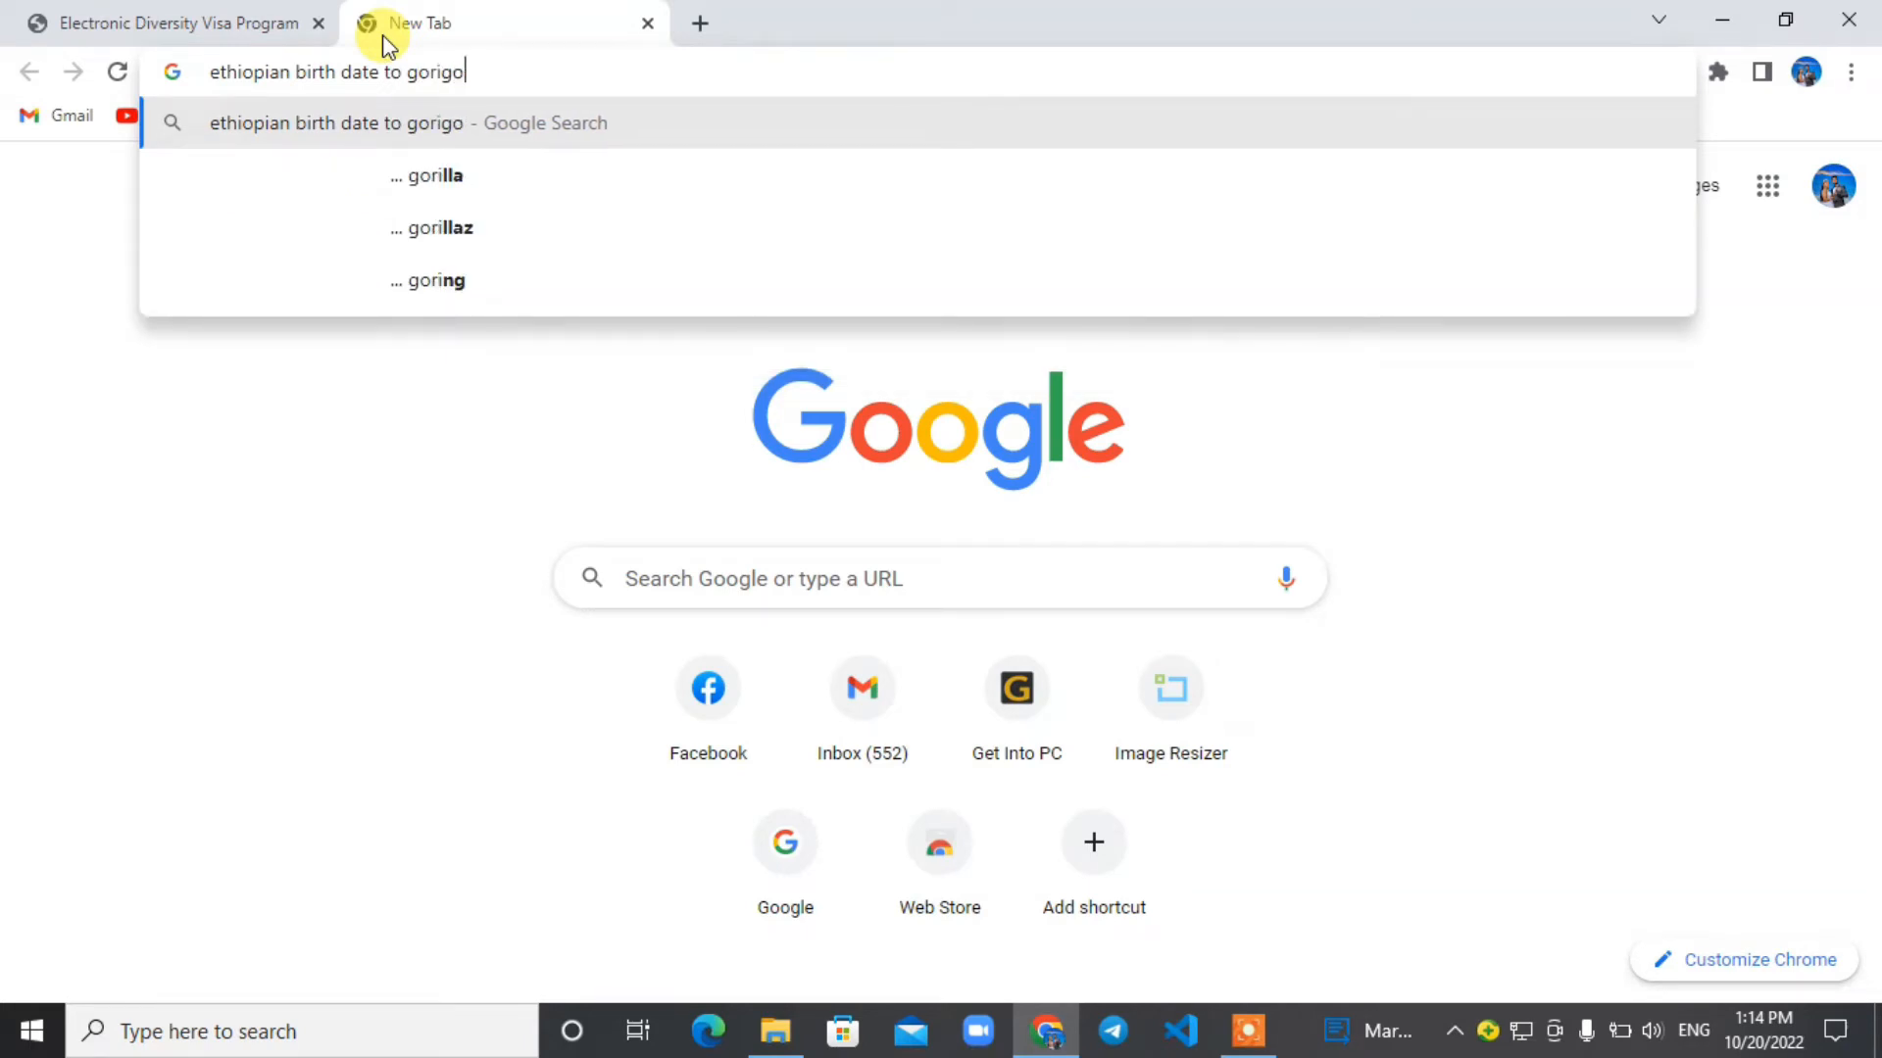
pyautogui.press('Return')
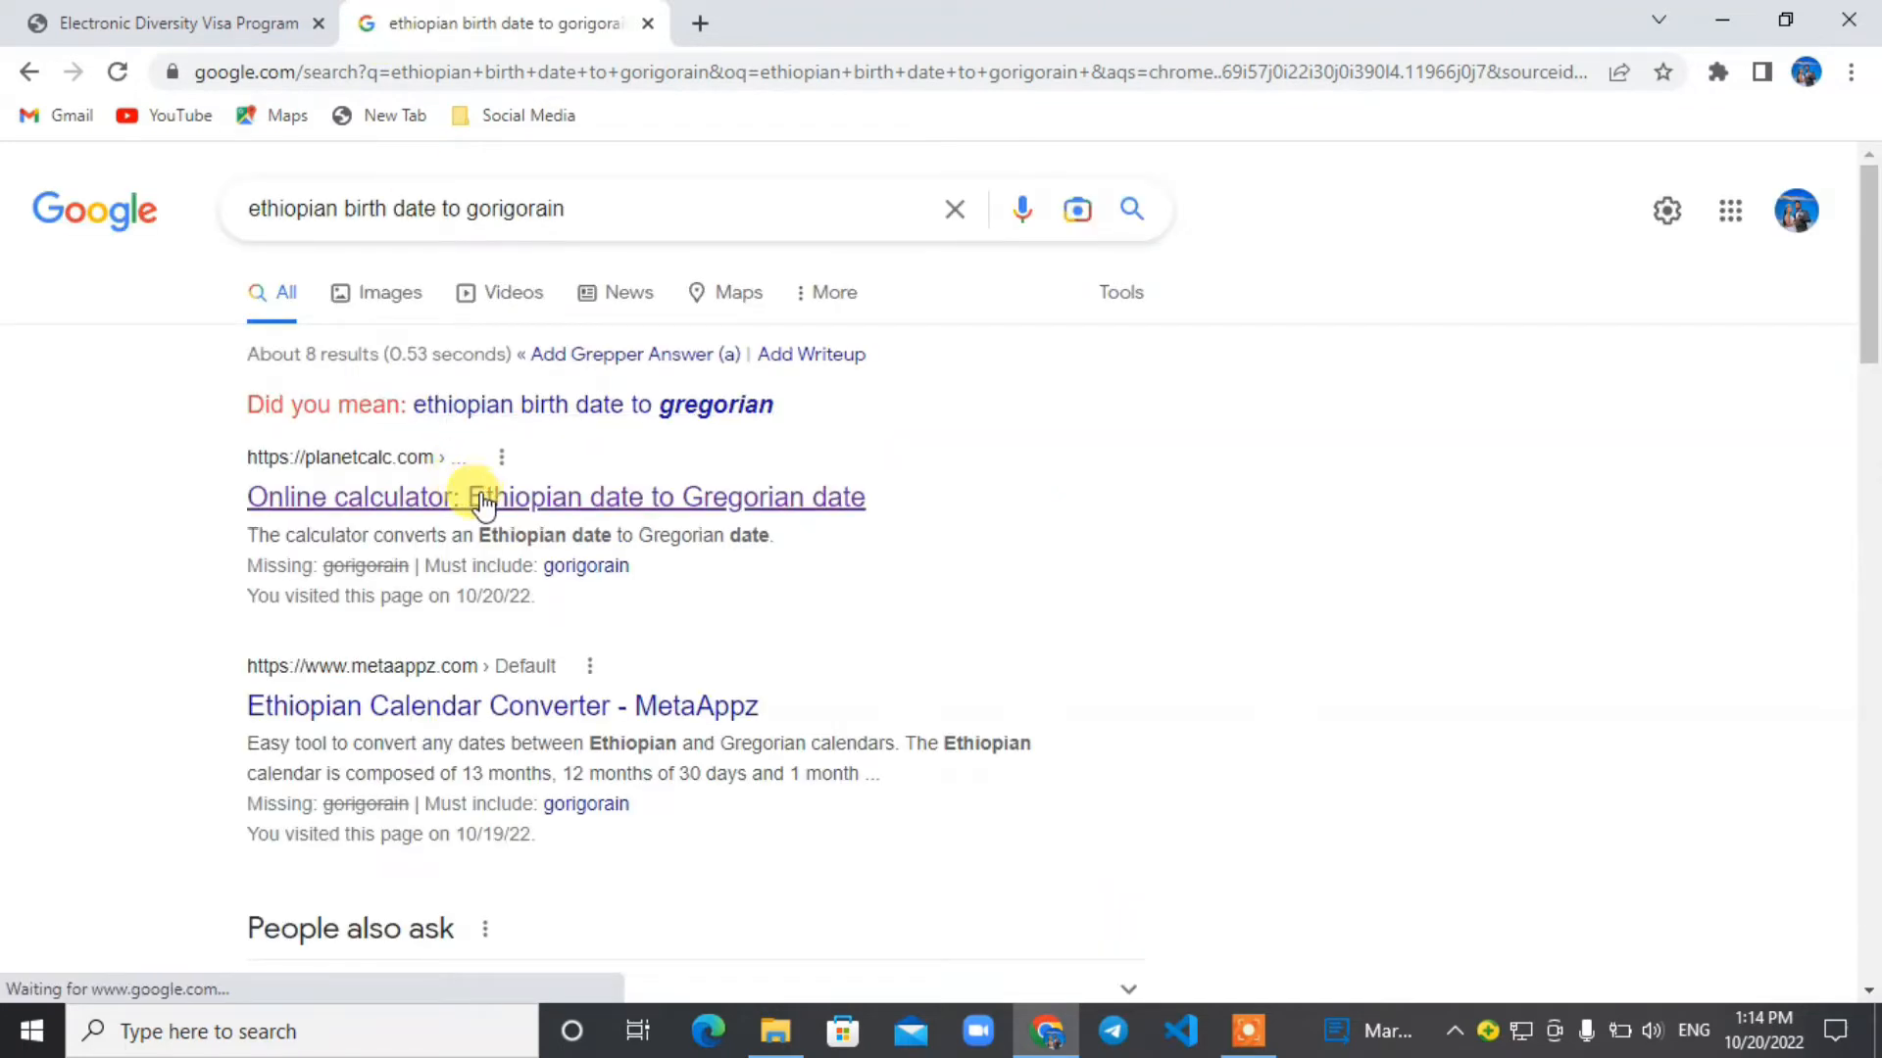
pyautogui.click(537, 511)
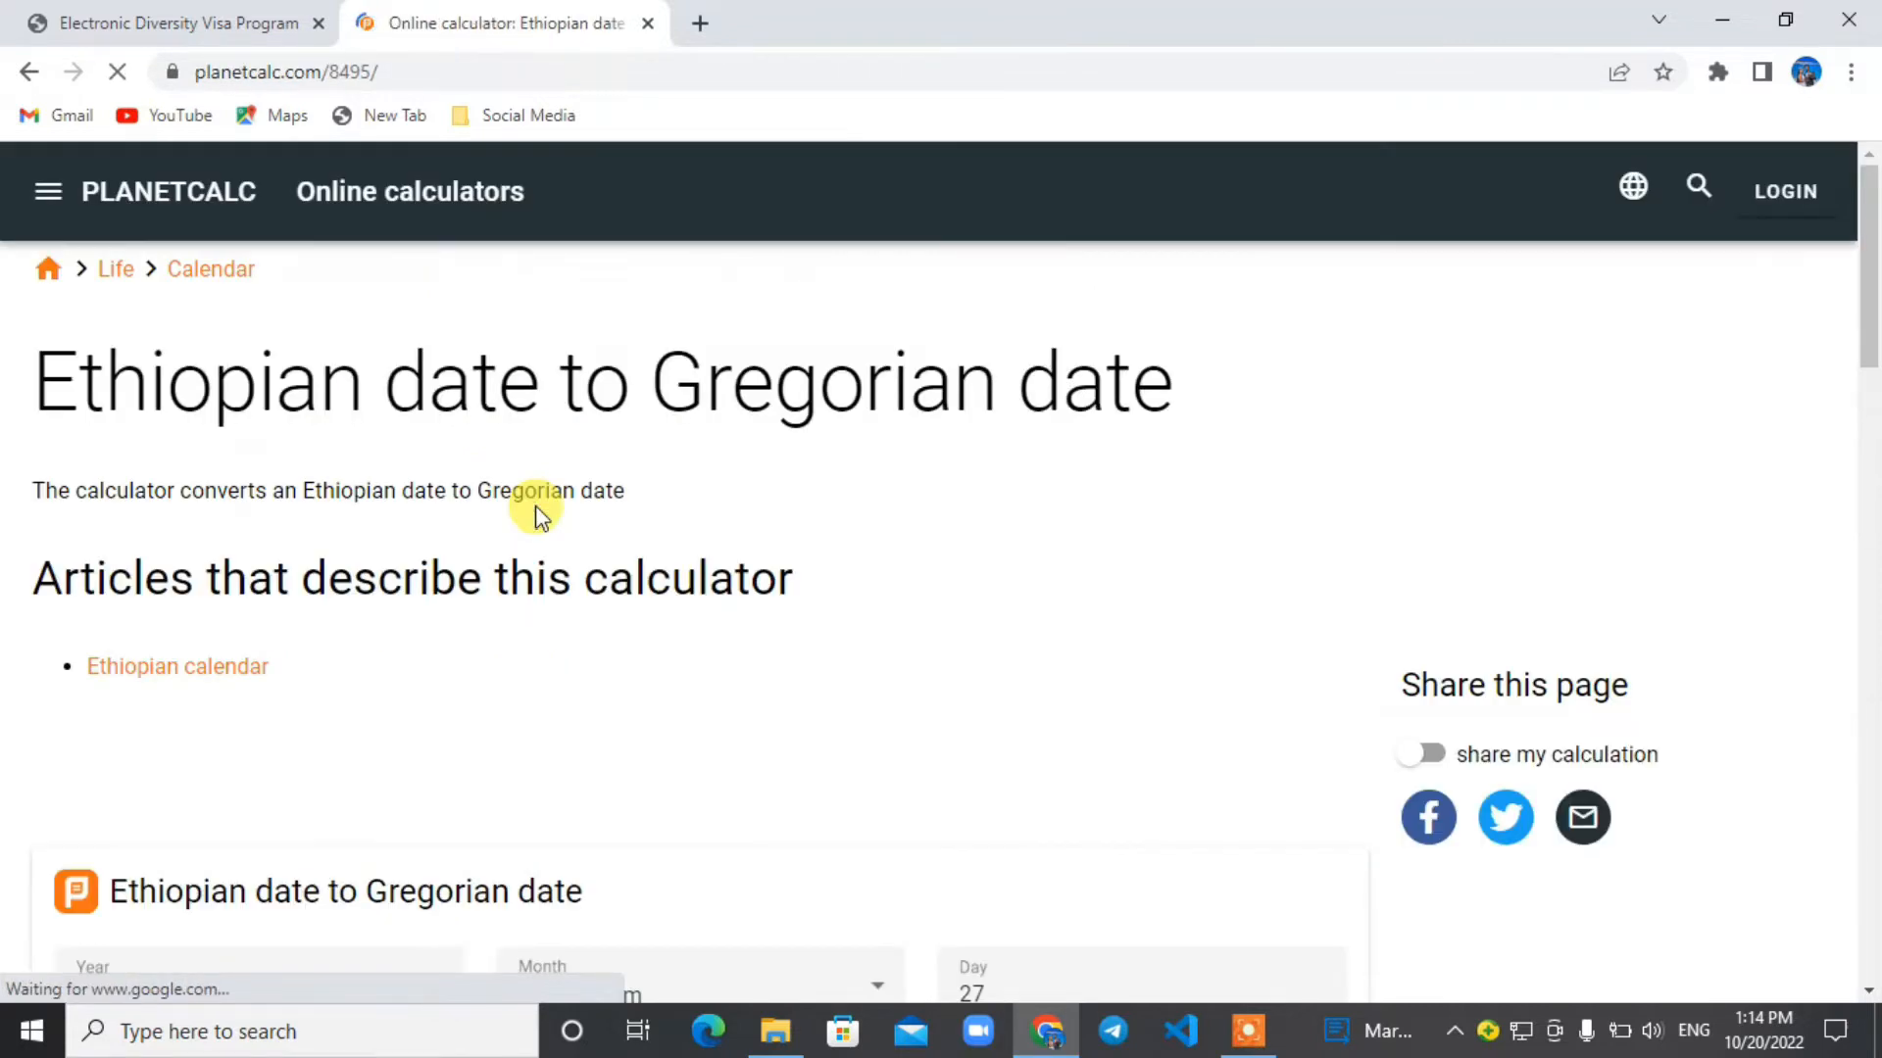
# Enter the entrant's Ethiopian birth year, month and day in the calculator to convert them to a Gregorian date.
pyautogui.moveTo(1869, 315); pyautogui.dragTo(1876, 438)
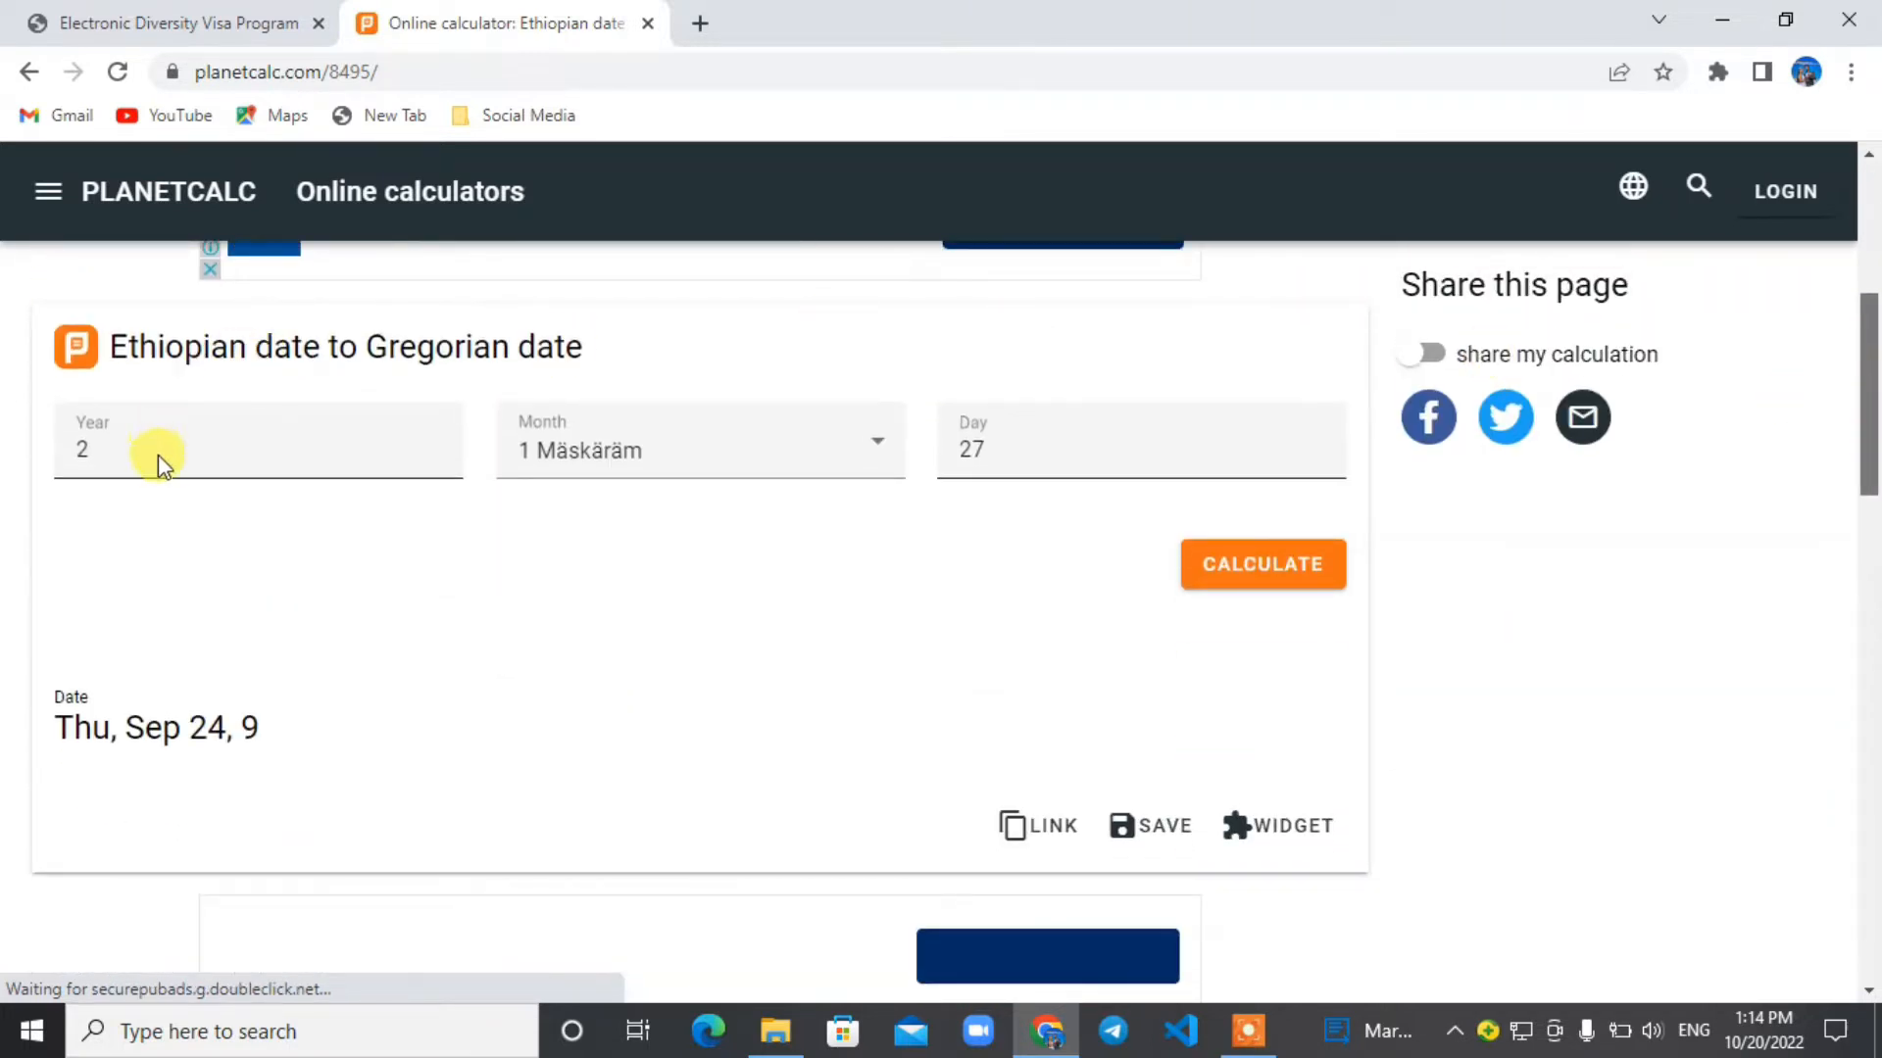
pyautogui.click(120, 450)
pyautogui.press('BackSpace')
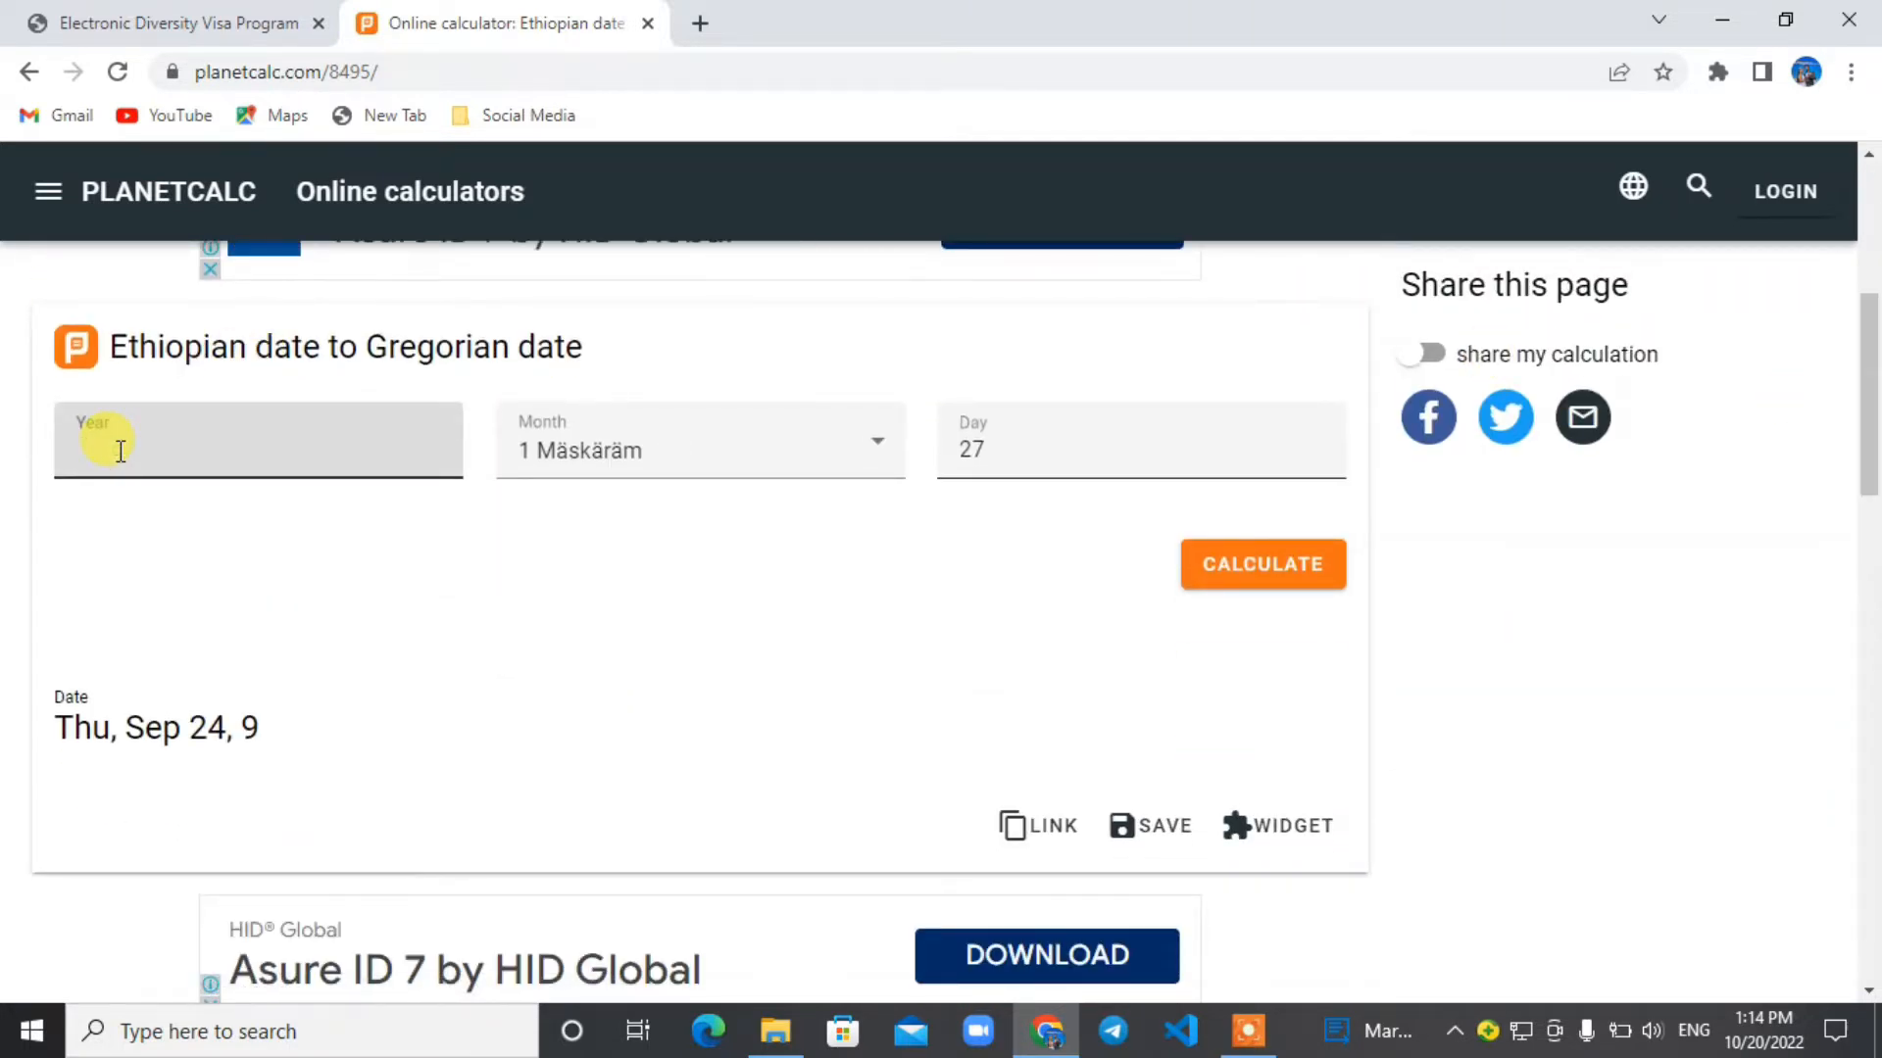
pyautogui.write('1985')
pyautogui.click(894, 441)
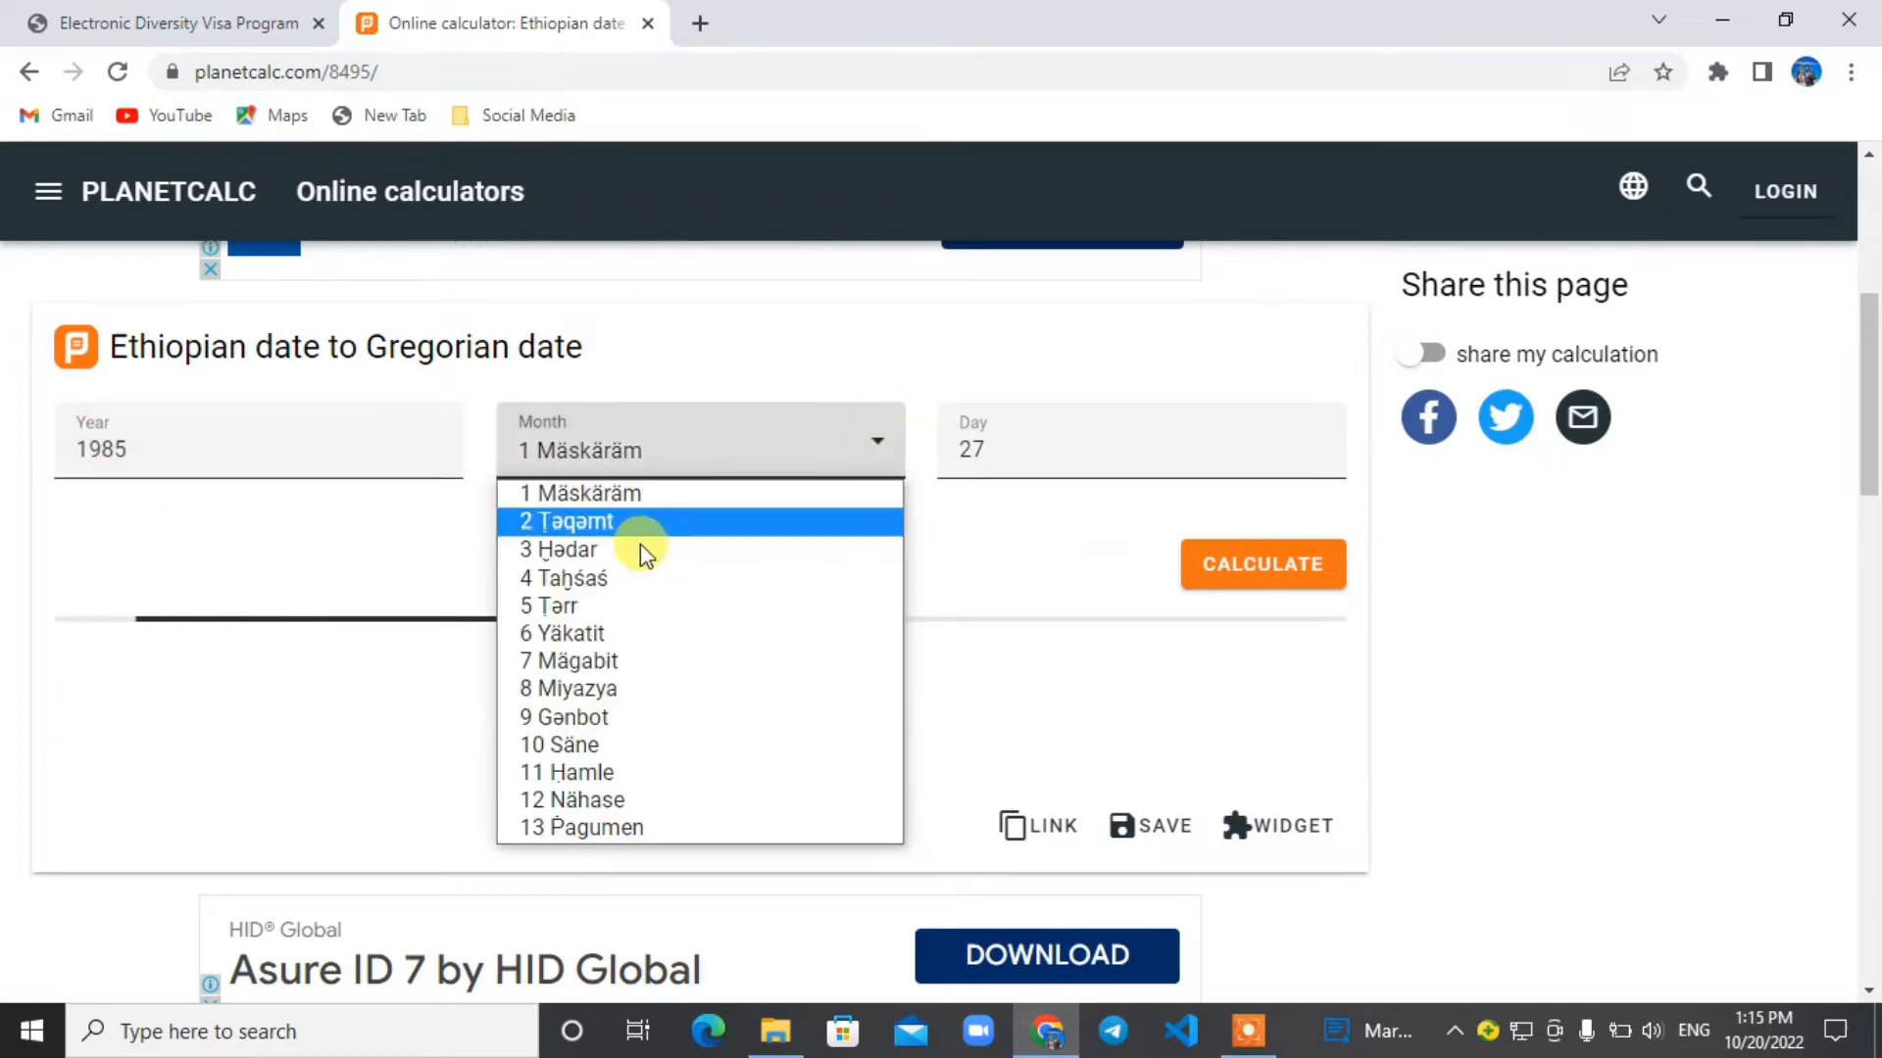
pyautogui.click(601, 578)
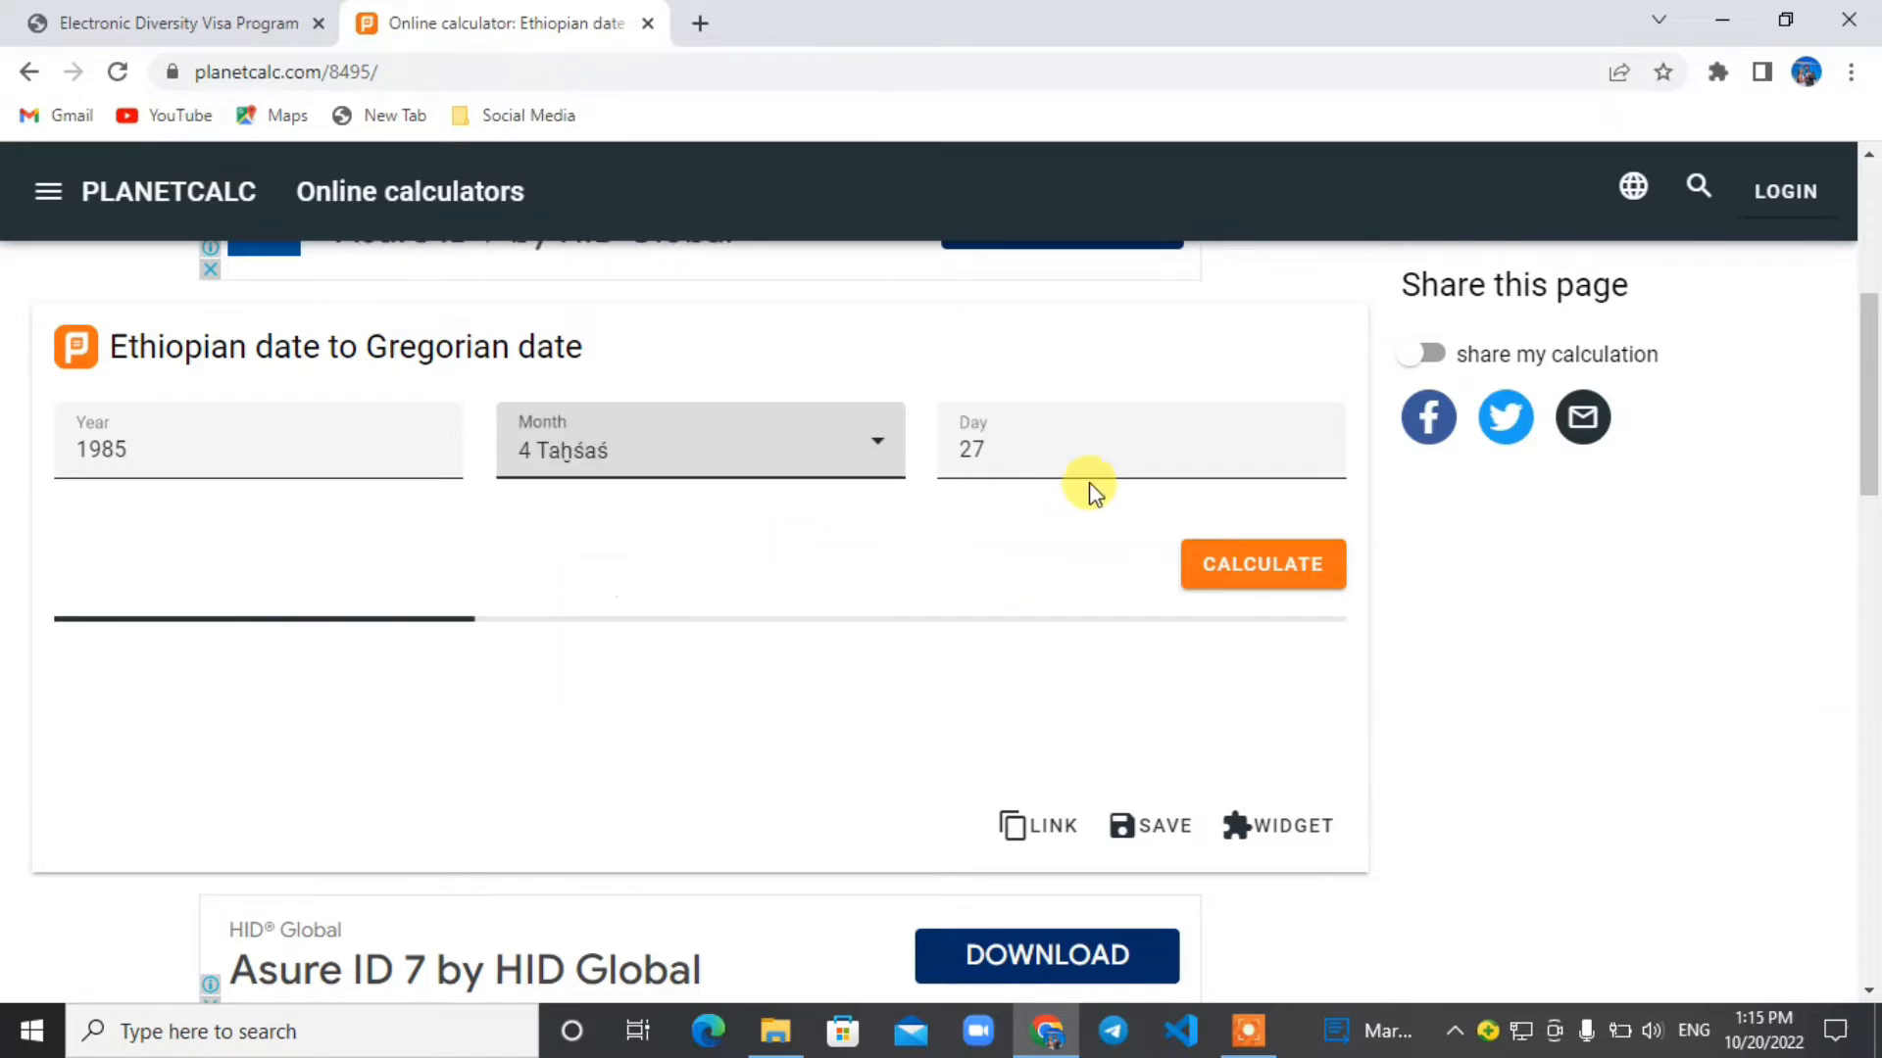
pyautogui.click(1004, 449)
pyautogui.press('BackSpace')
pyautogui.press('BackSpace')
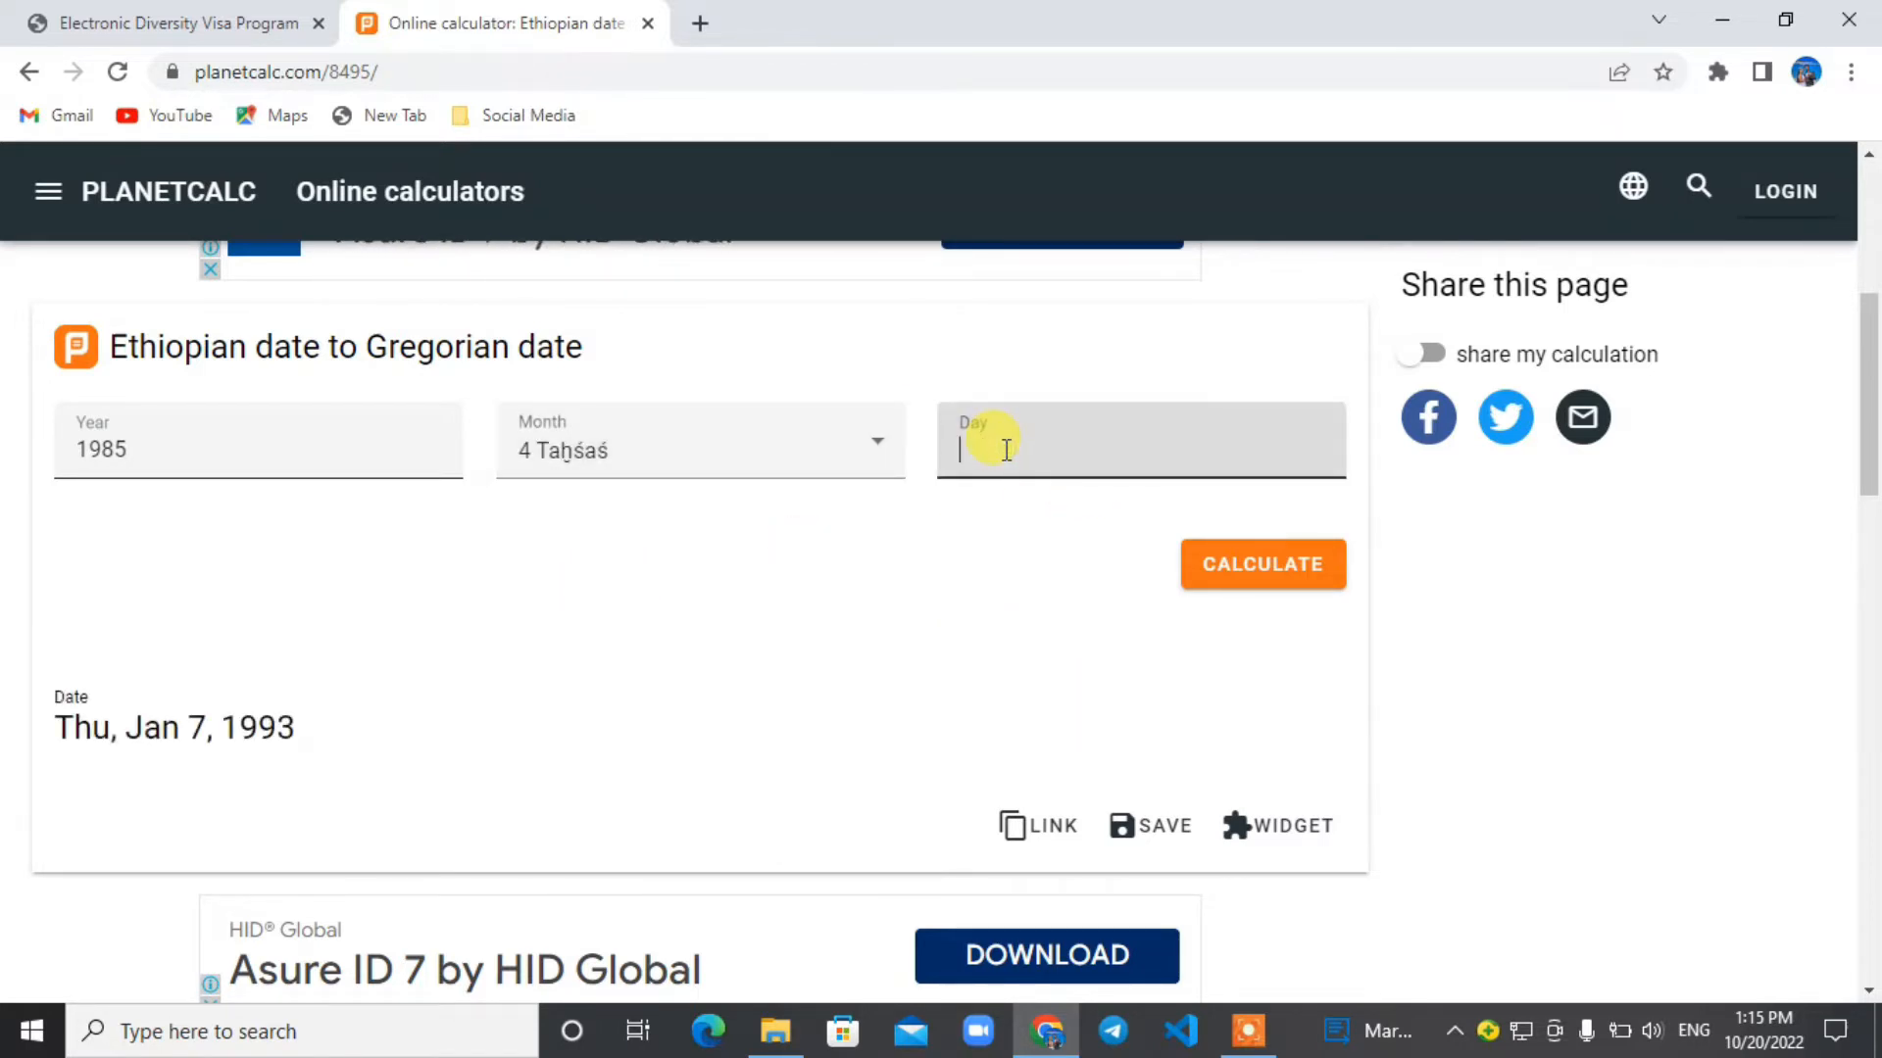
pyautogui.write('23')
pyautogui.click(1027, 573)
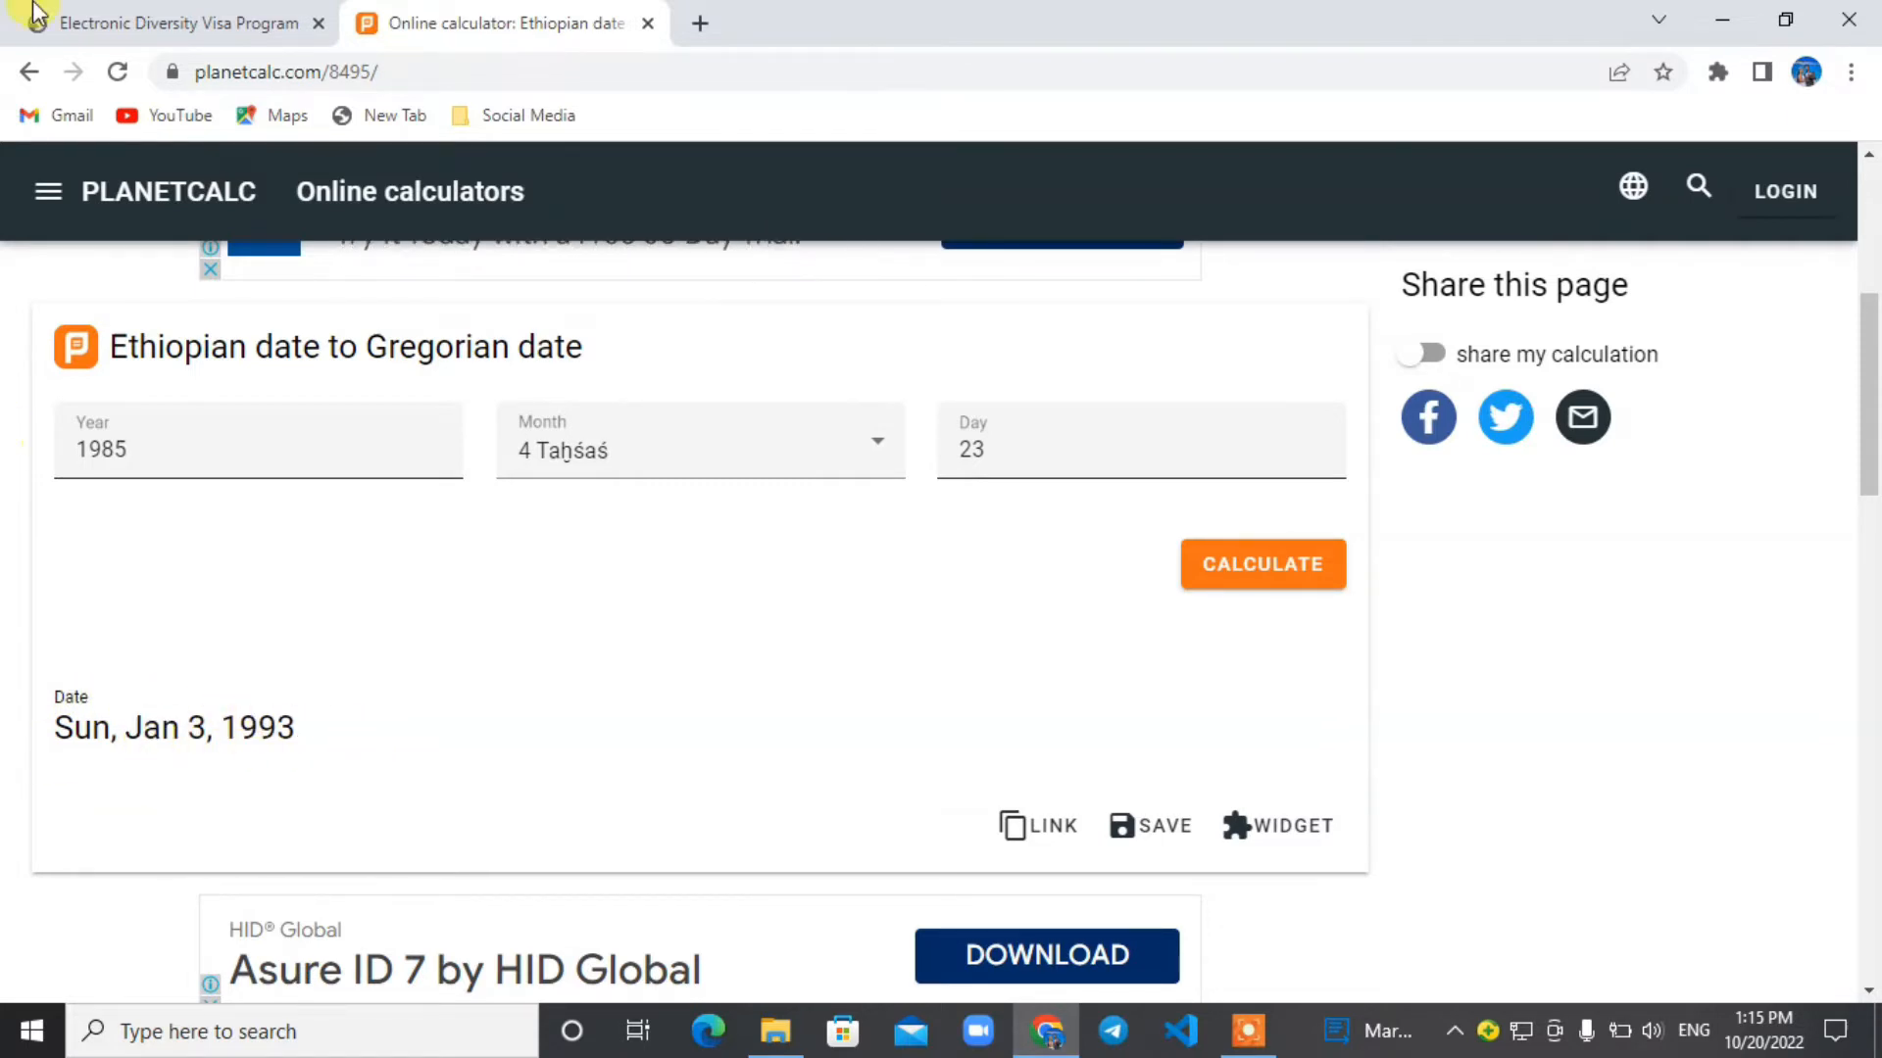
# Return to the Diversity Visa entry form and enter the birth month from the converted date as two digits.
pyautogui.click(149, 25)
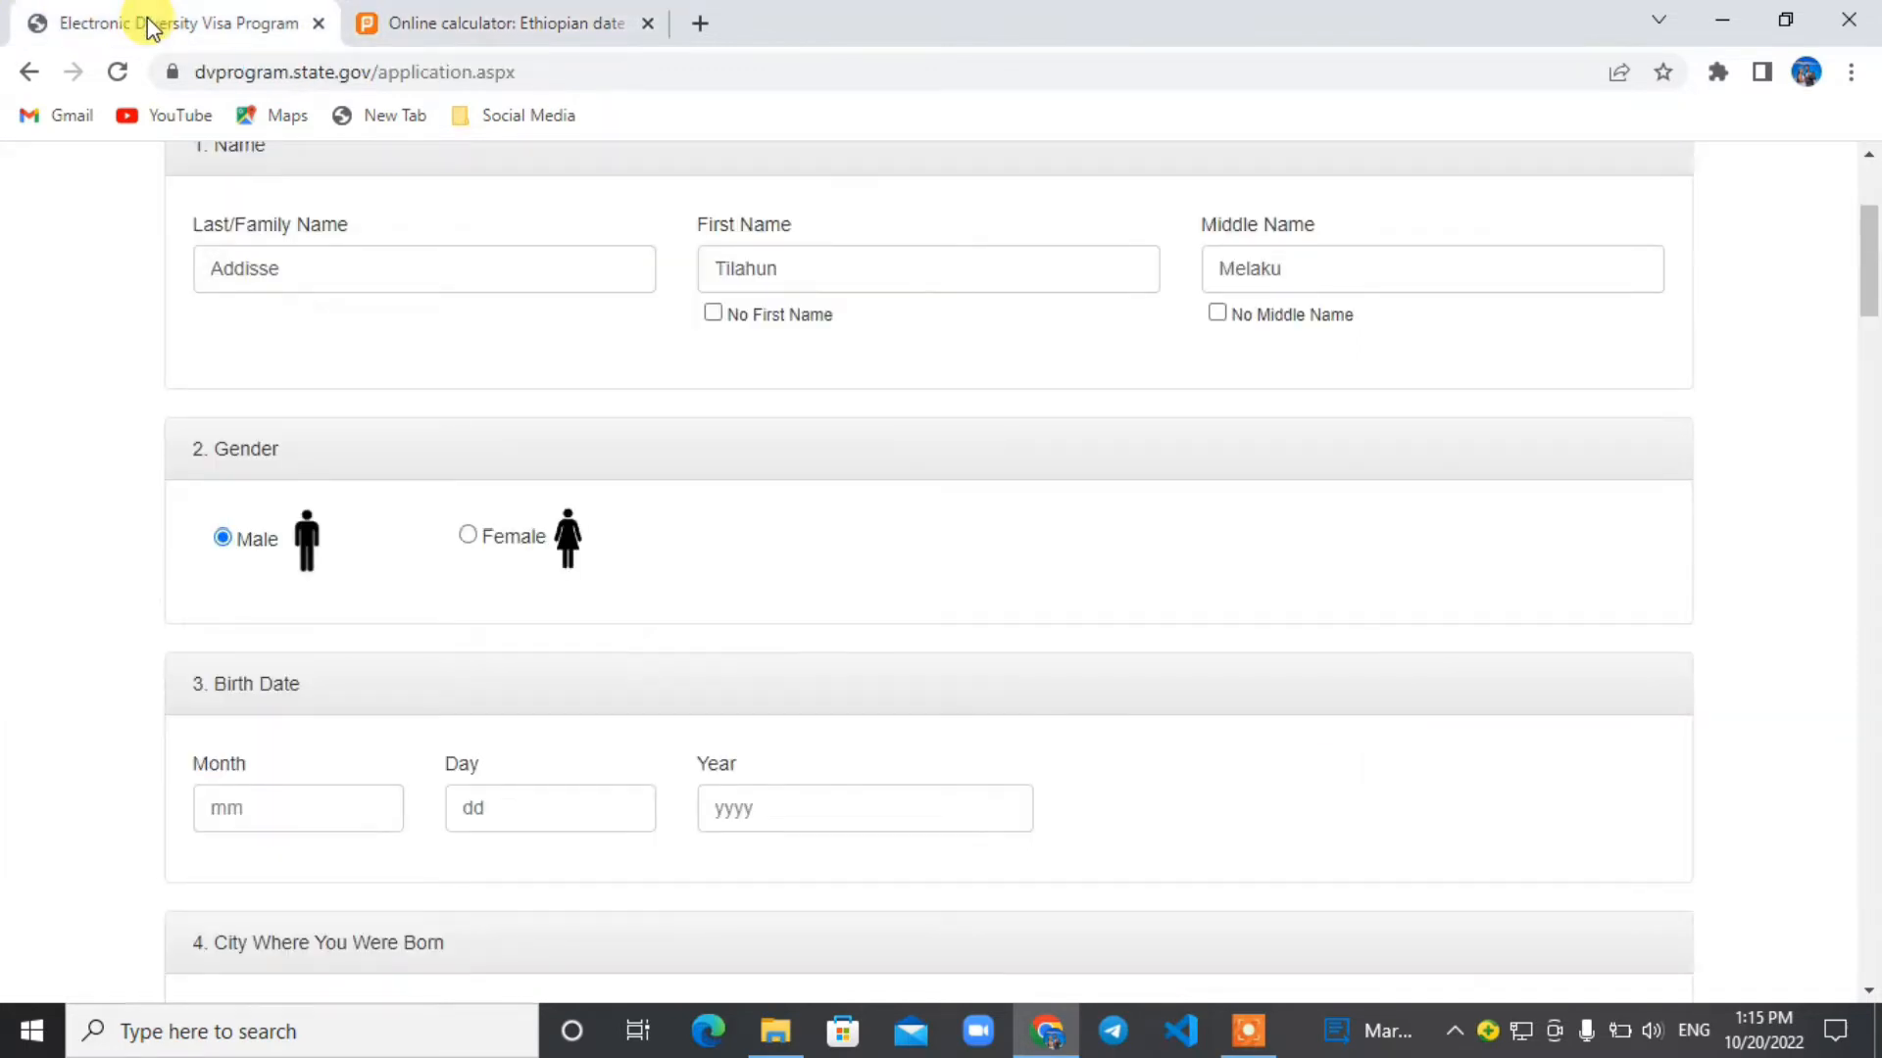
pyautogui.click(290, 809)
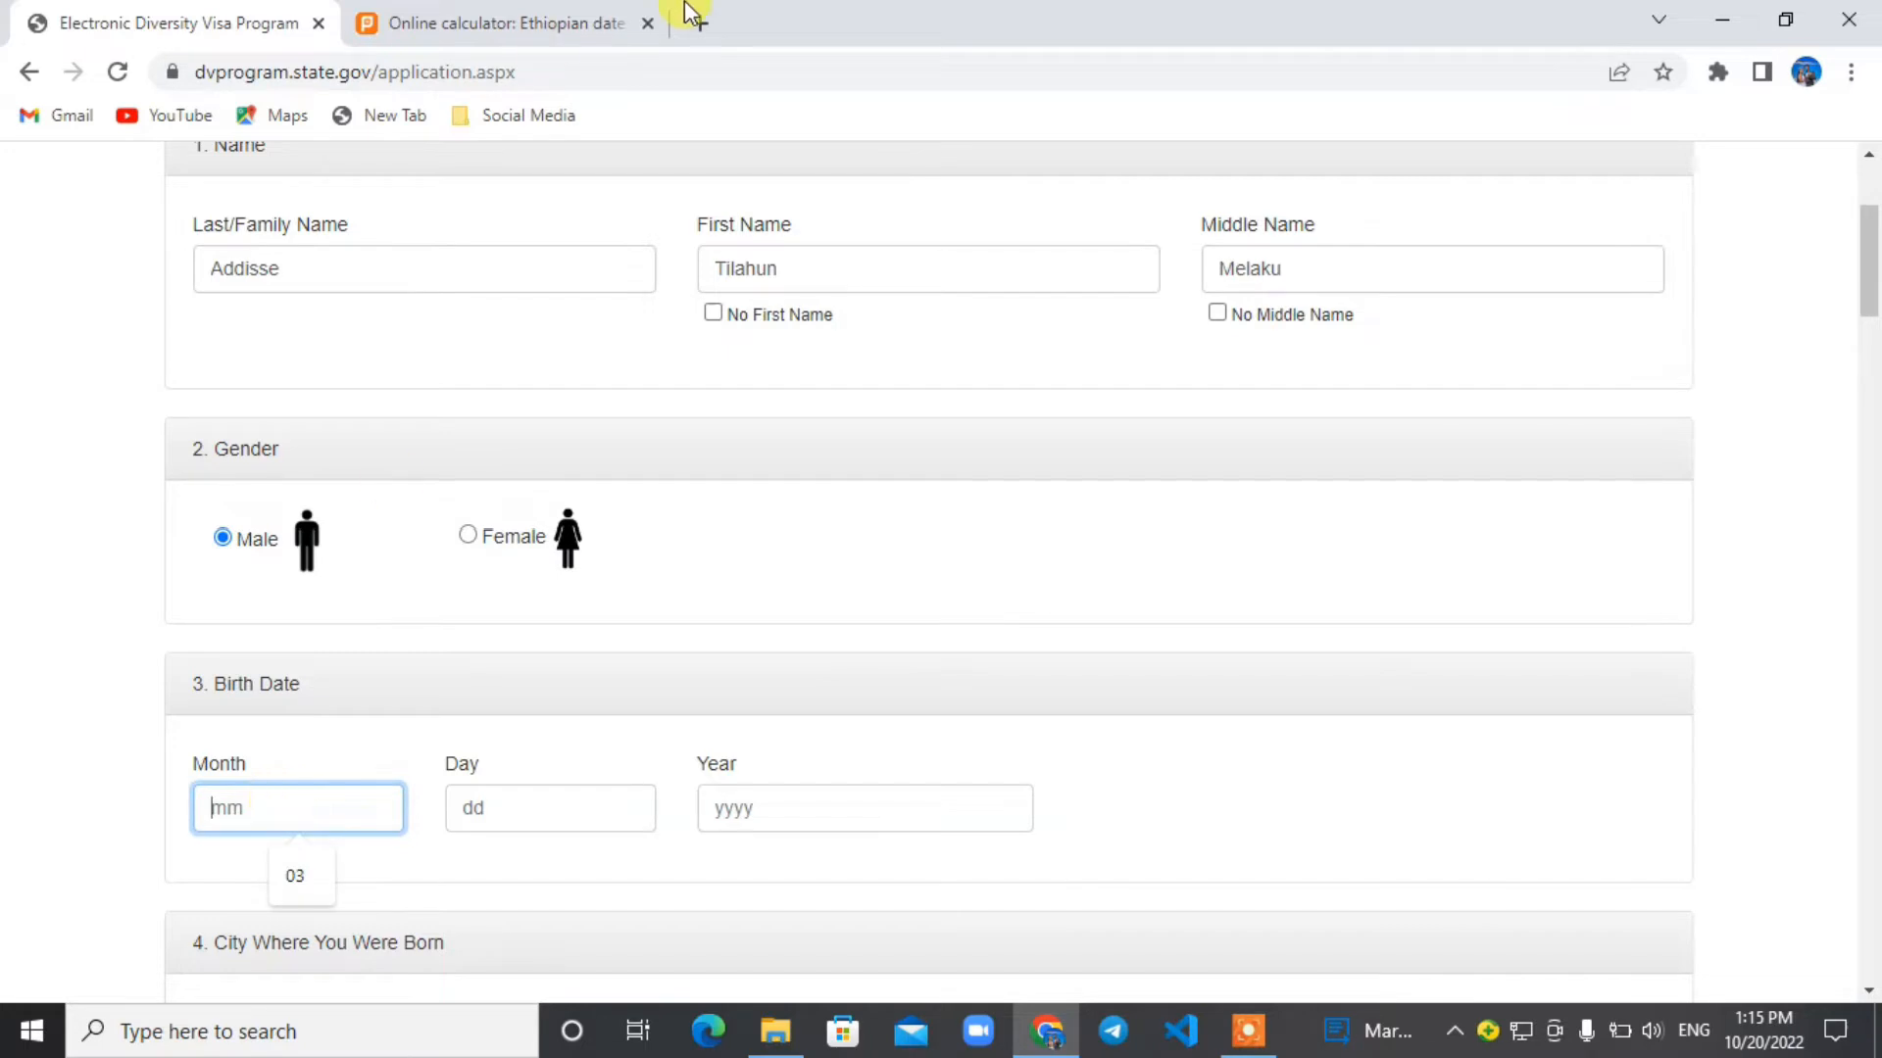
pyautogui.click(573, 14)
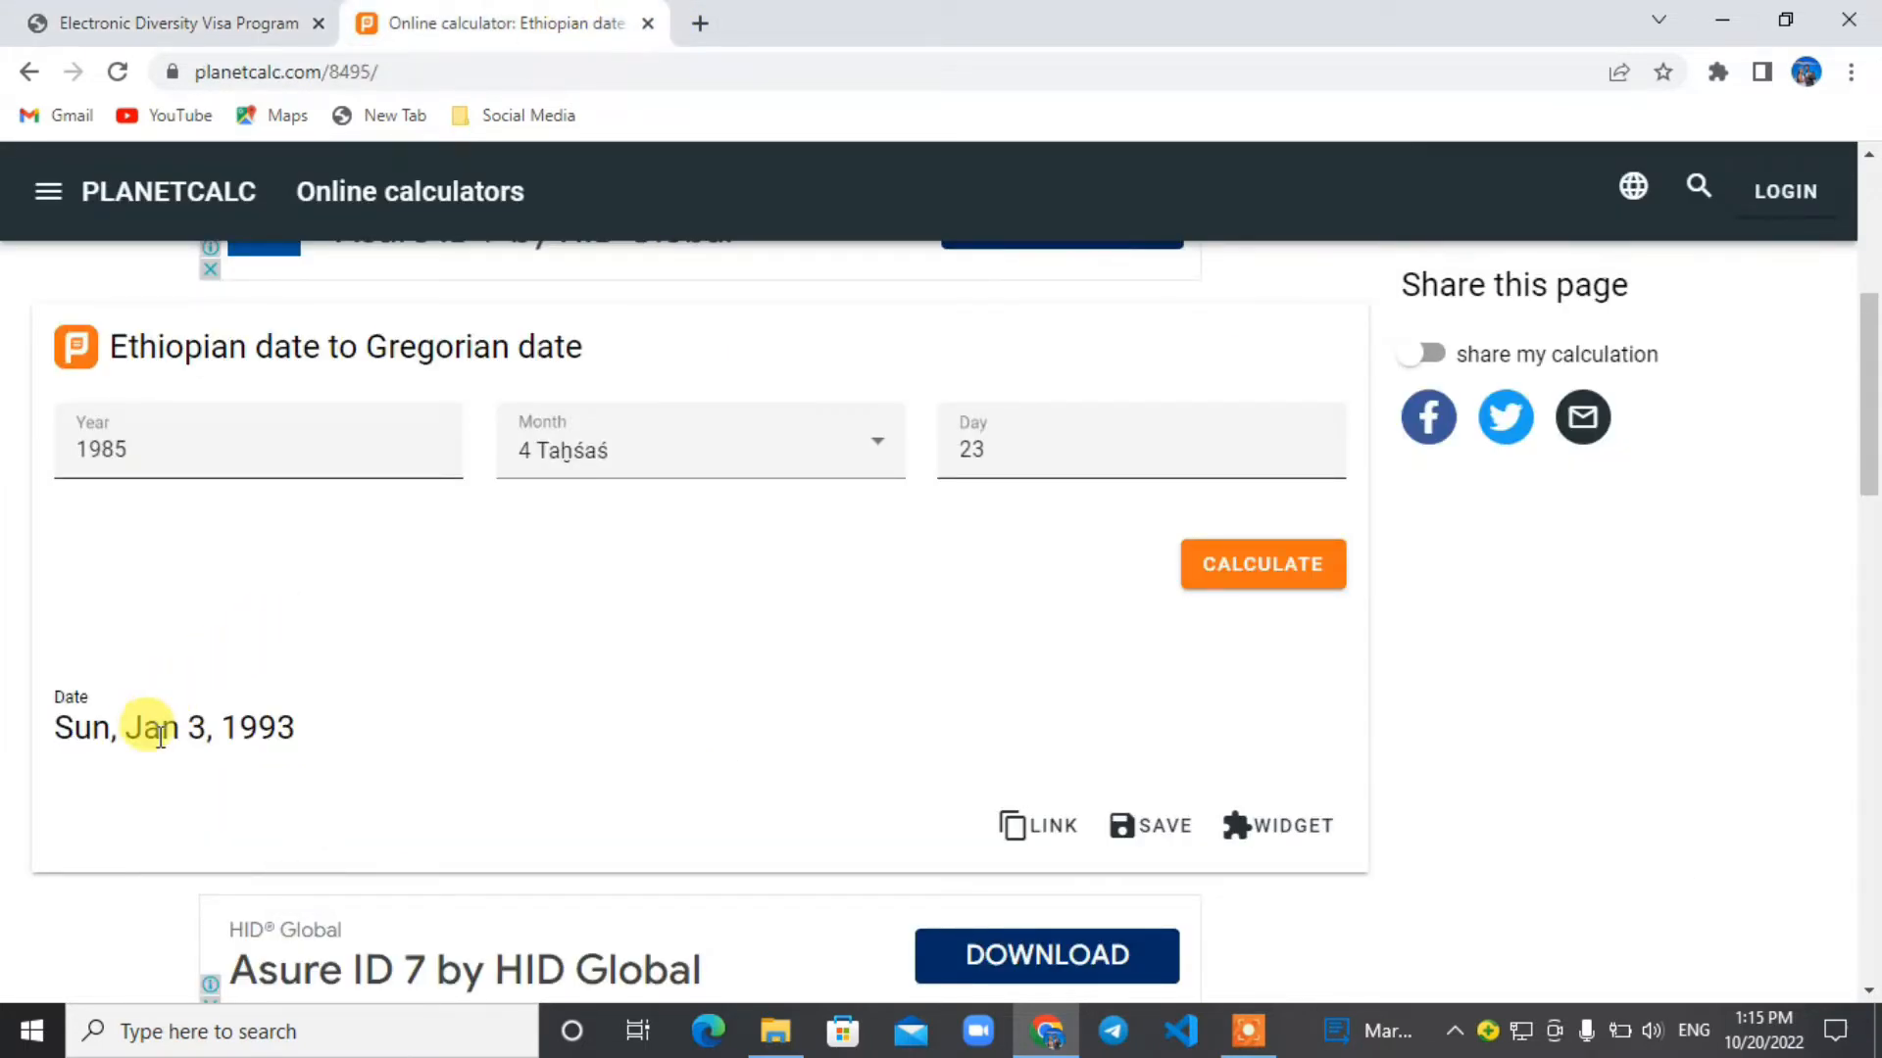
pyautogui.click(276, 14)
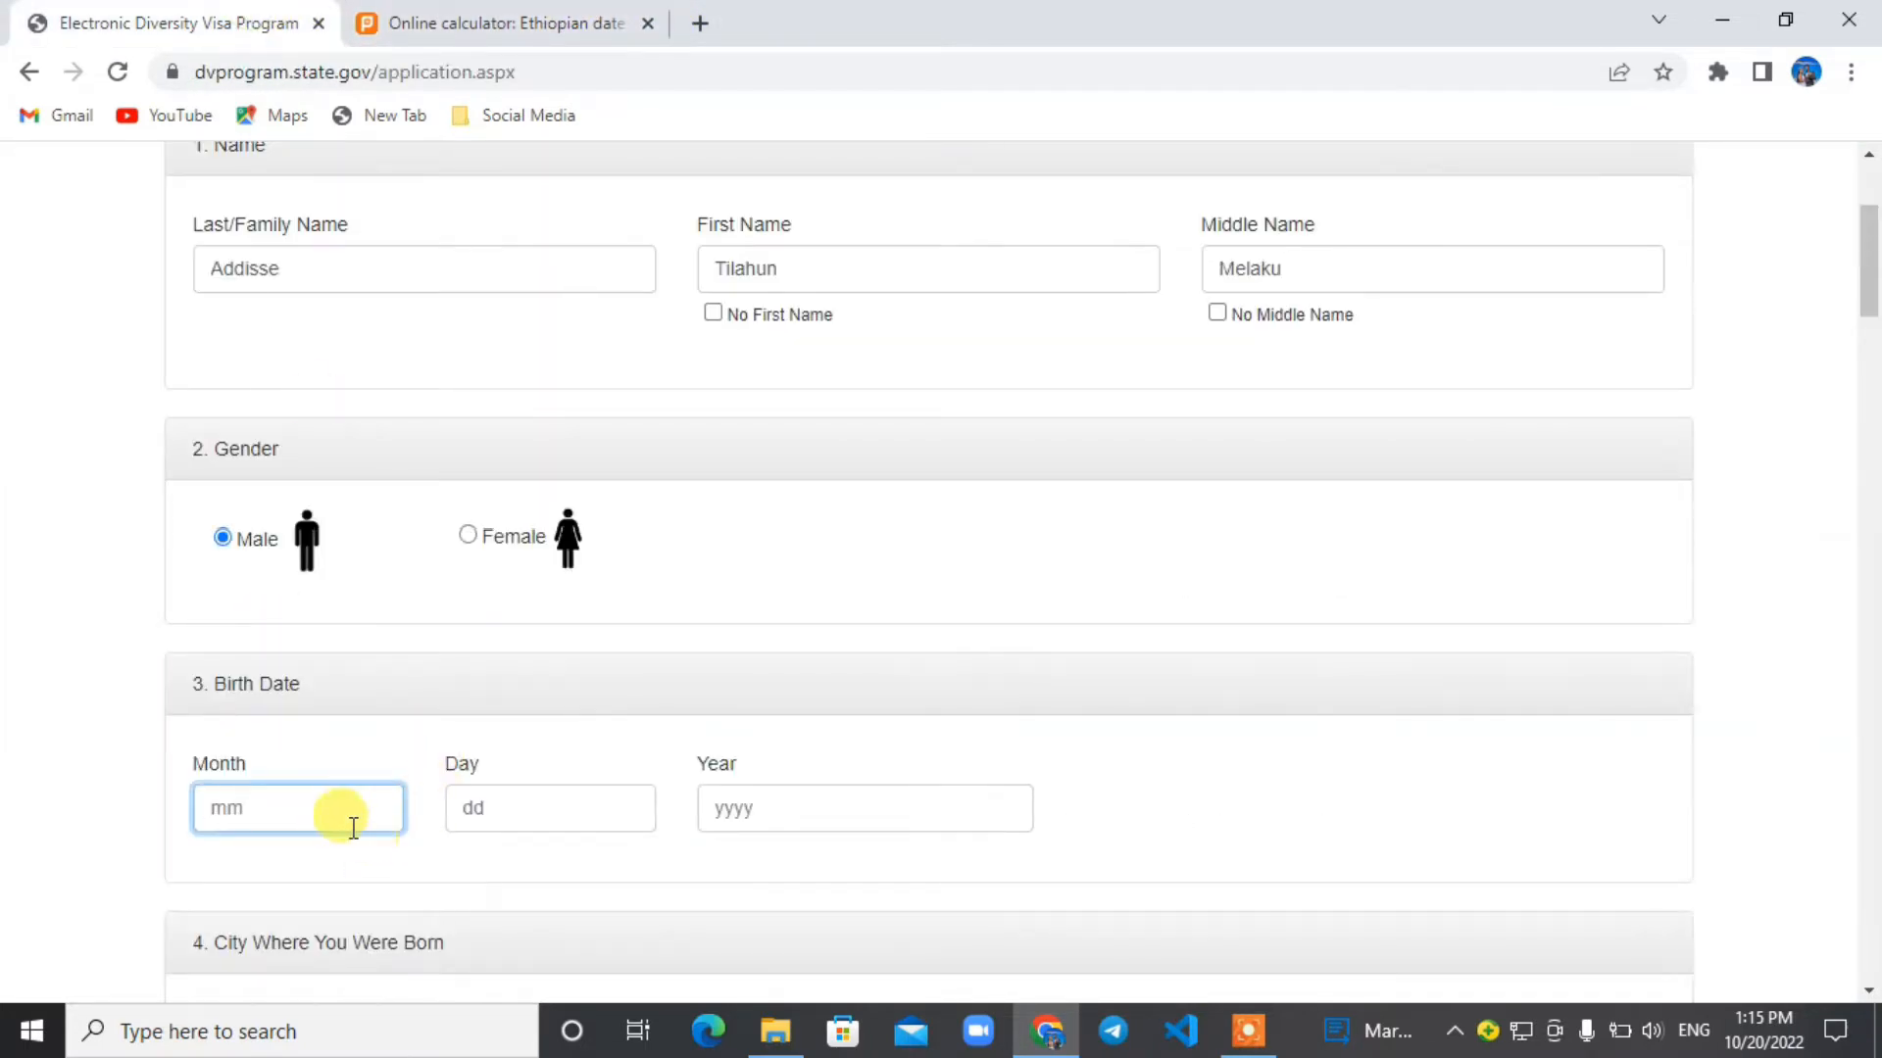
pyautogui.write('01')
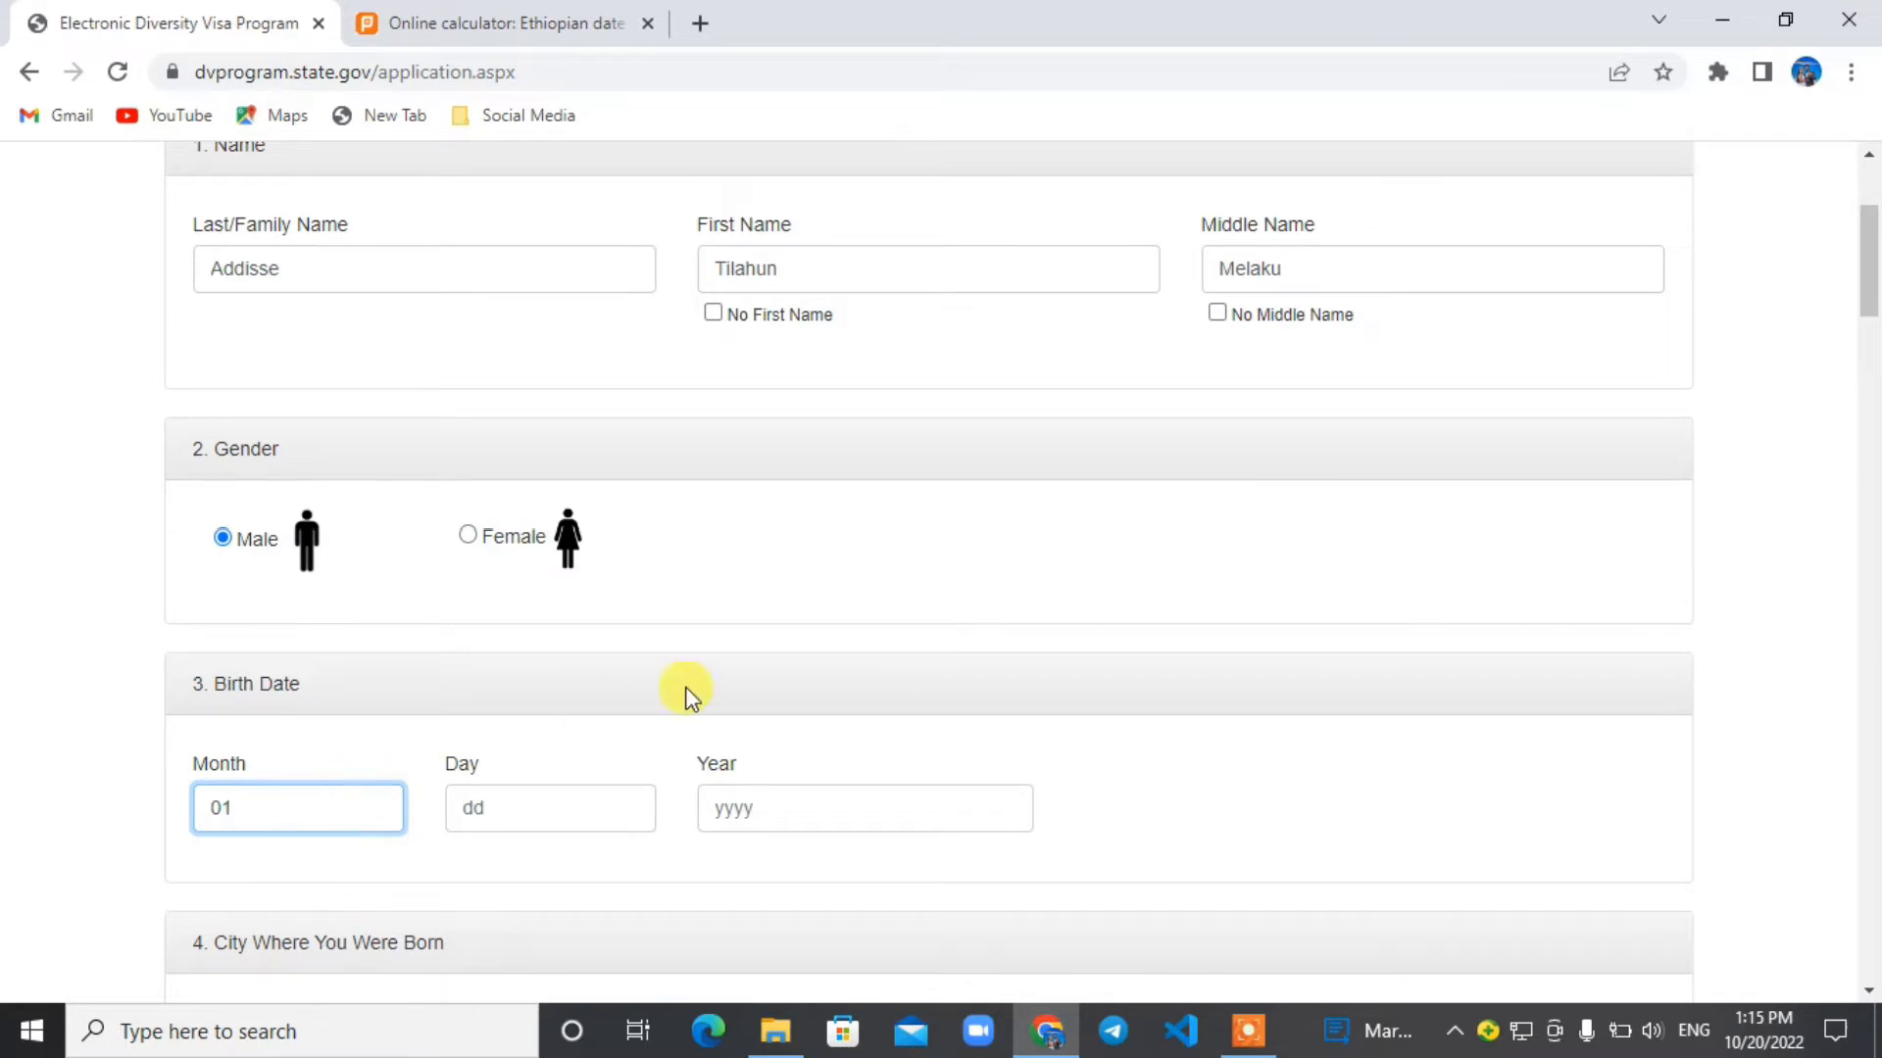
# Enter the converted birth day as two digits and the birth year in the form's Birth Date section.
pyautogui.click(563, 794)
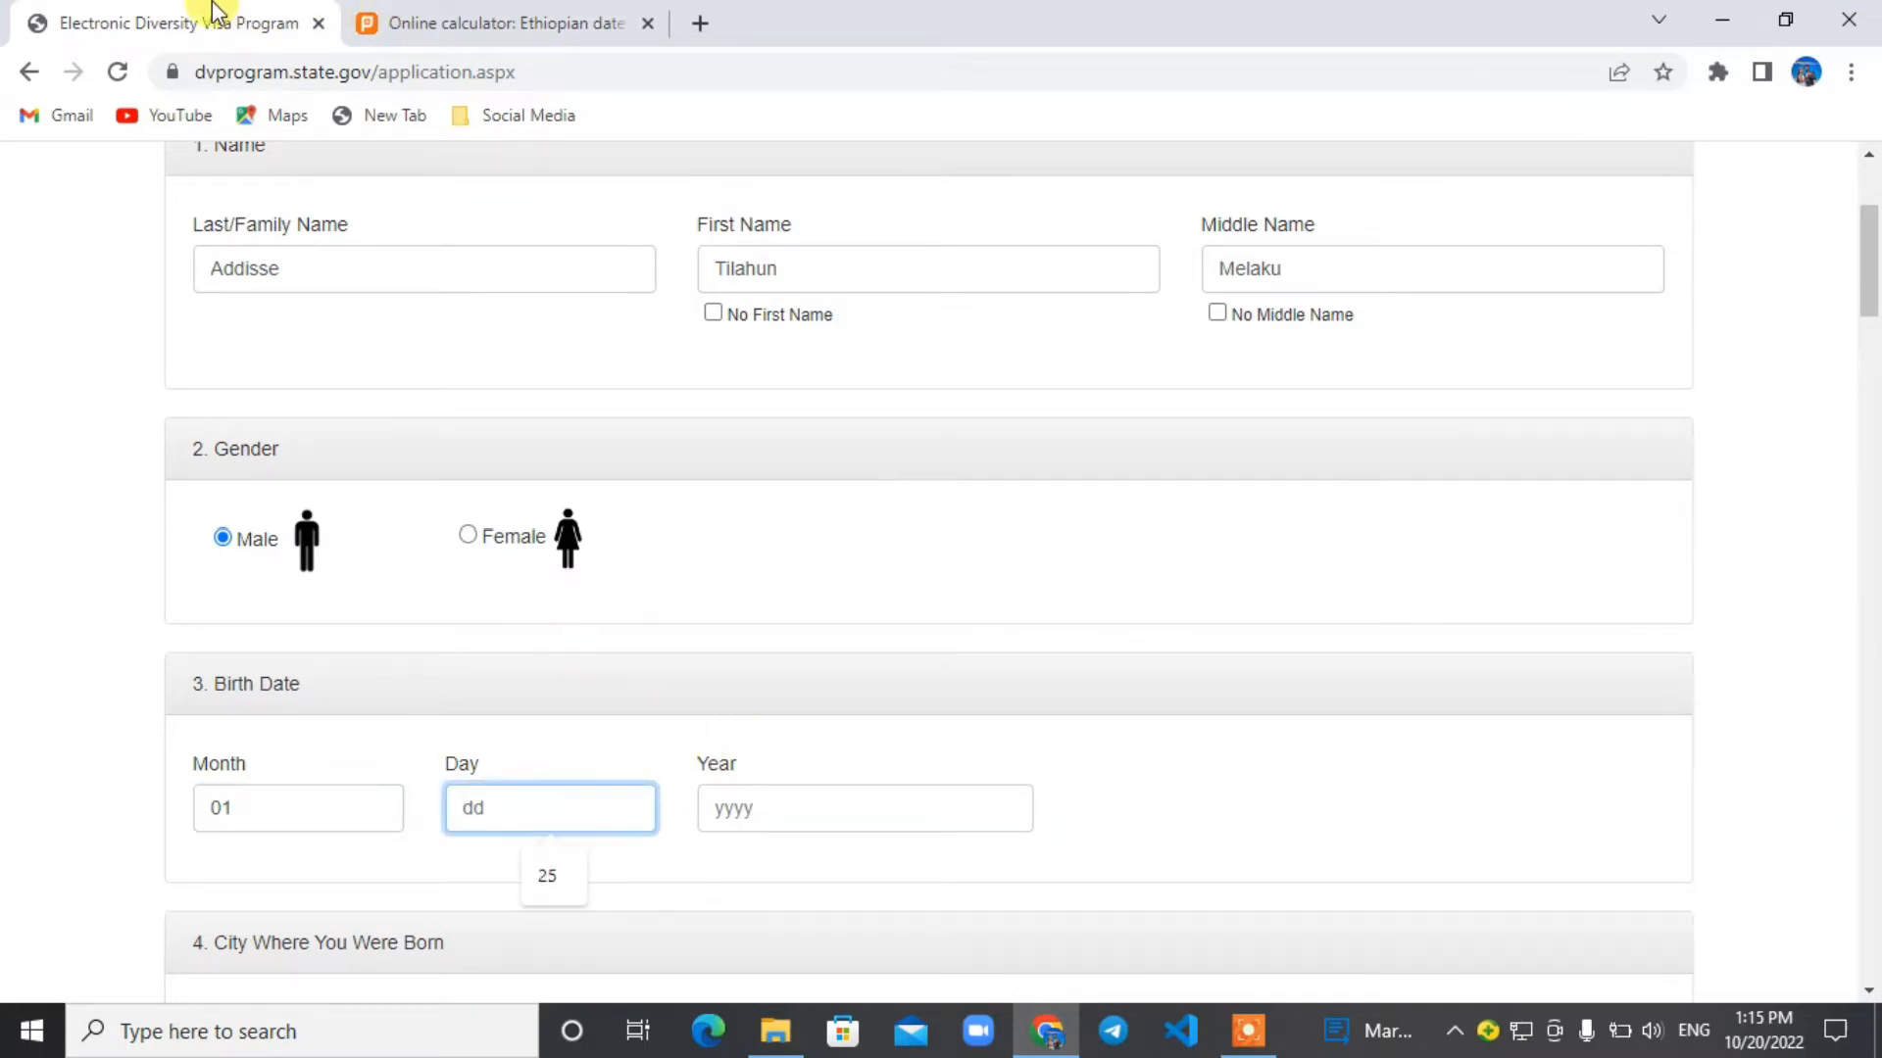
pyautogui.click(432, 23)
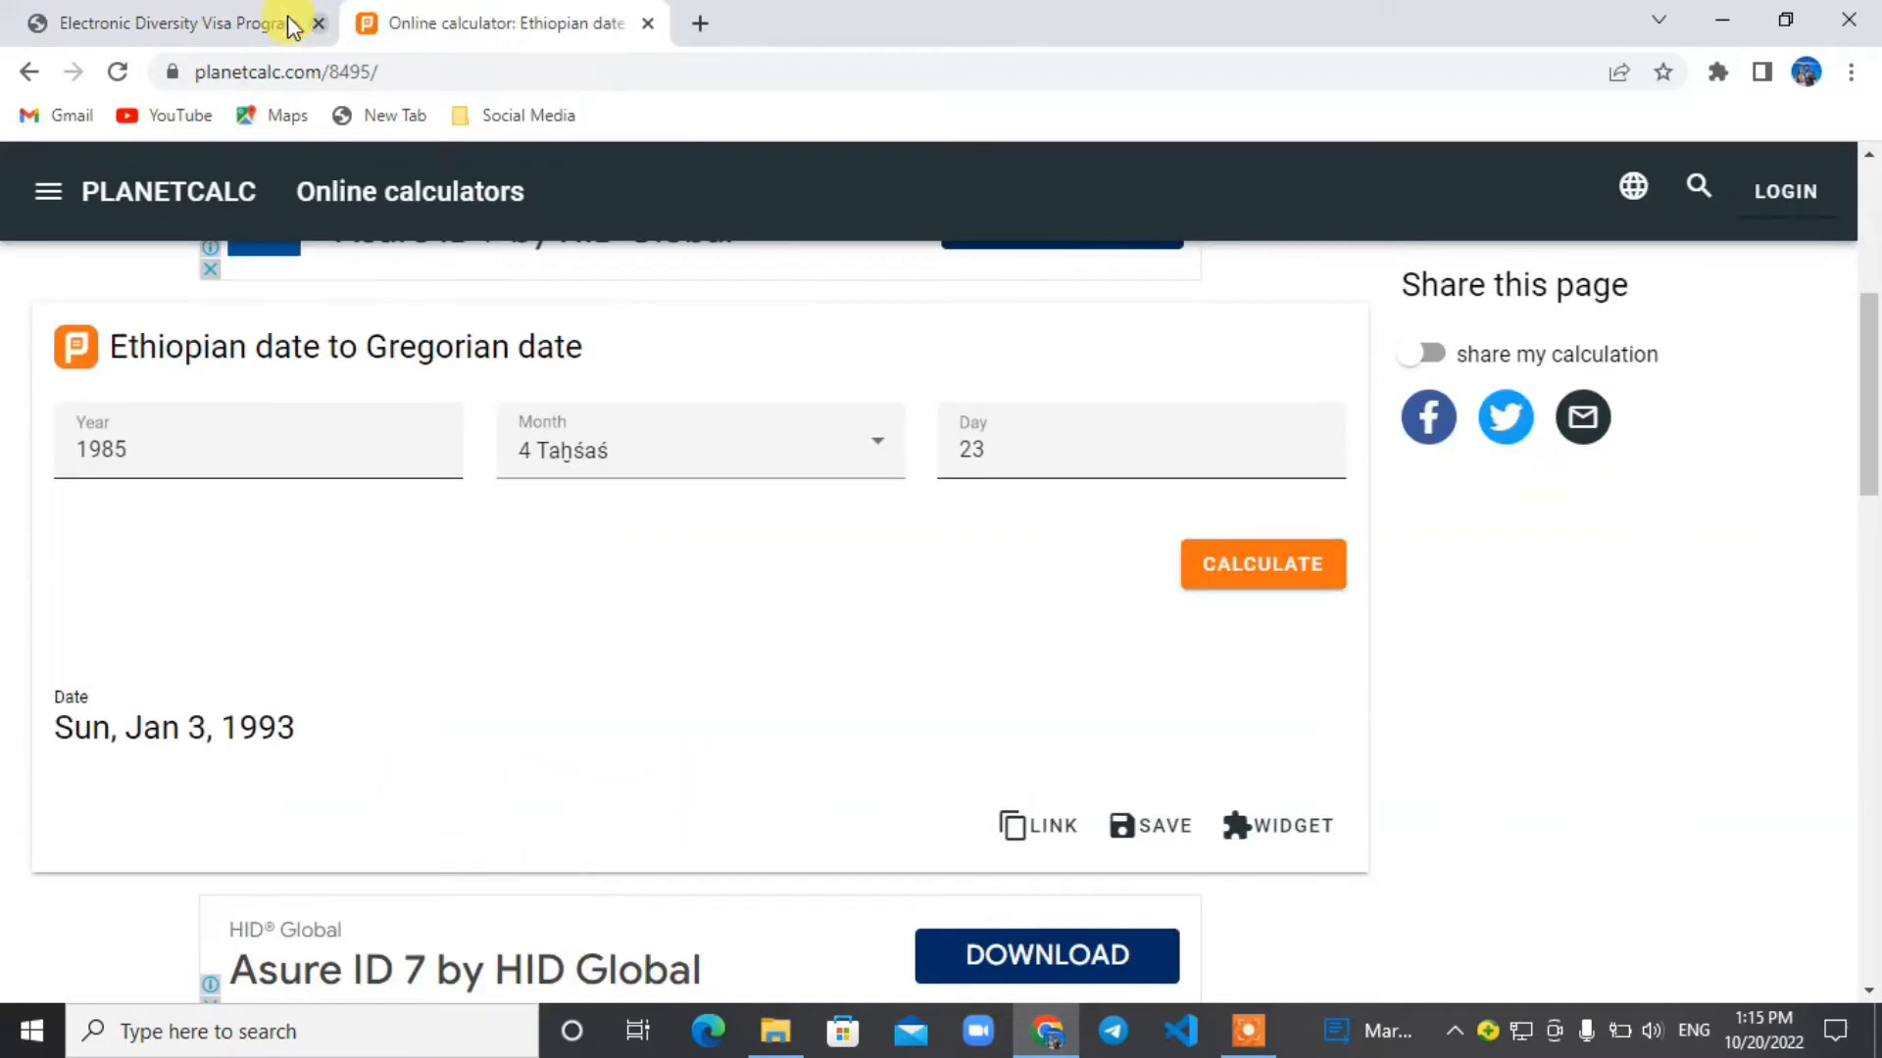
pyautogui.click(252, 23)
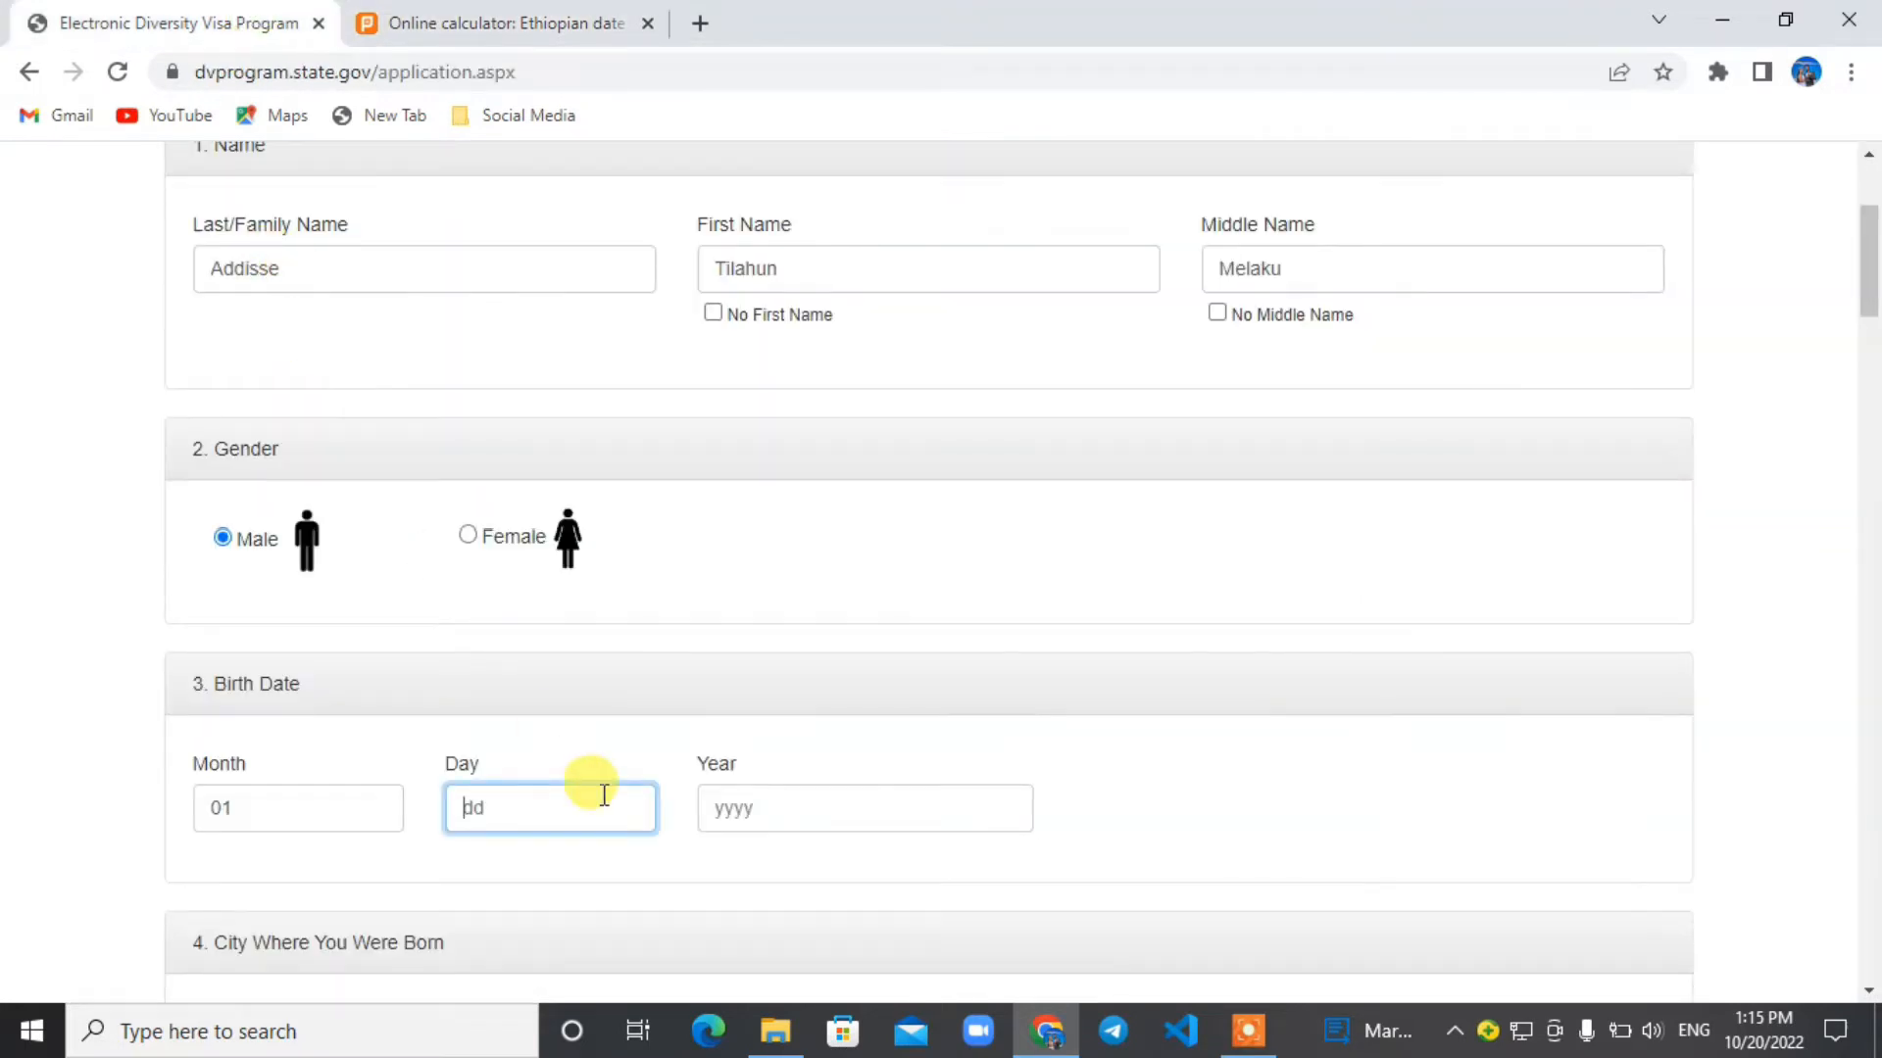
pyautogui.write('3')
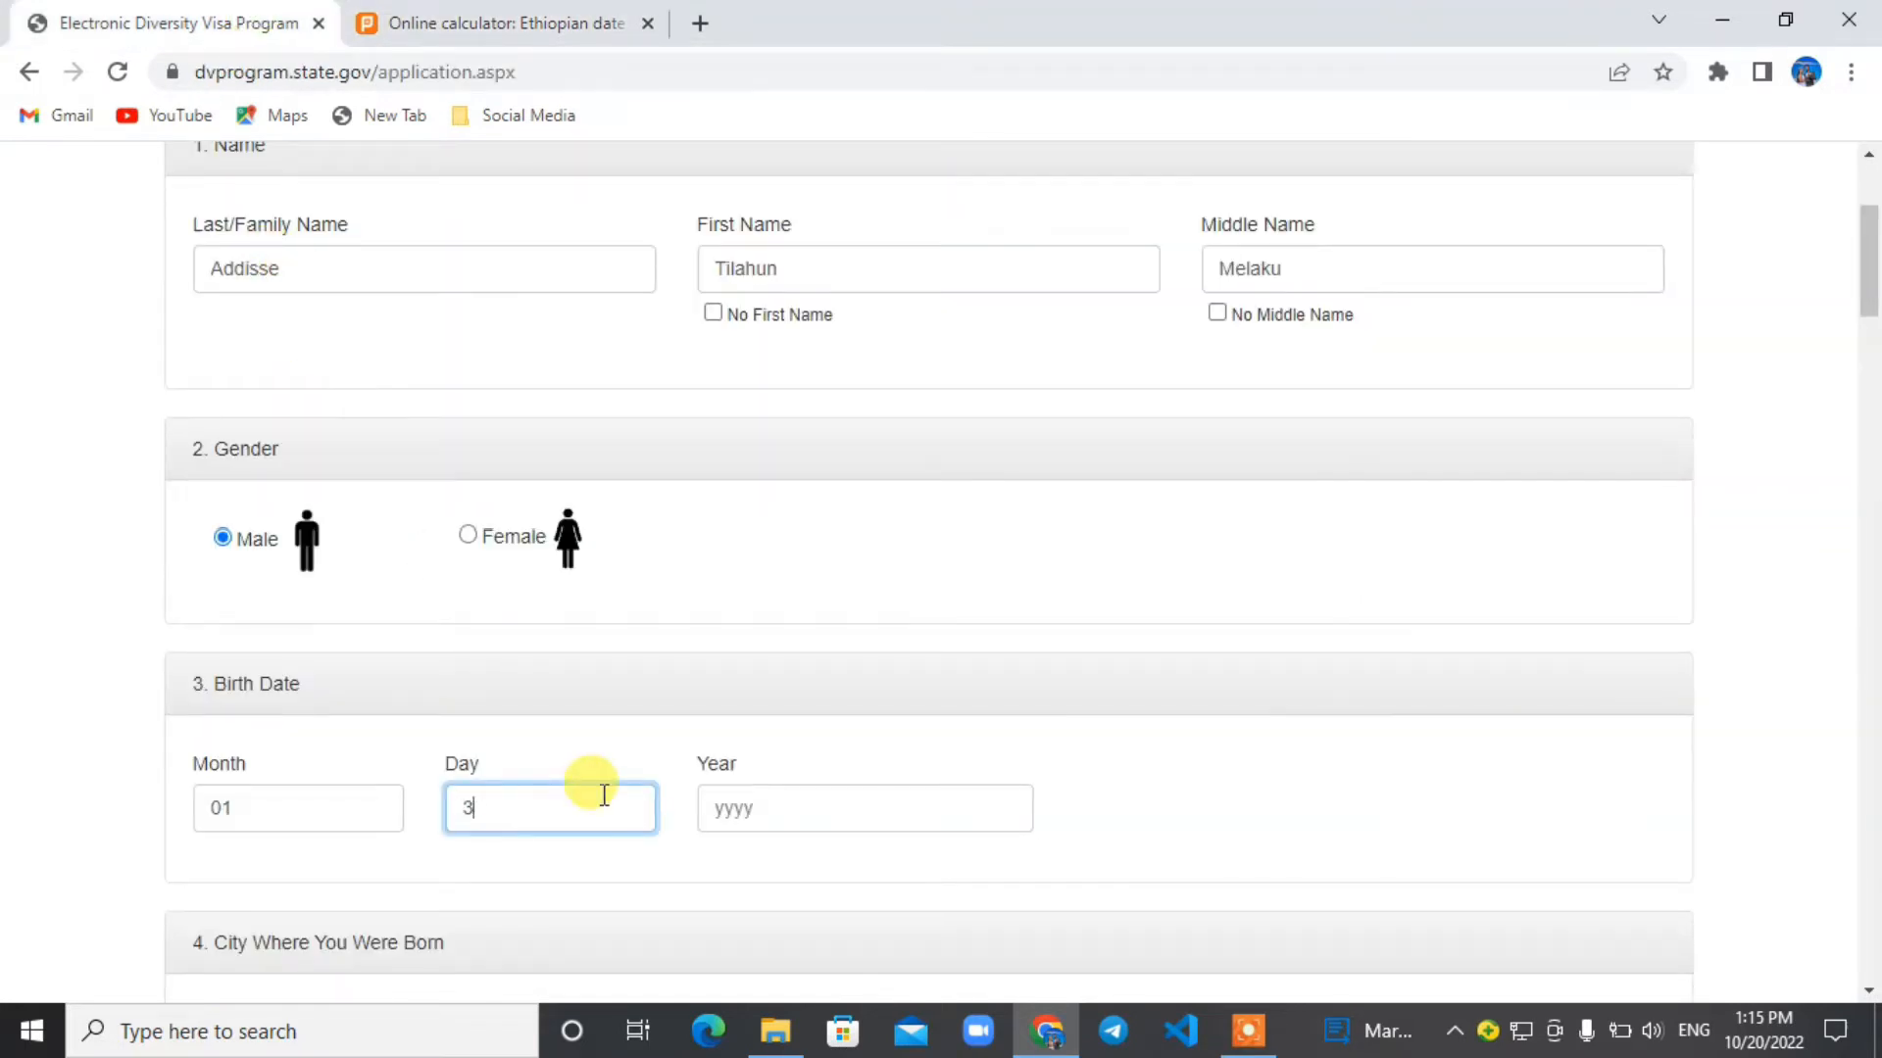
pyautogui.click(781, 813)
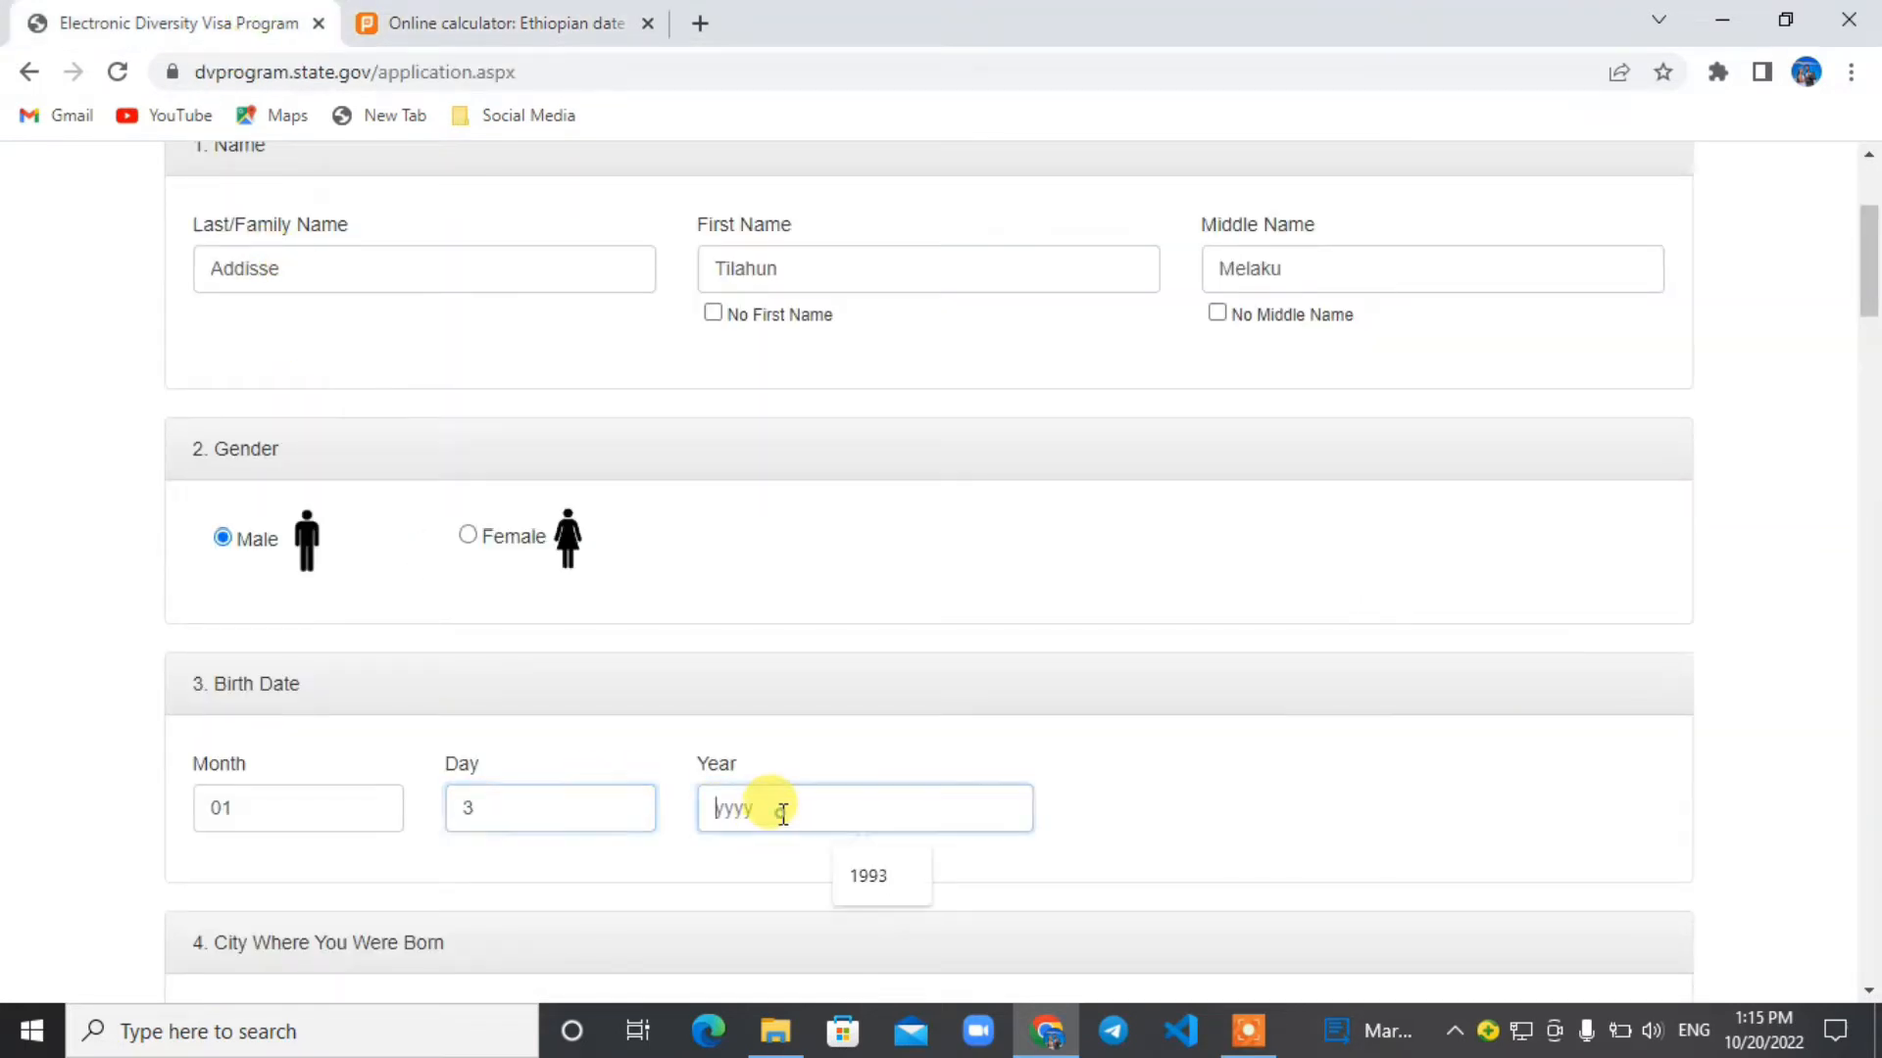
pyautogui.click(875, 876)
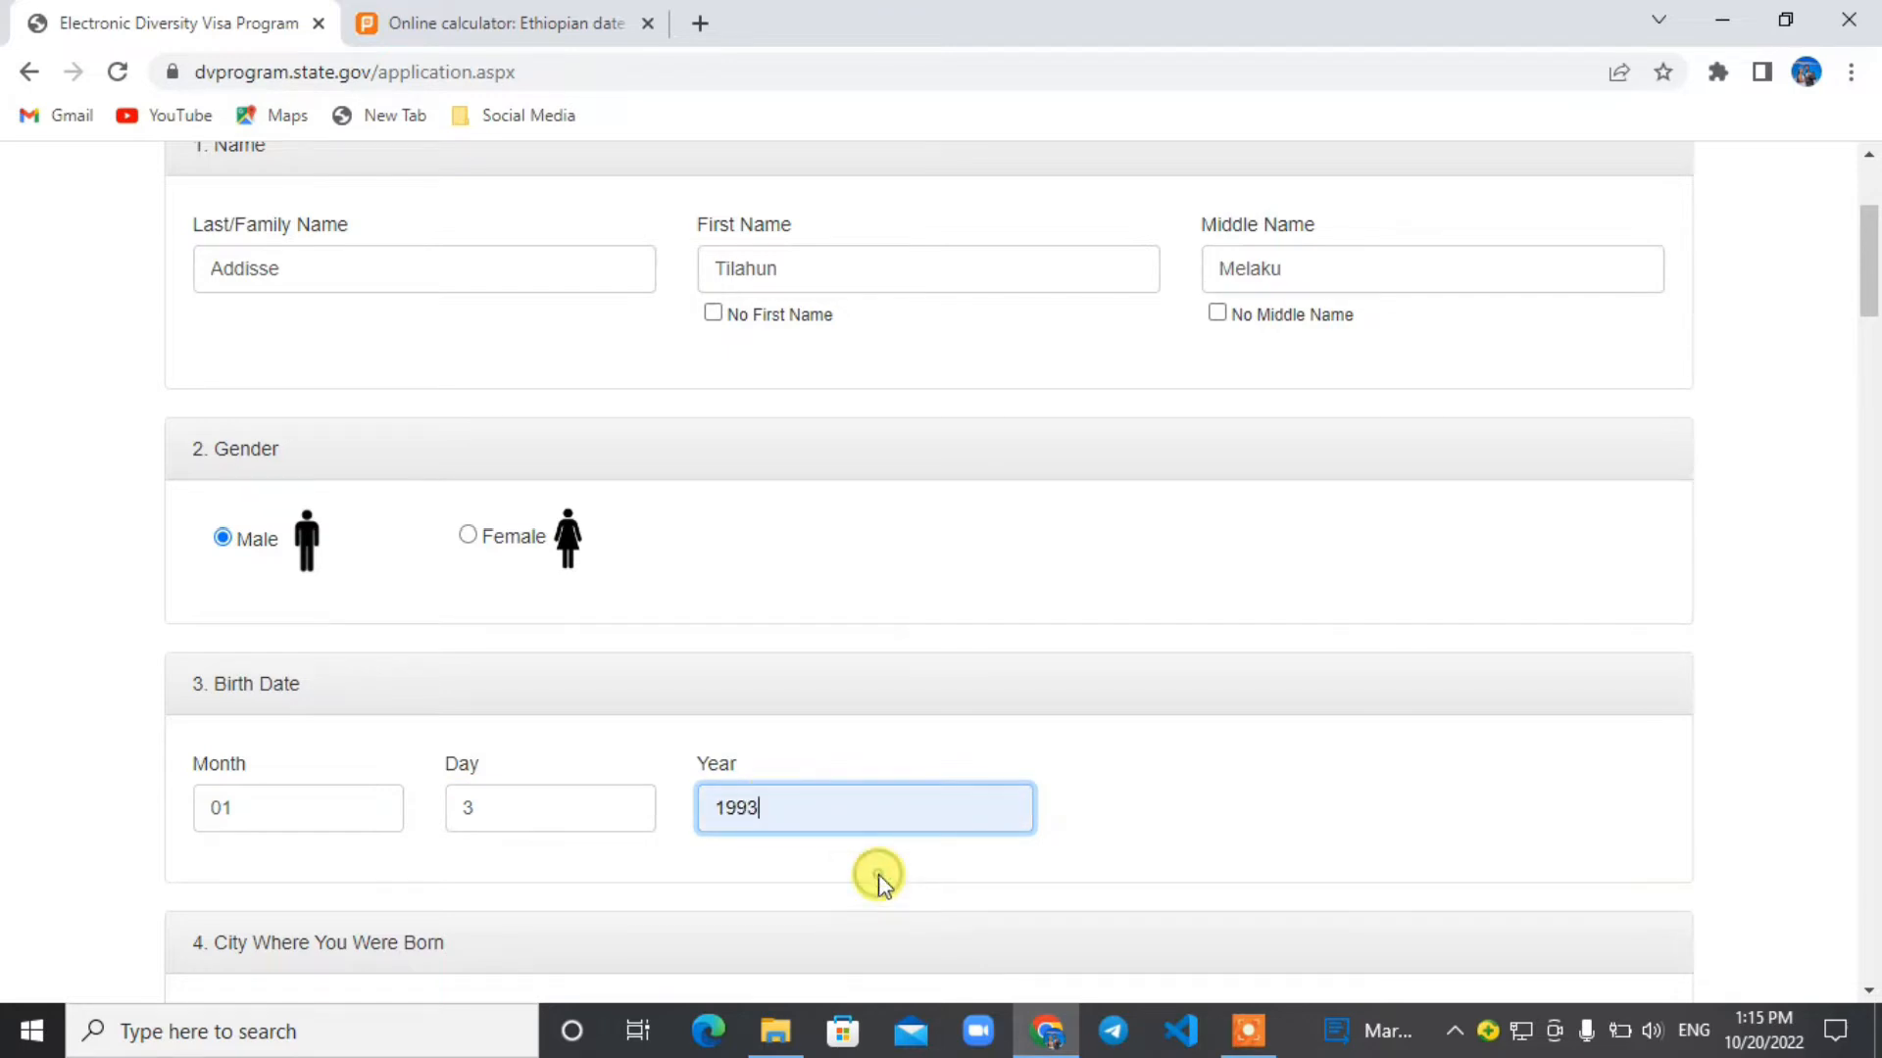
pyautogui.click(465, 806)
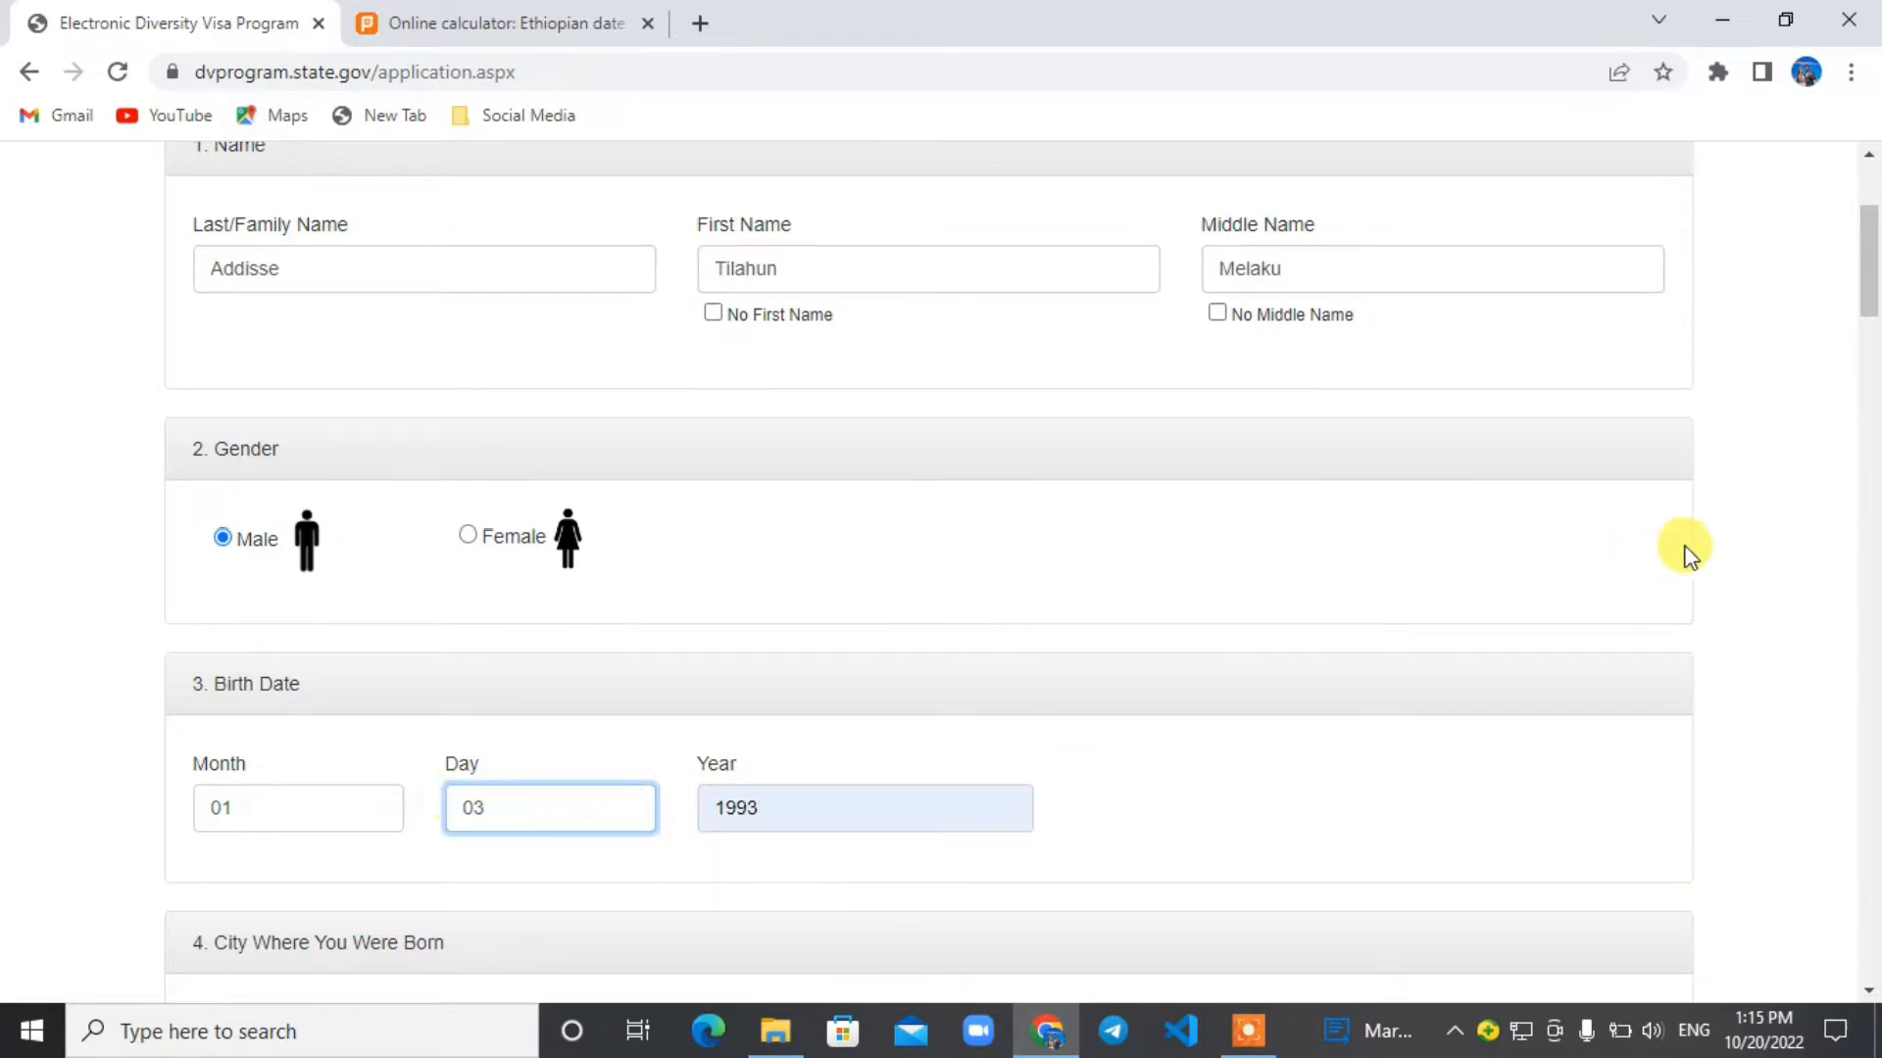
# Fill in Addis Ababa as the birth city from the saved address suggestion, with Ethiopia as the country of birth.
pyautogui.scroll(-1, 1869, 255)
pyautogui.moveTo(1869, 257); pyautogui.dragTo(1874, 314)
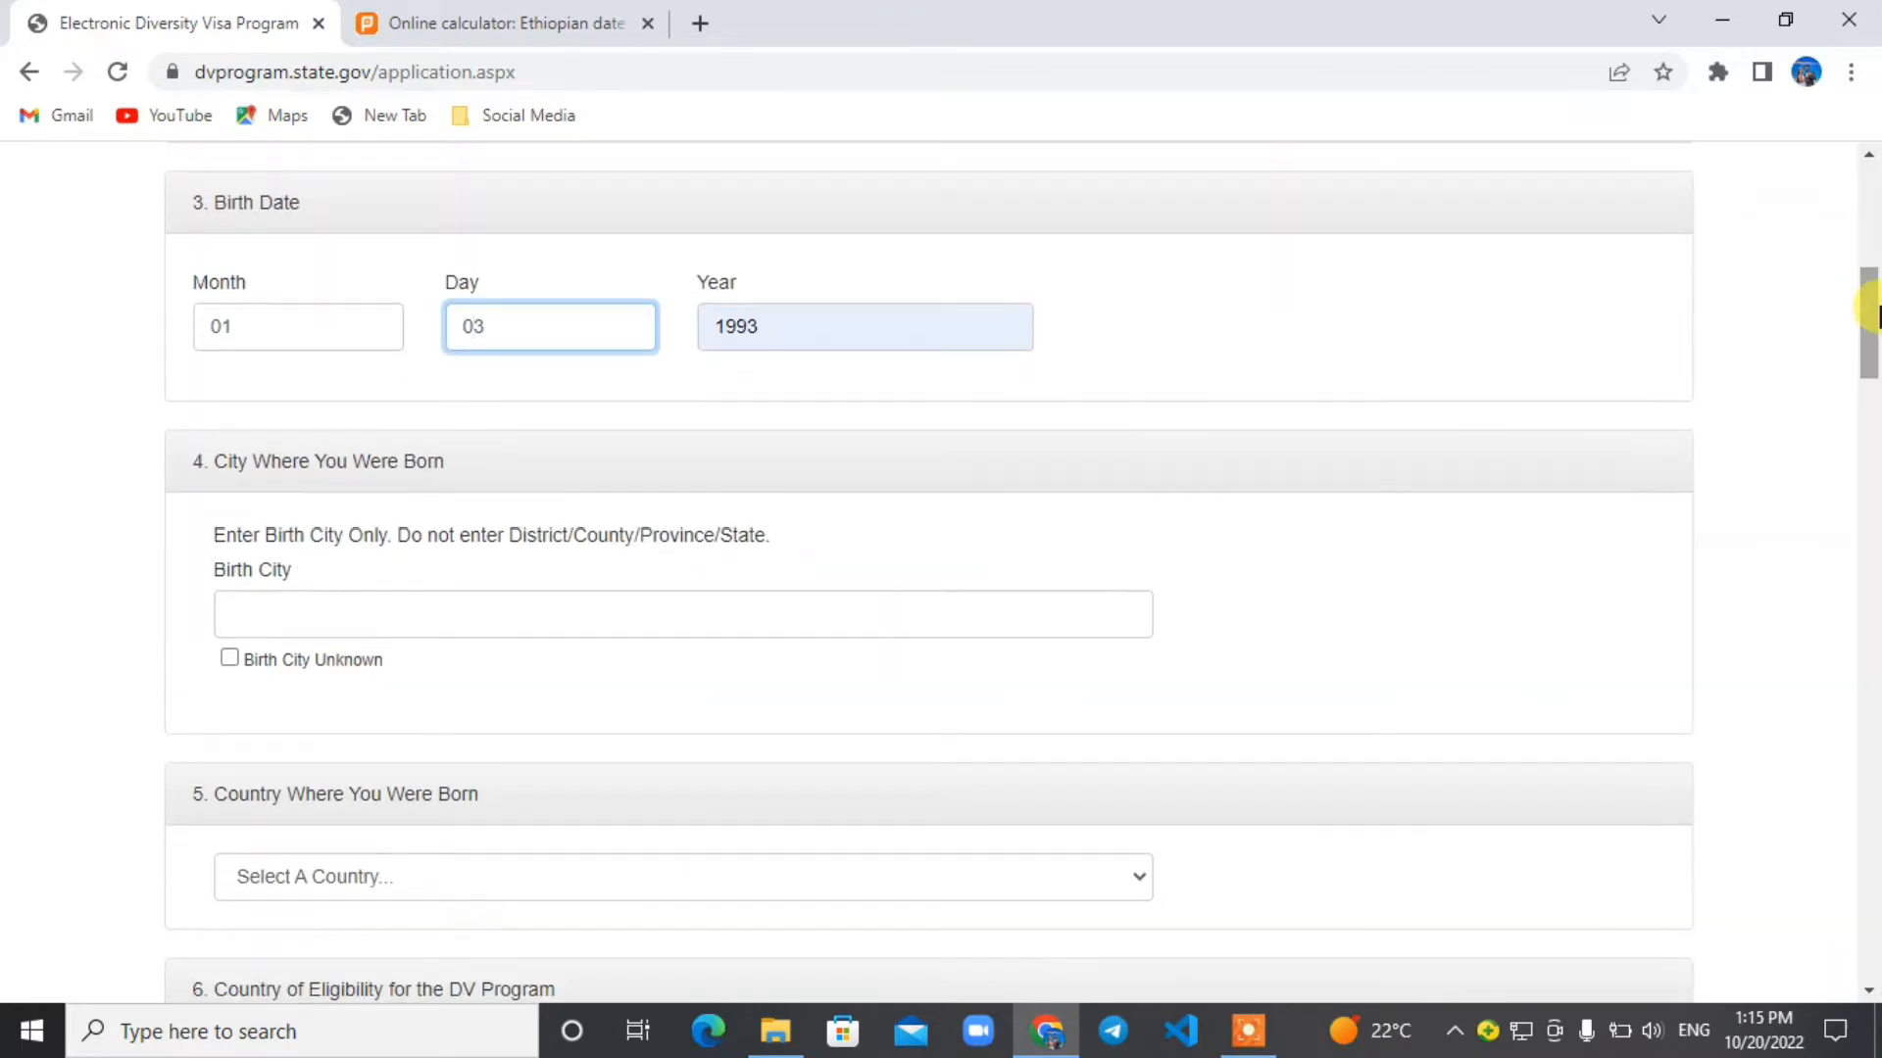
pyautogui.click(435, 617)
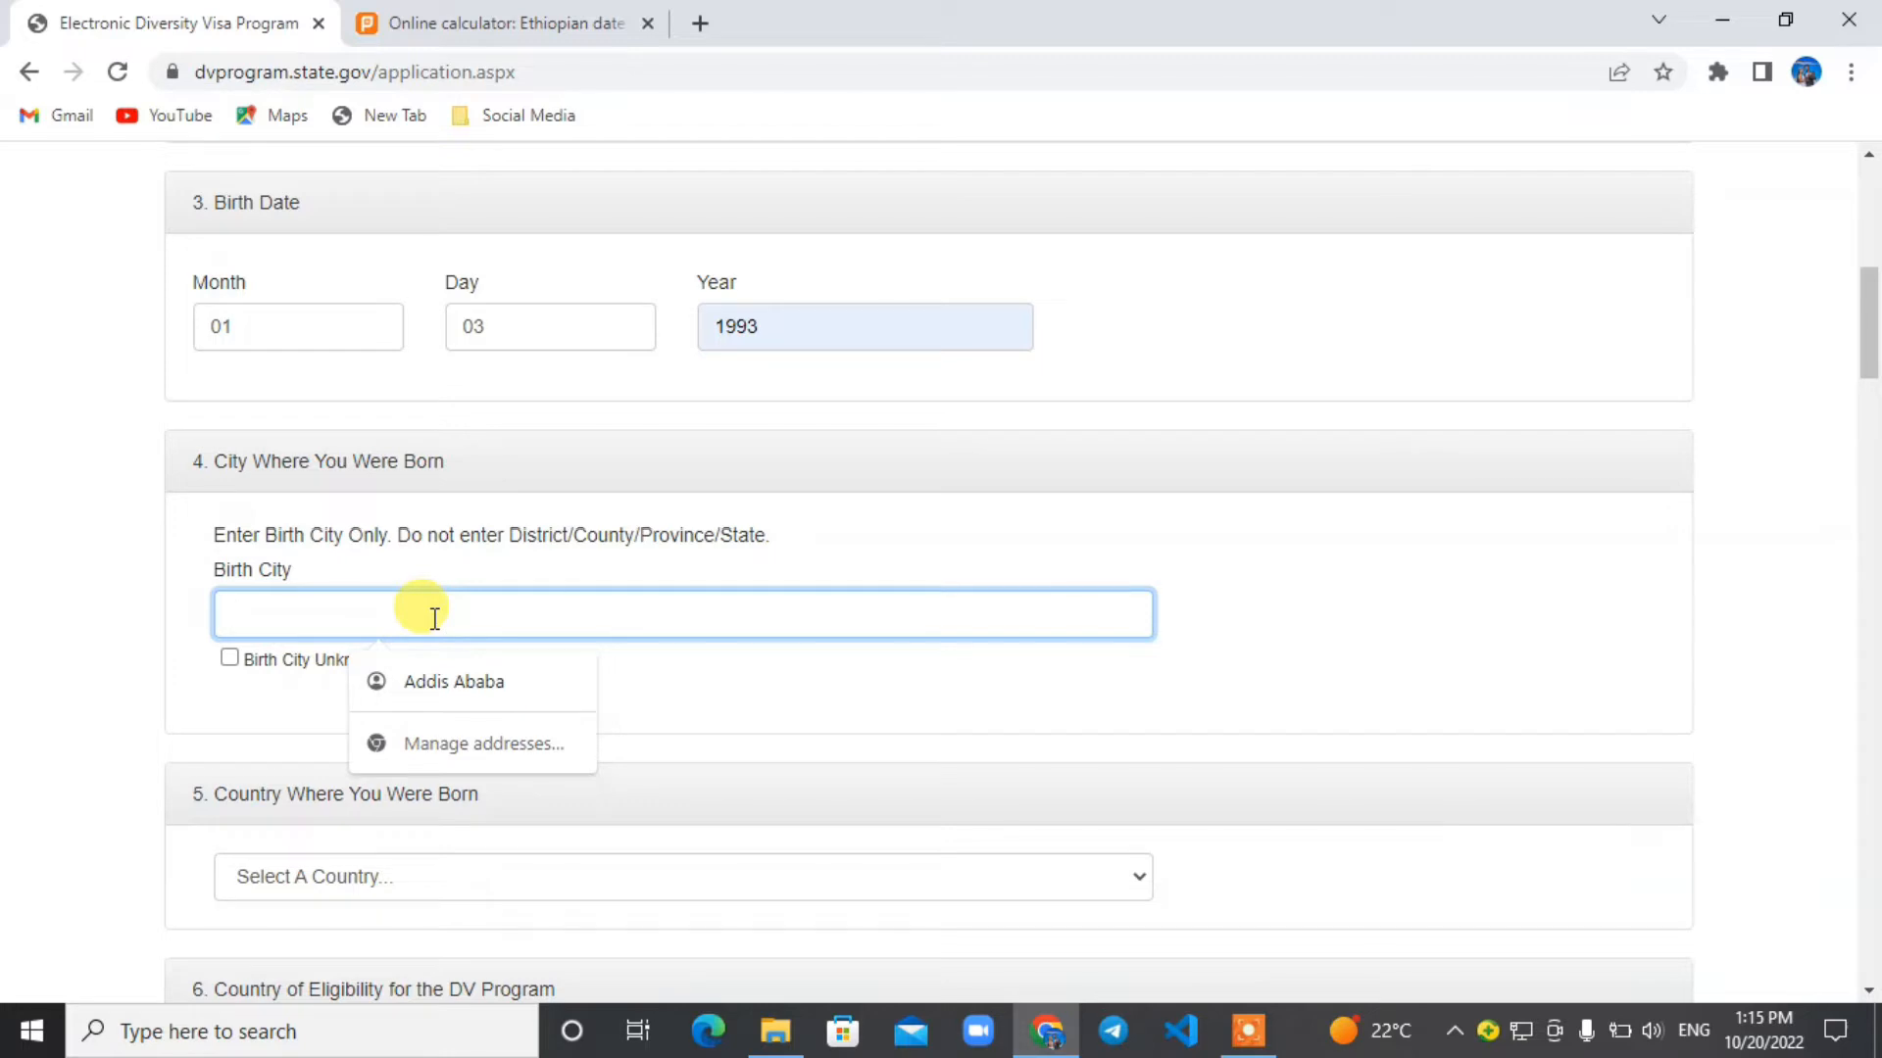
pyautogui.click(454, 683)
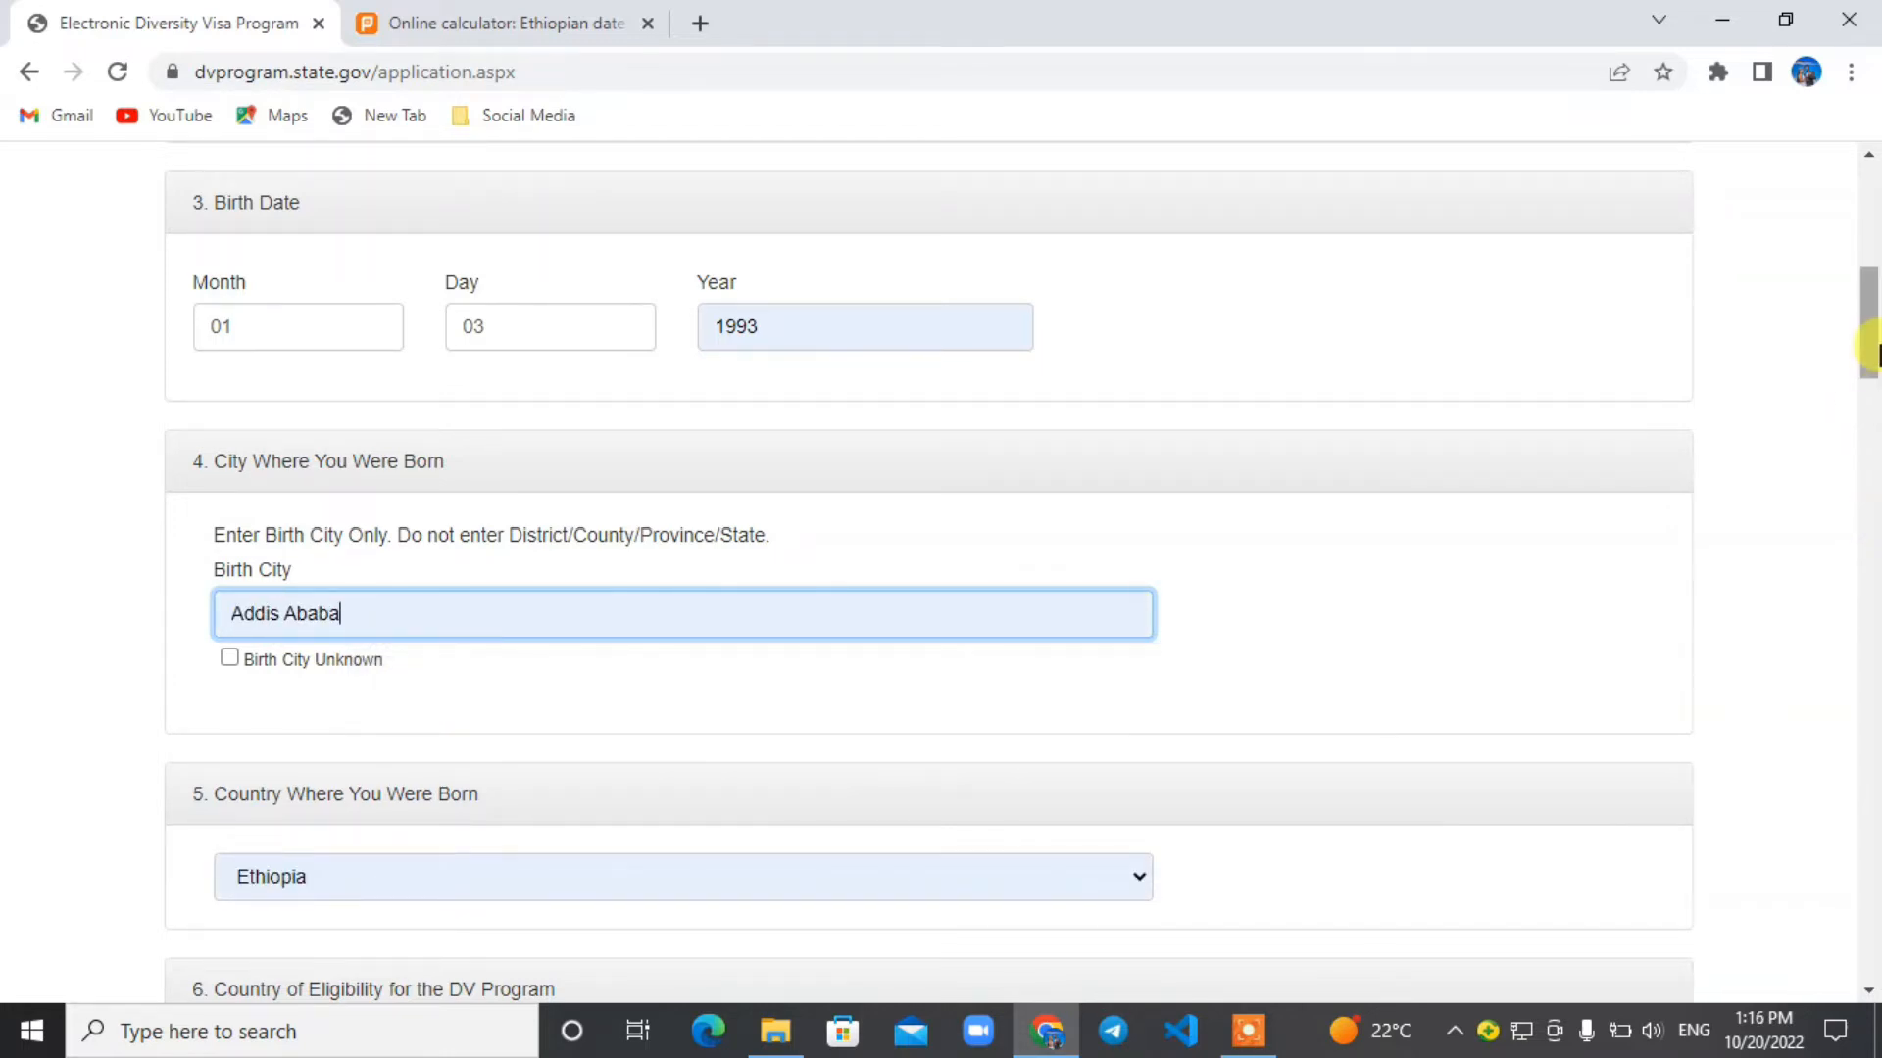
# Search for "biteable.com image resizer" in a new tab and open Biteable's Free Image And Photo Resizer.
pyautogui.moveTo(1869, 356); pyautogui.dragTo(1872, 407)
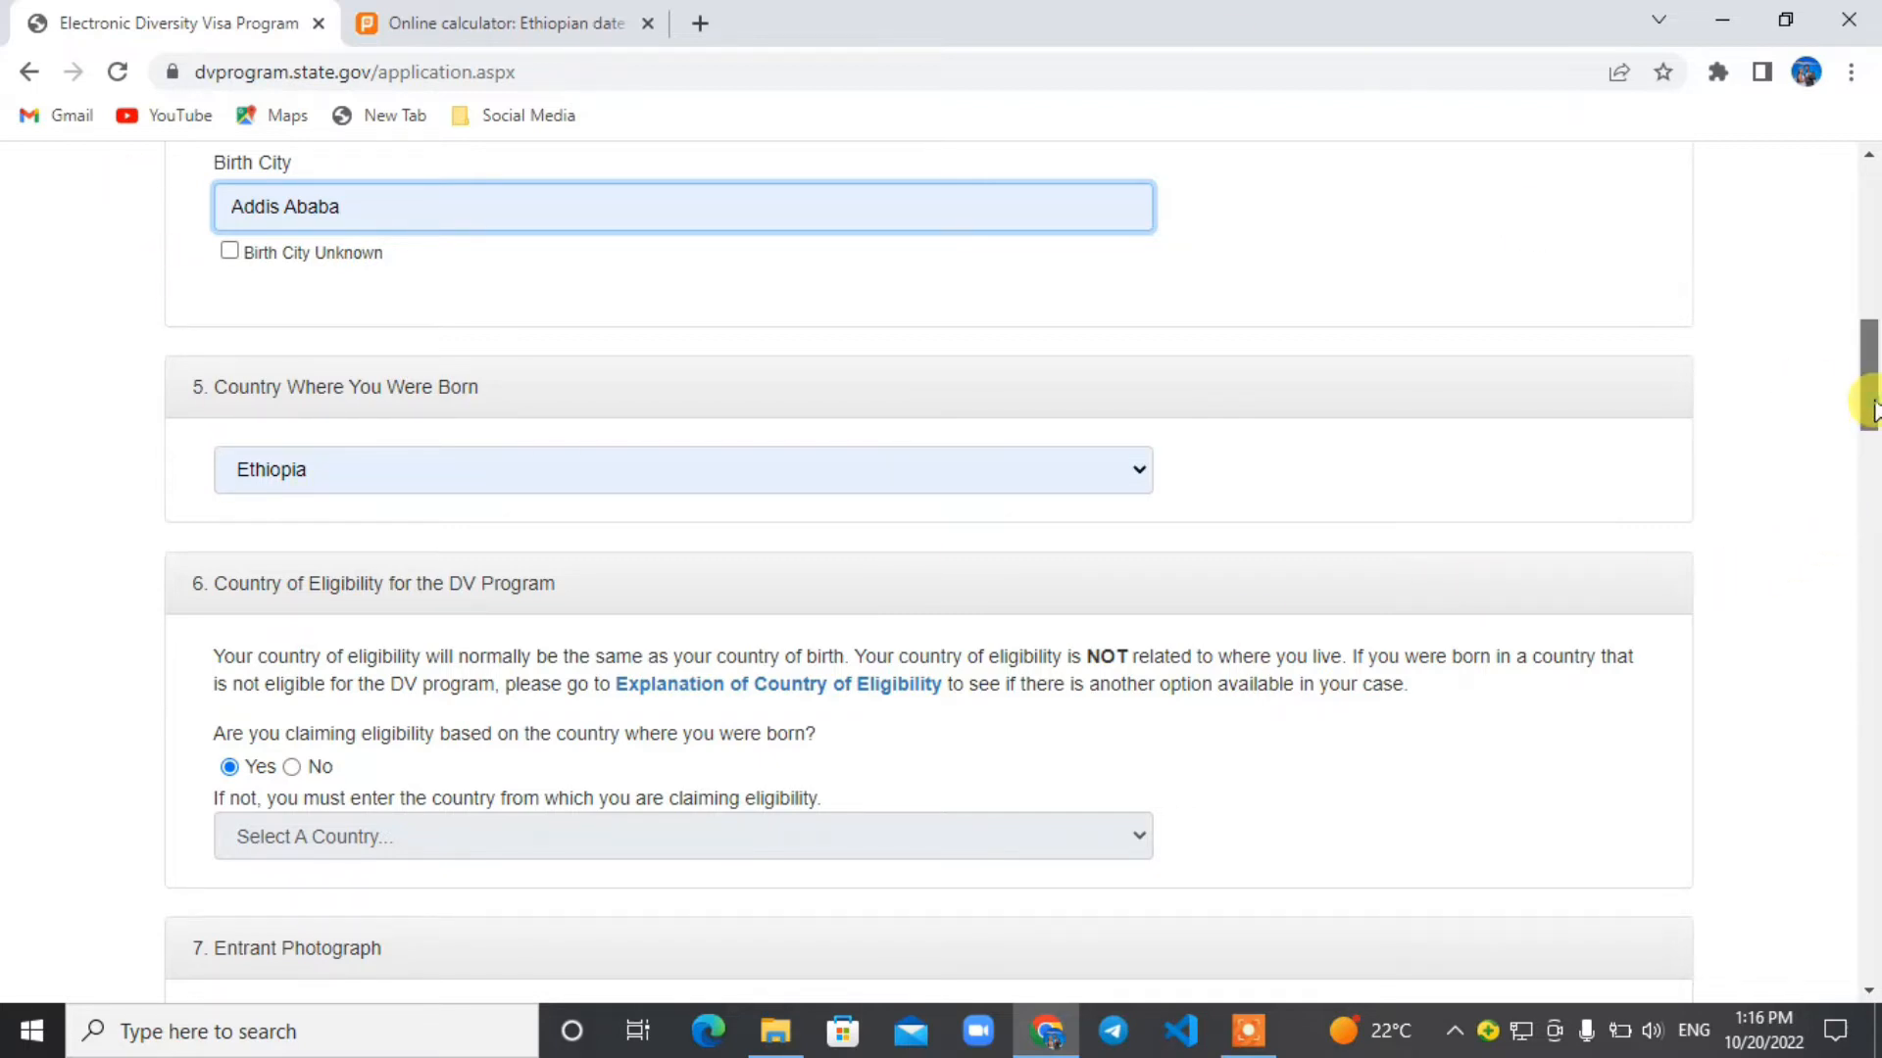
pyautogui.moveTo(1871, 404); pyautogui.dragTo(1873, 438)
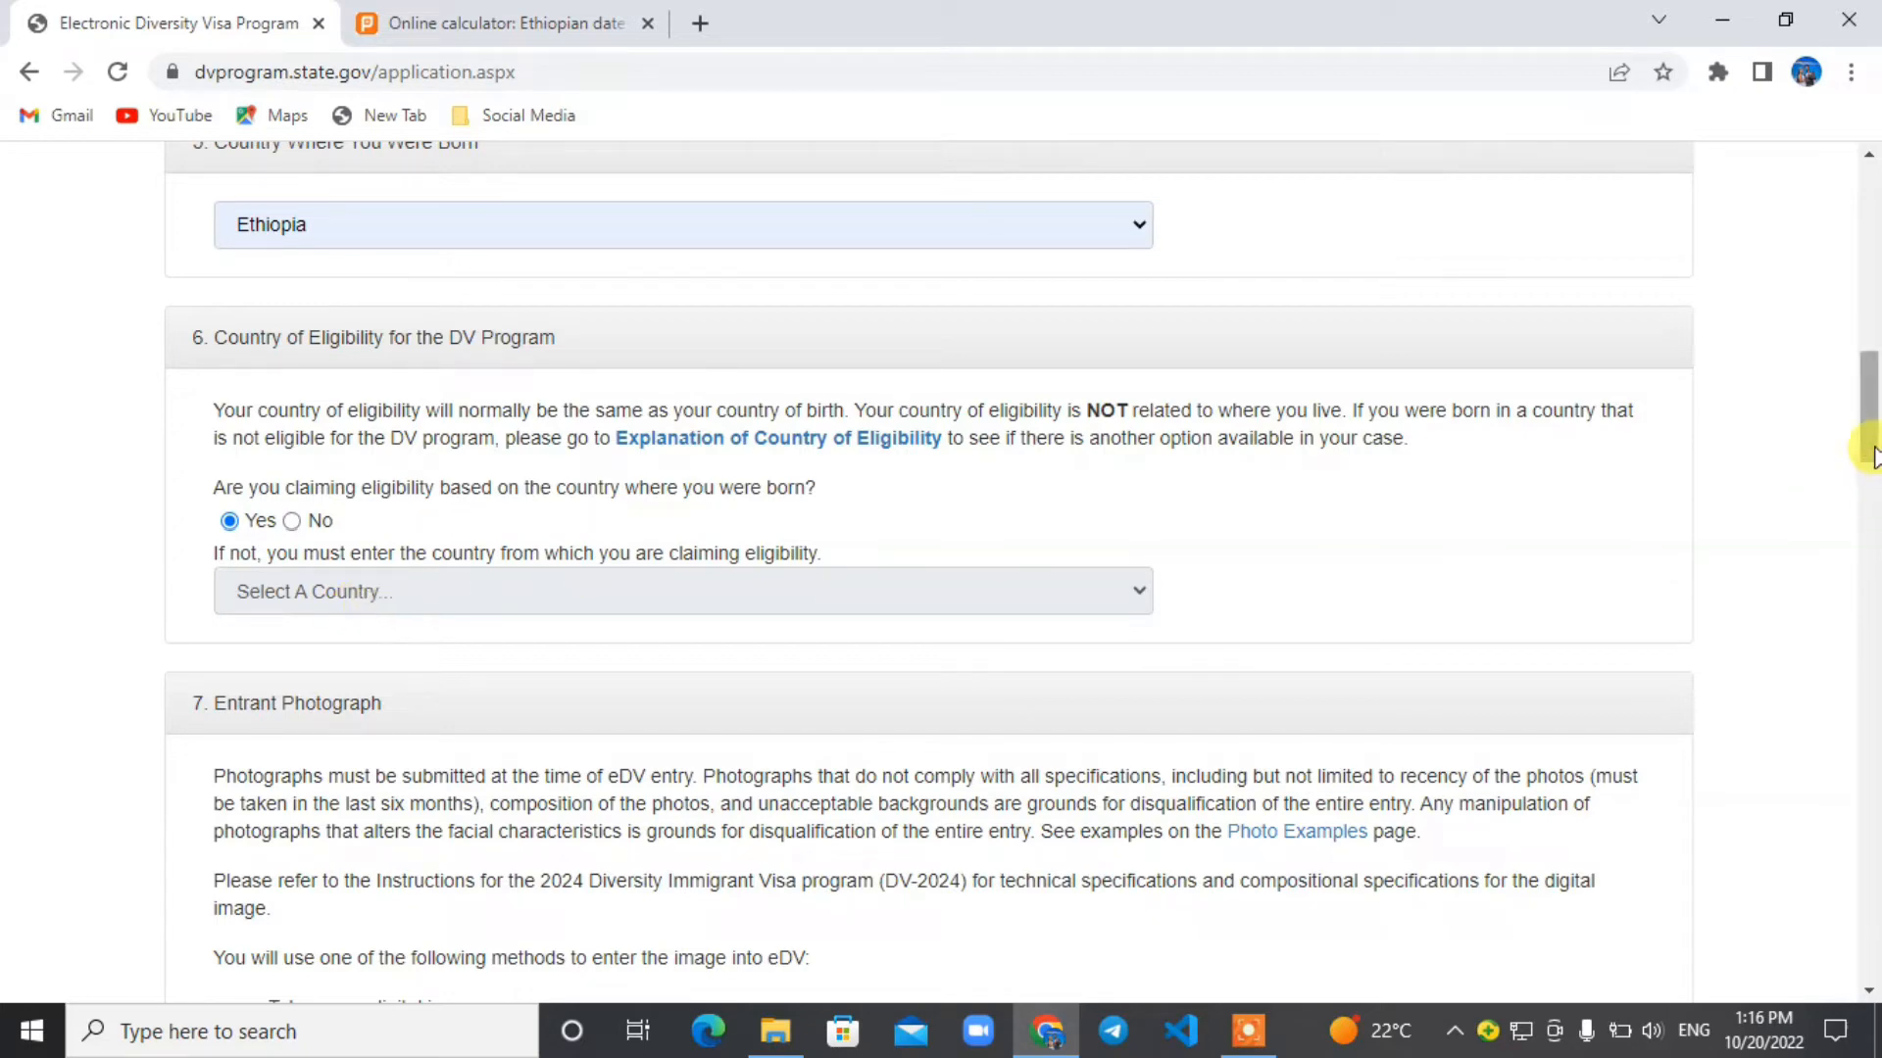
pyautogui.moveTo(1874, 438); pyautogui.dragTo(1876, 481)
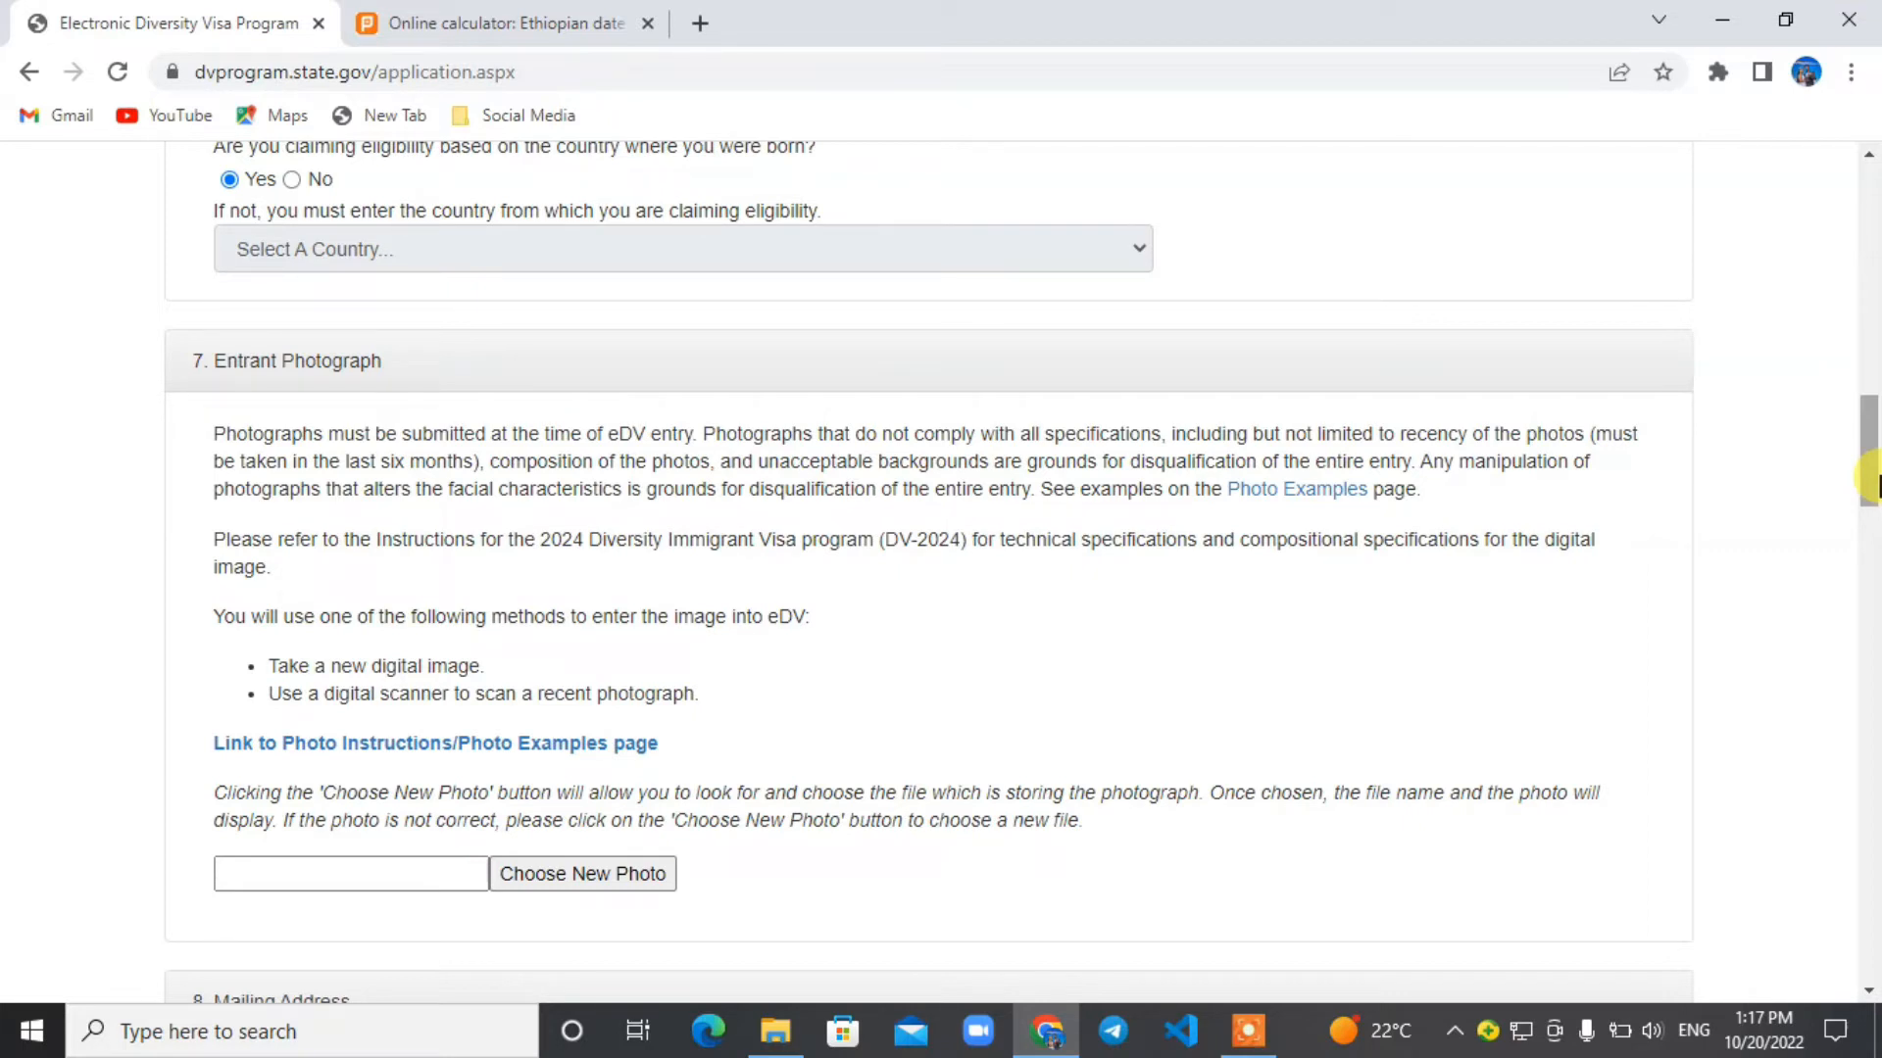
pyautogui.click(697, 27)
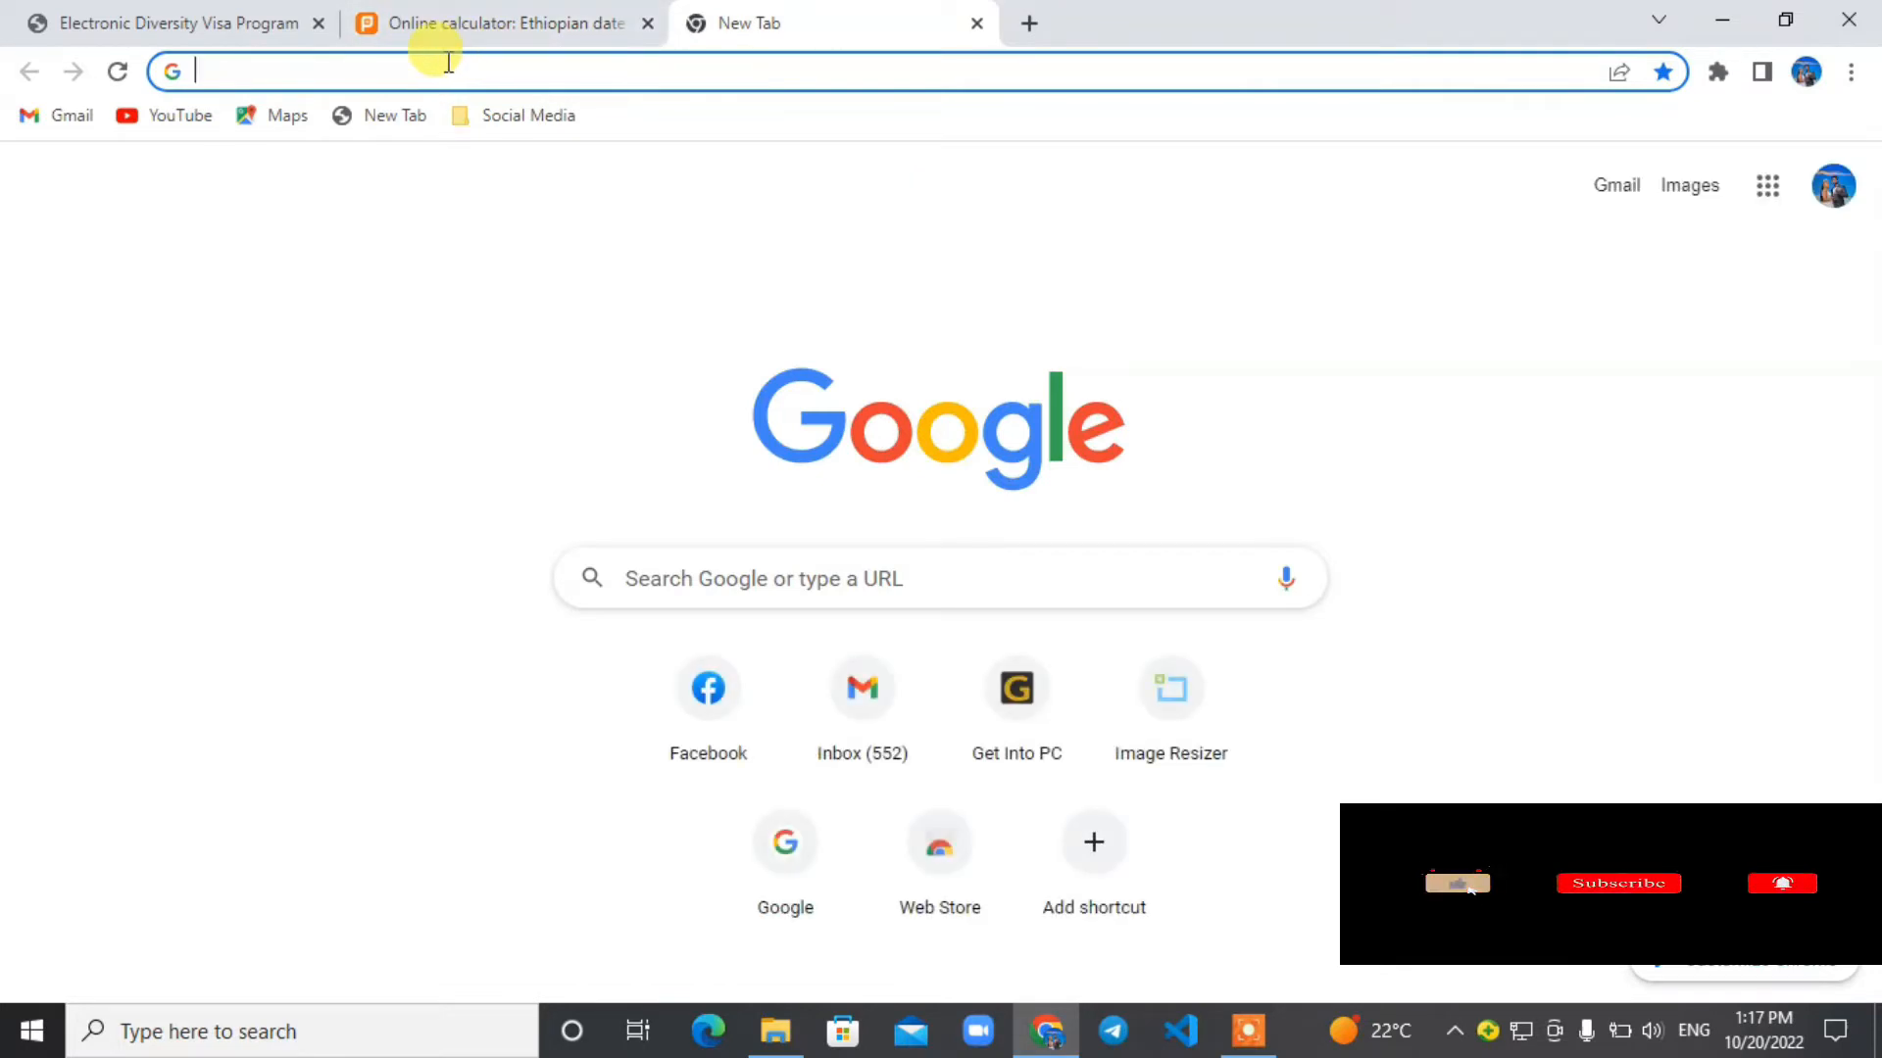
pyautogui.write('bi')
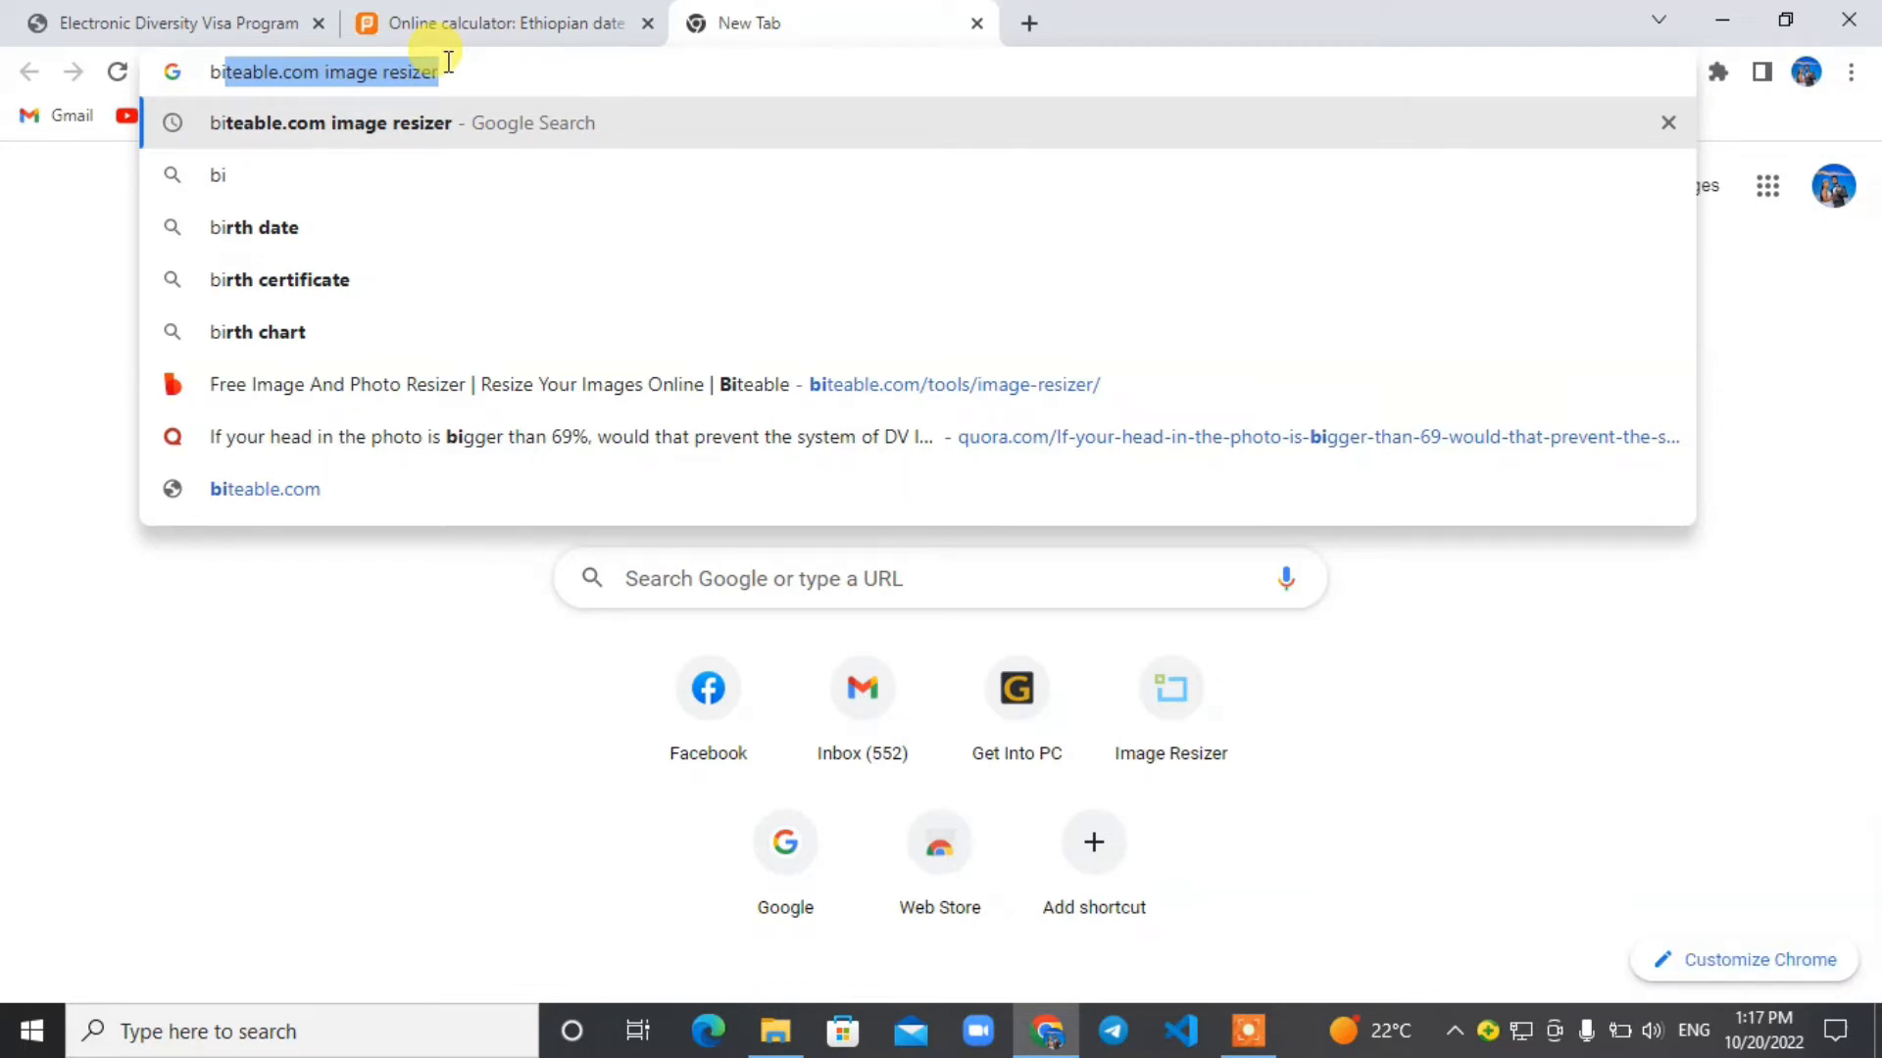
pyautogui.press('Return')
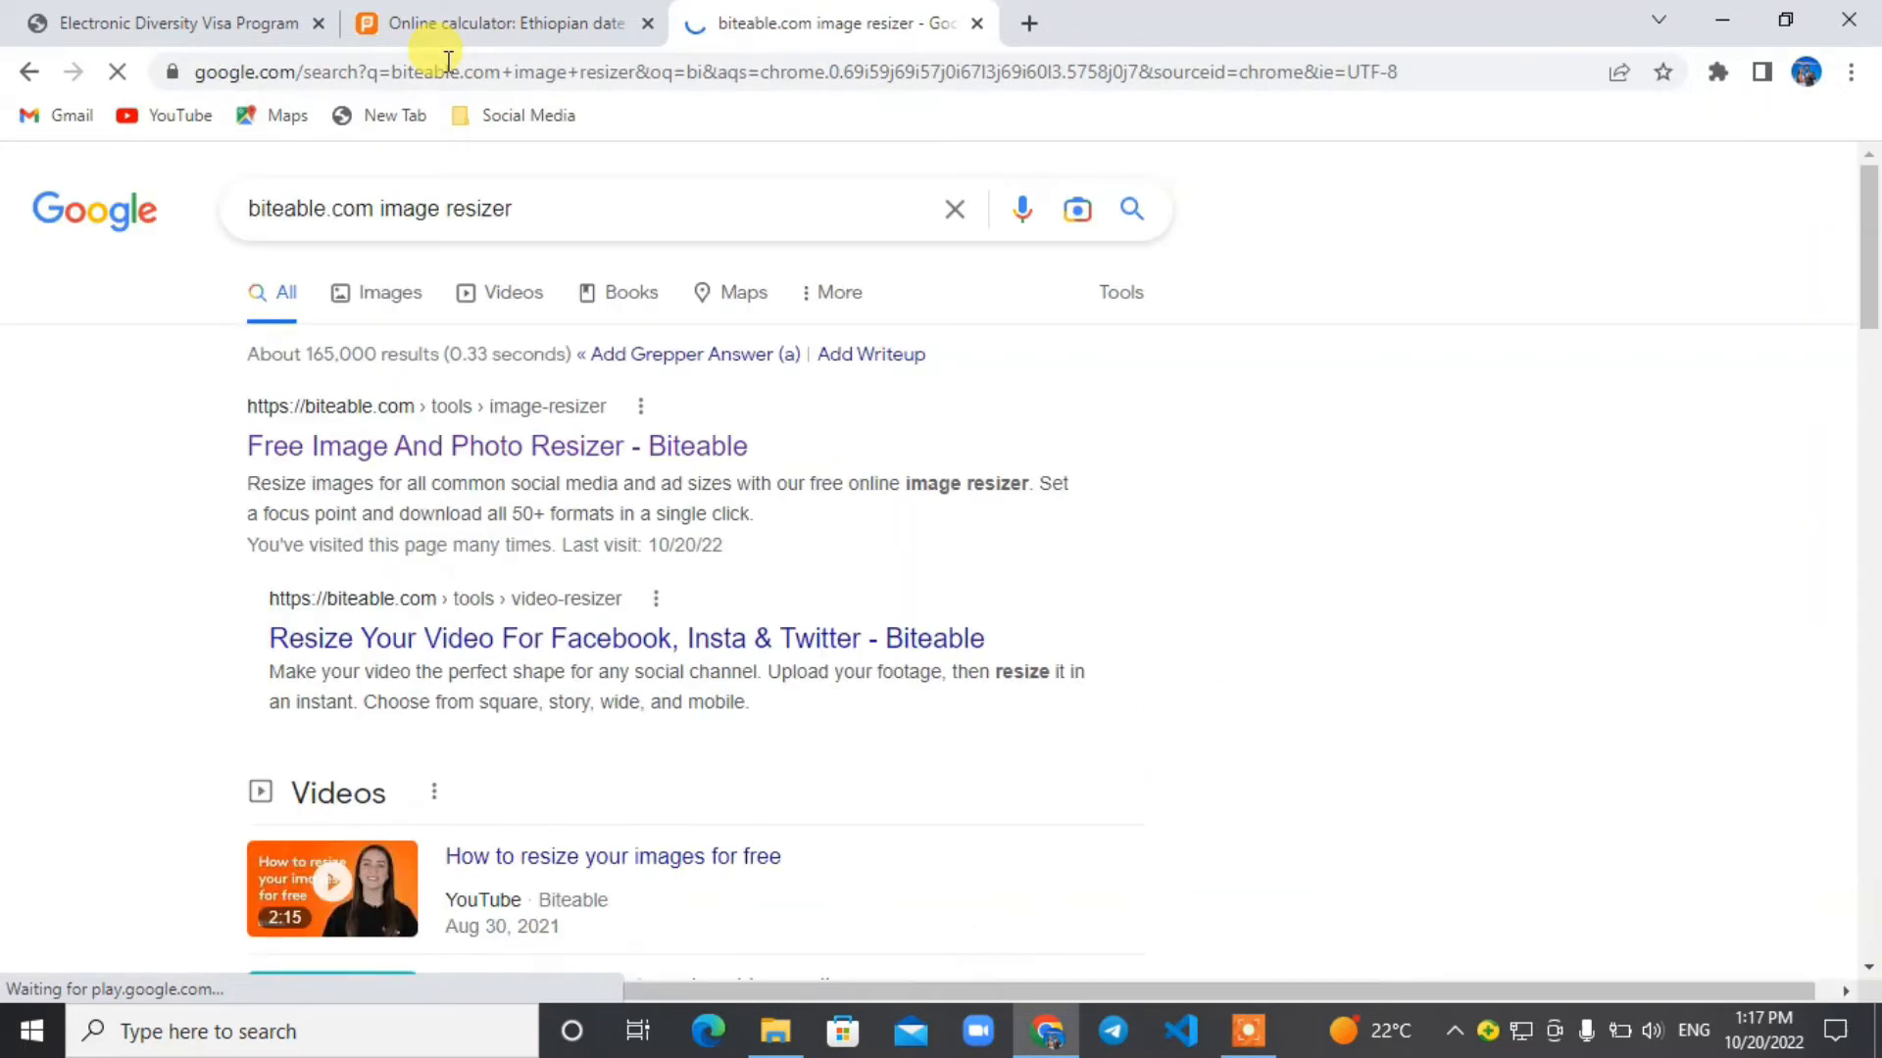
pyautogui.click(409, 448)
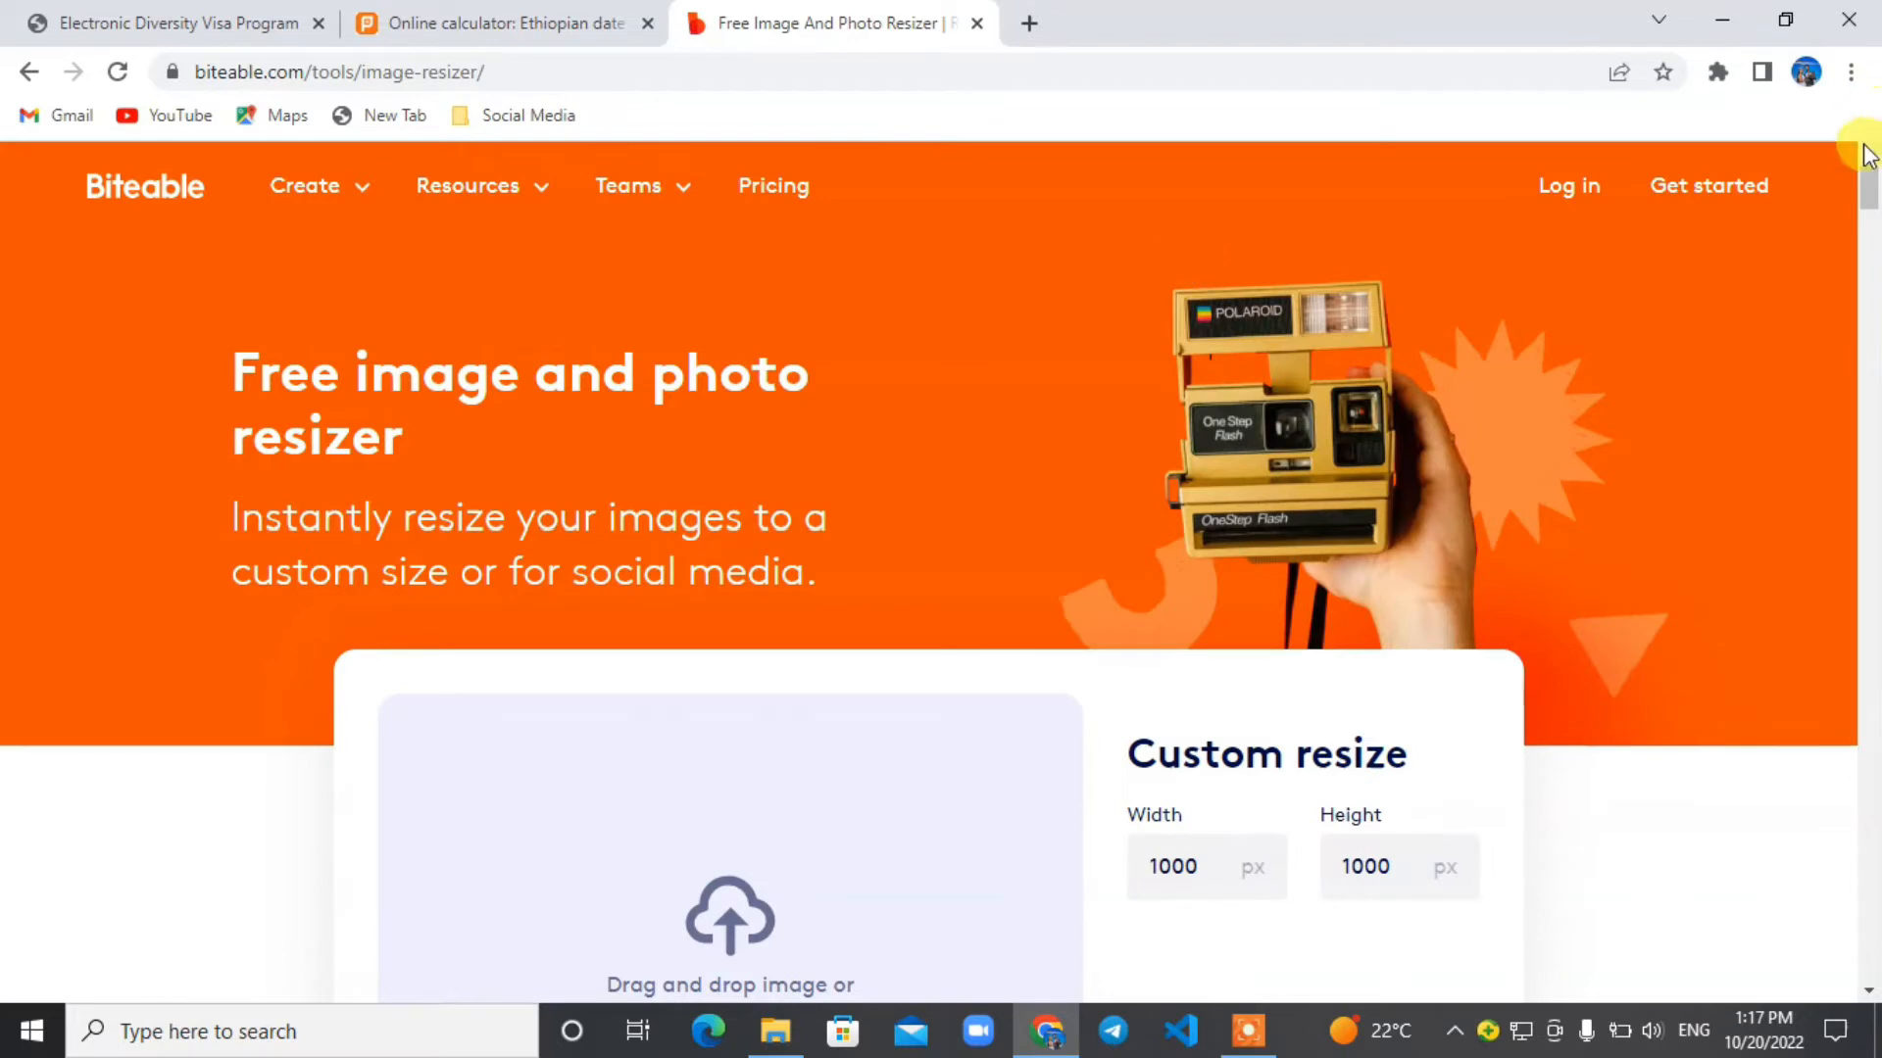
# Upload the entrant's JPG photo from the Desktop folder and shift the crop frame up to cover the whole head.
pyautogui.moveTo(1872, 196); pyautogui.dragTo(1868, 217)
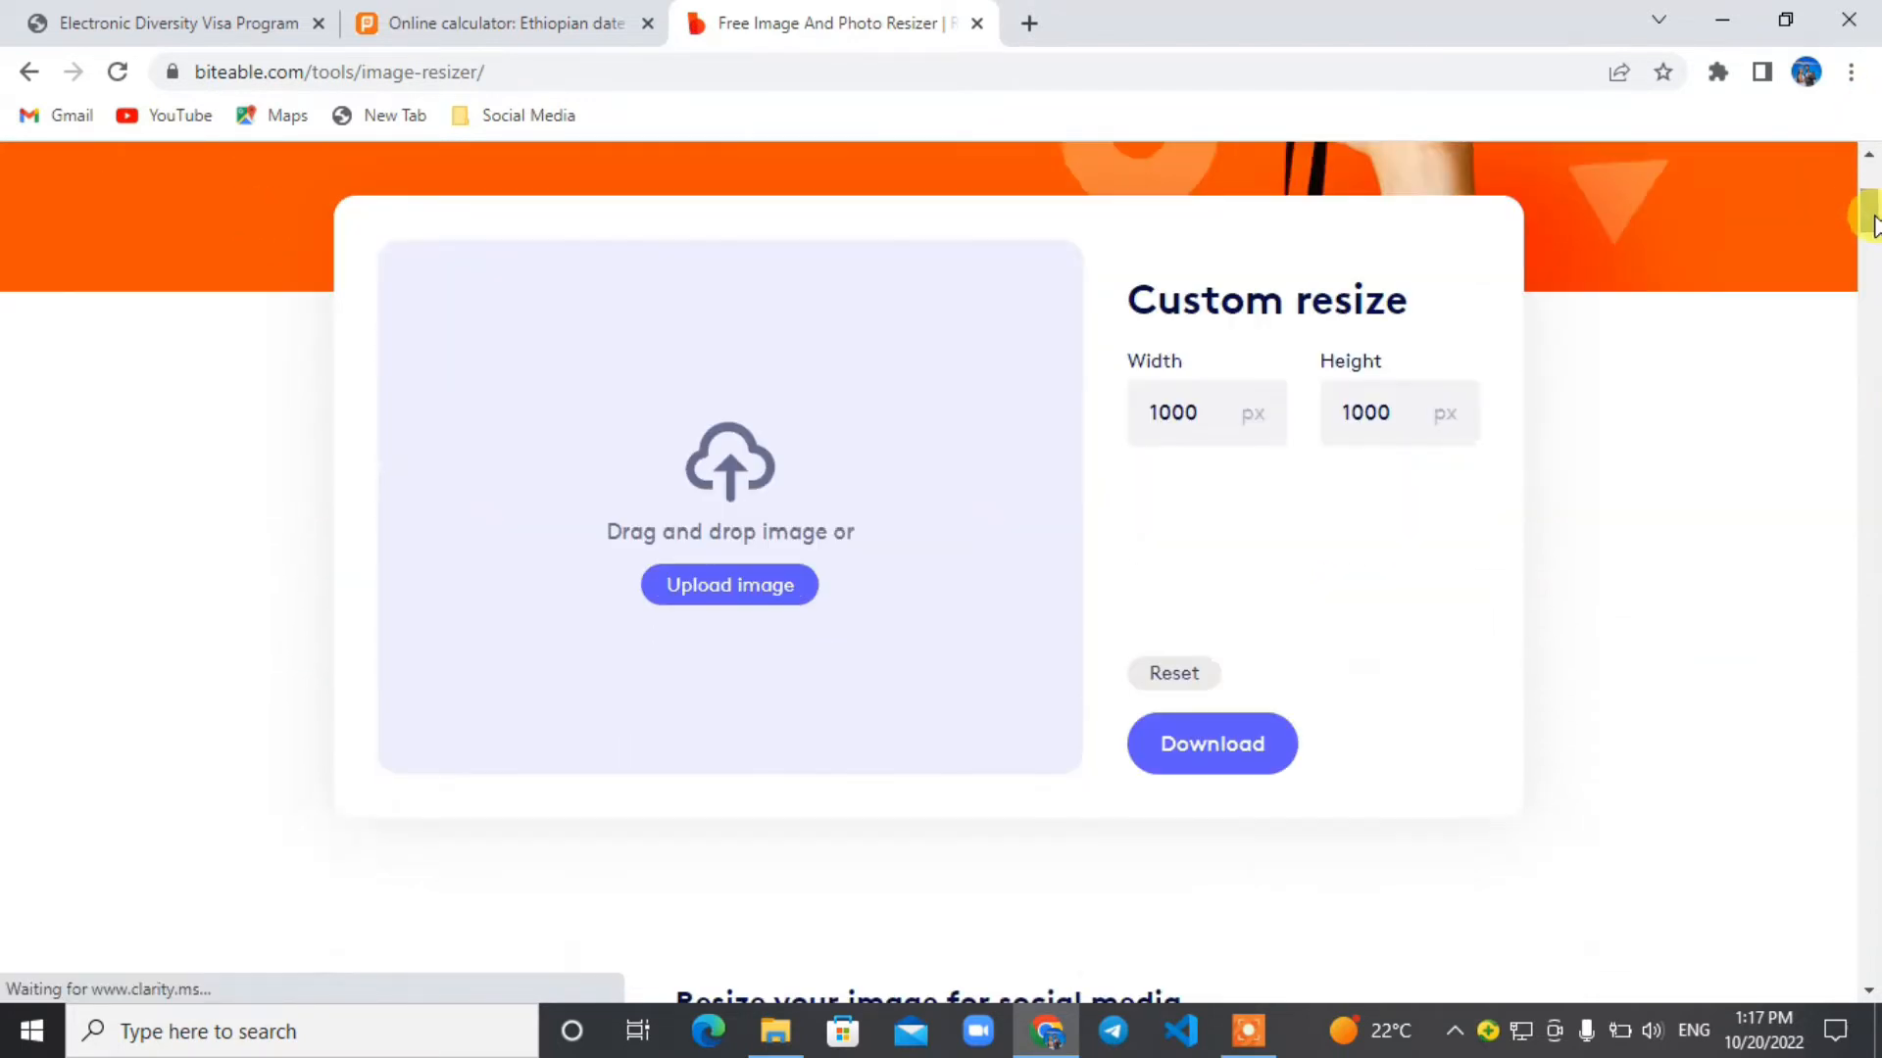
pyautogui.click(703, 586)
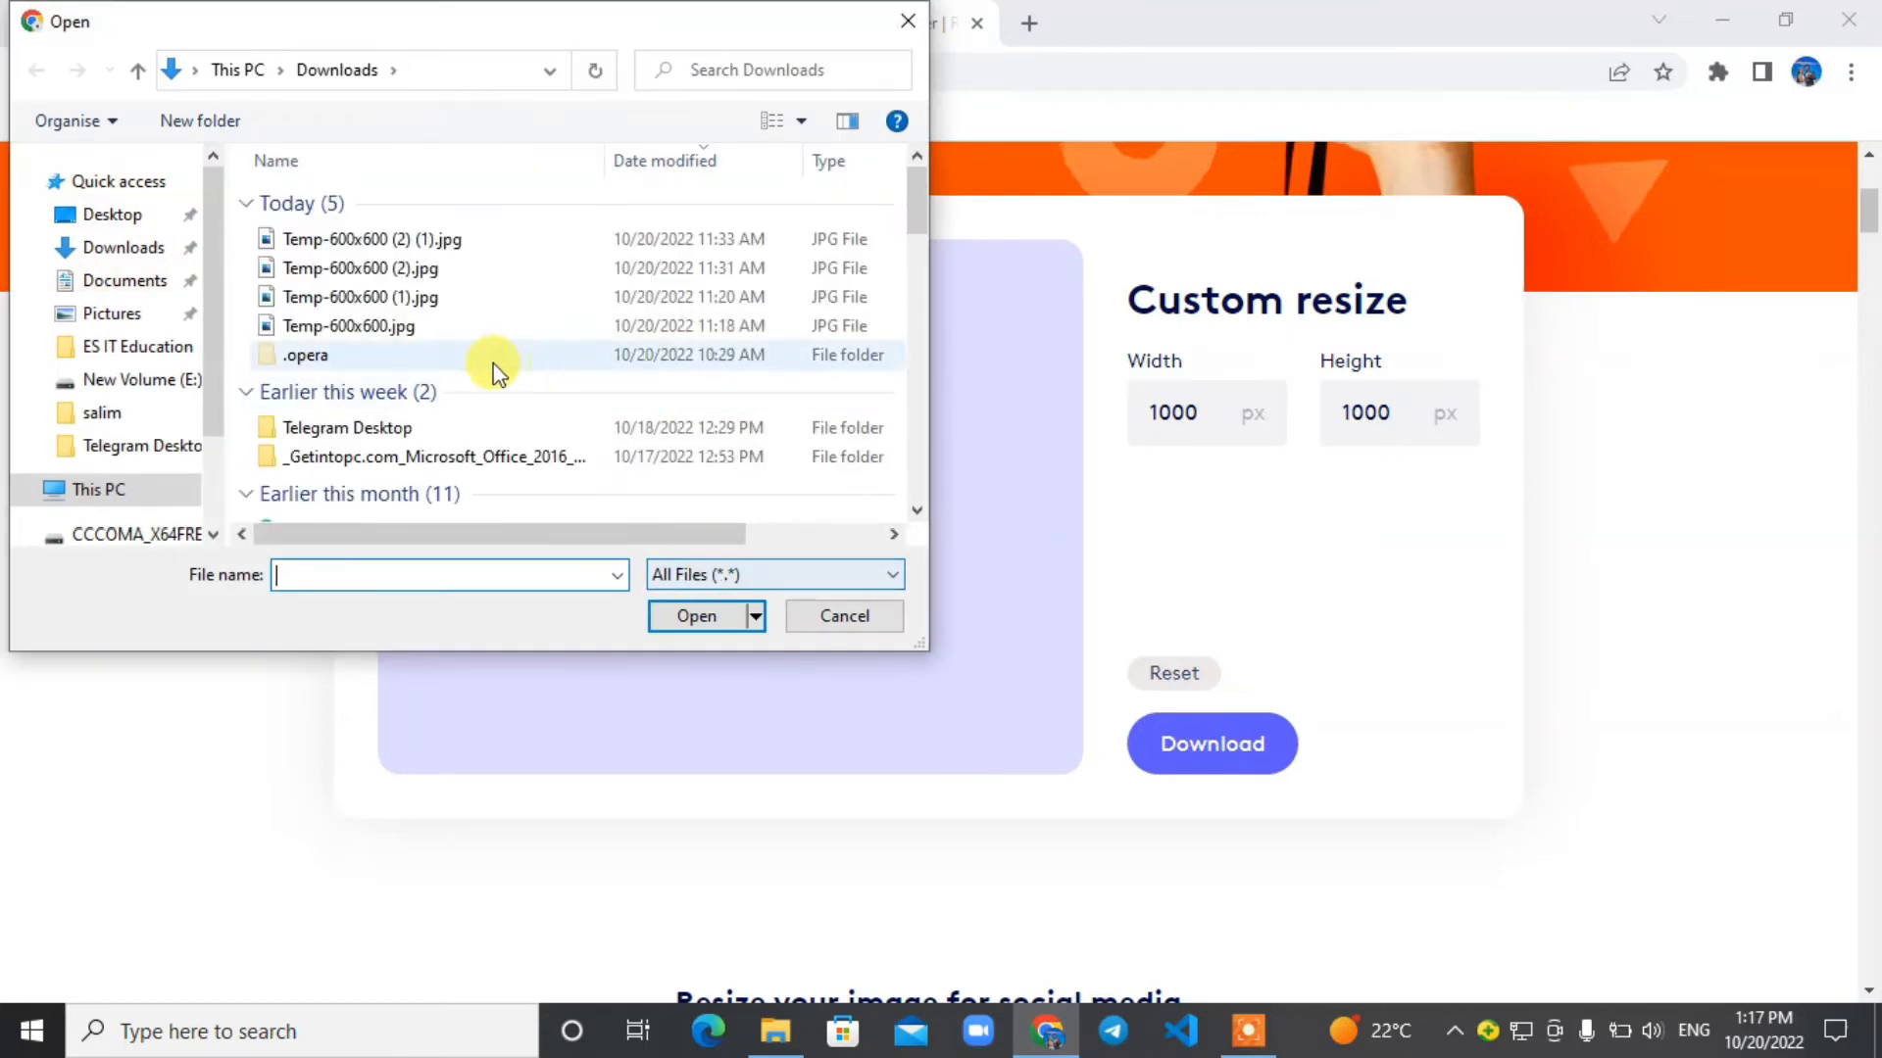
pyautogui.click(115, 216)
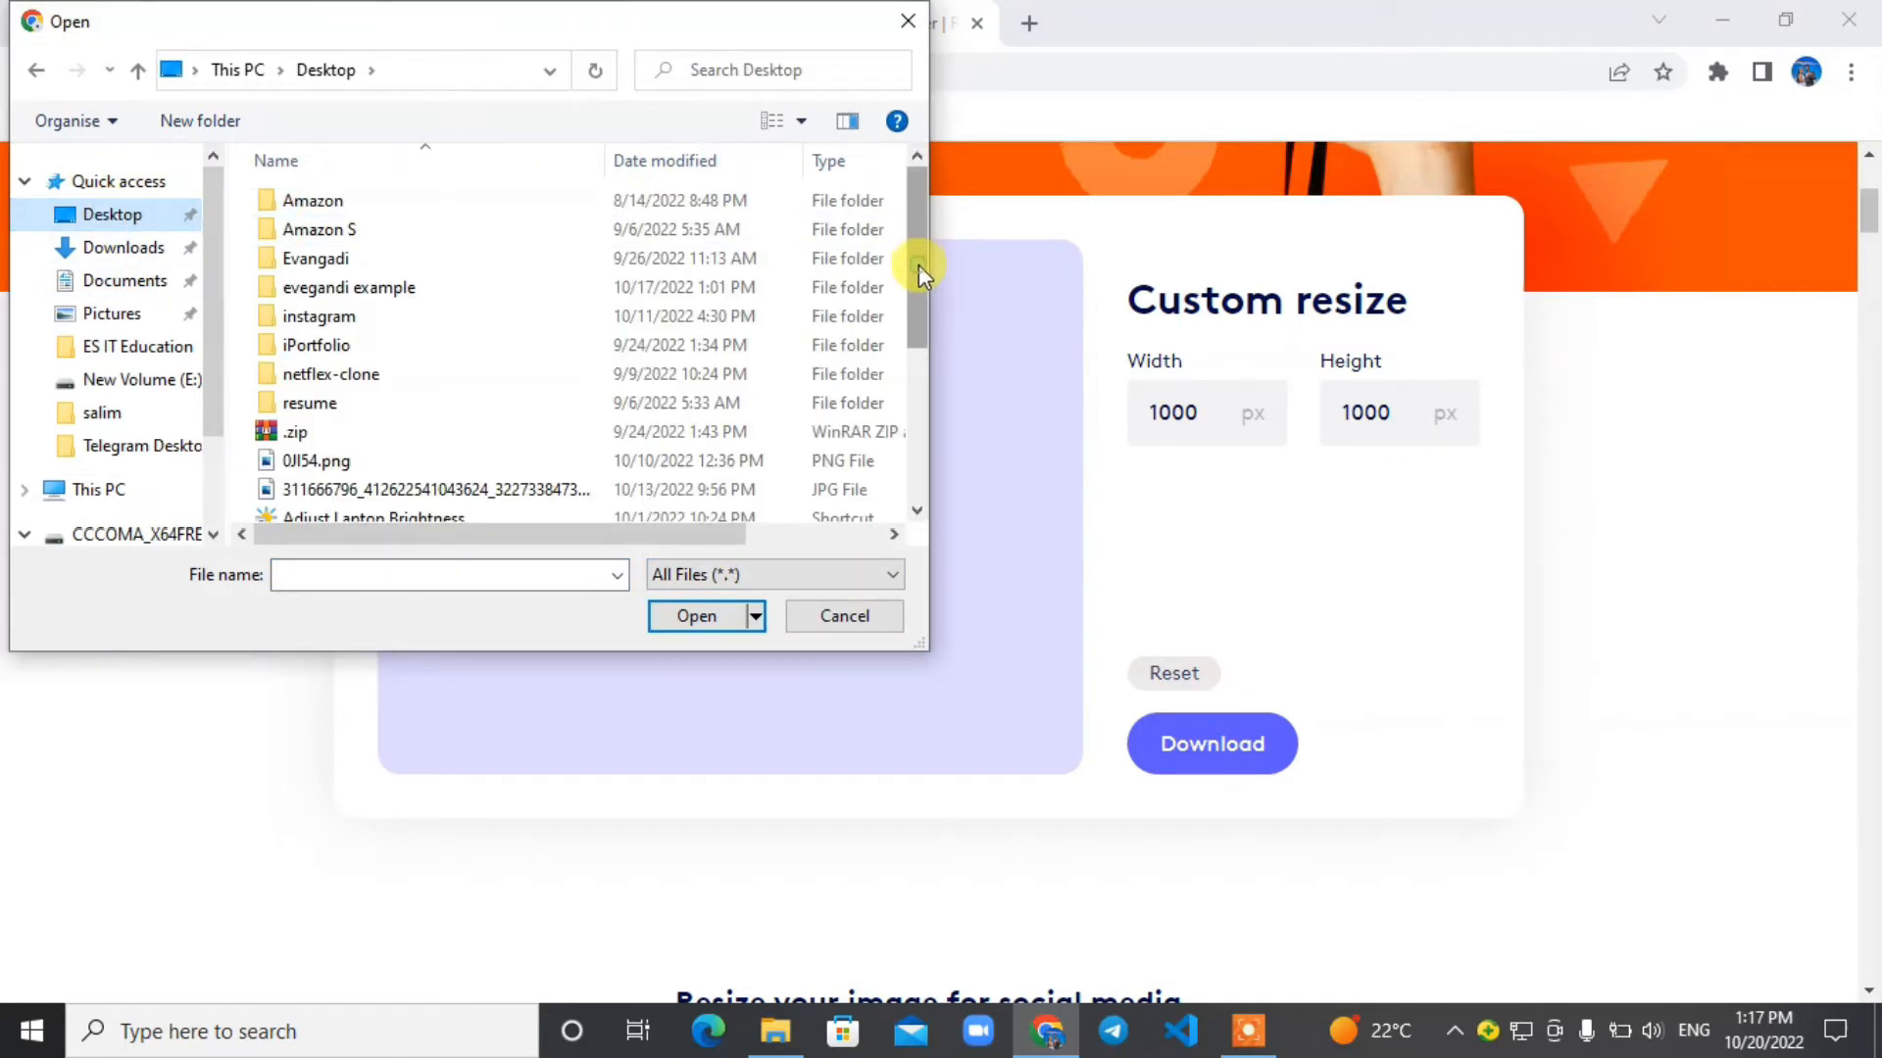
pyautogui.moveTo(920, 265); pyautogui.dragTo(912, 441)
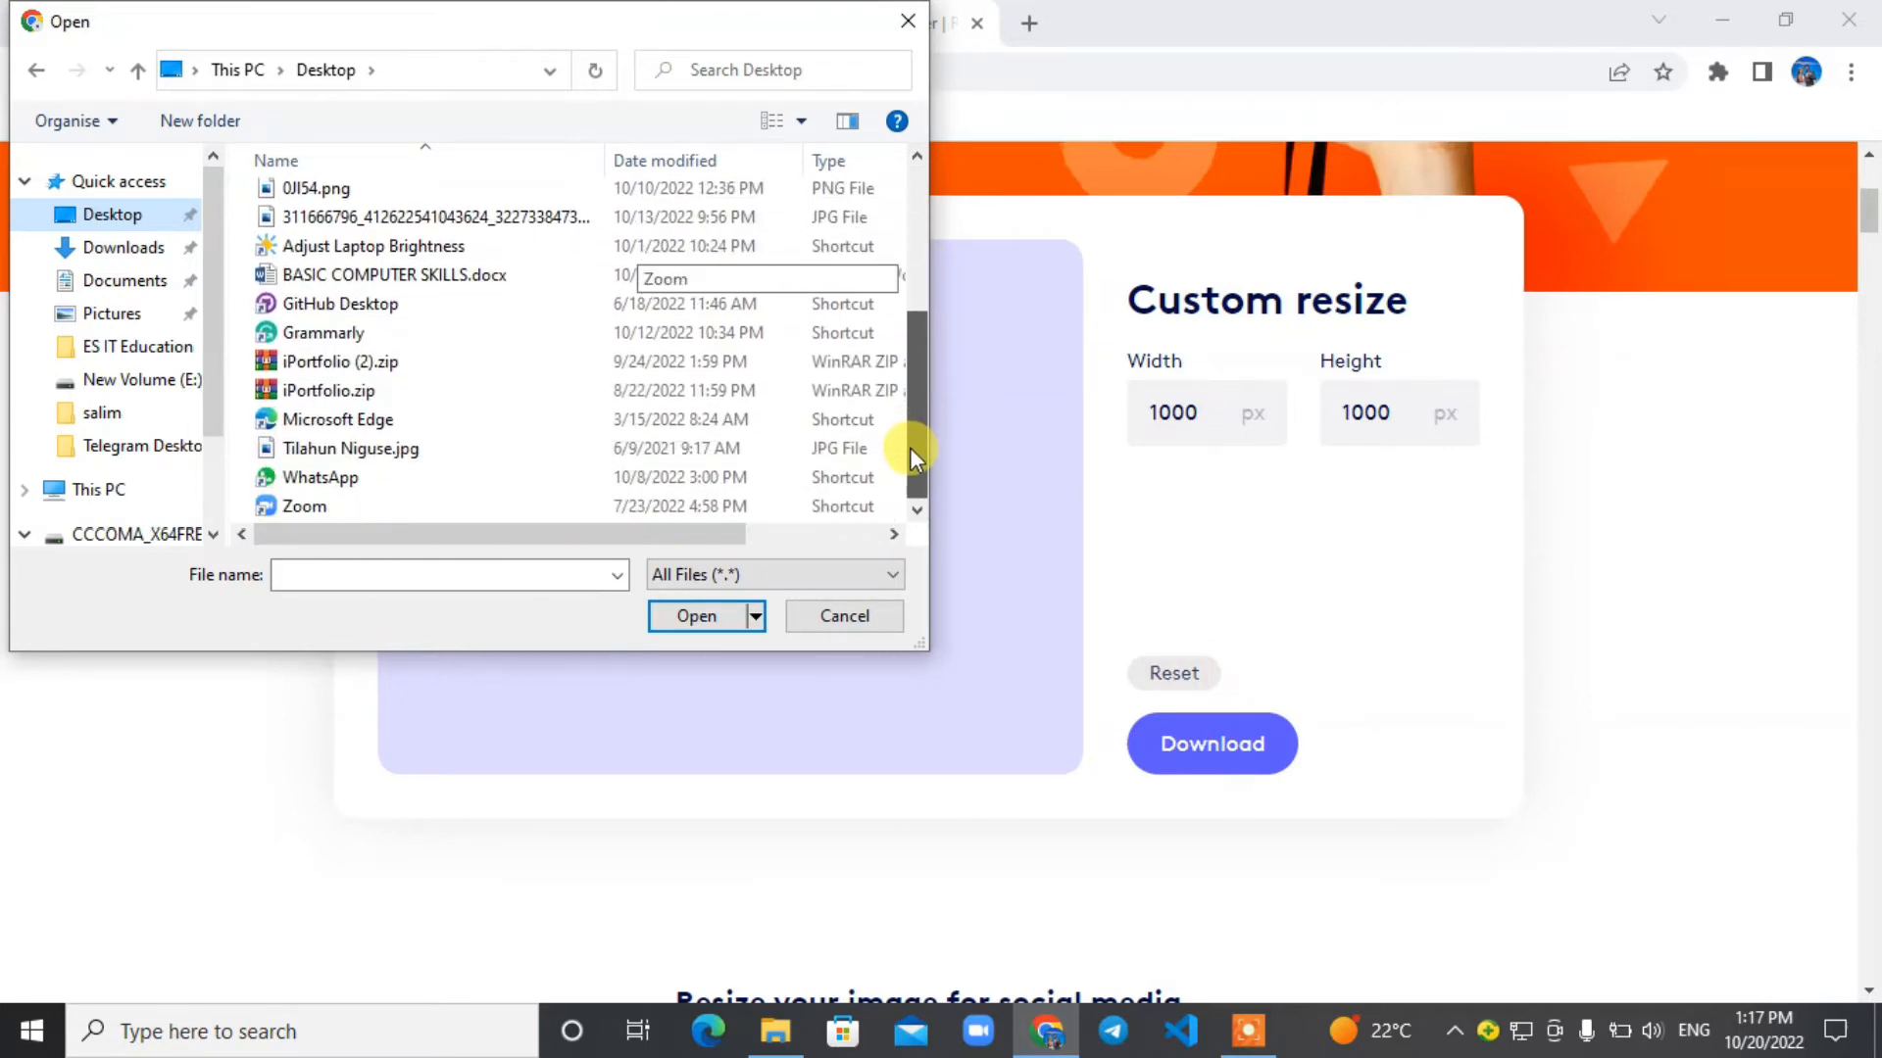
pyautogui.click(370, 451)
pyautogui.click(692, 615)
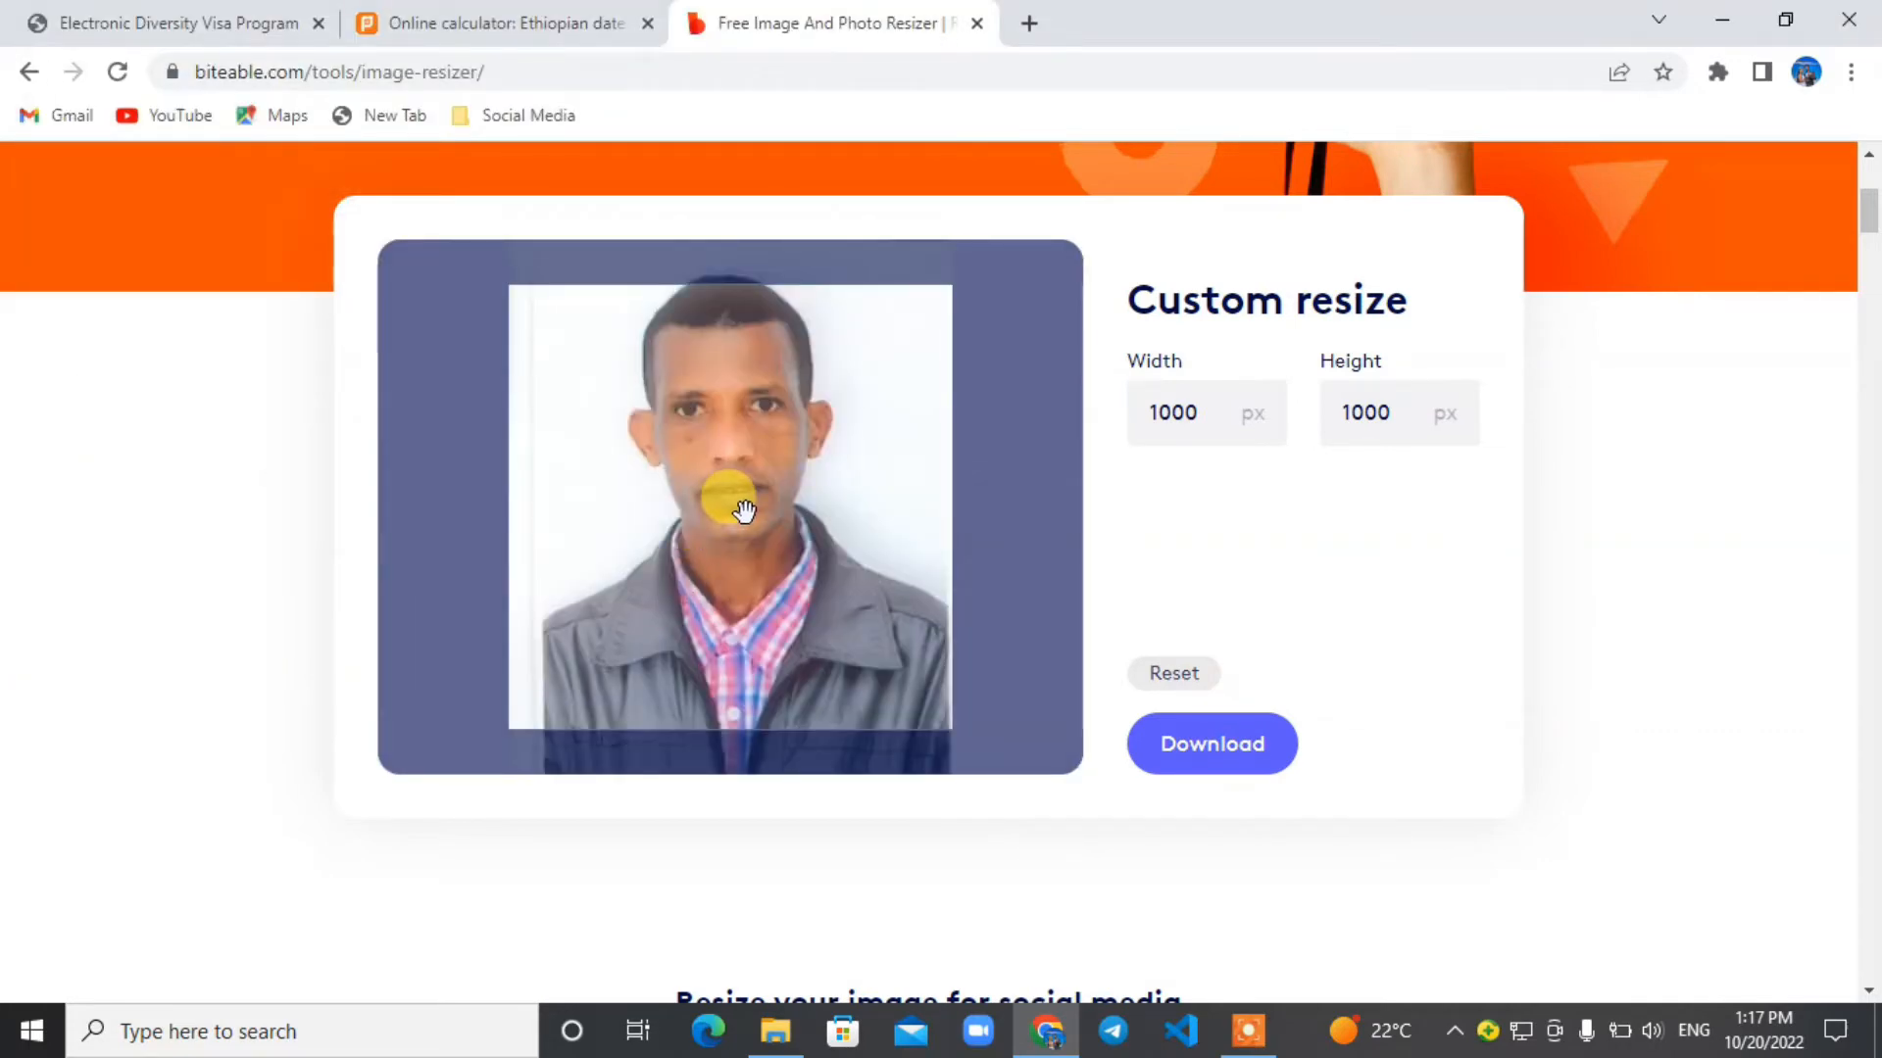
pyautogui.moveTo(742, 513); pyautogui.dragTo(742, 493)
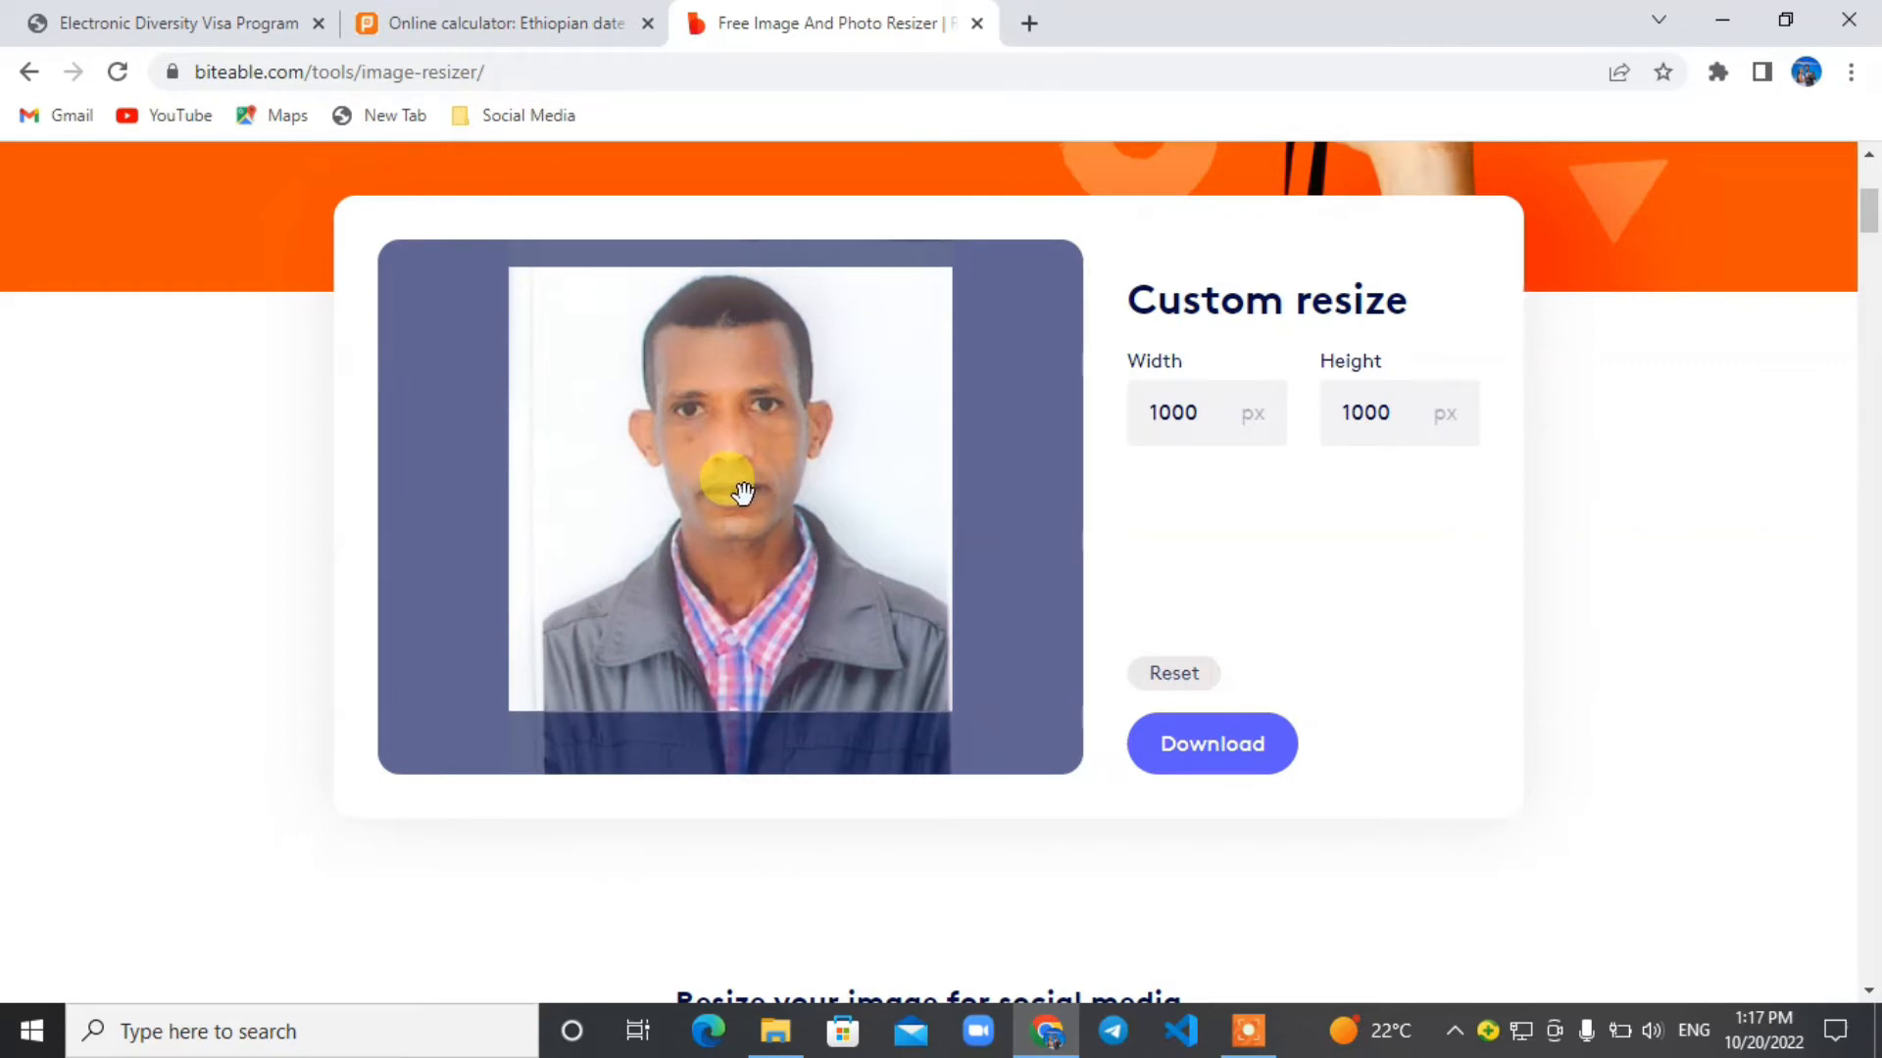
# Set the custom resize to 600 px wide and 600 px high and download the resized photo.
pyautogui.click(1210, 412)
pyautogui.press('BackSpace')
pyautogui.press('BackSpace')
pyautogui.press('BackSpace')
pyautogui.press('BackSpace')
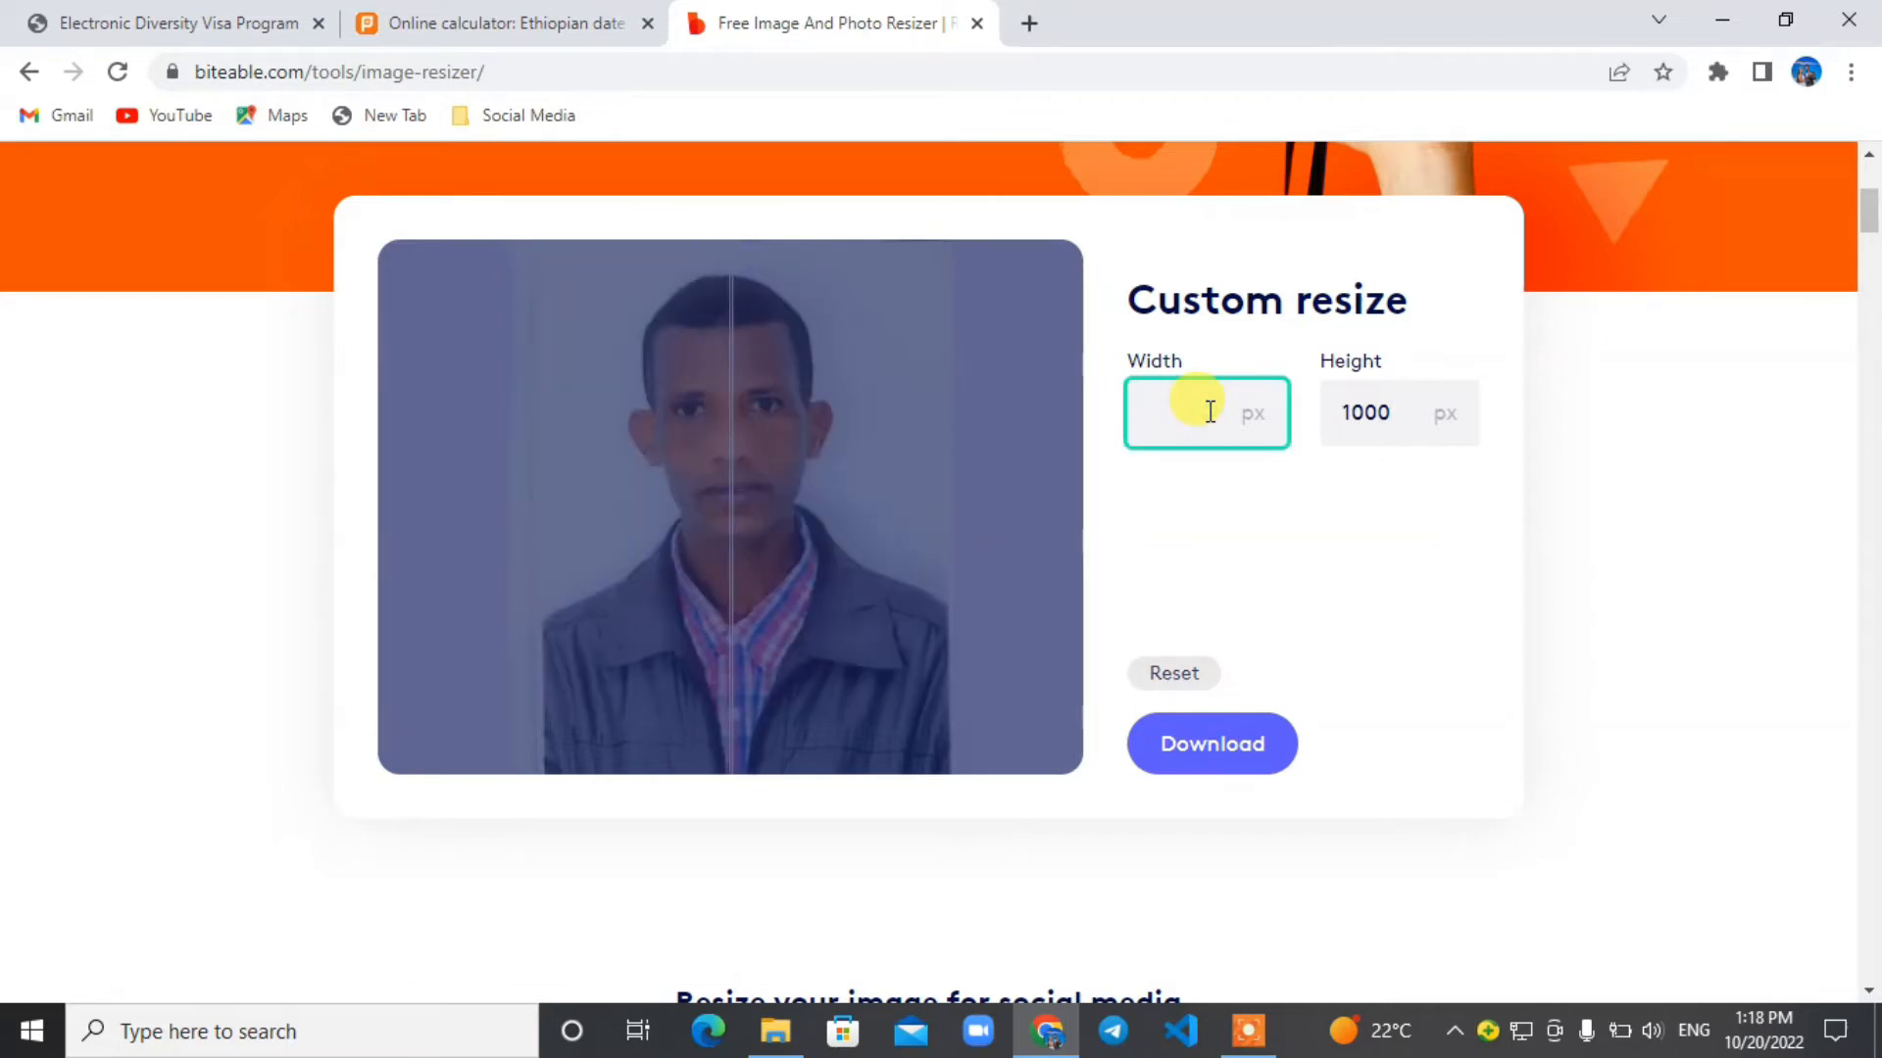
pyautogui.write('600')
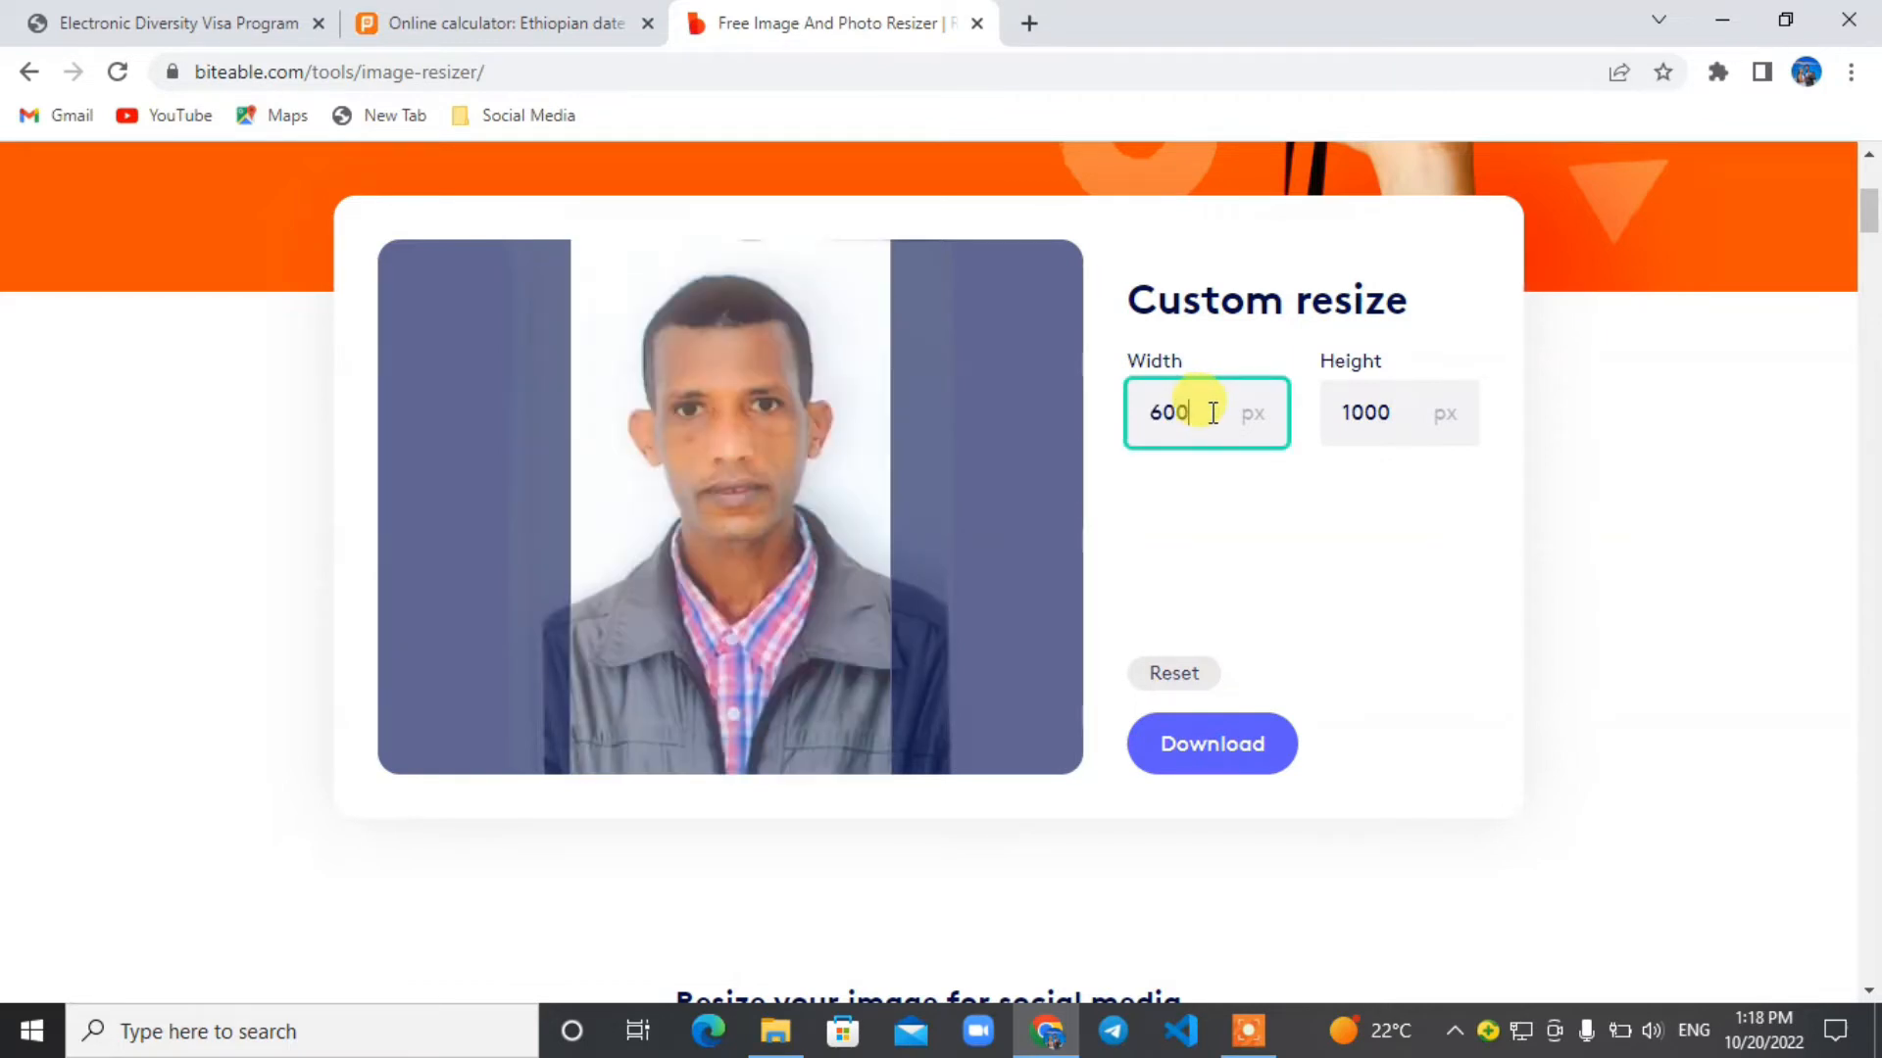
pyautogui.click(1396, 411)
pyautogui.press('BackSpace')
pyautogui.press('BackSpace')
pyautogui.press('BackSpace')
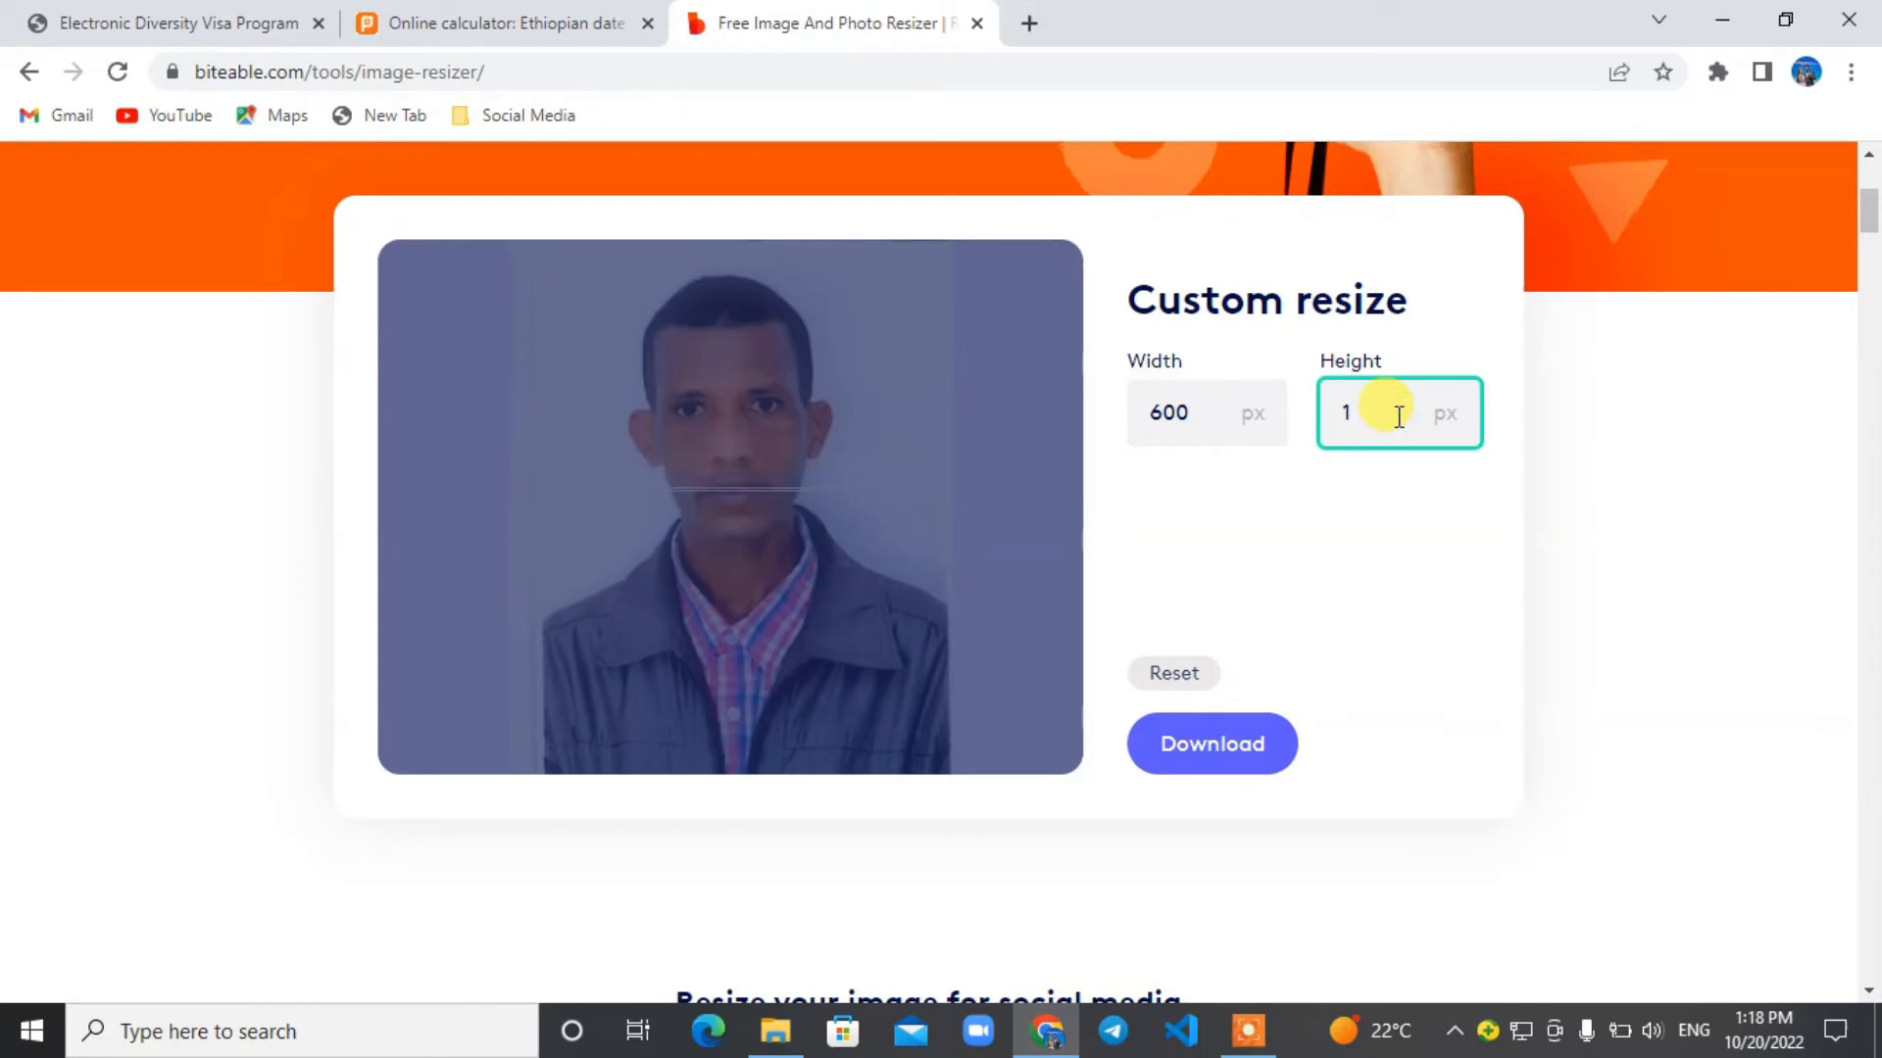
pyautogui.press('BackSpace')
pyautogui.write('600')
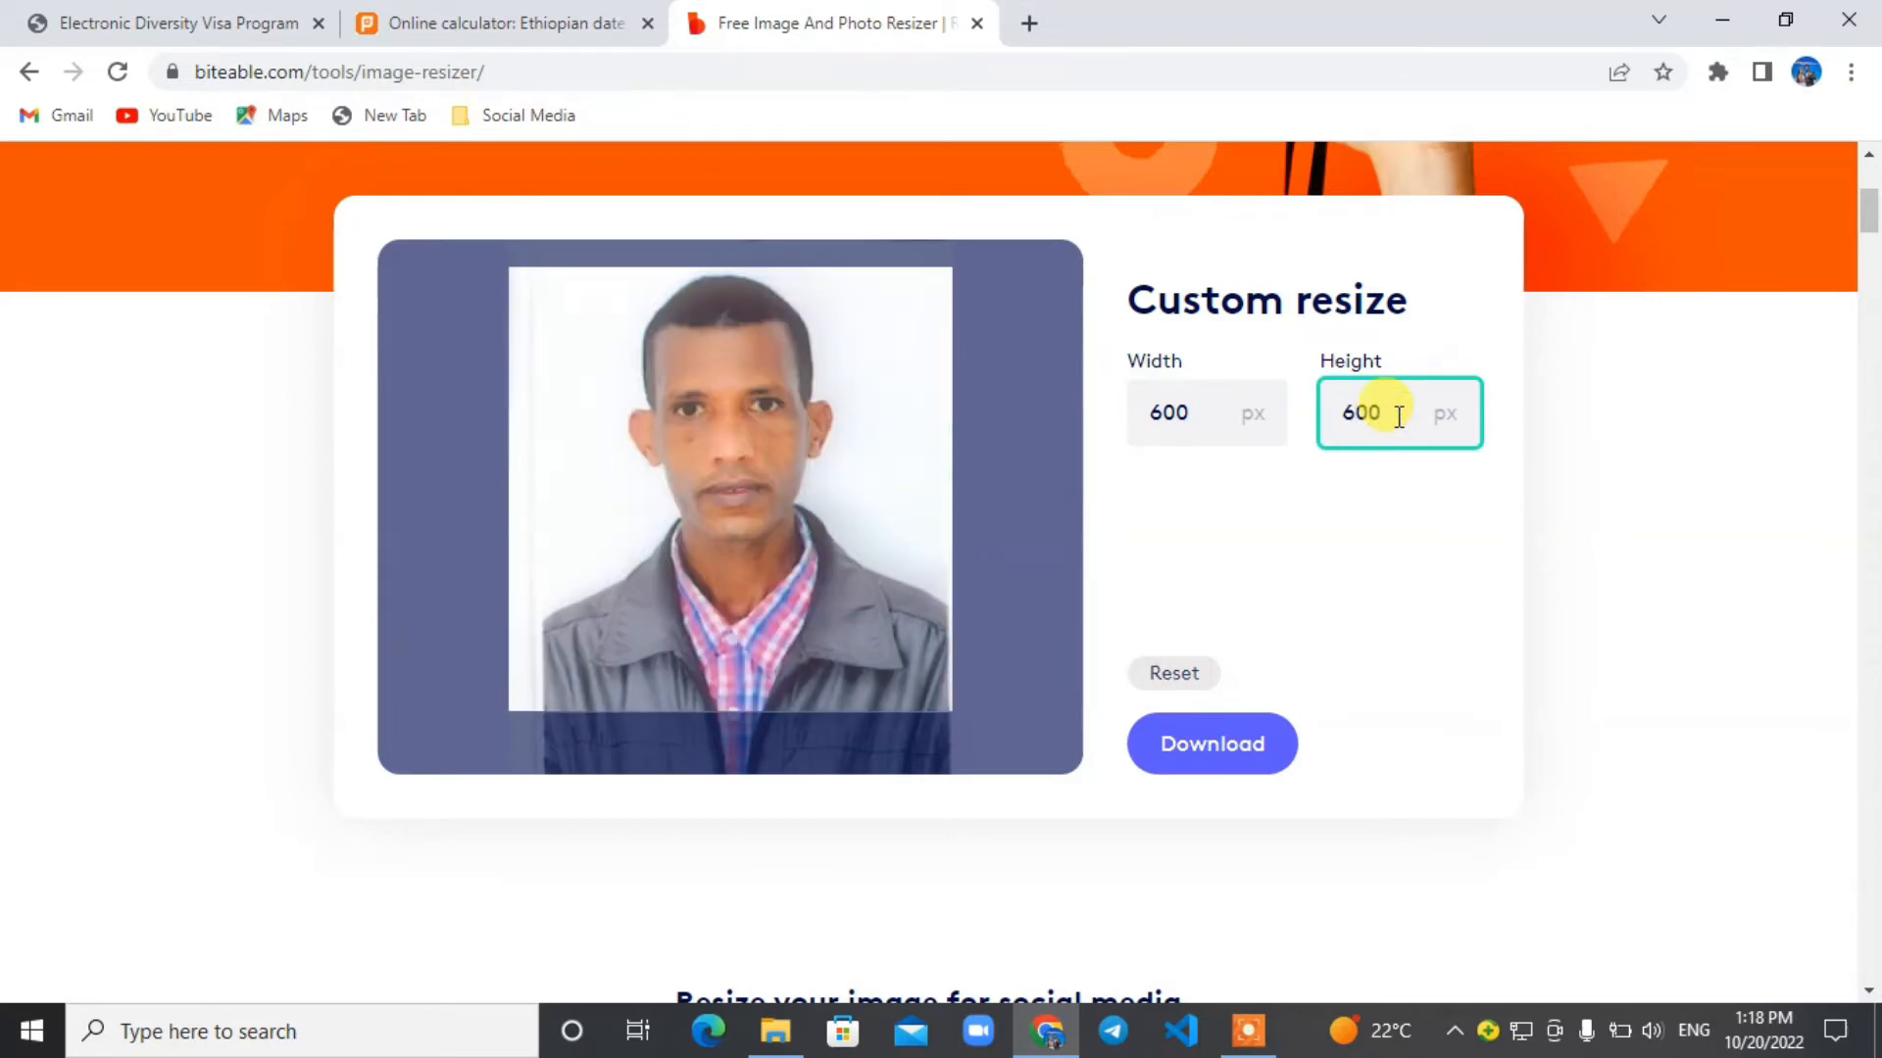
pyautogui.click(1231, 752)
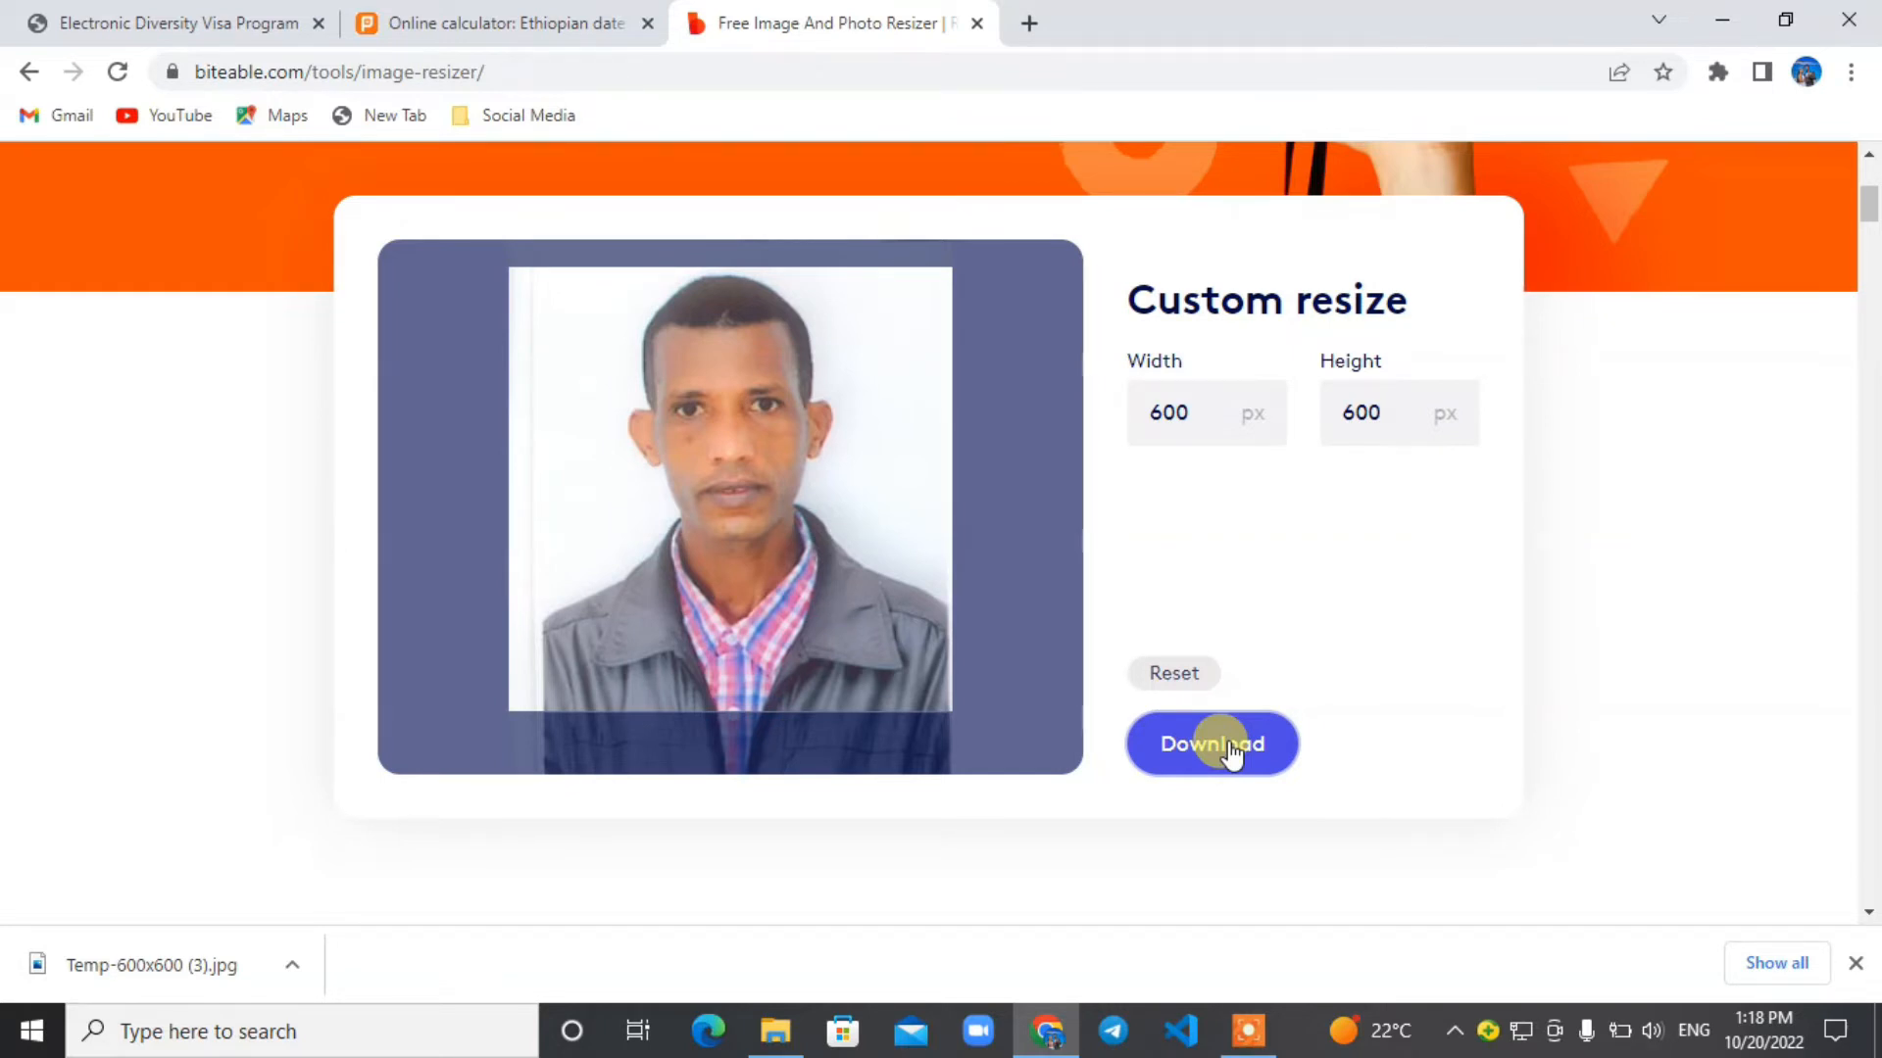
# Open imageresizer.com in a new tab and upload Temp-600x600 (3).jpg from the Downloads folder.
pyautogui.click(1029, 22)
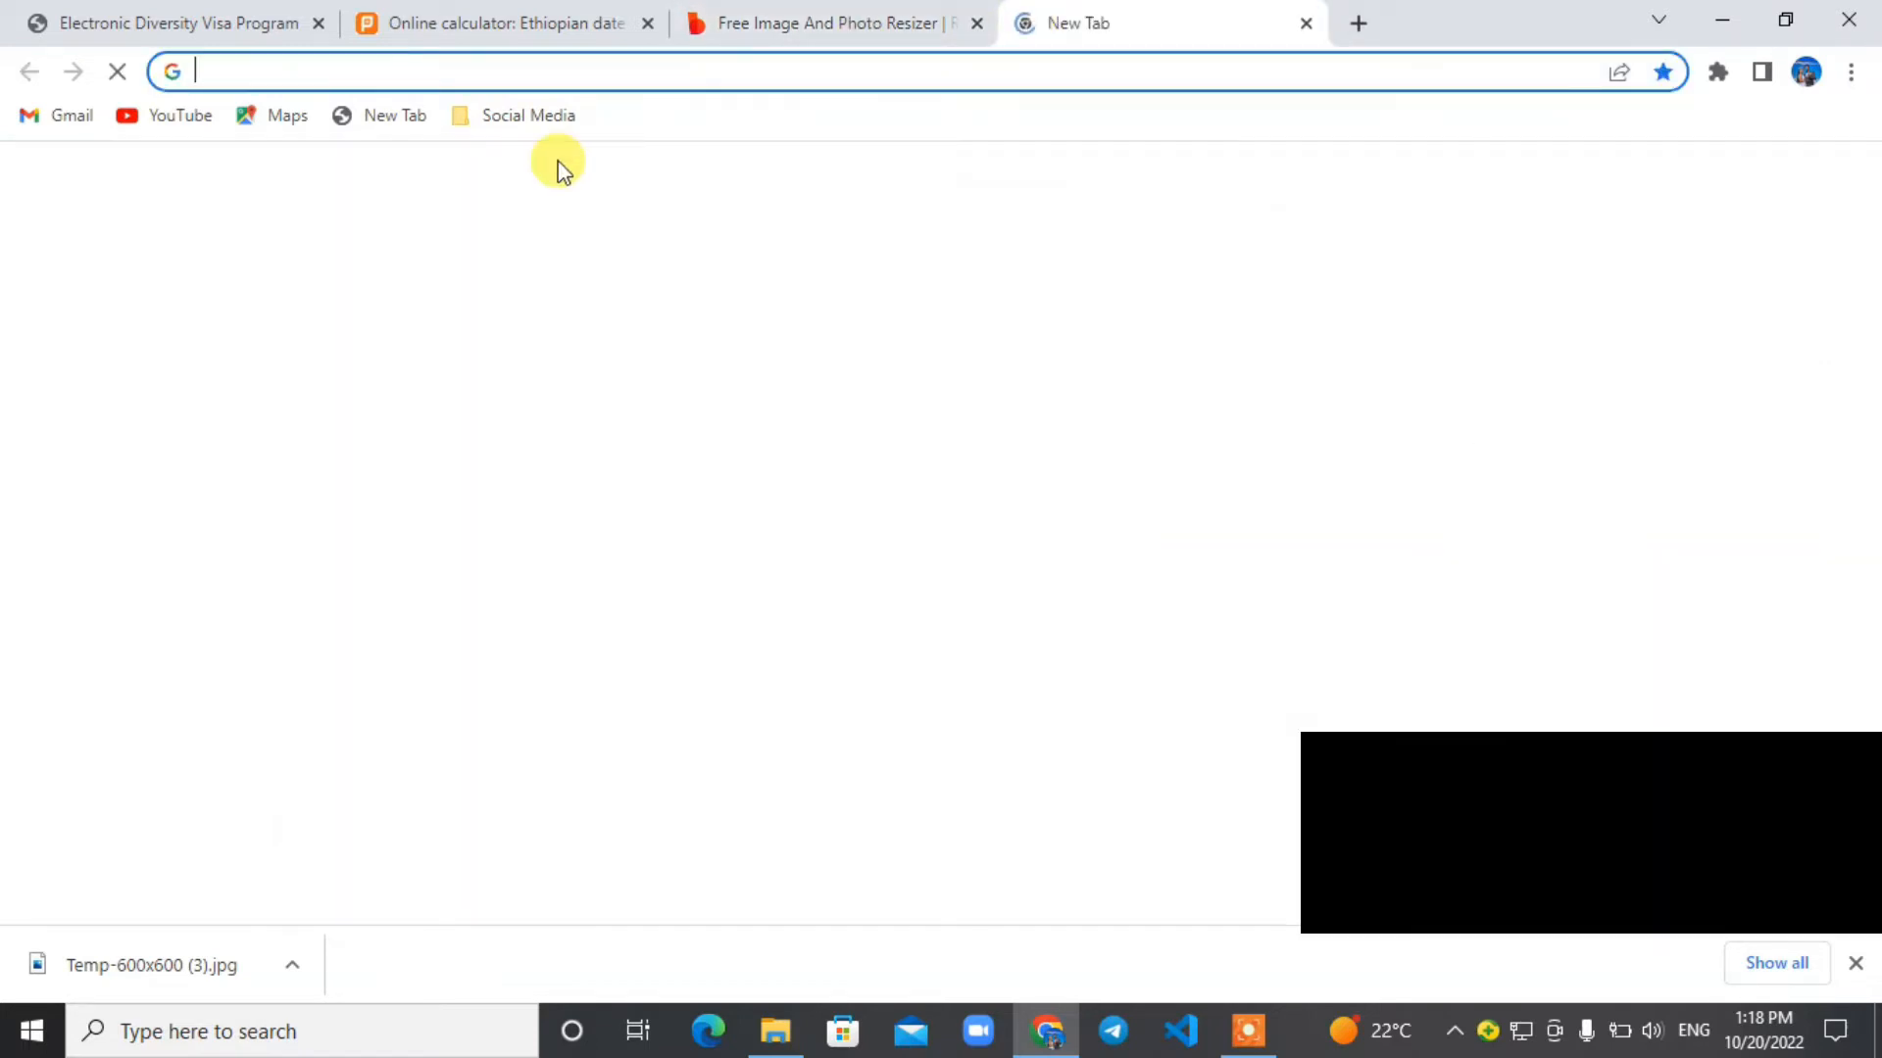
pyautogui.write('imageresizer.com')
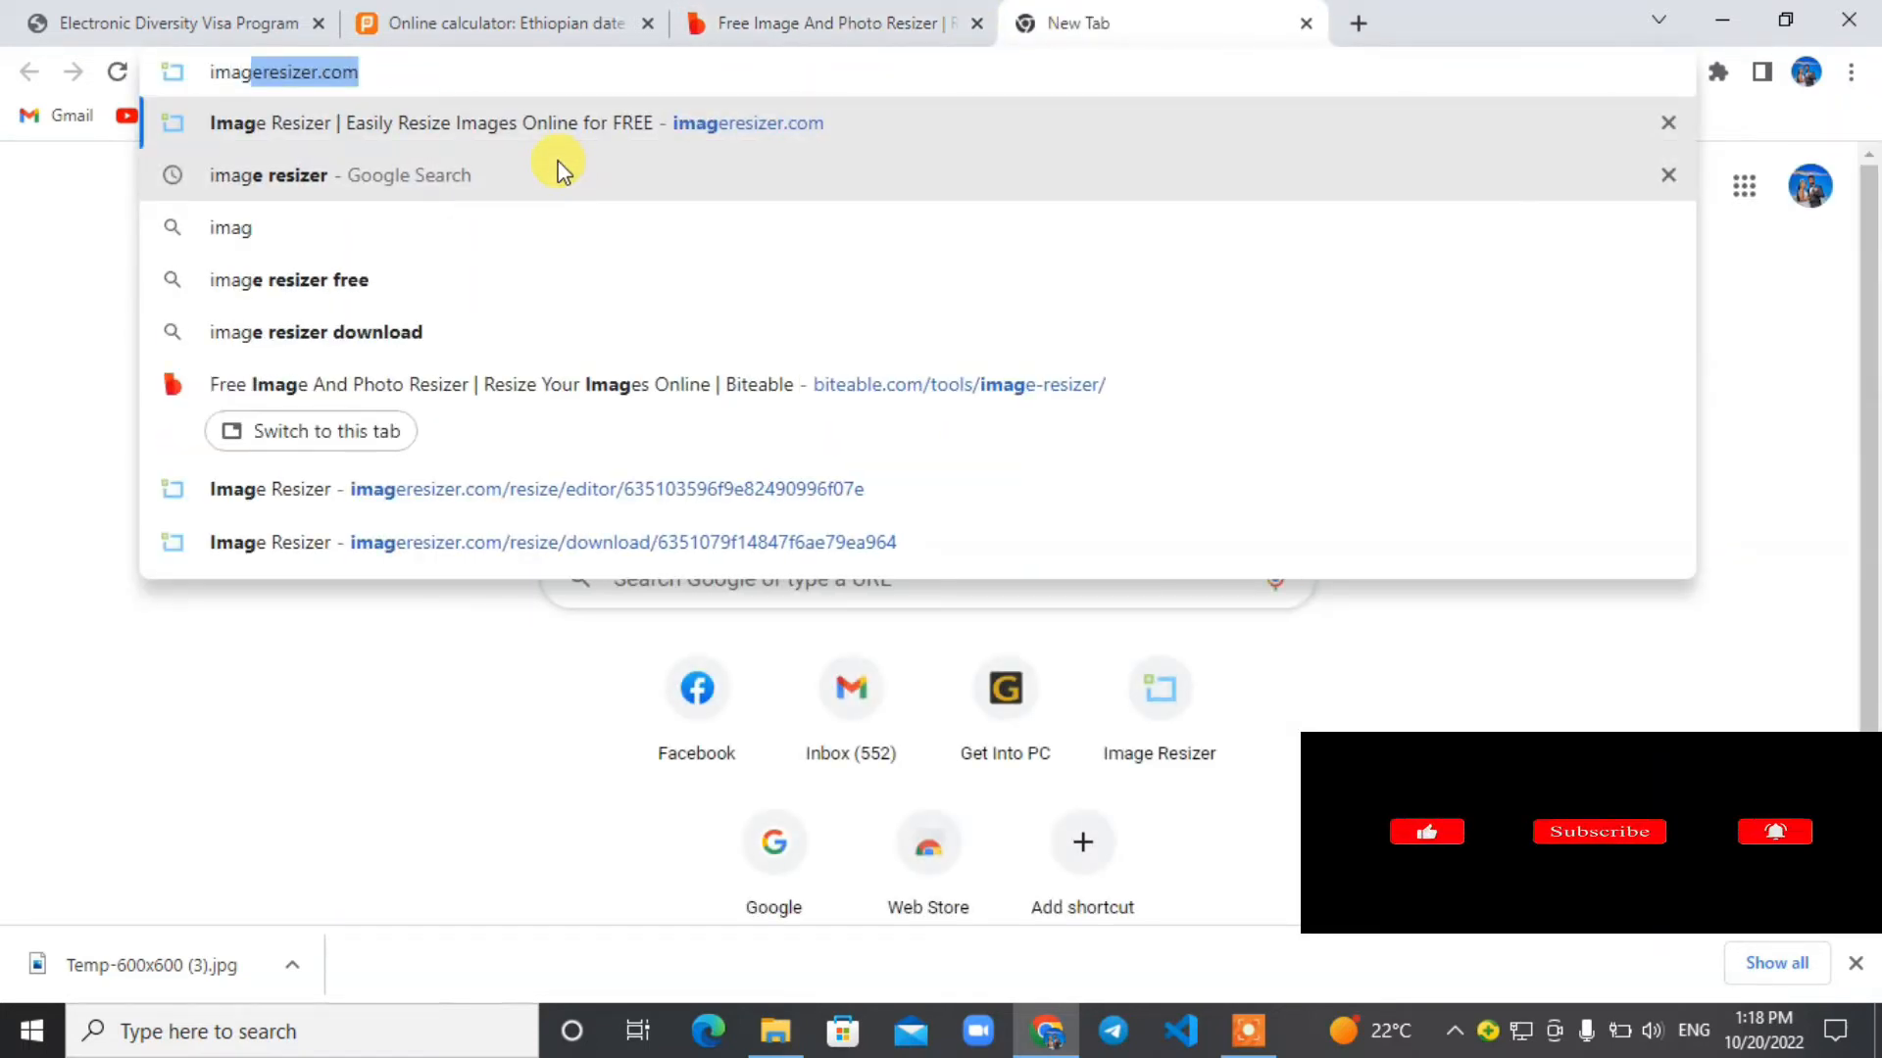
pyautogui.press('Return')
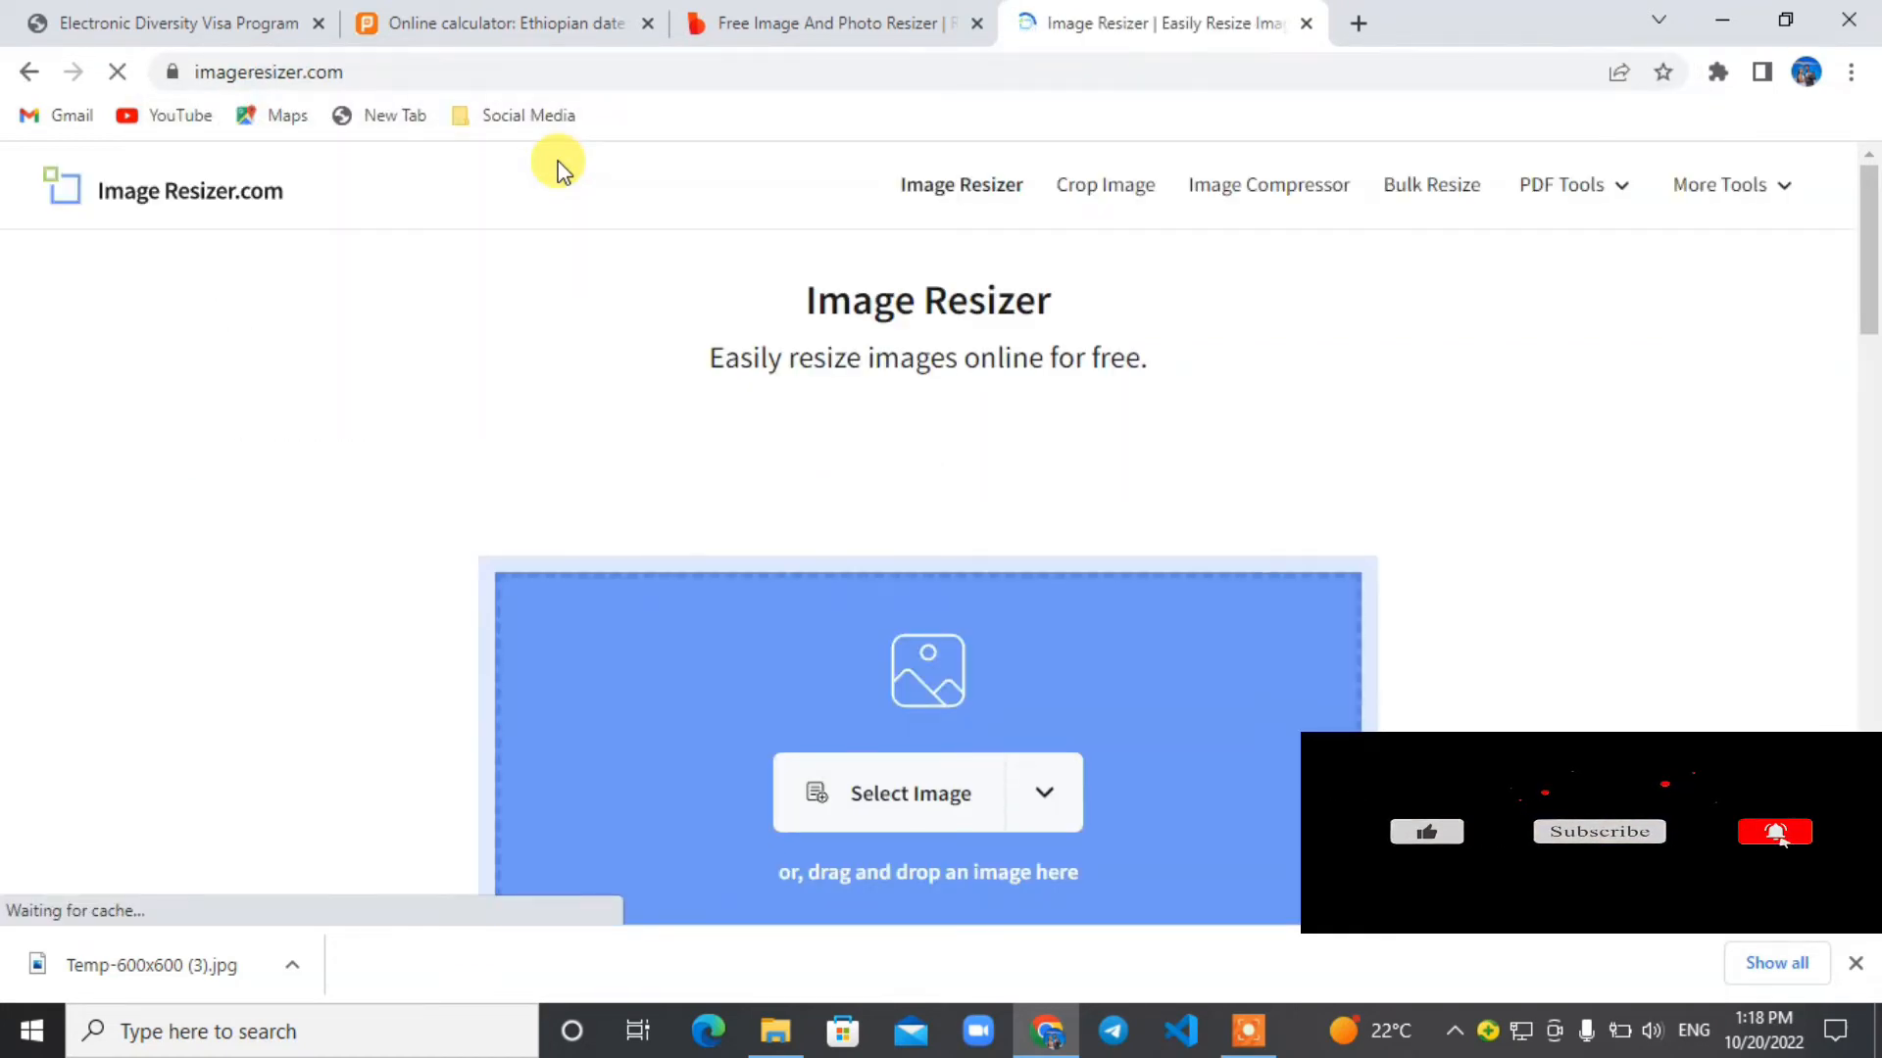
pyautogui.moveTo(1870, 230); pyautogui.dragTo(1870, 253)
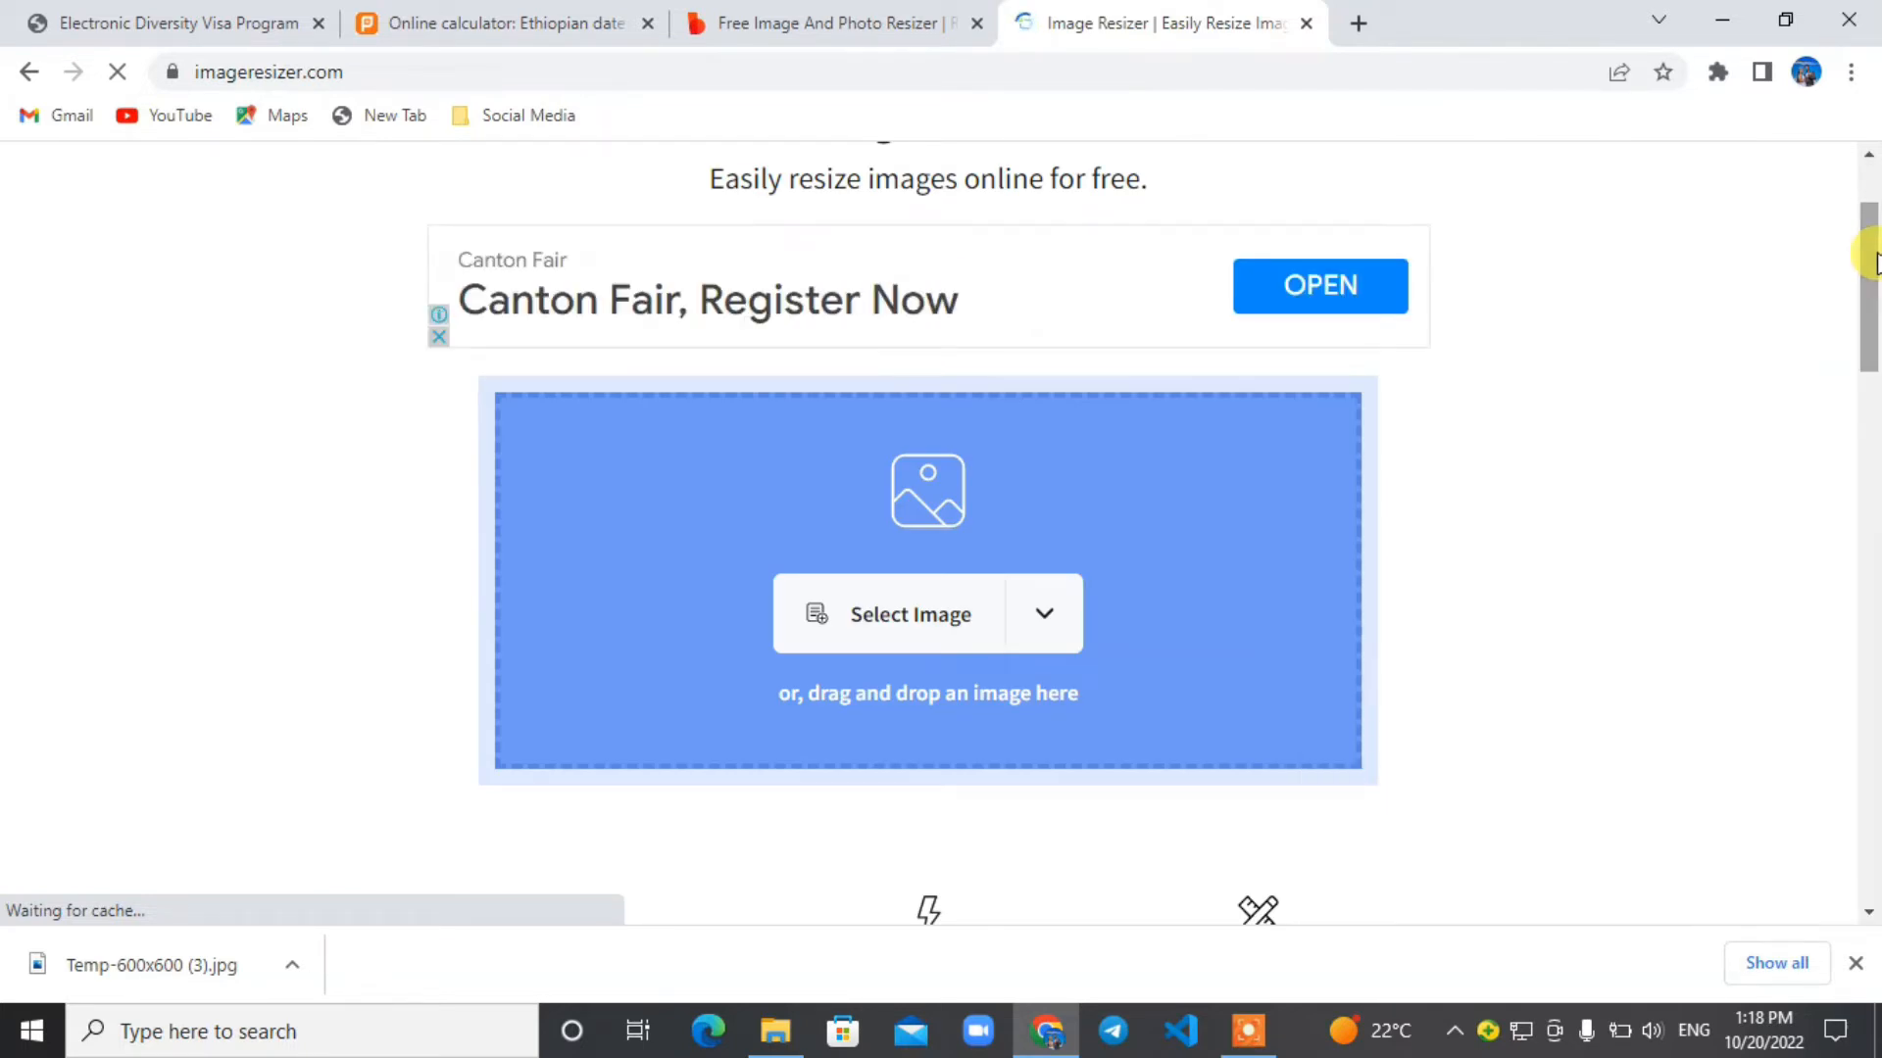
pyautogui.click(965, 645)
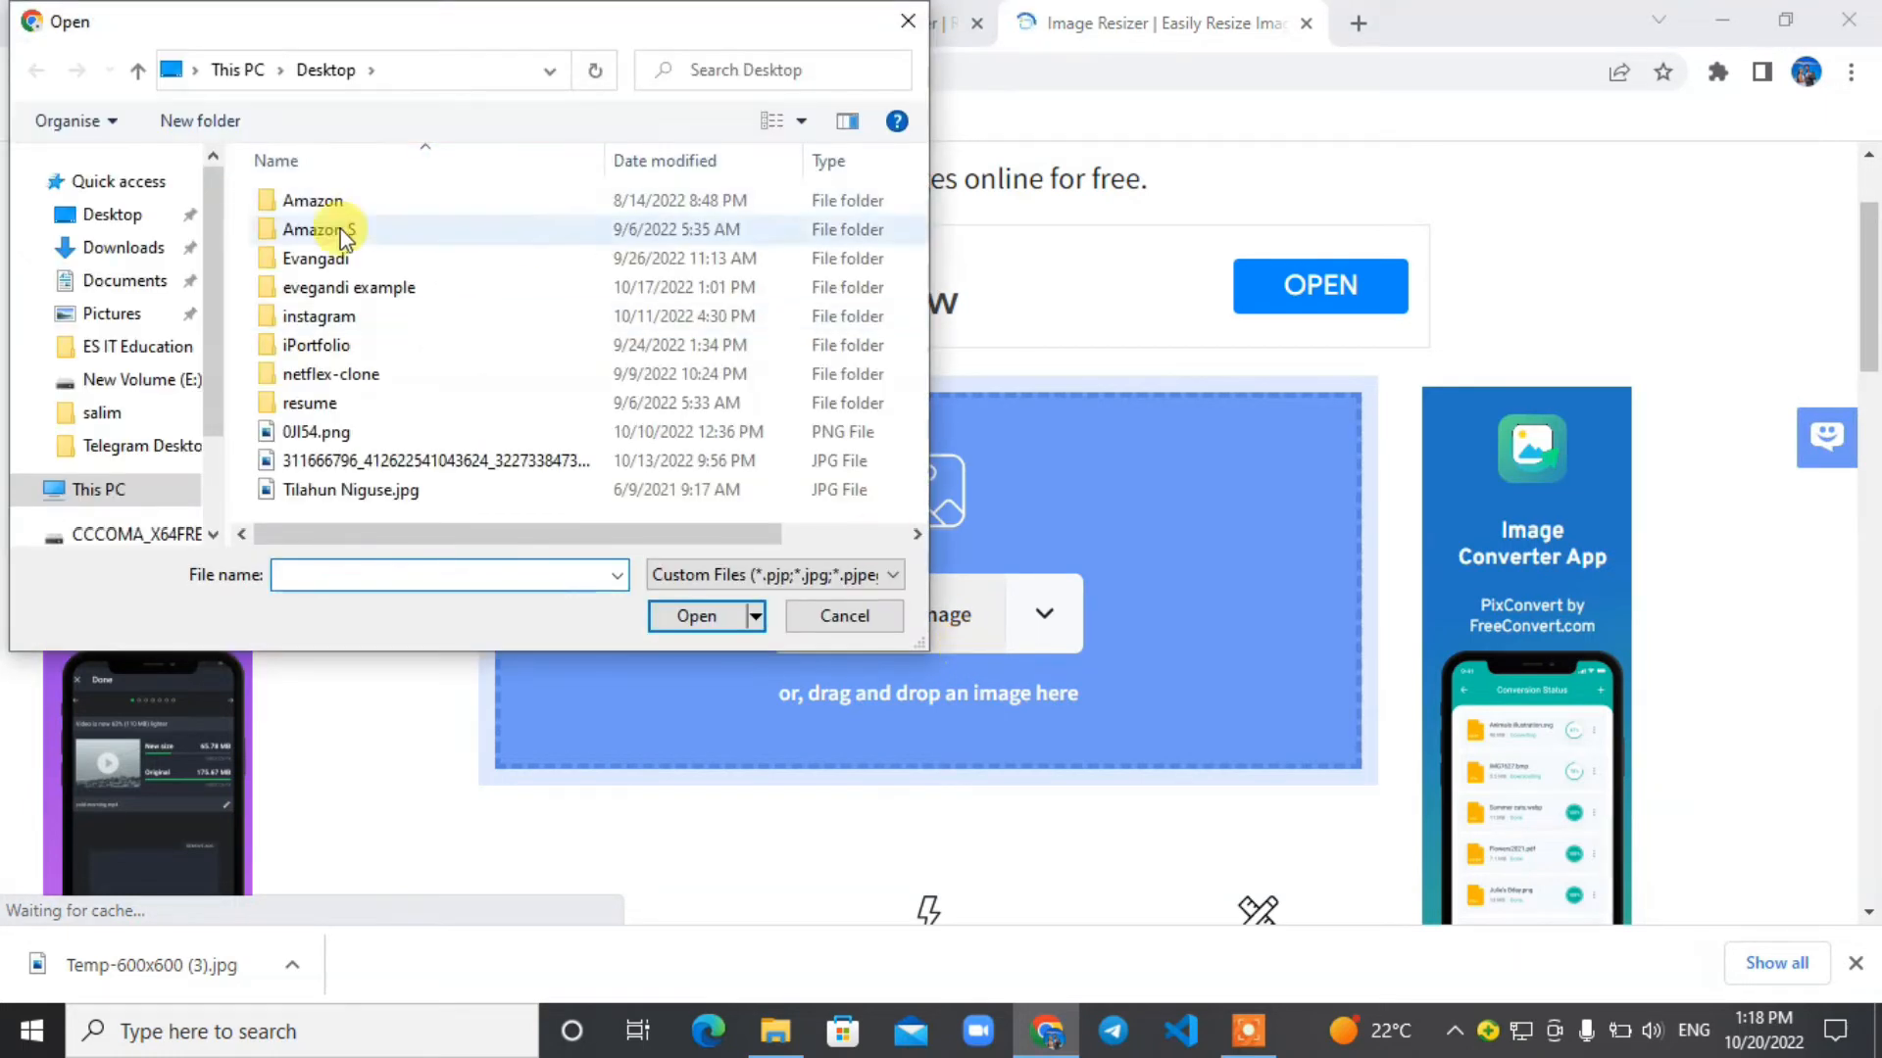
pyautogui.click(129, 249)
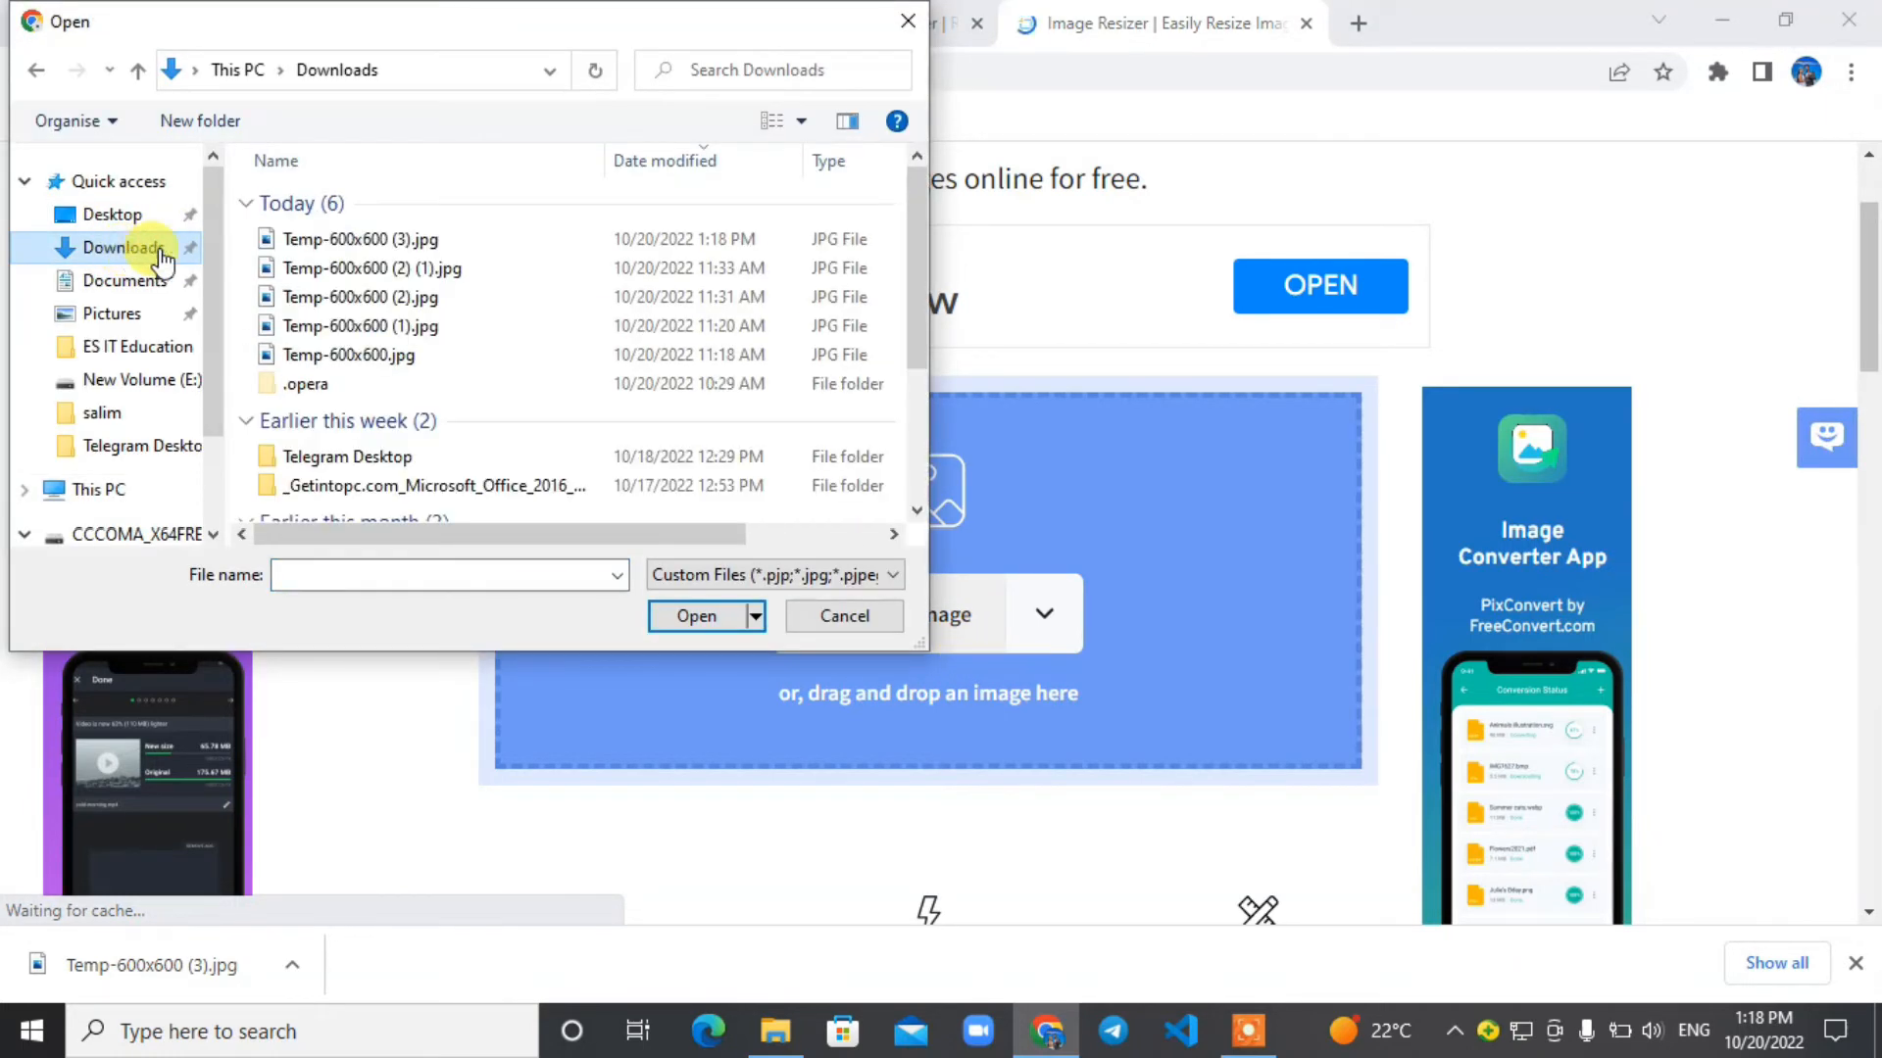
pyautogui.click(421, 240)
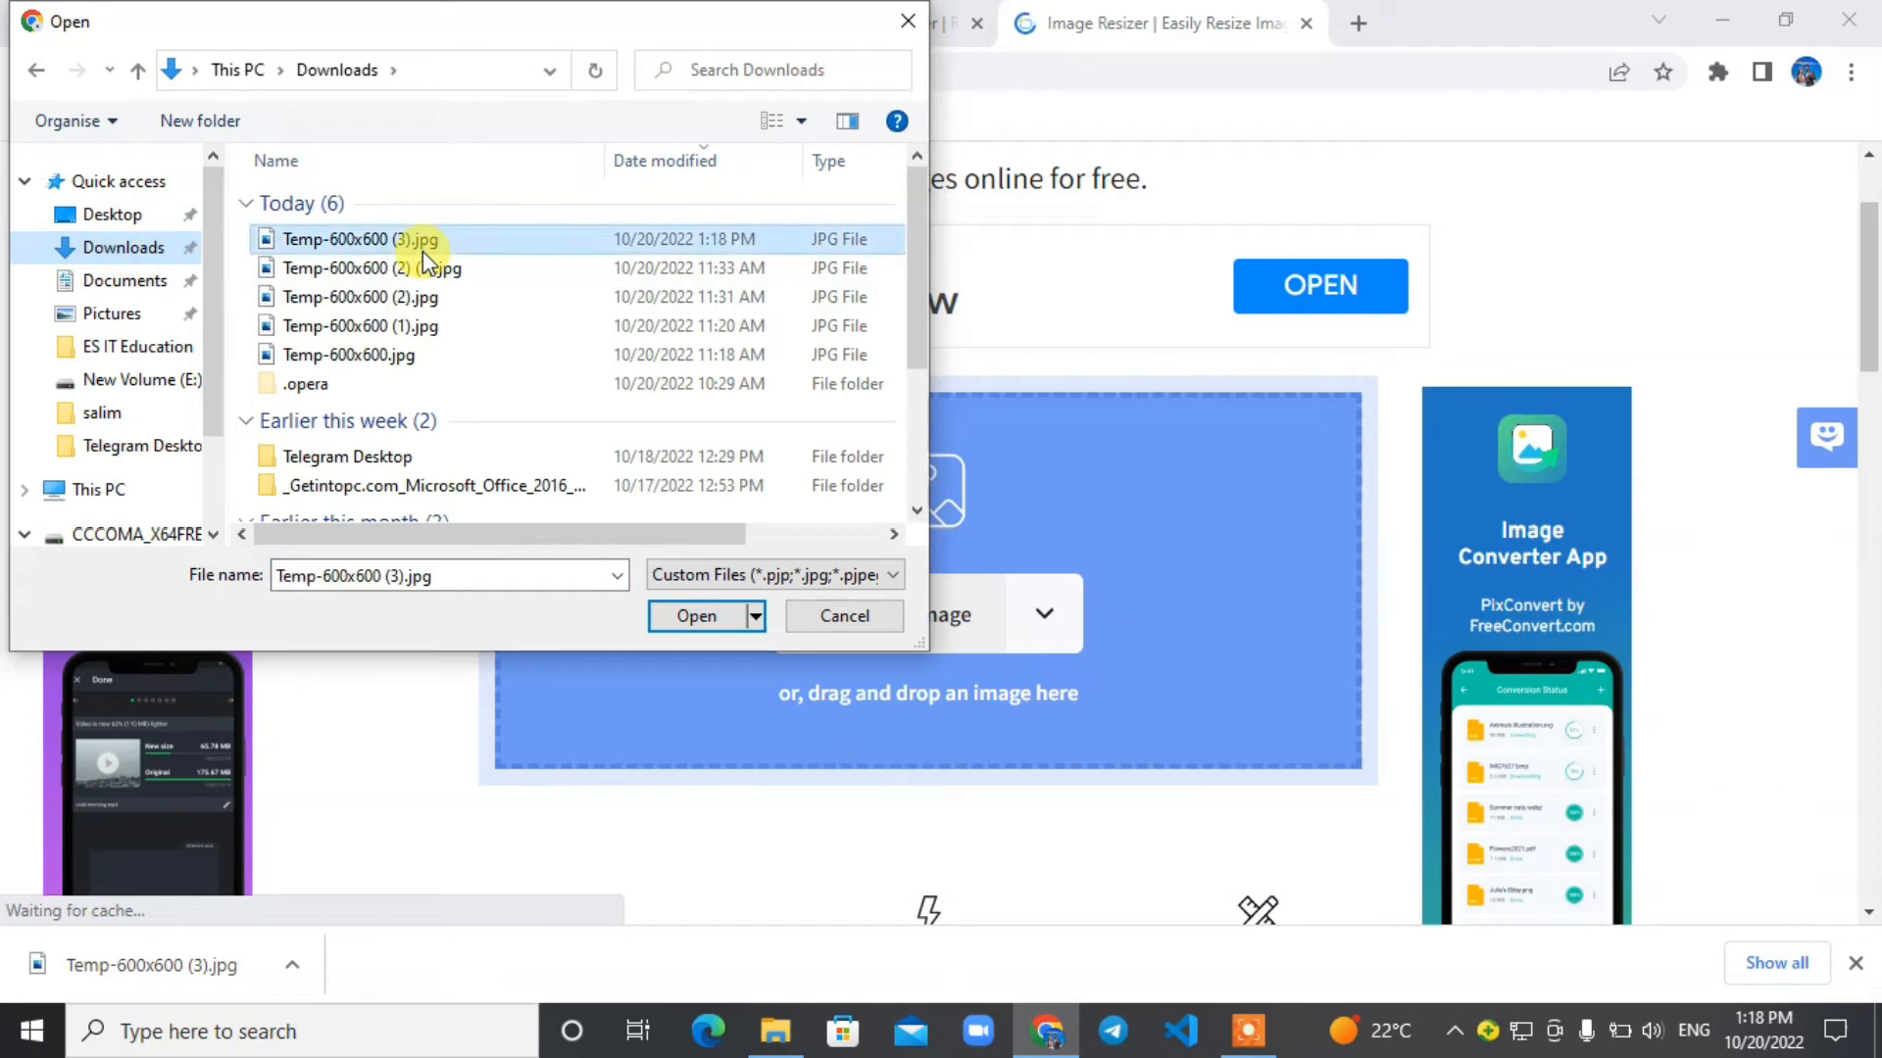
pyautogui.click(691, 621)
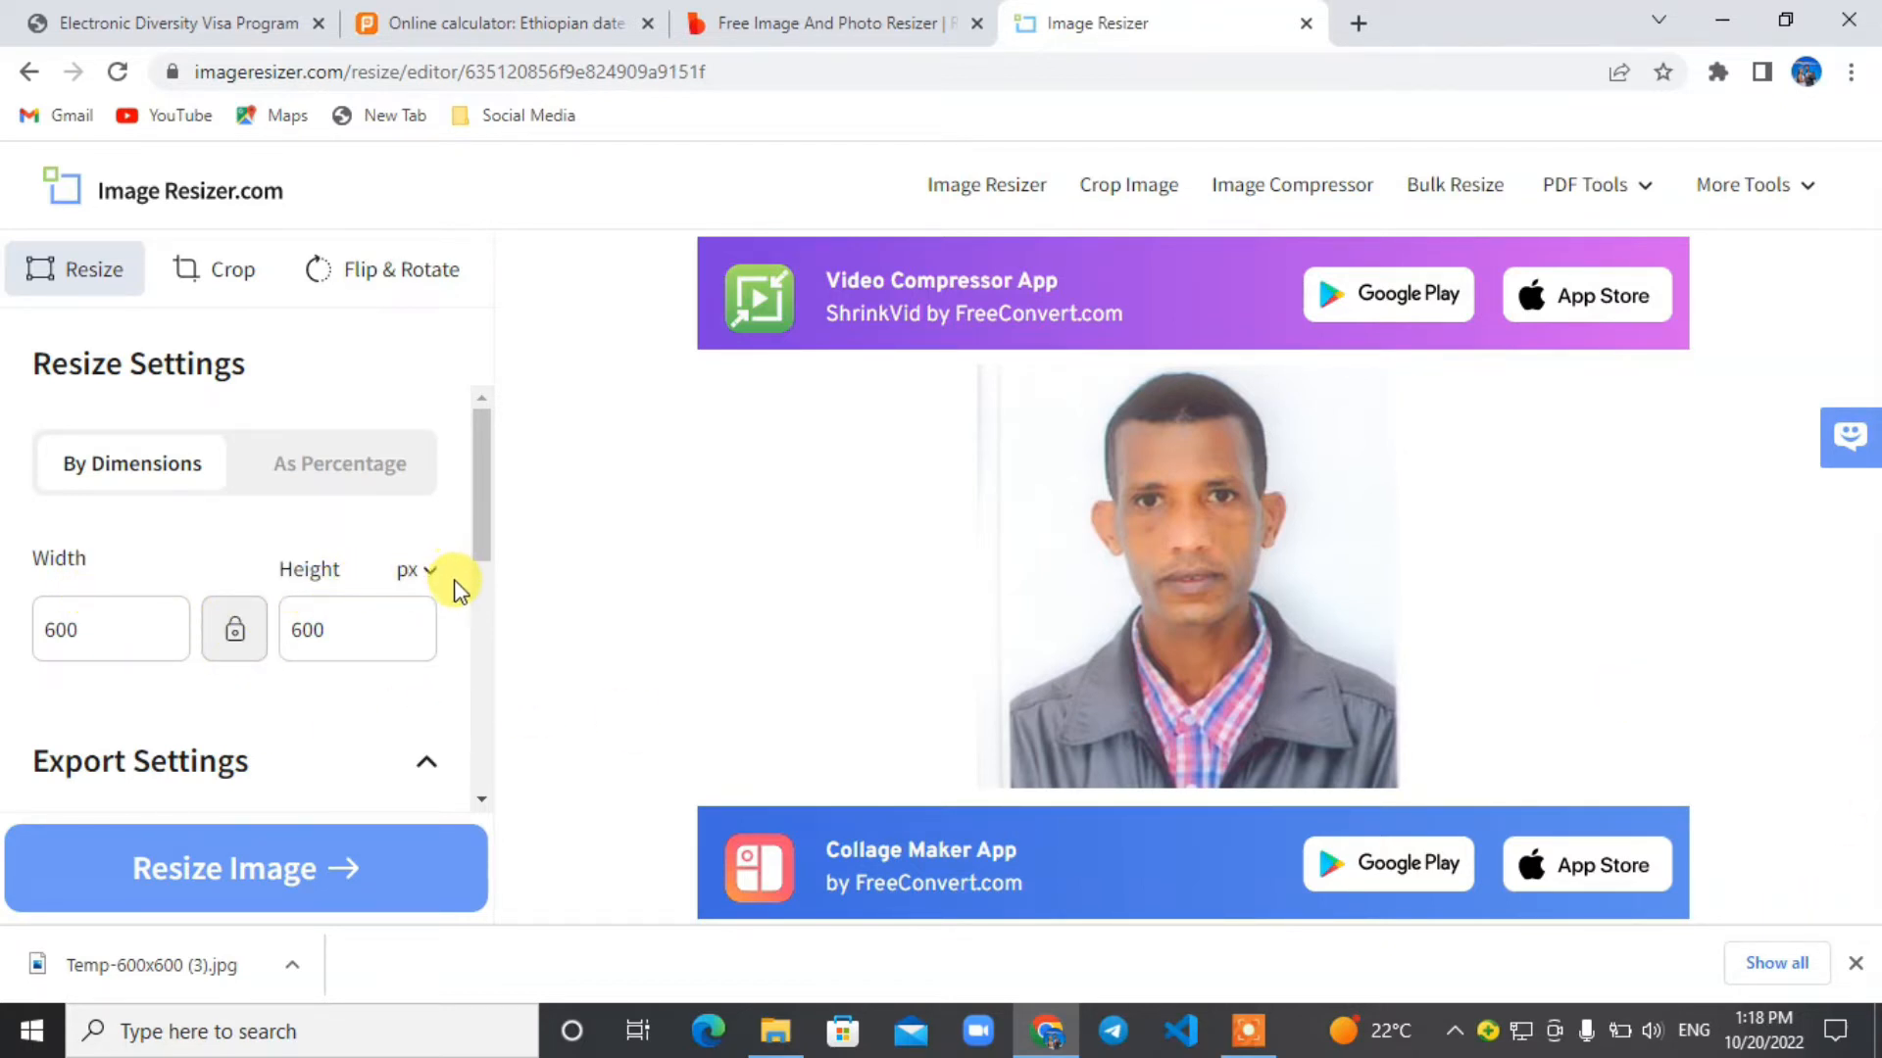
# Resize the image with a custom target file size of 240 KB and JPG as the output format.
pyautogui.moveTo(484, 538); pyautogui.dragTo(518, 679)
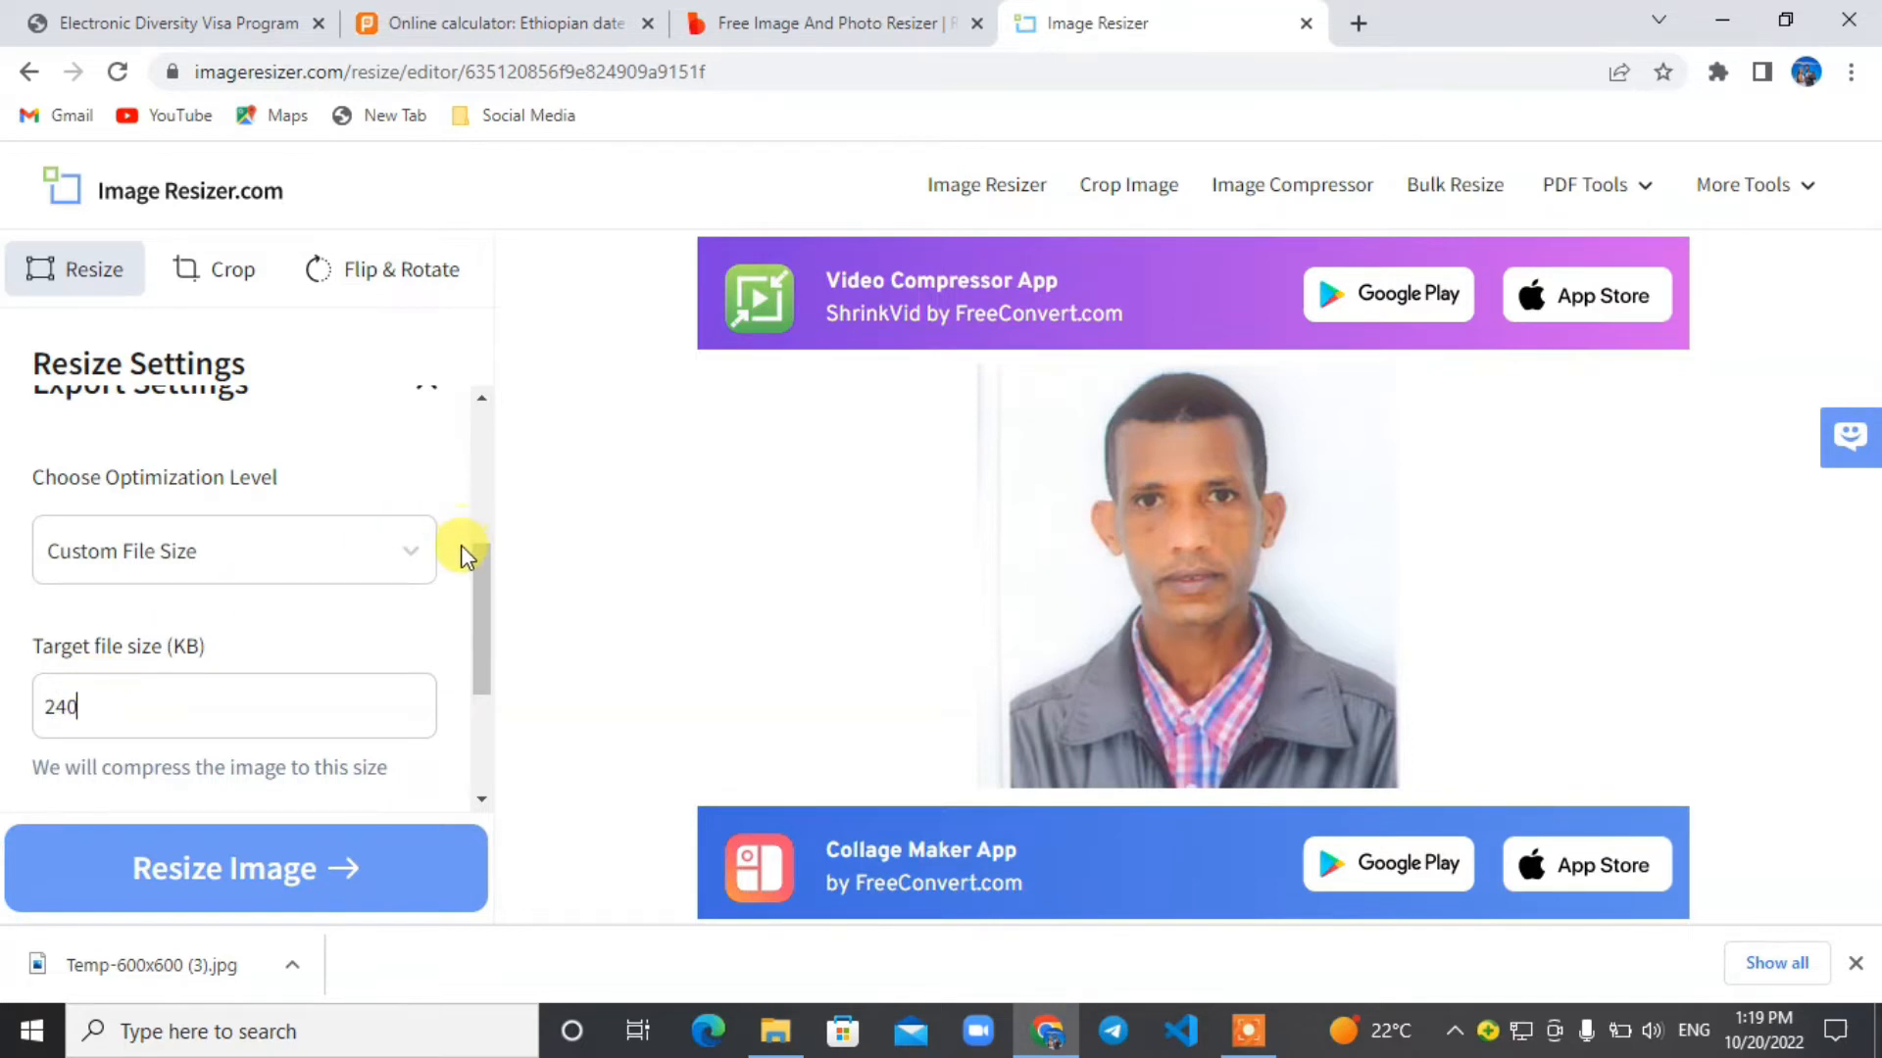
pyautogui.moveTo(484, 596); pyautogui.dragTo(490, 669)
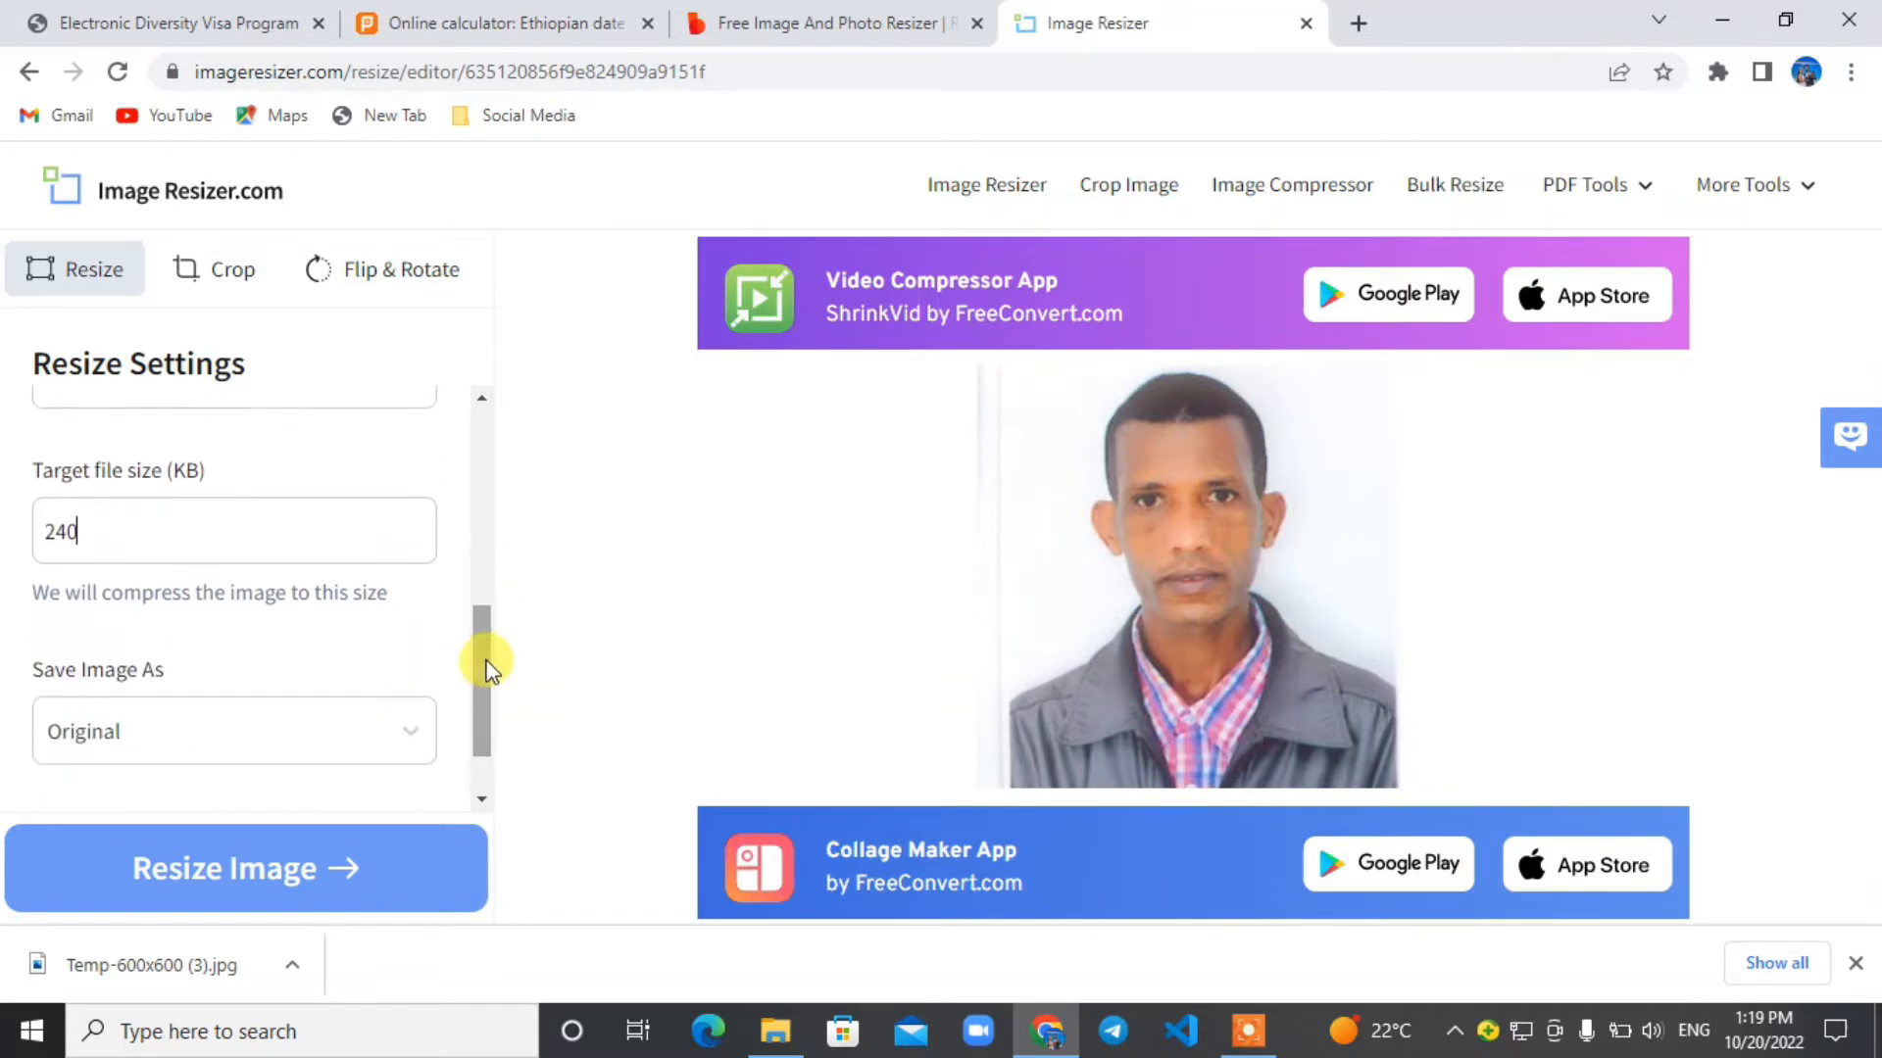
pyautogui.click(375, 747)
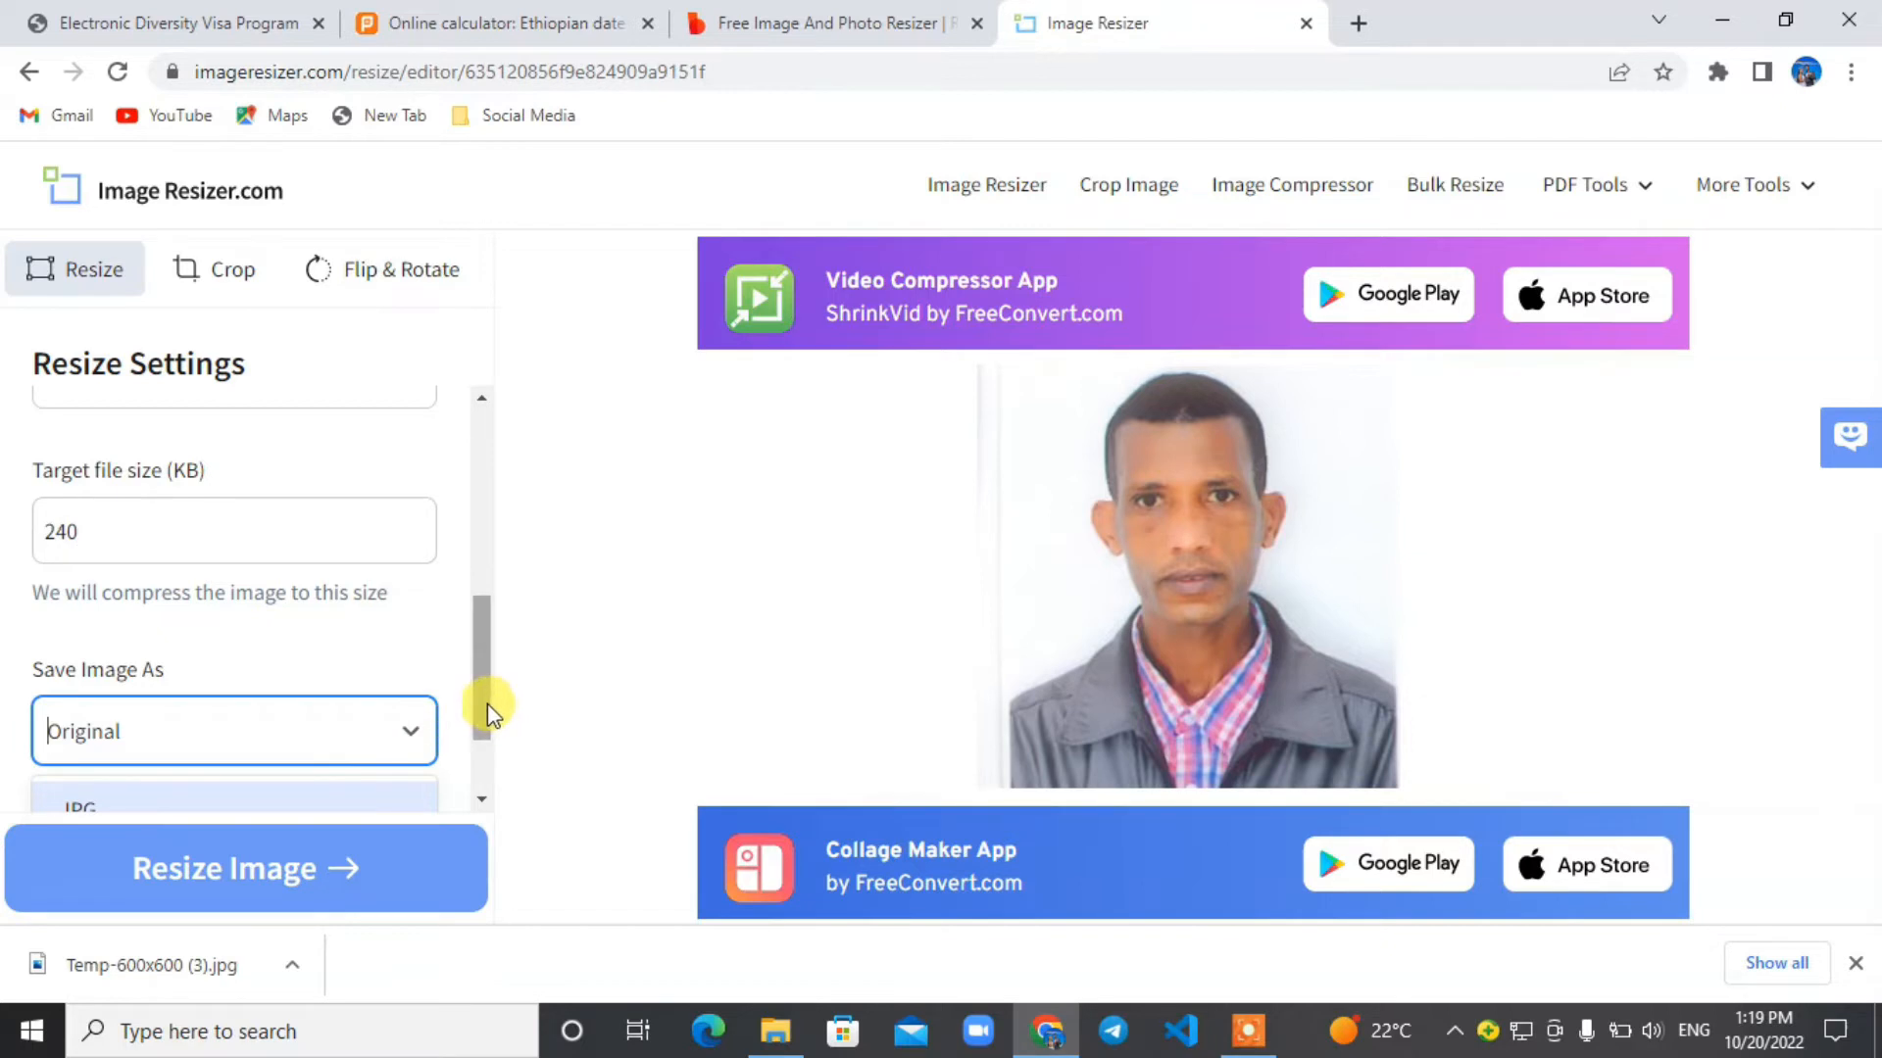
pyautogui.moveTo(484, 704); pyautogui.dragTo(486, 743)
pyautogui.click(276, 690)
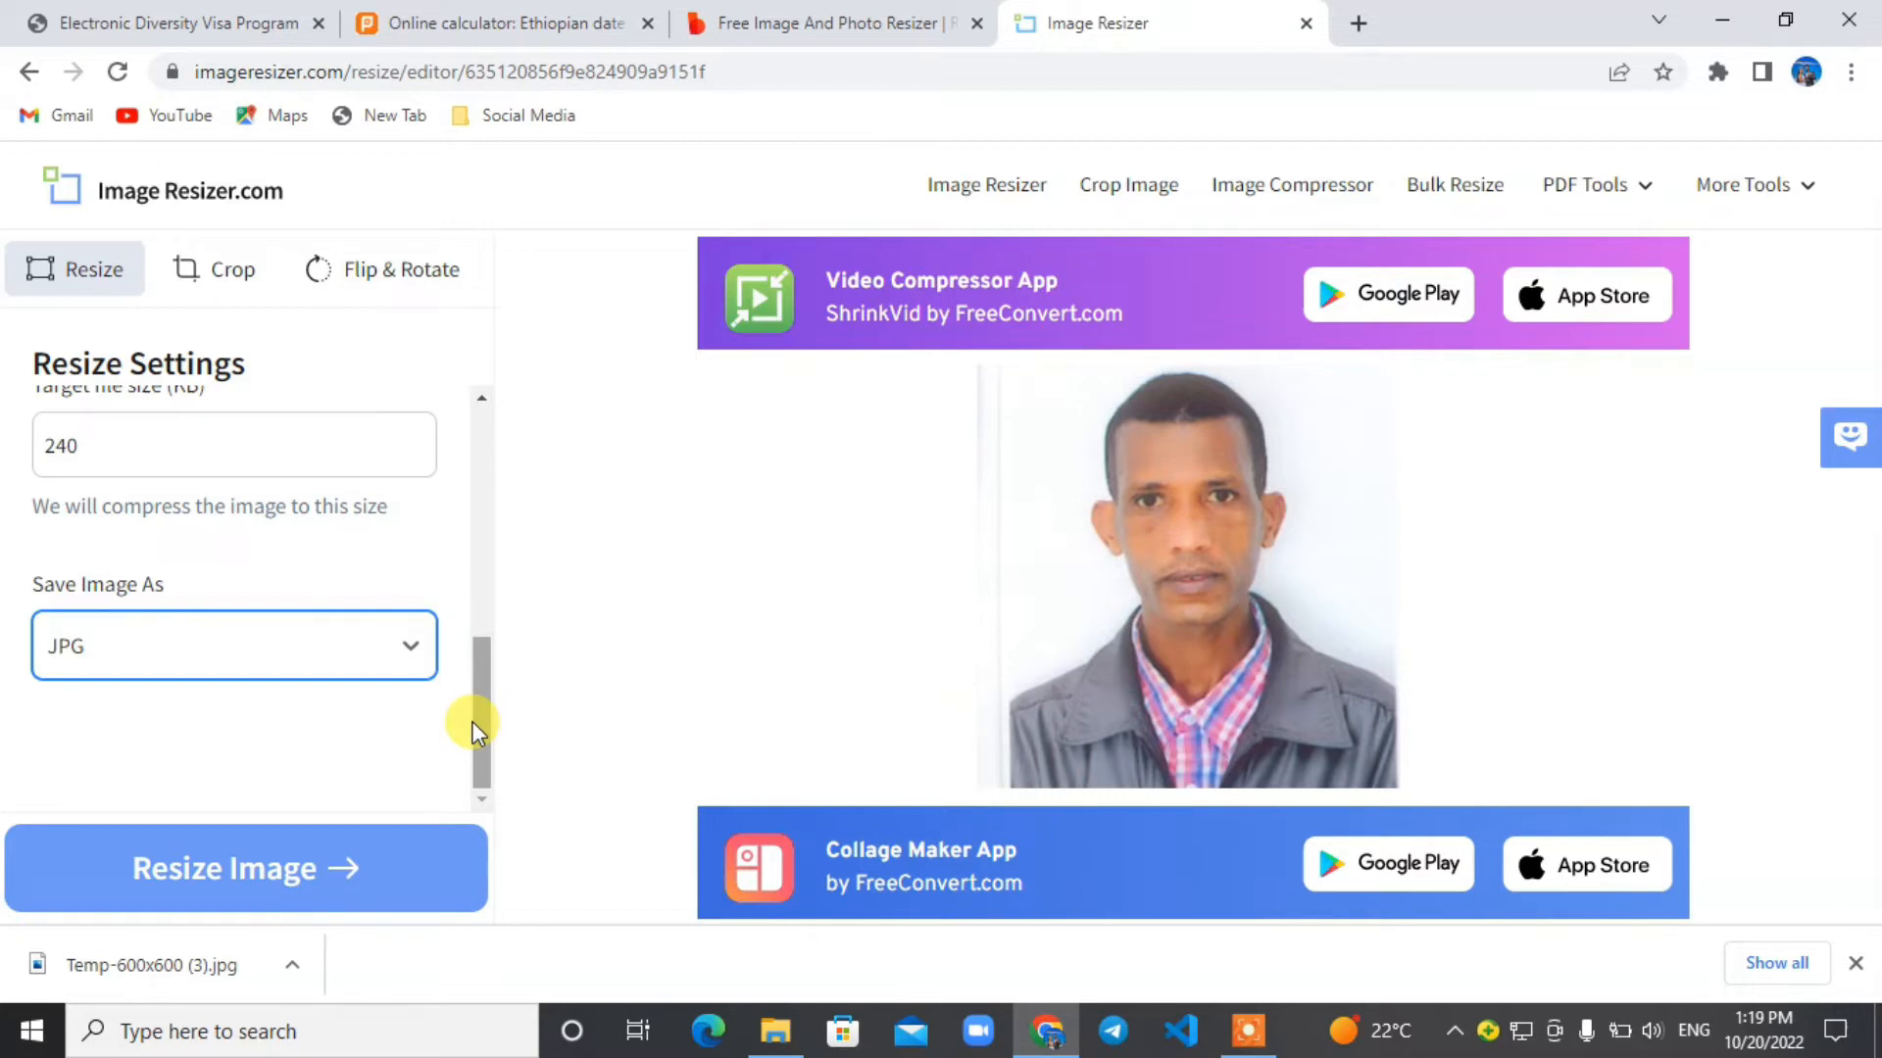
pyautogui.click(303, 864)
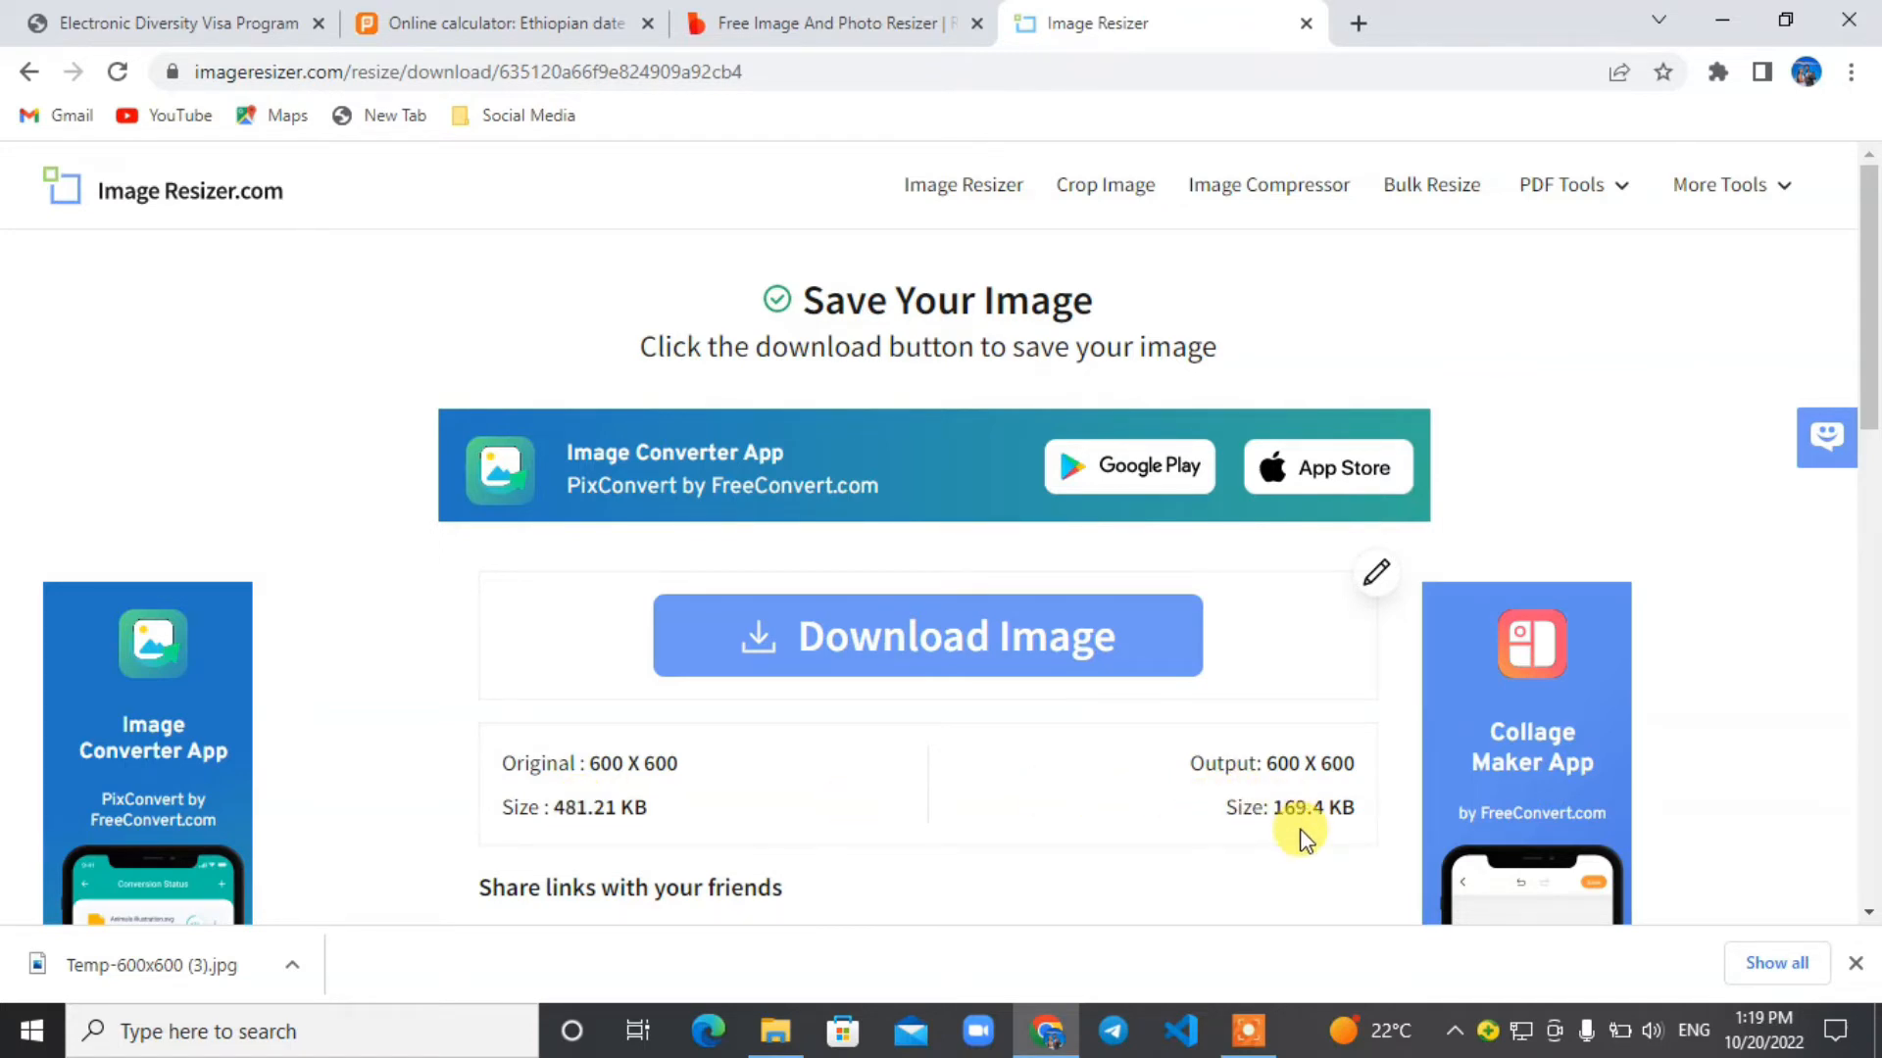
# Download the compressed image and close both the Image Resizer and Biteable pages.
pyautogui.click(1050, 635)
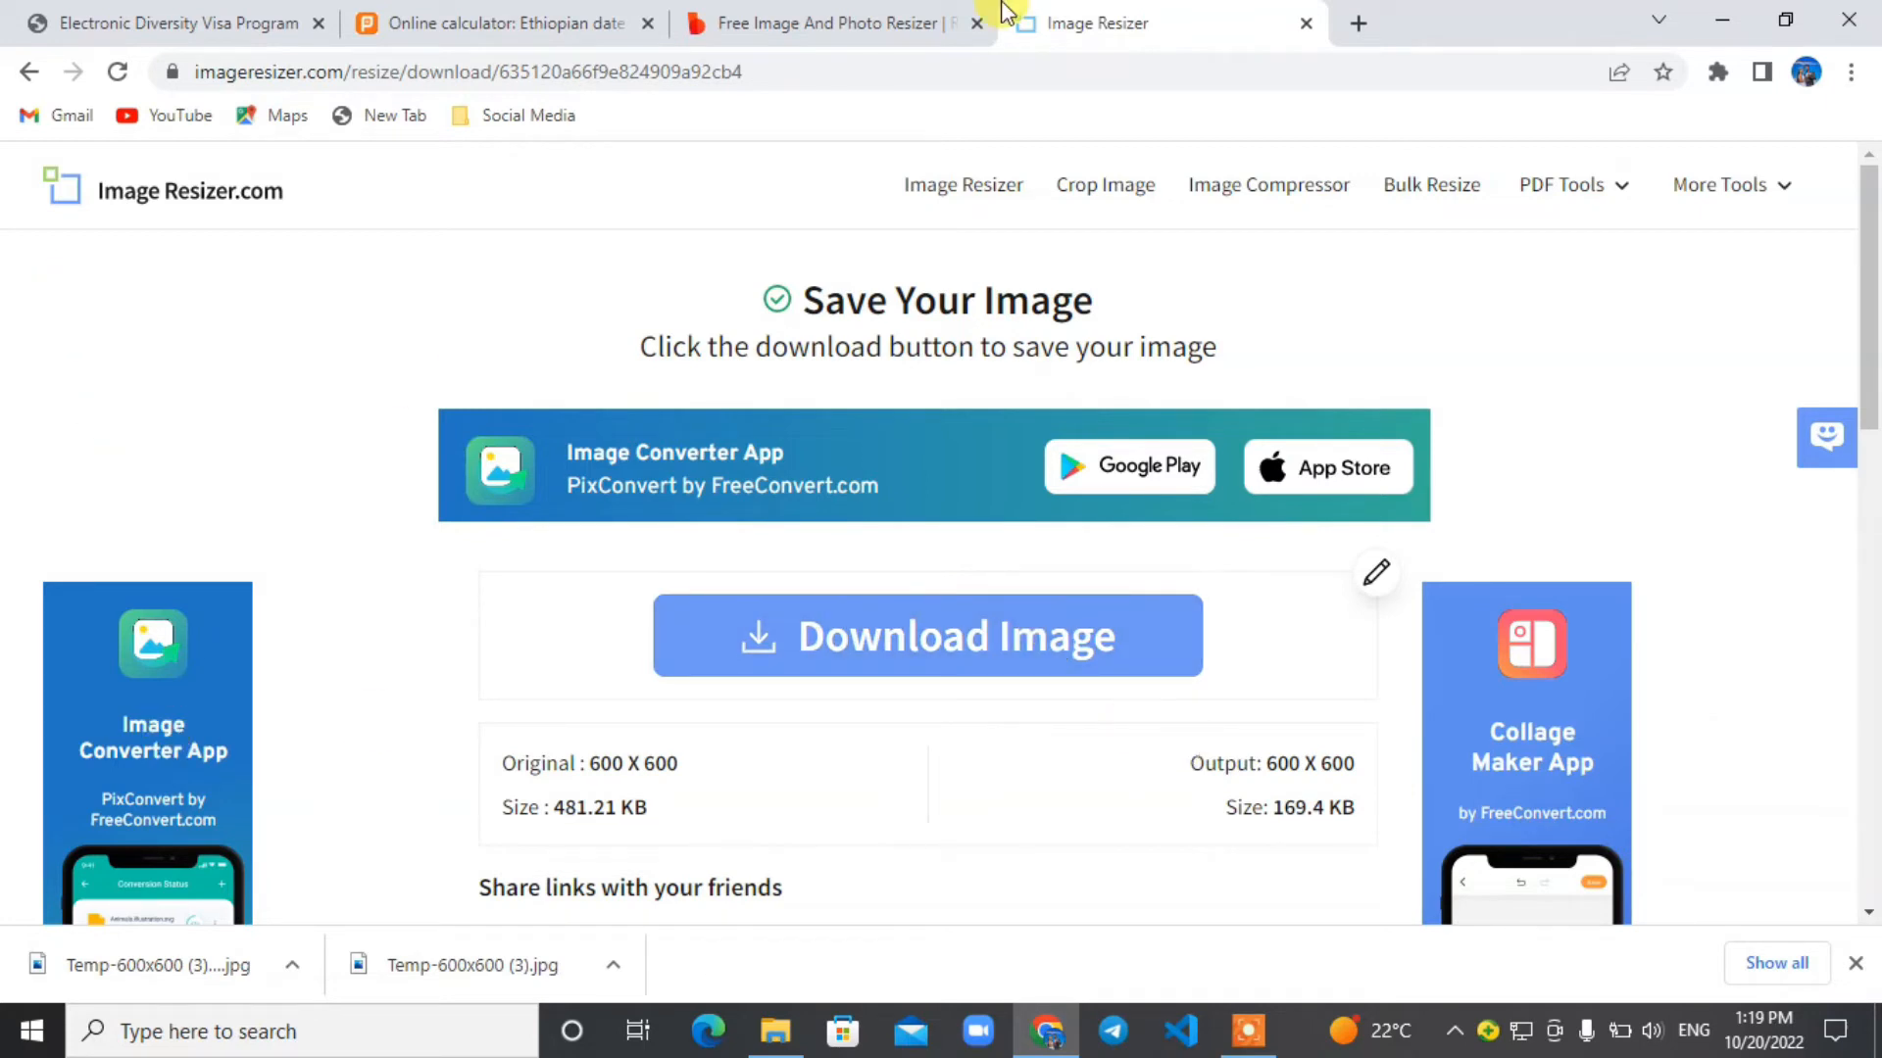
pyautogui.click(1305, 22)
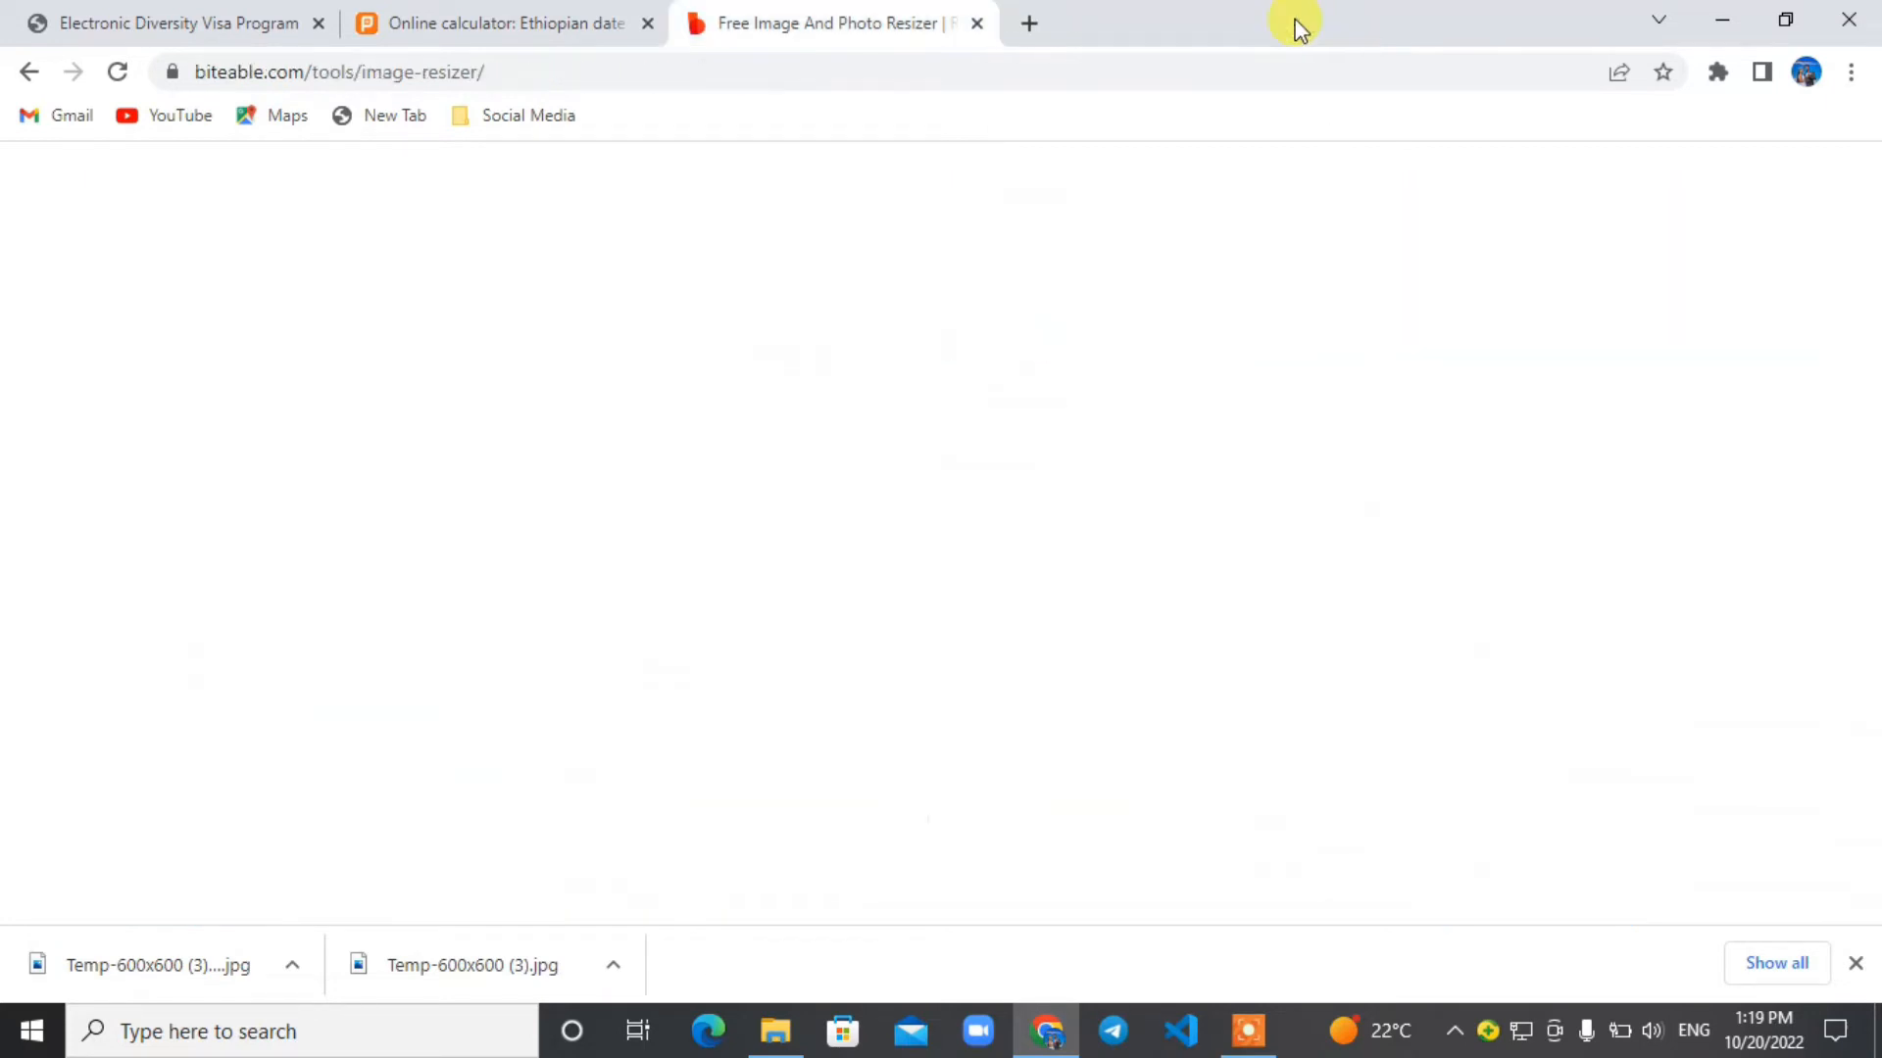
pyautogui.click(978, 22)
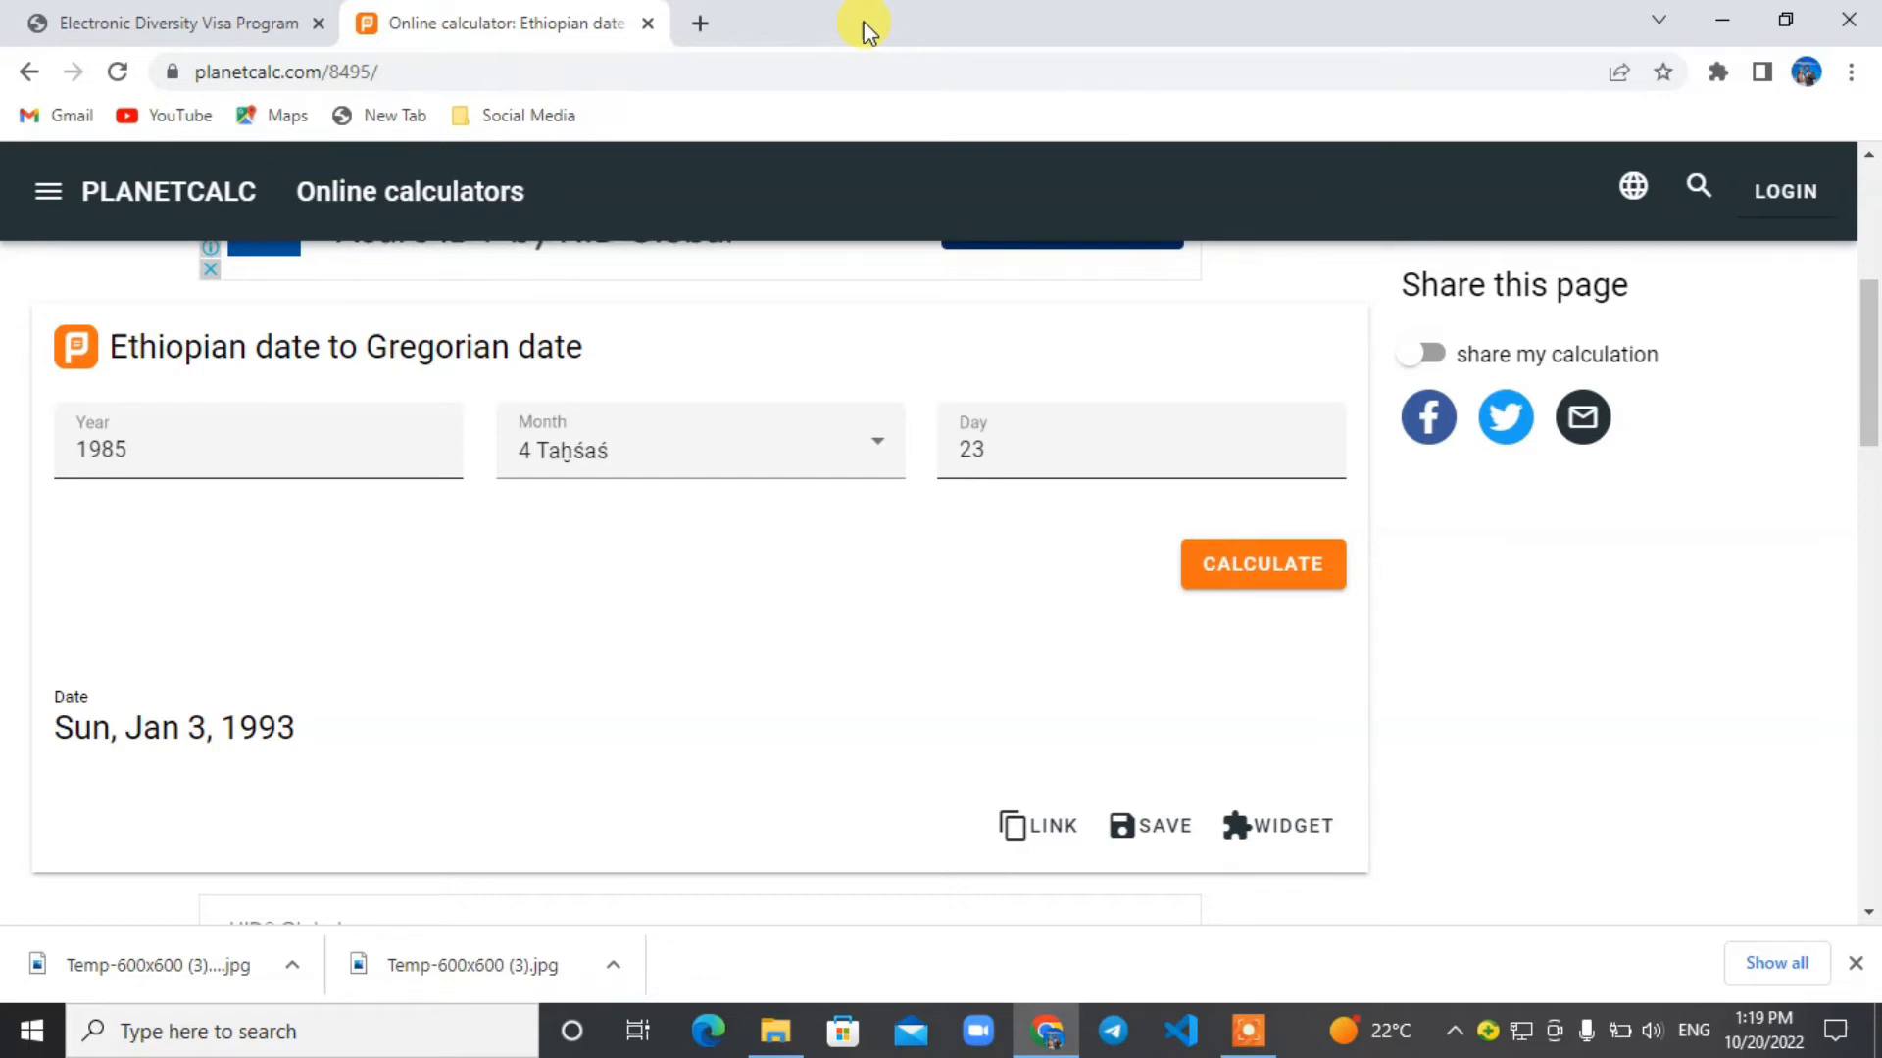
# Search for "dv lottery photo checker" in a new tab and open the DV Lottery Photo Checker on dvlottery.me.
pyautogui.click(686, 22)
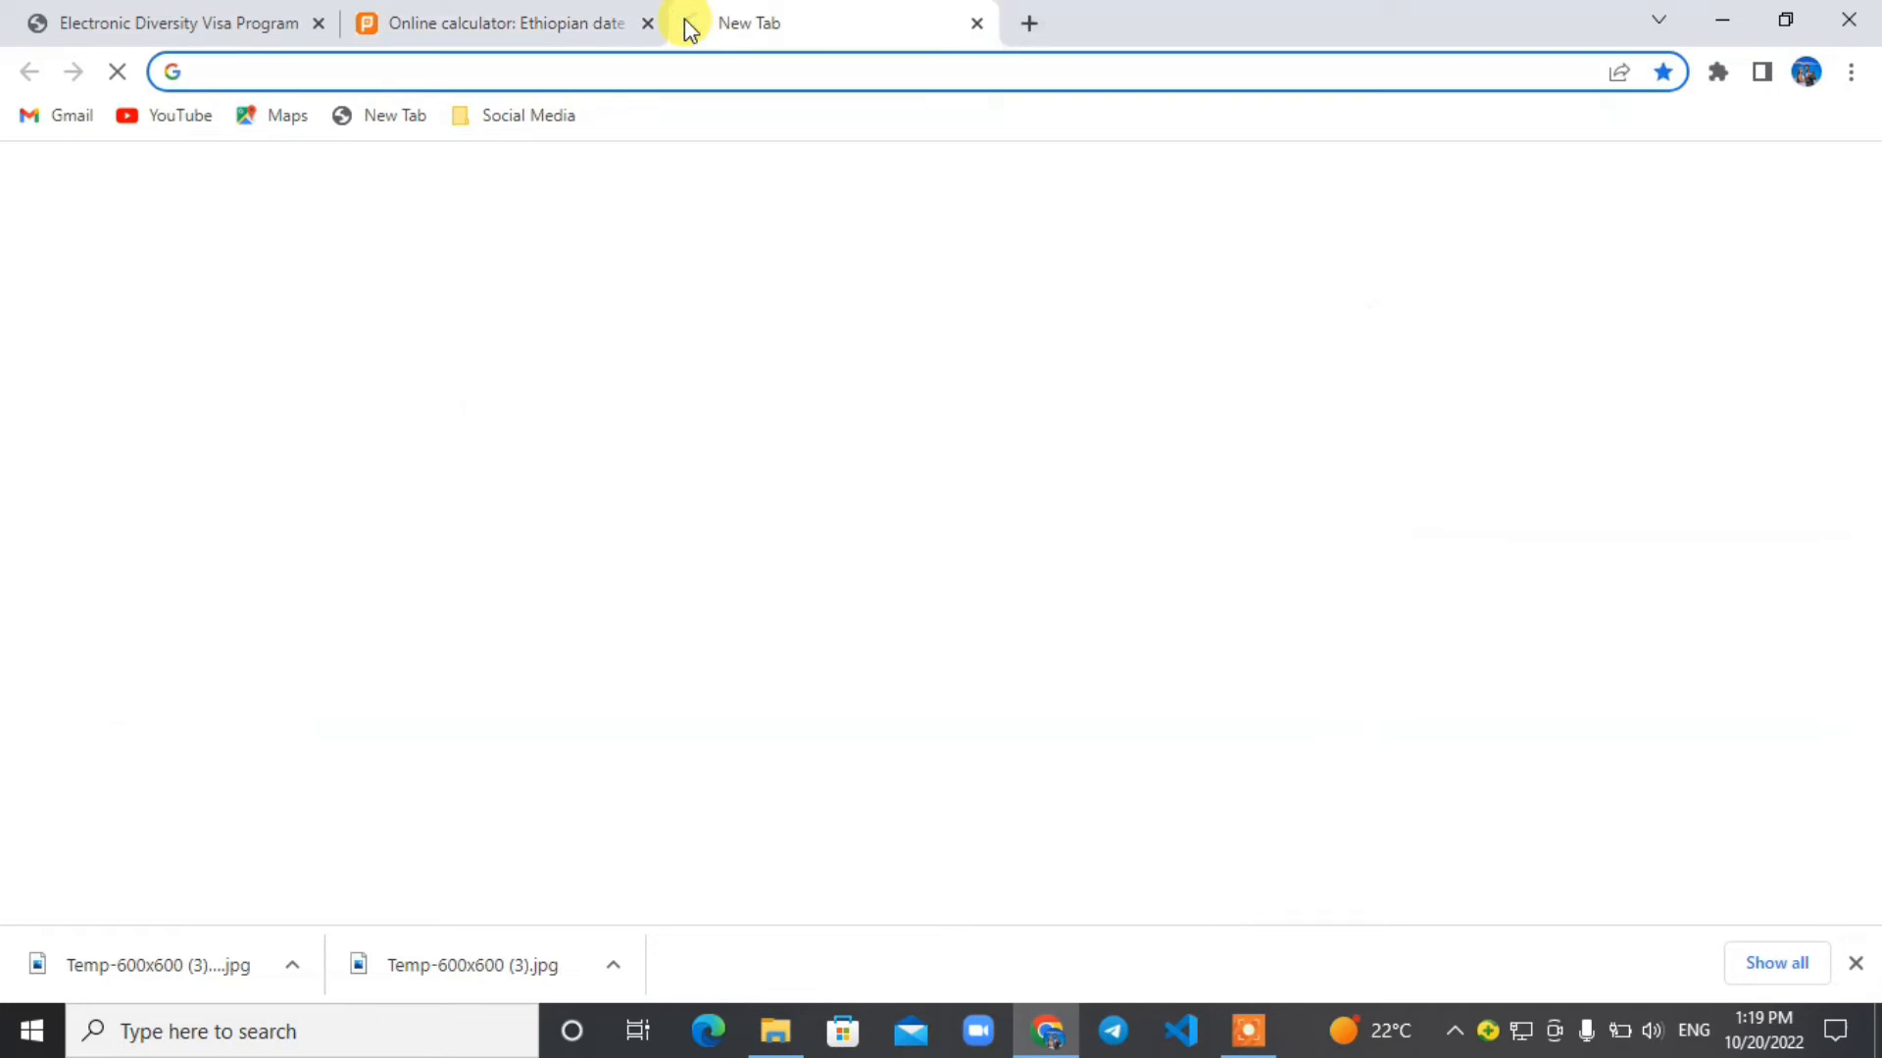
pyautogui.write('dv ')
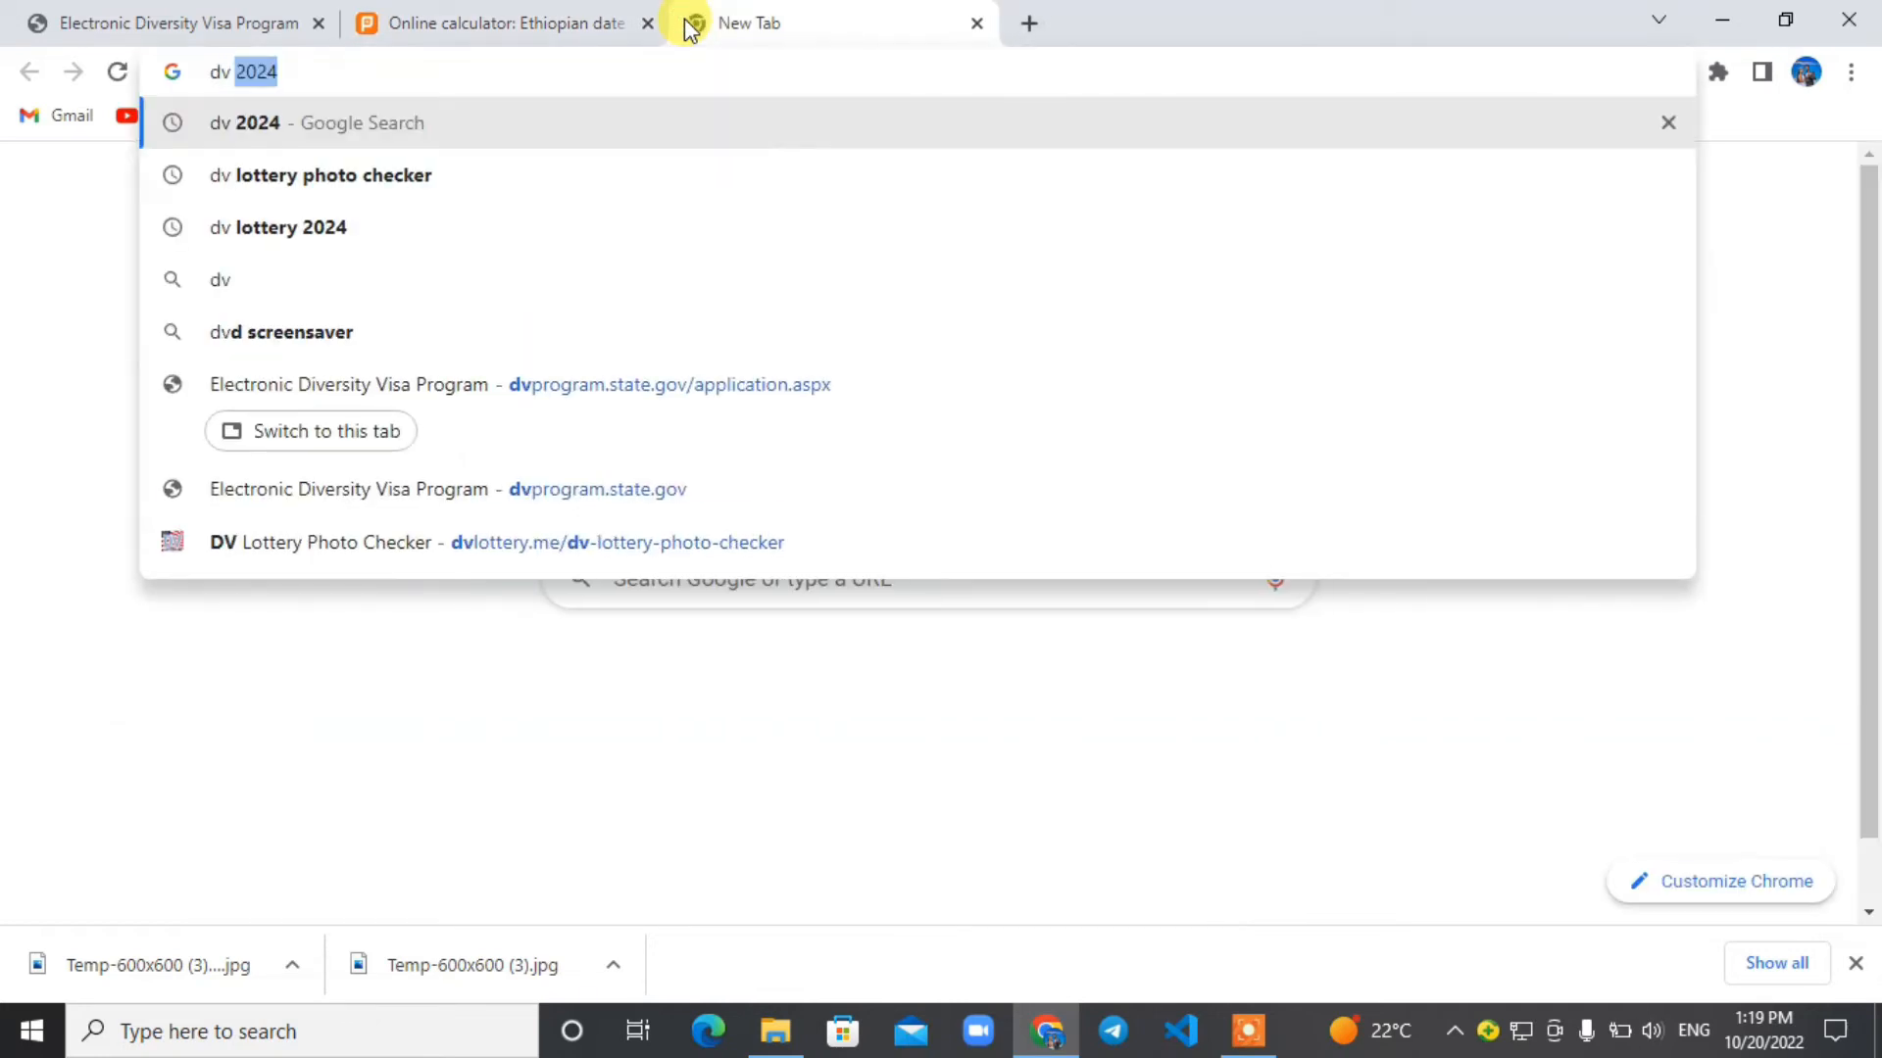
pyautogui.write('lot')
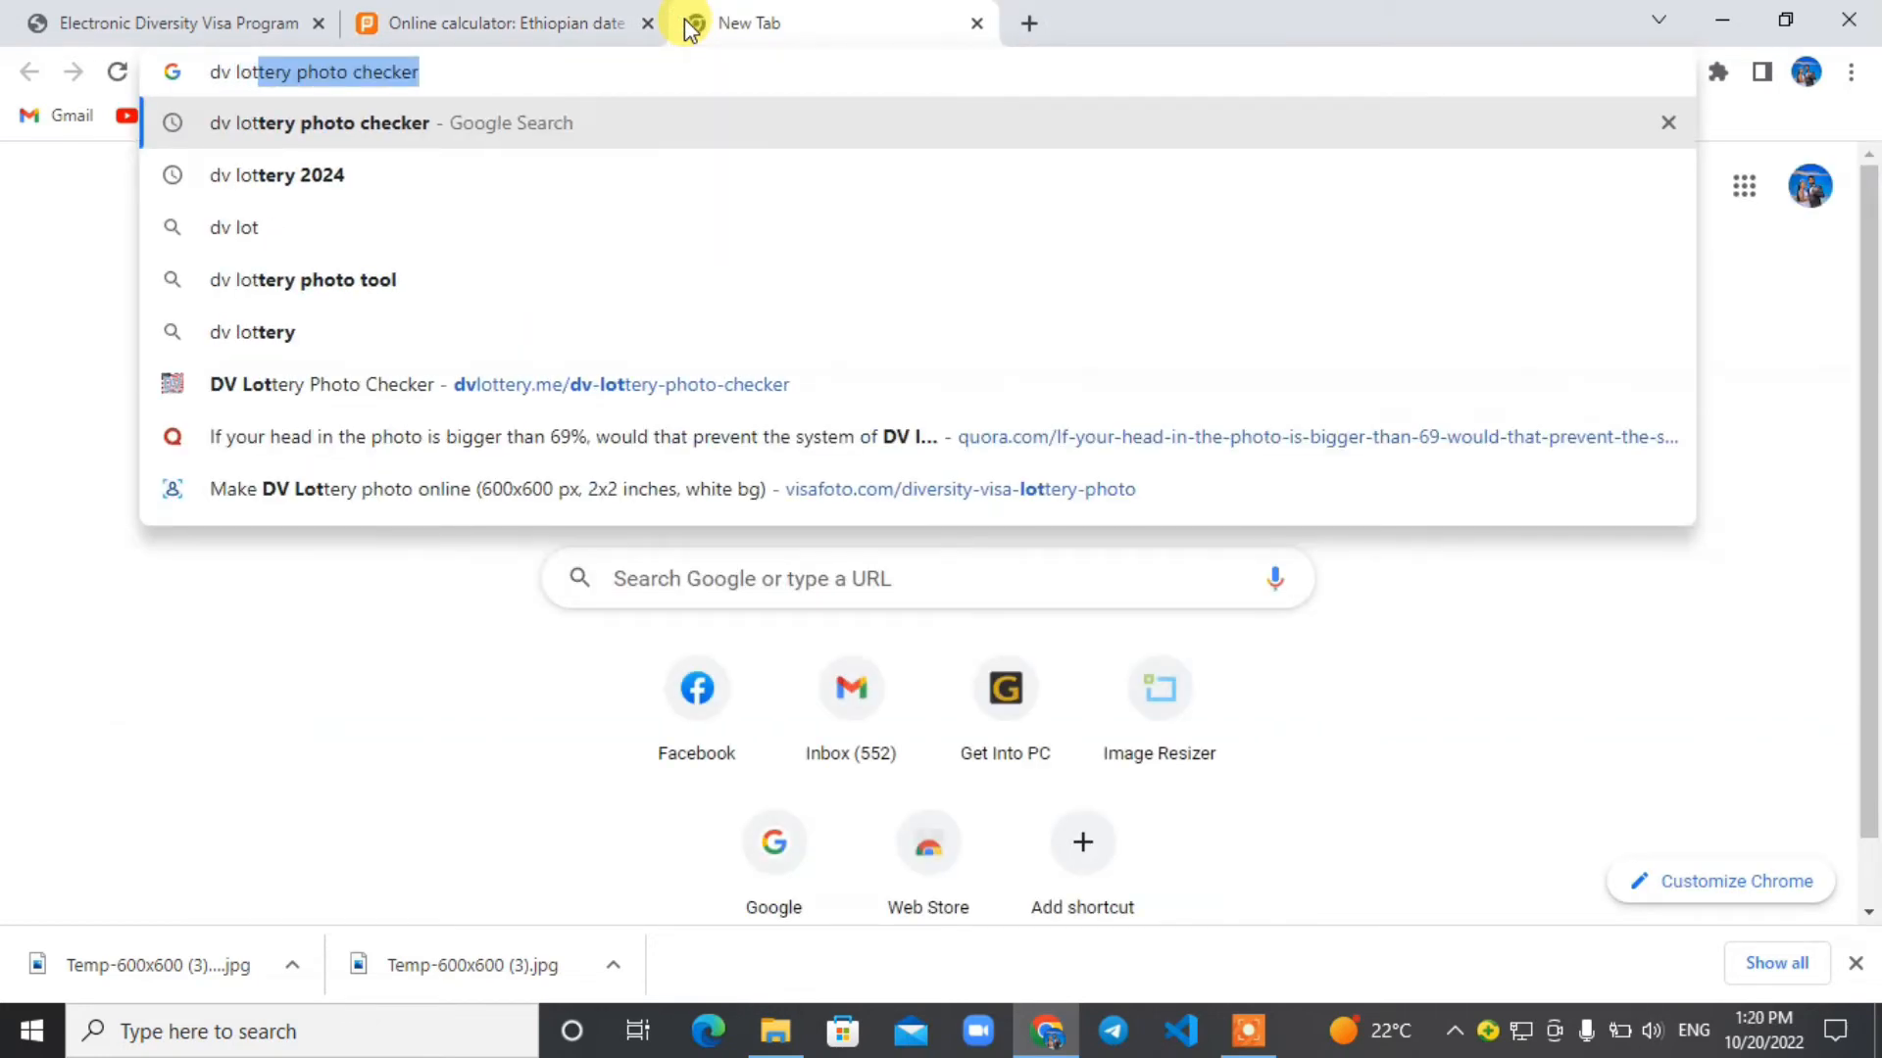
pyautogui.press('Down')
pyautogui.press('Up')
pyautogui.press('Return')
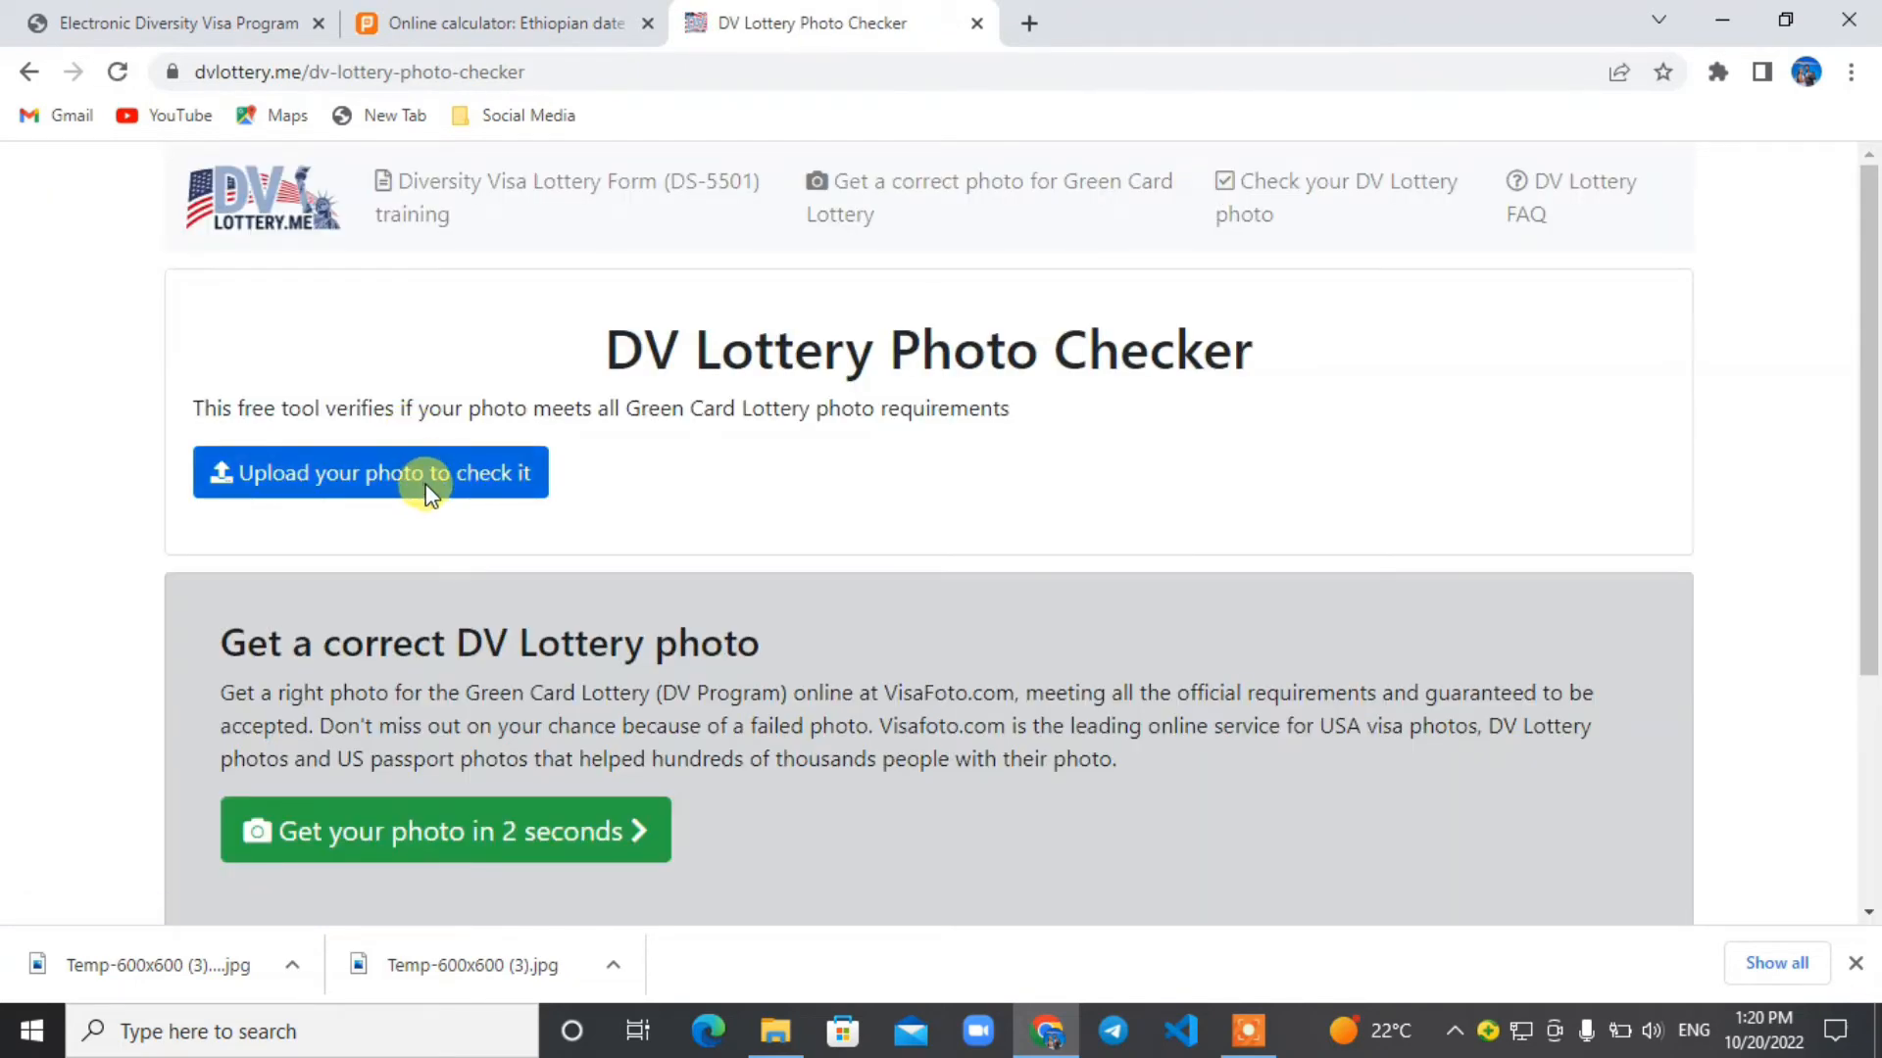
# Upload Temp-600x600 (3) (1).jpg from Downloads to the photo checker and review the listed requirement results.
pyautogui.click(425, 490)
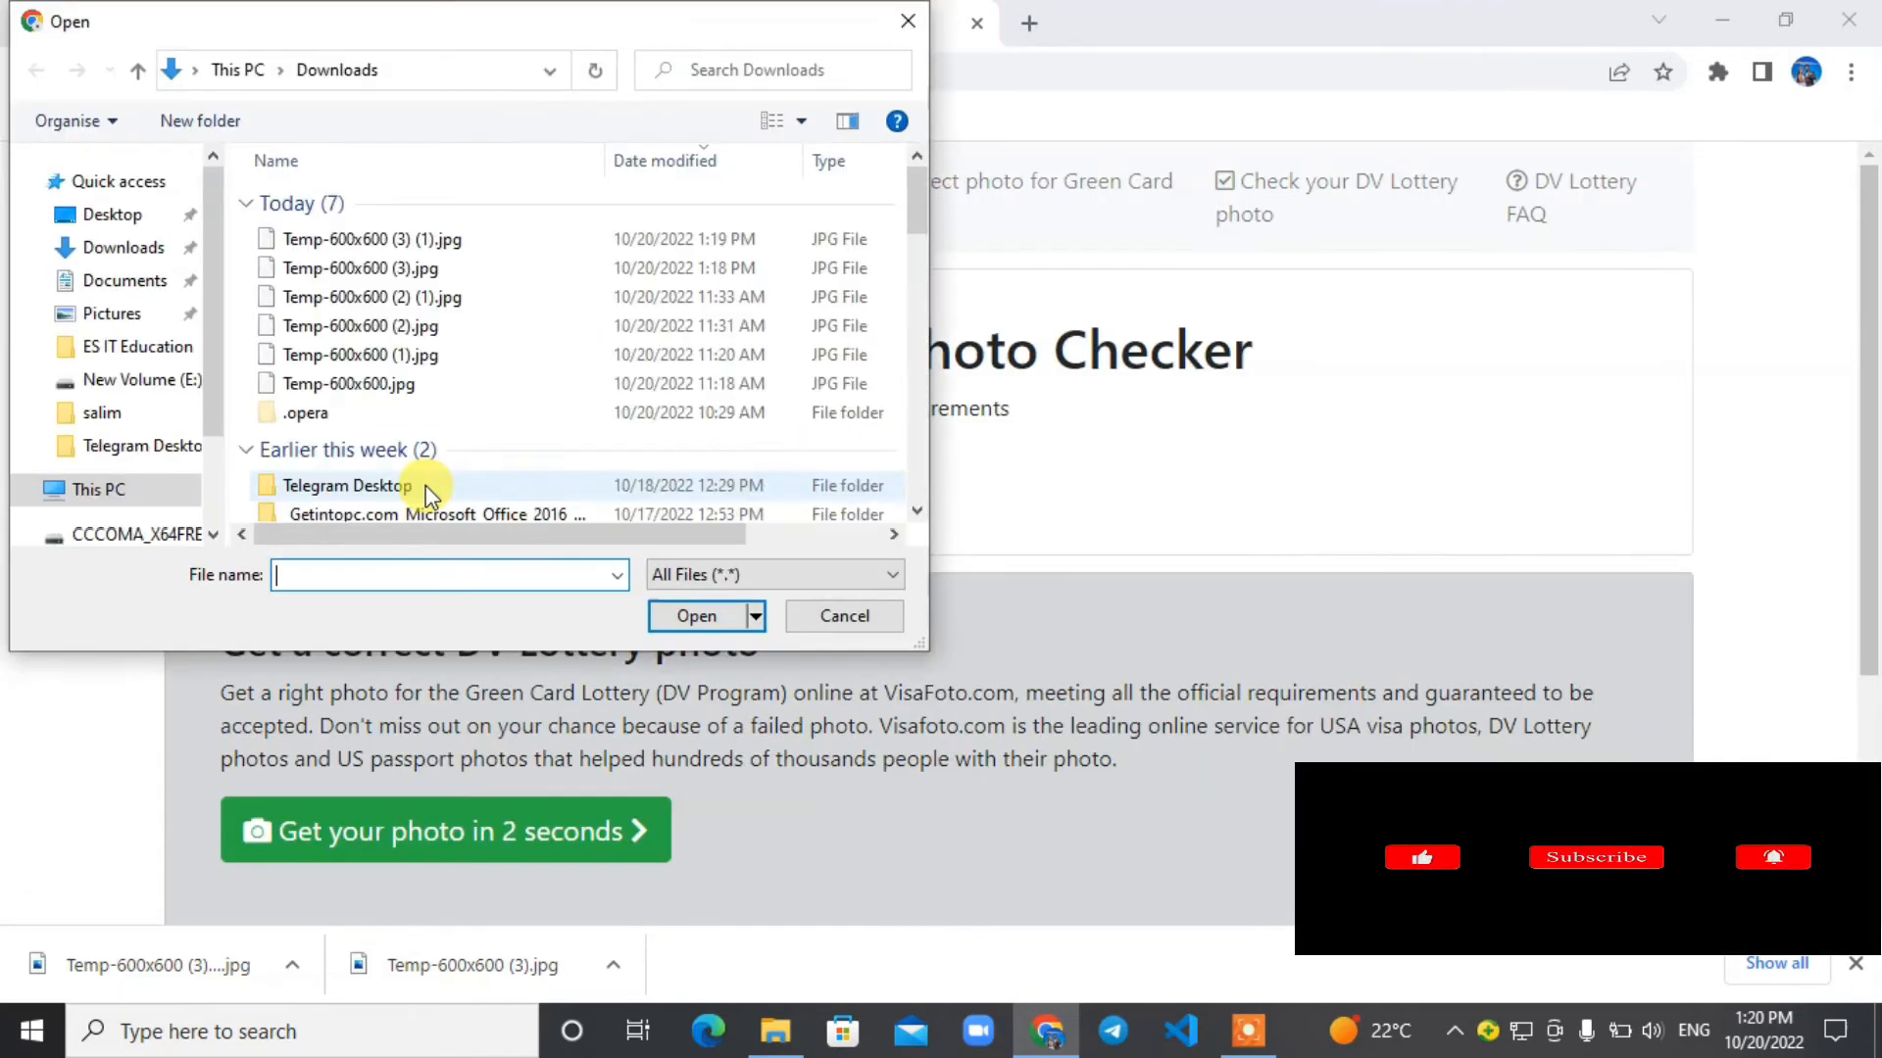
pyautogui.click(194, 246)
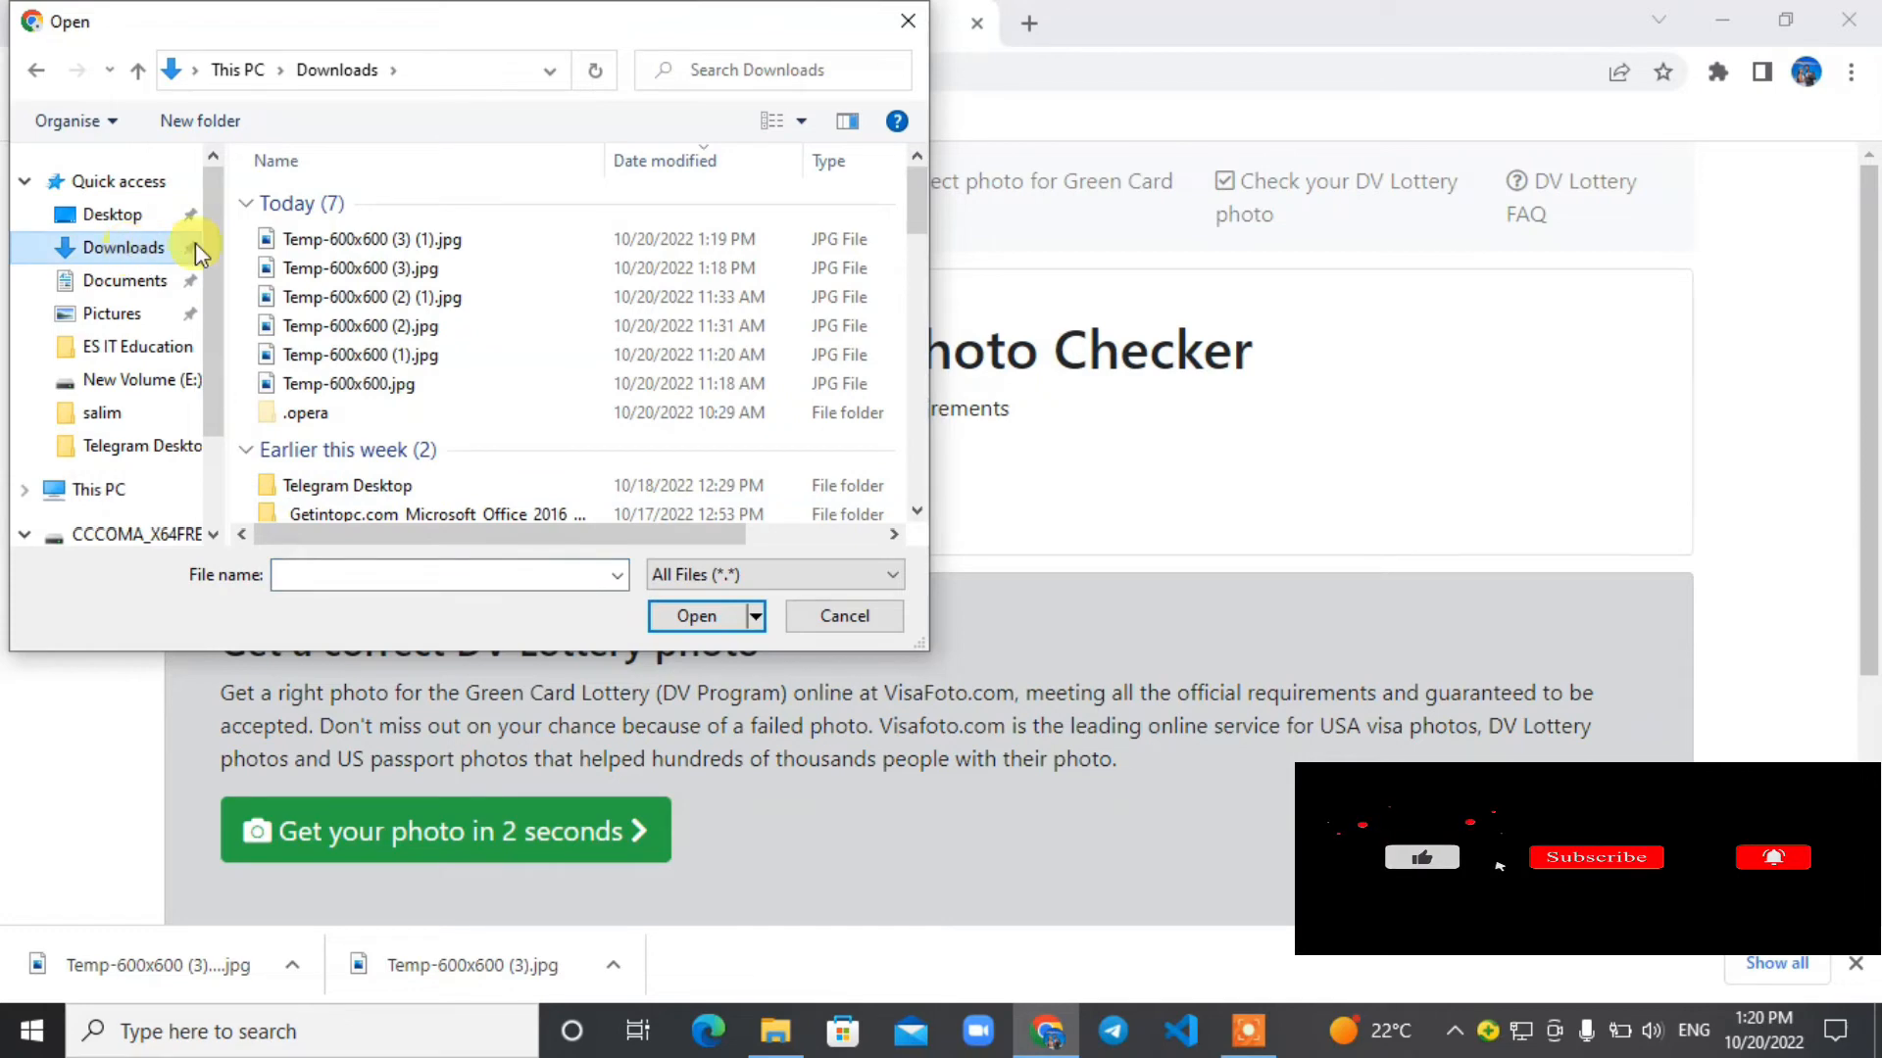
pyautogui.click(432, 243)
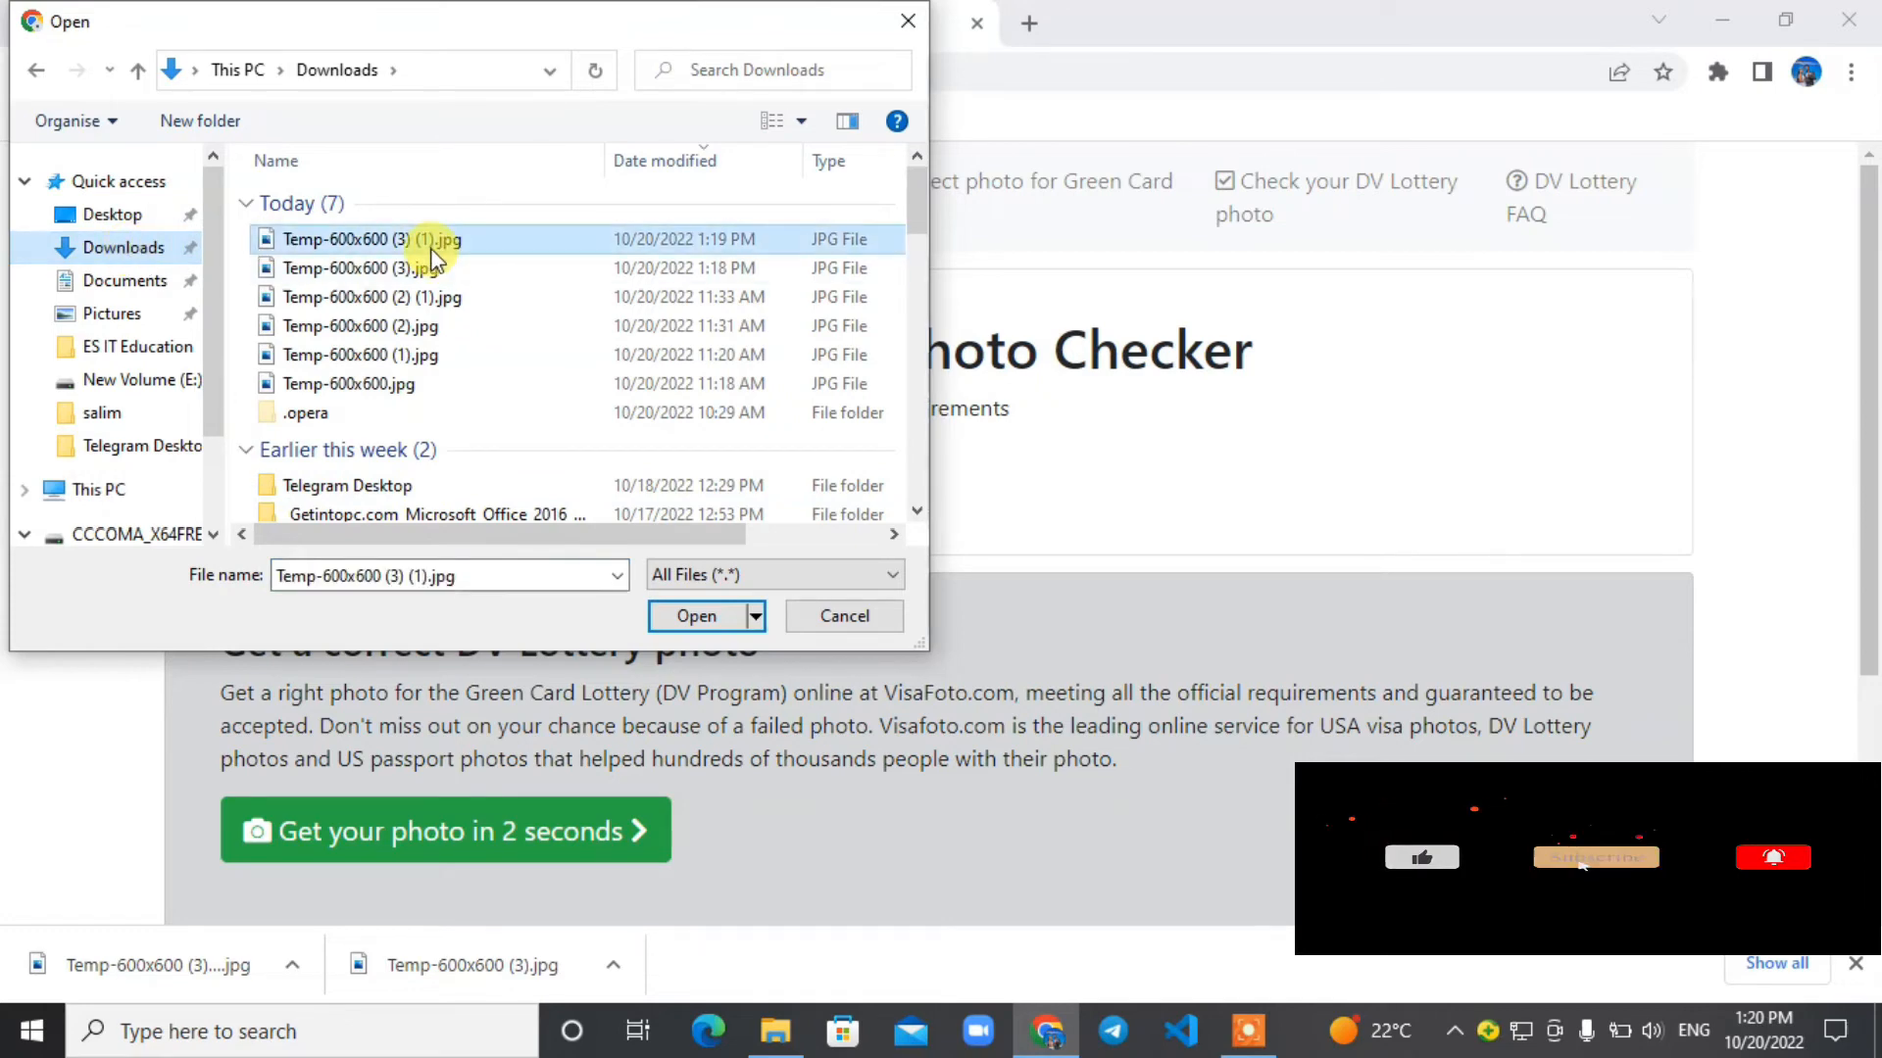
pyautogui.click(698, 615)
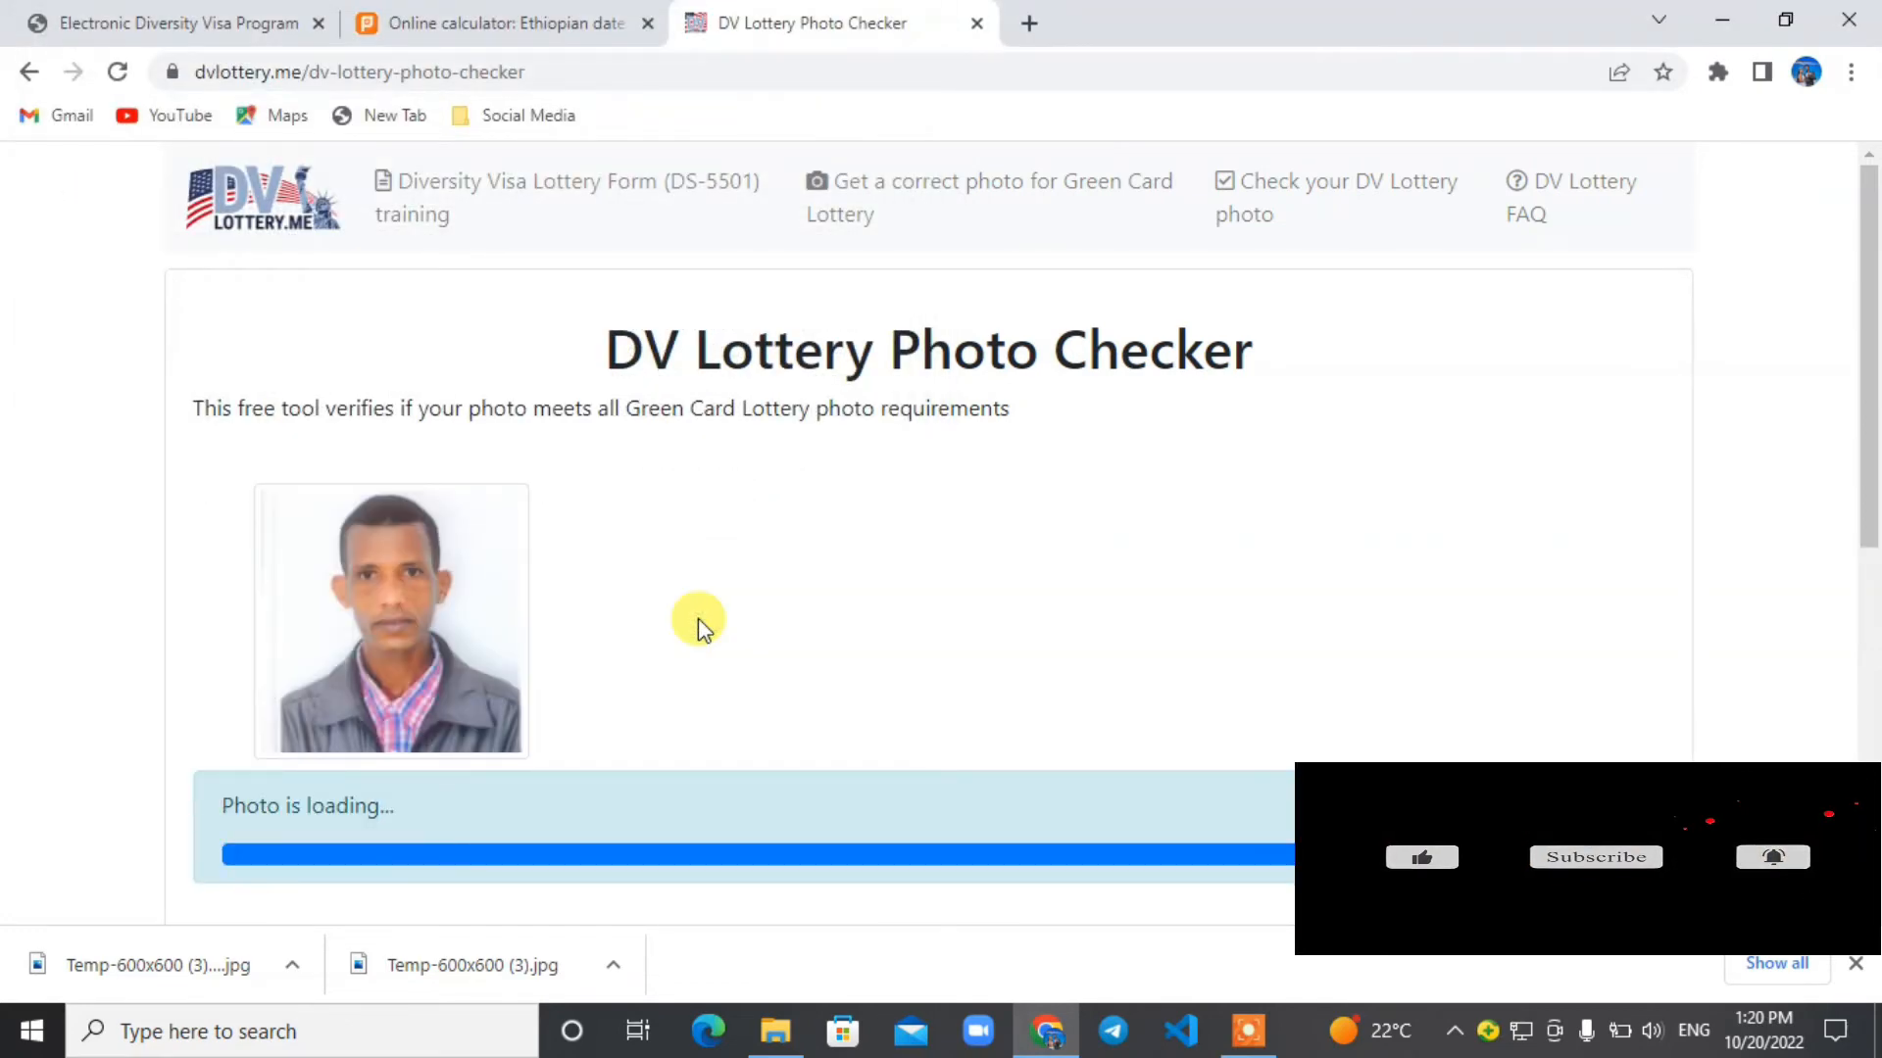
pyautogui.moveTo(1870, 264); pyautogui.dragTo(1874, 317)
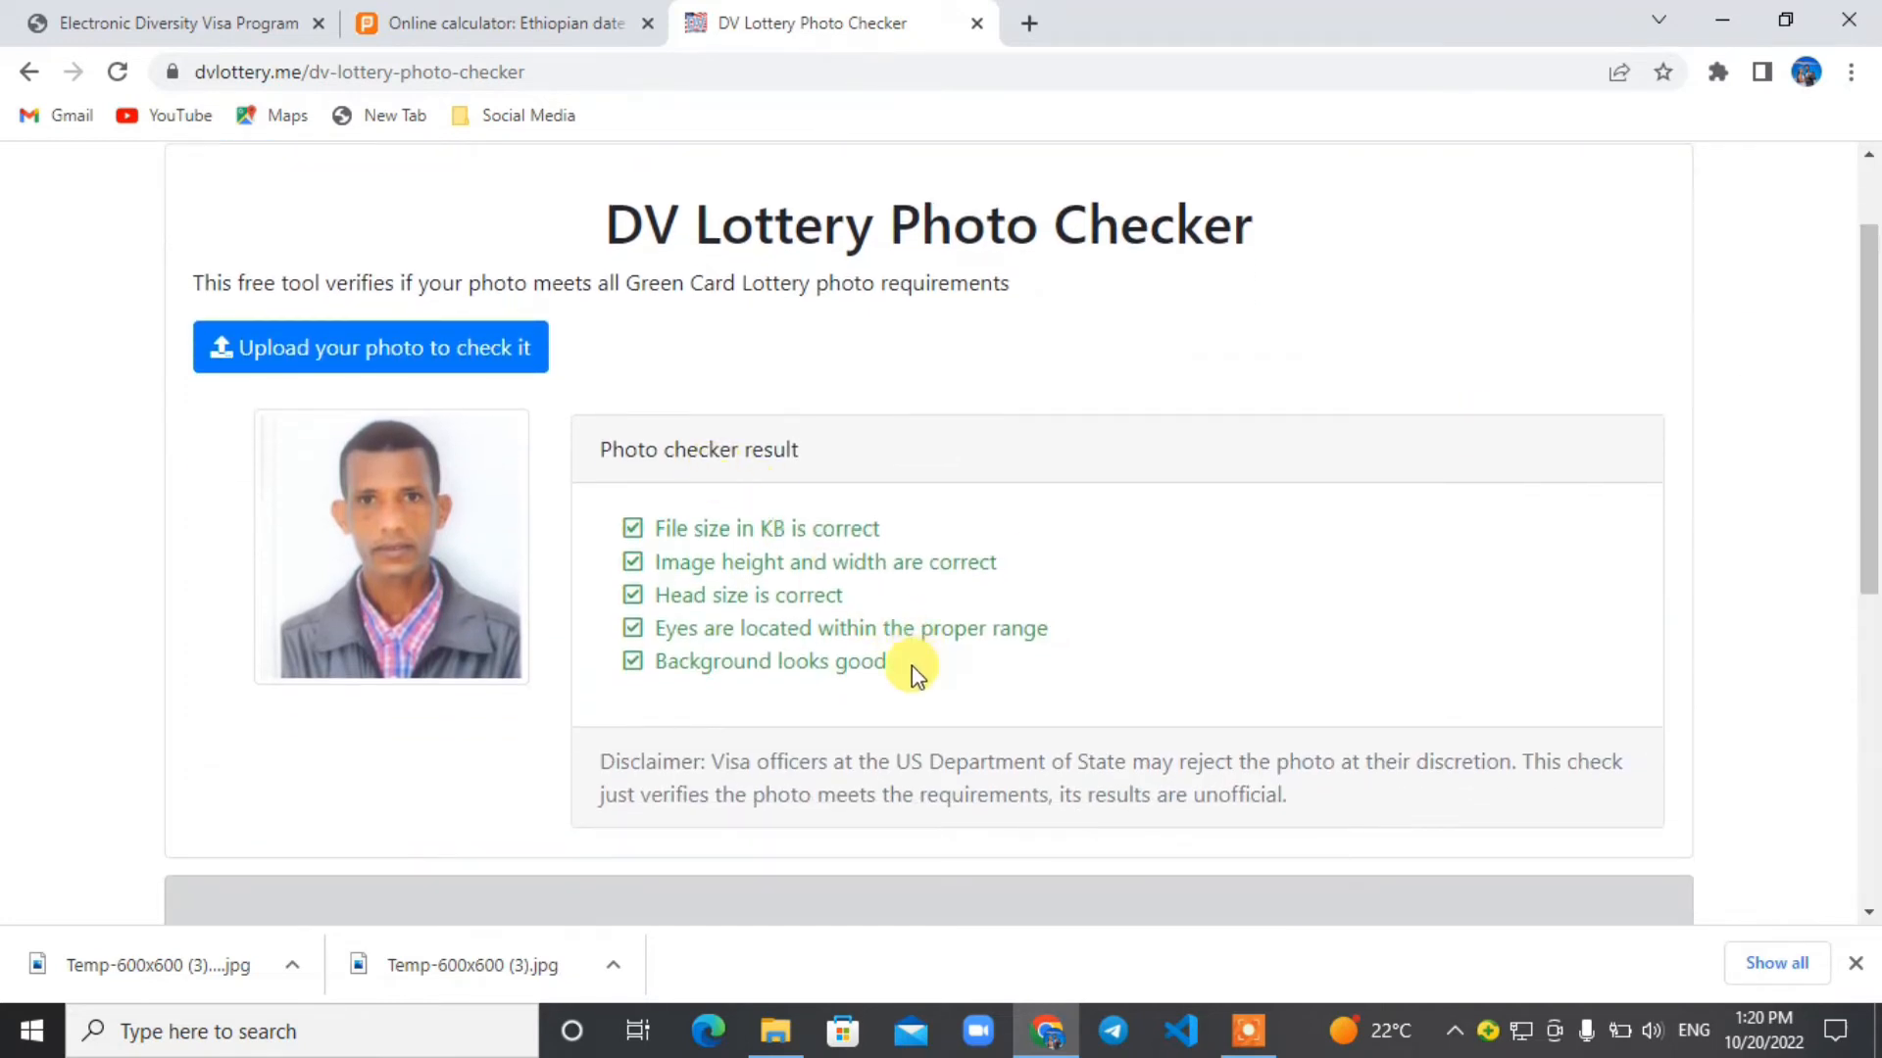
pyautogui.moveTo(911, 666); pyautogui.dragTo(627, 534)
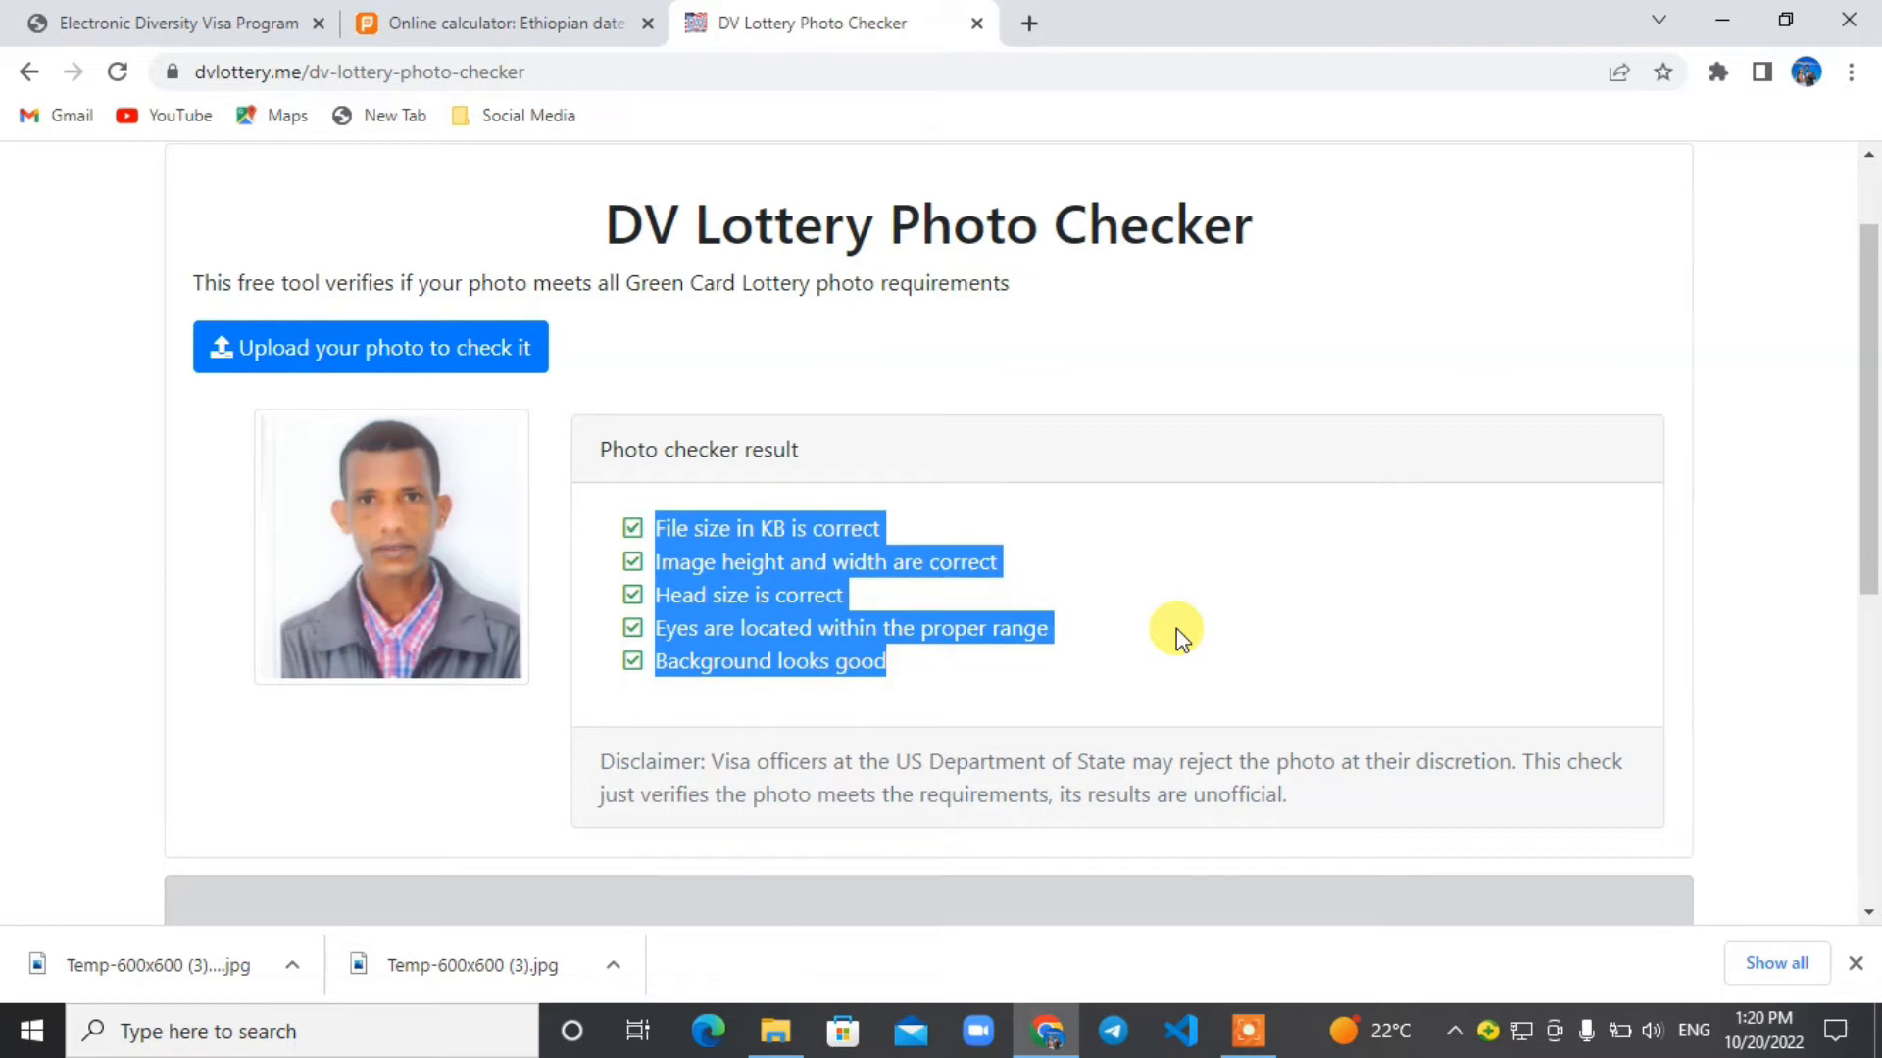
# Return to the Electronic Diversity Visa form and choose Temp-600x600 (3) (1).jpg as the Entrant Photograph.
pyautogui.click(184, 22)
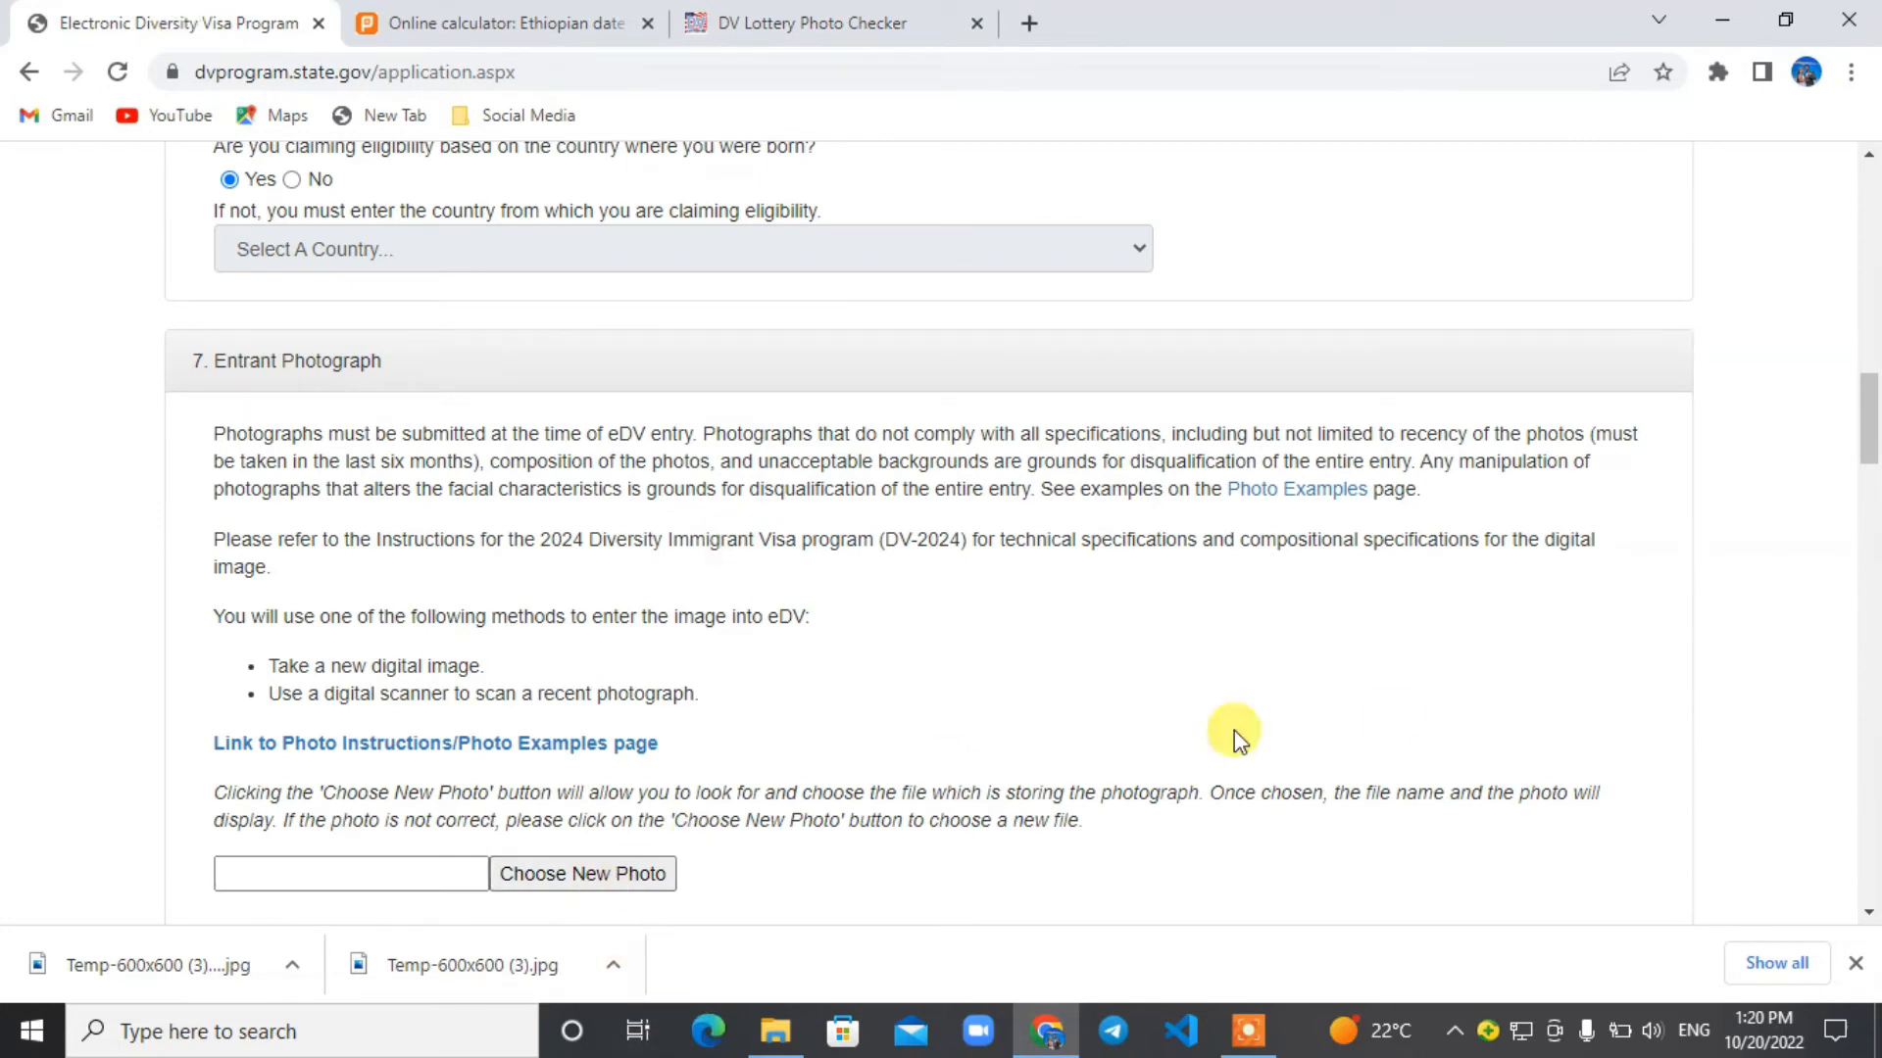
pyautogui.scroll(-2, 1865, 421)
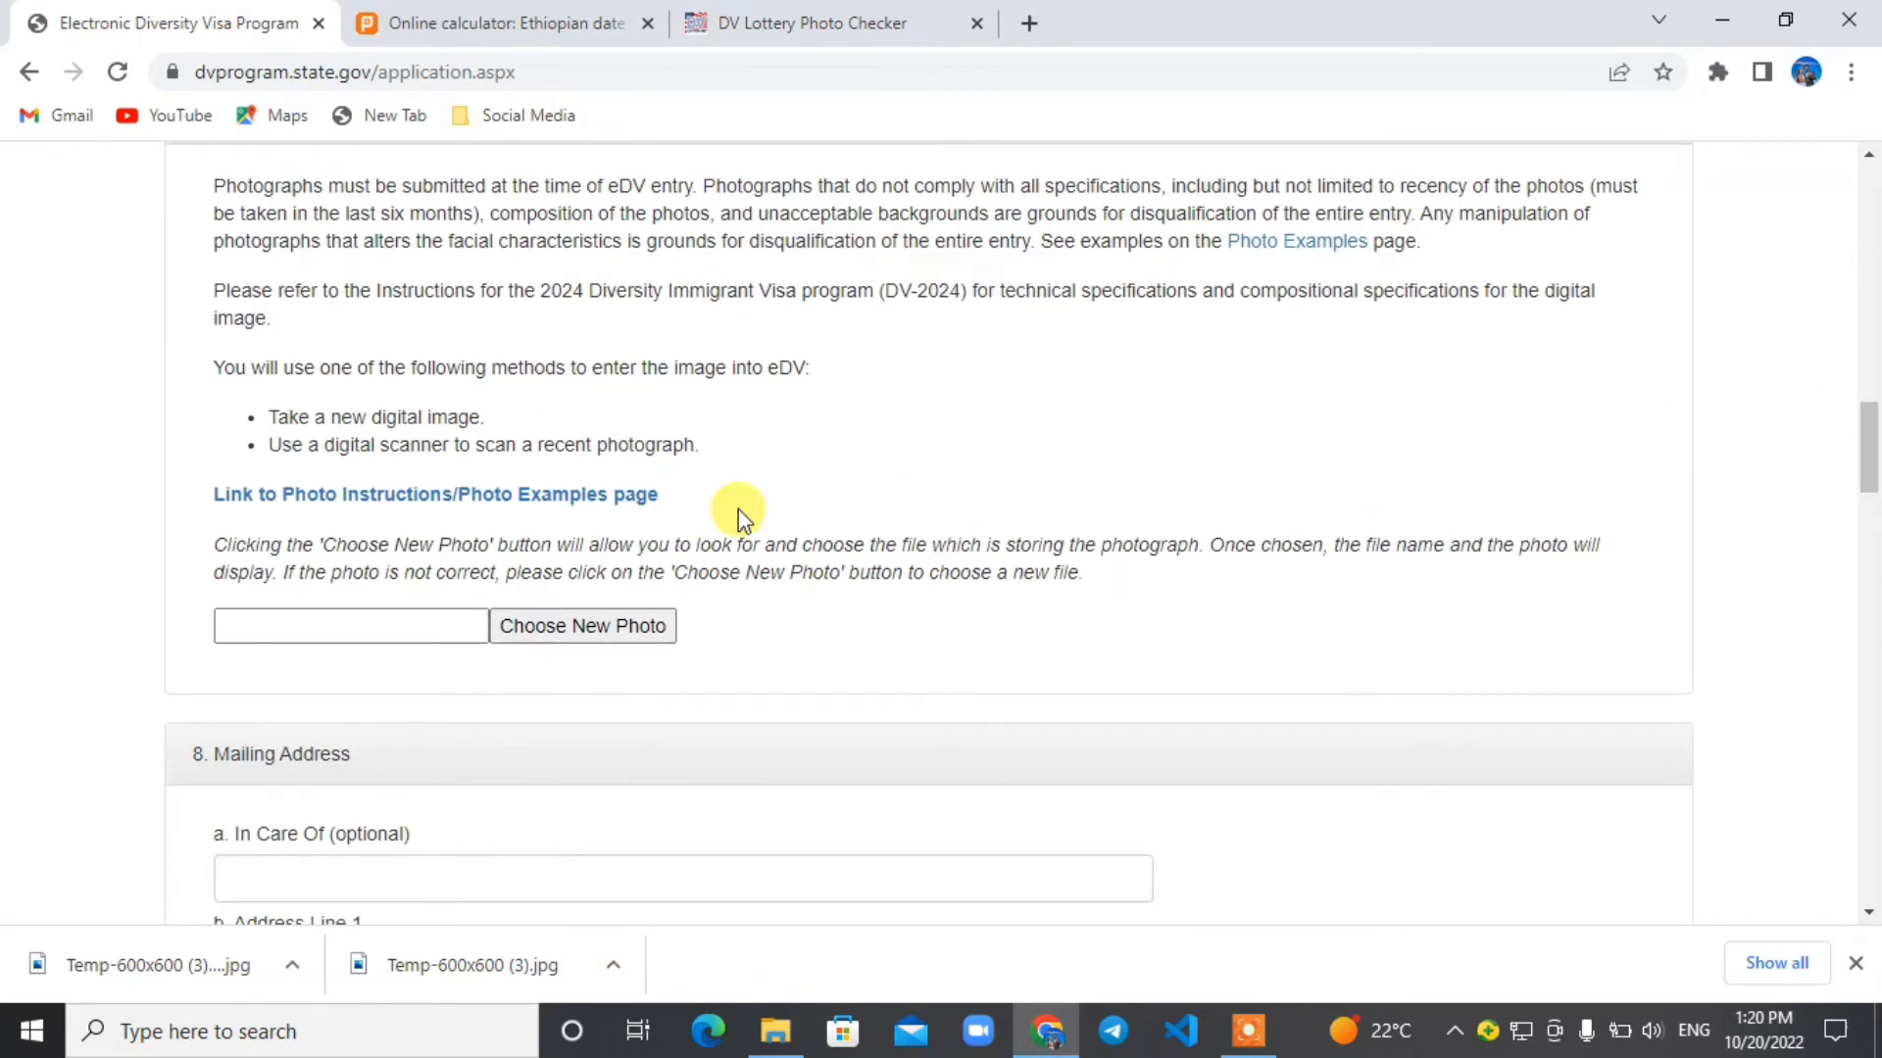
pyautogui.click(583, 632)
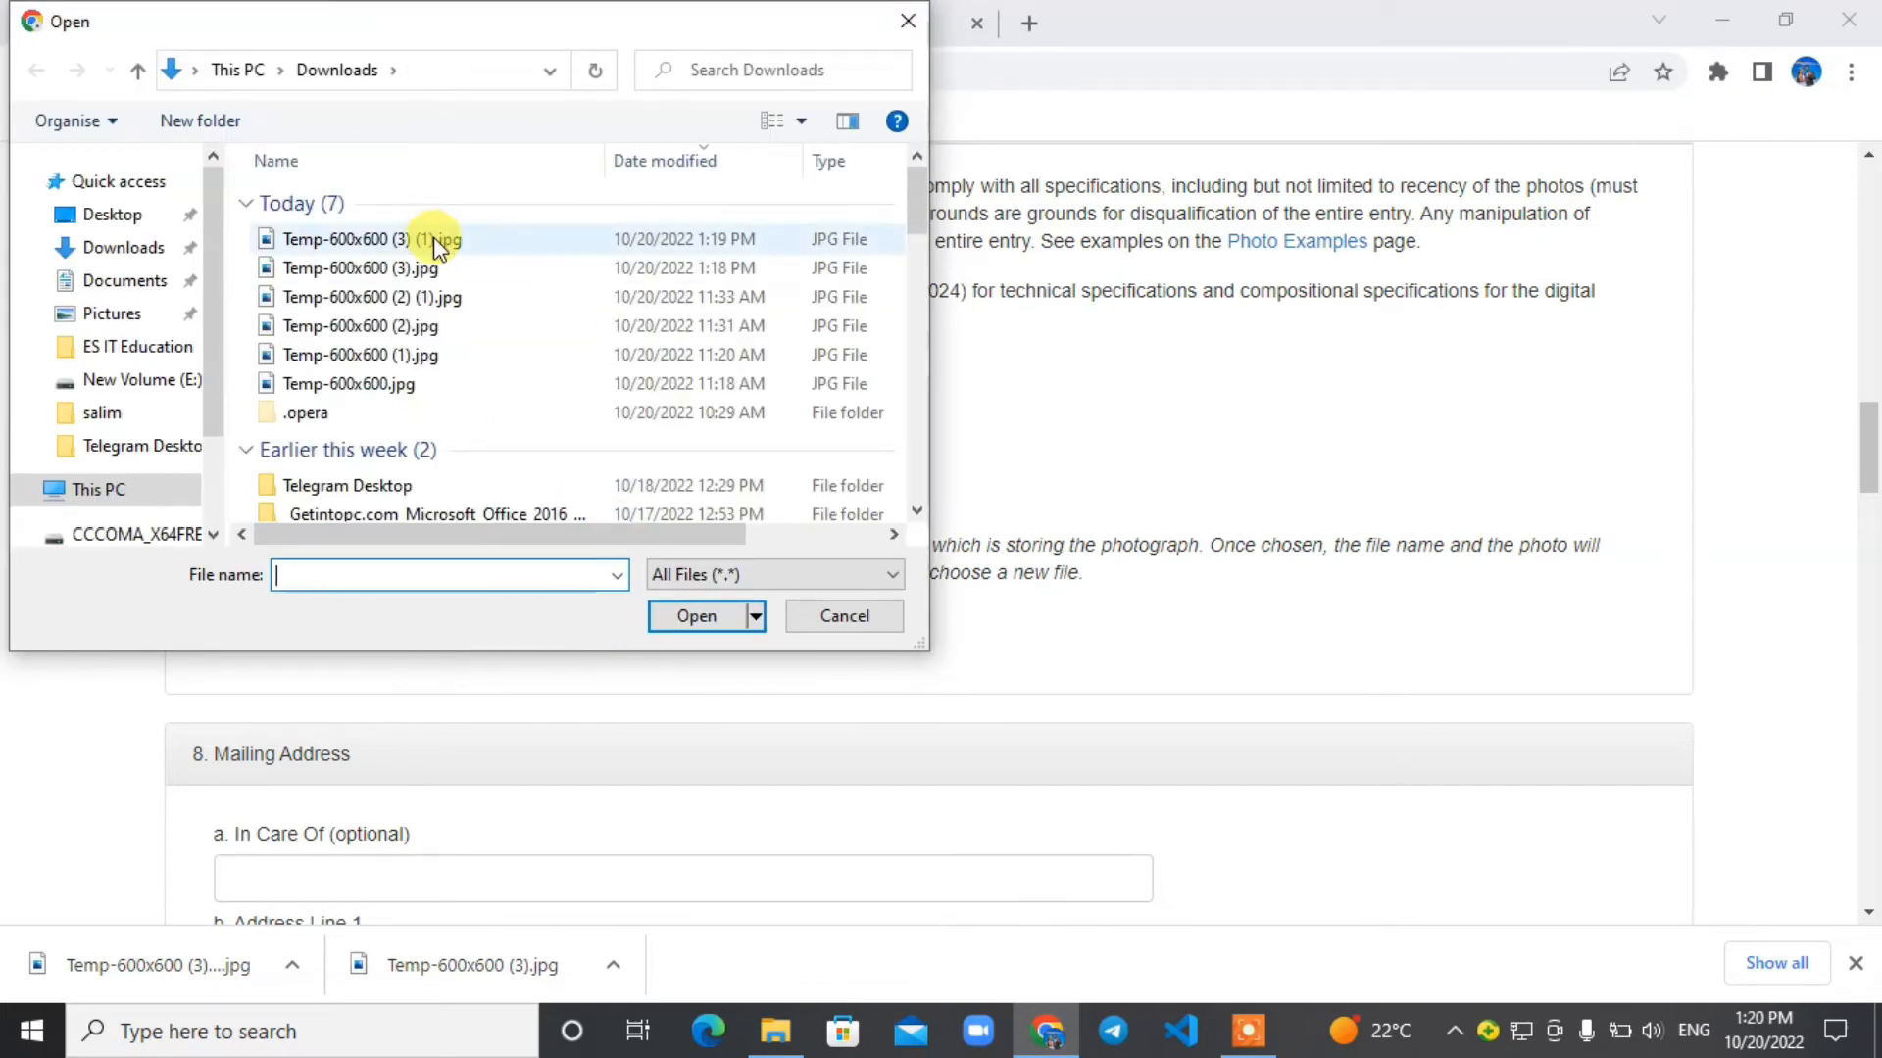
pyautogui.click(436, 243)
pyautogui.click(674, 617)
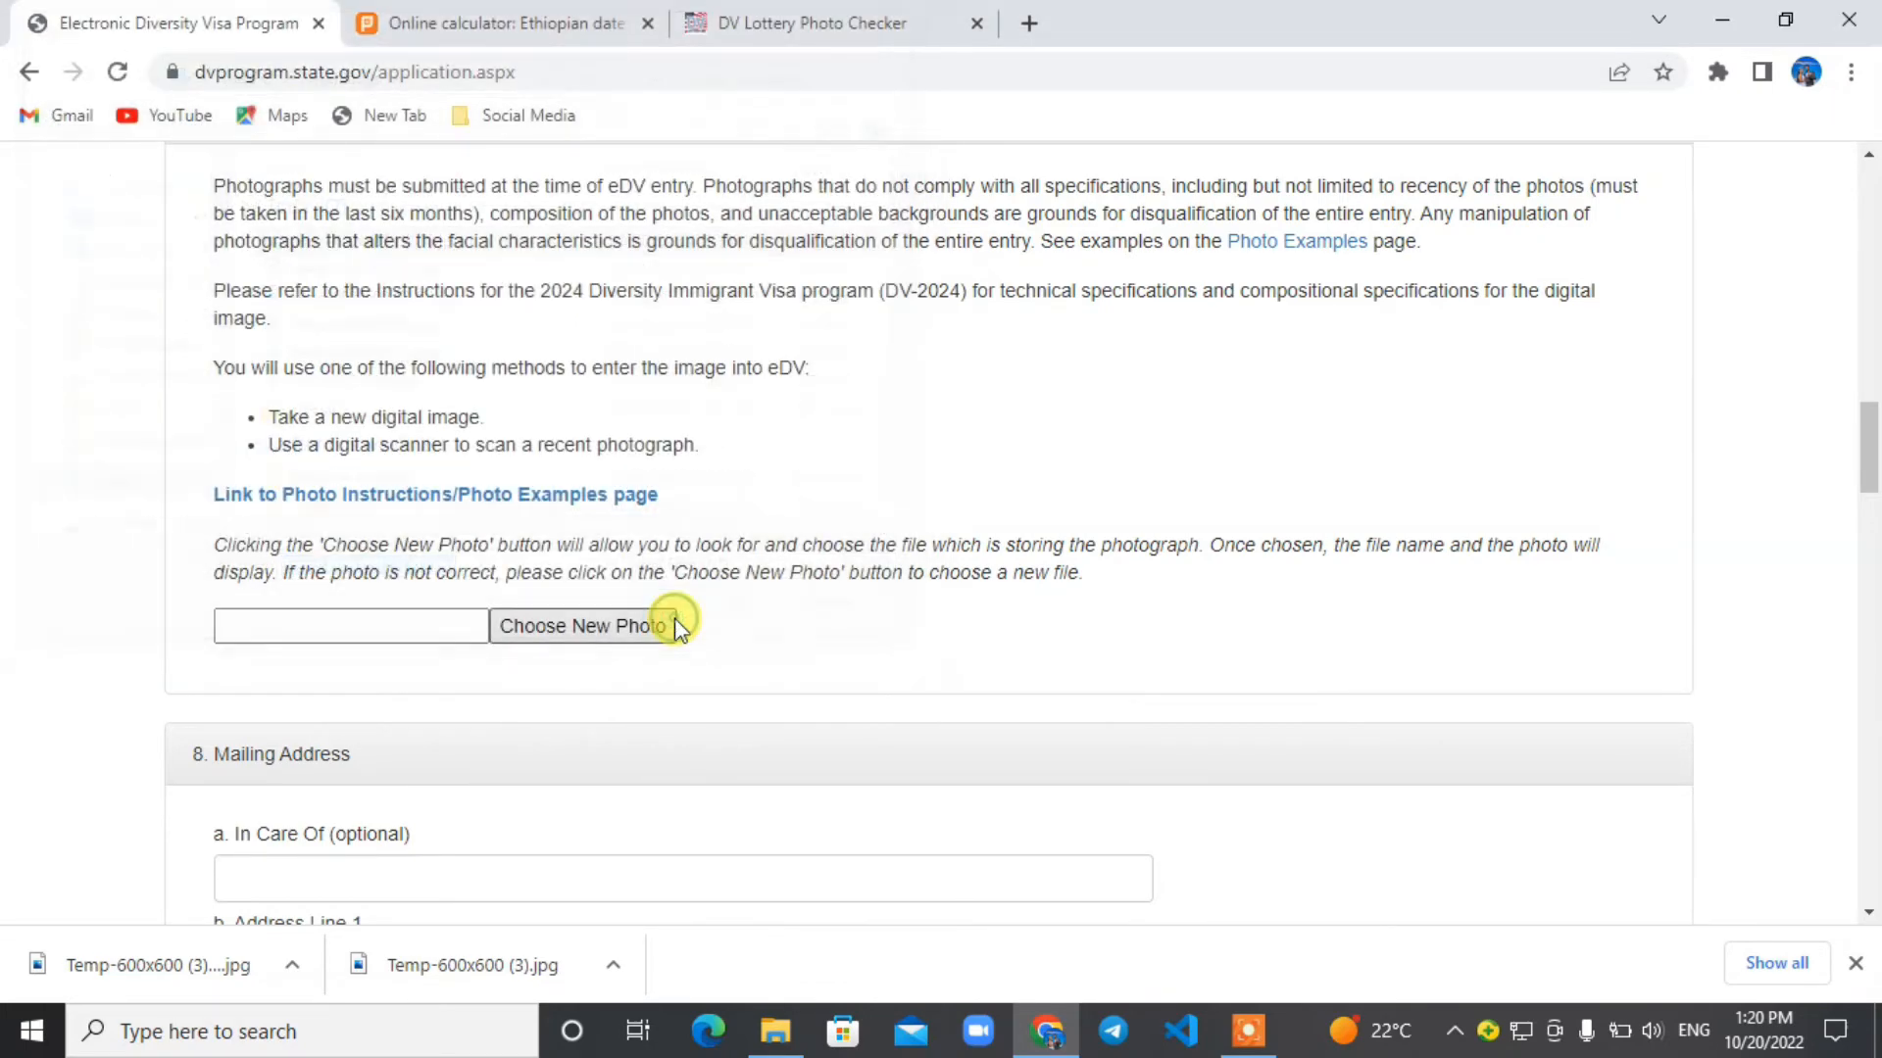
# Add the country after the city name in Address Line 1 of the Mailing Address section.
pyautogui.moveTo(1870, 412); pyautogui.dragTo(1873, 489)
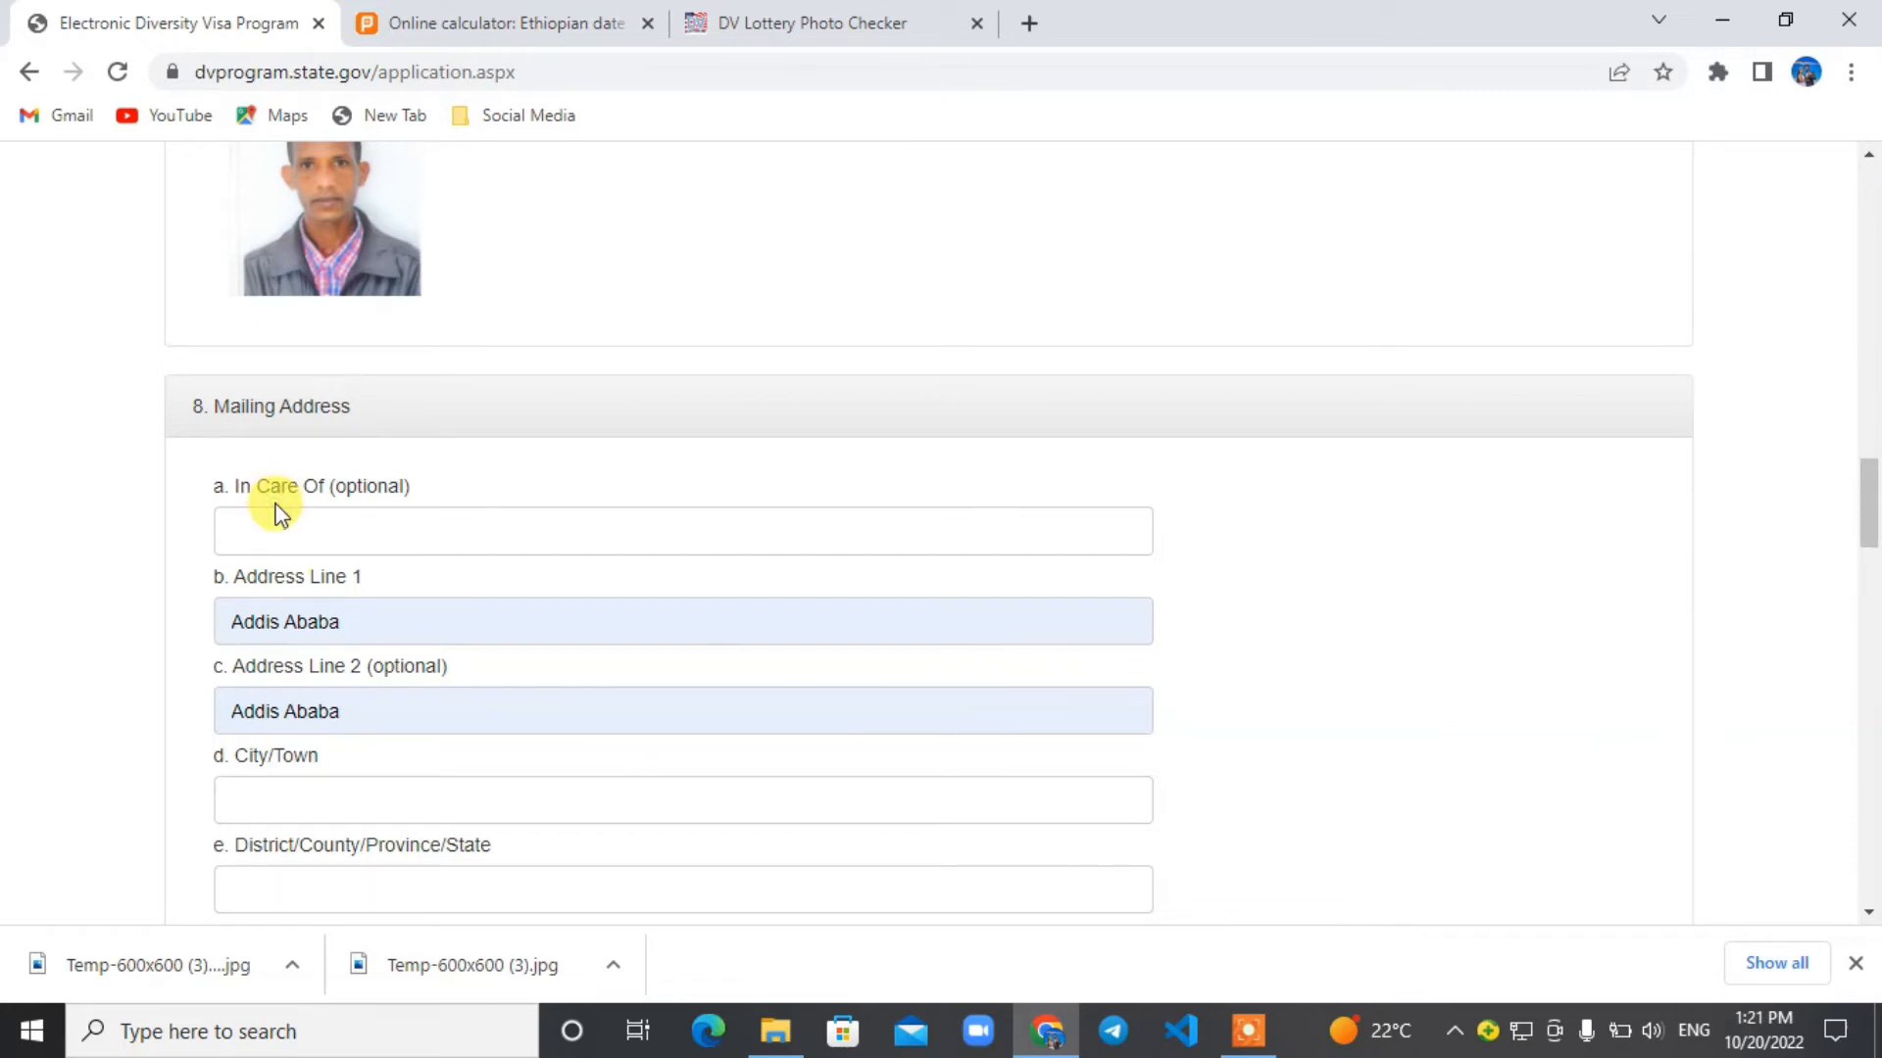
pyautogui.click(398, 613)
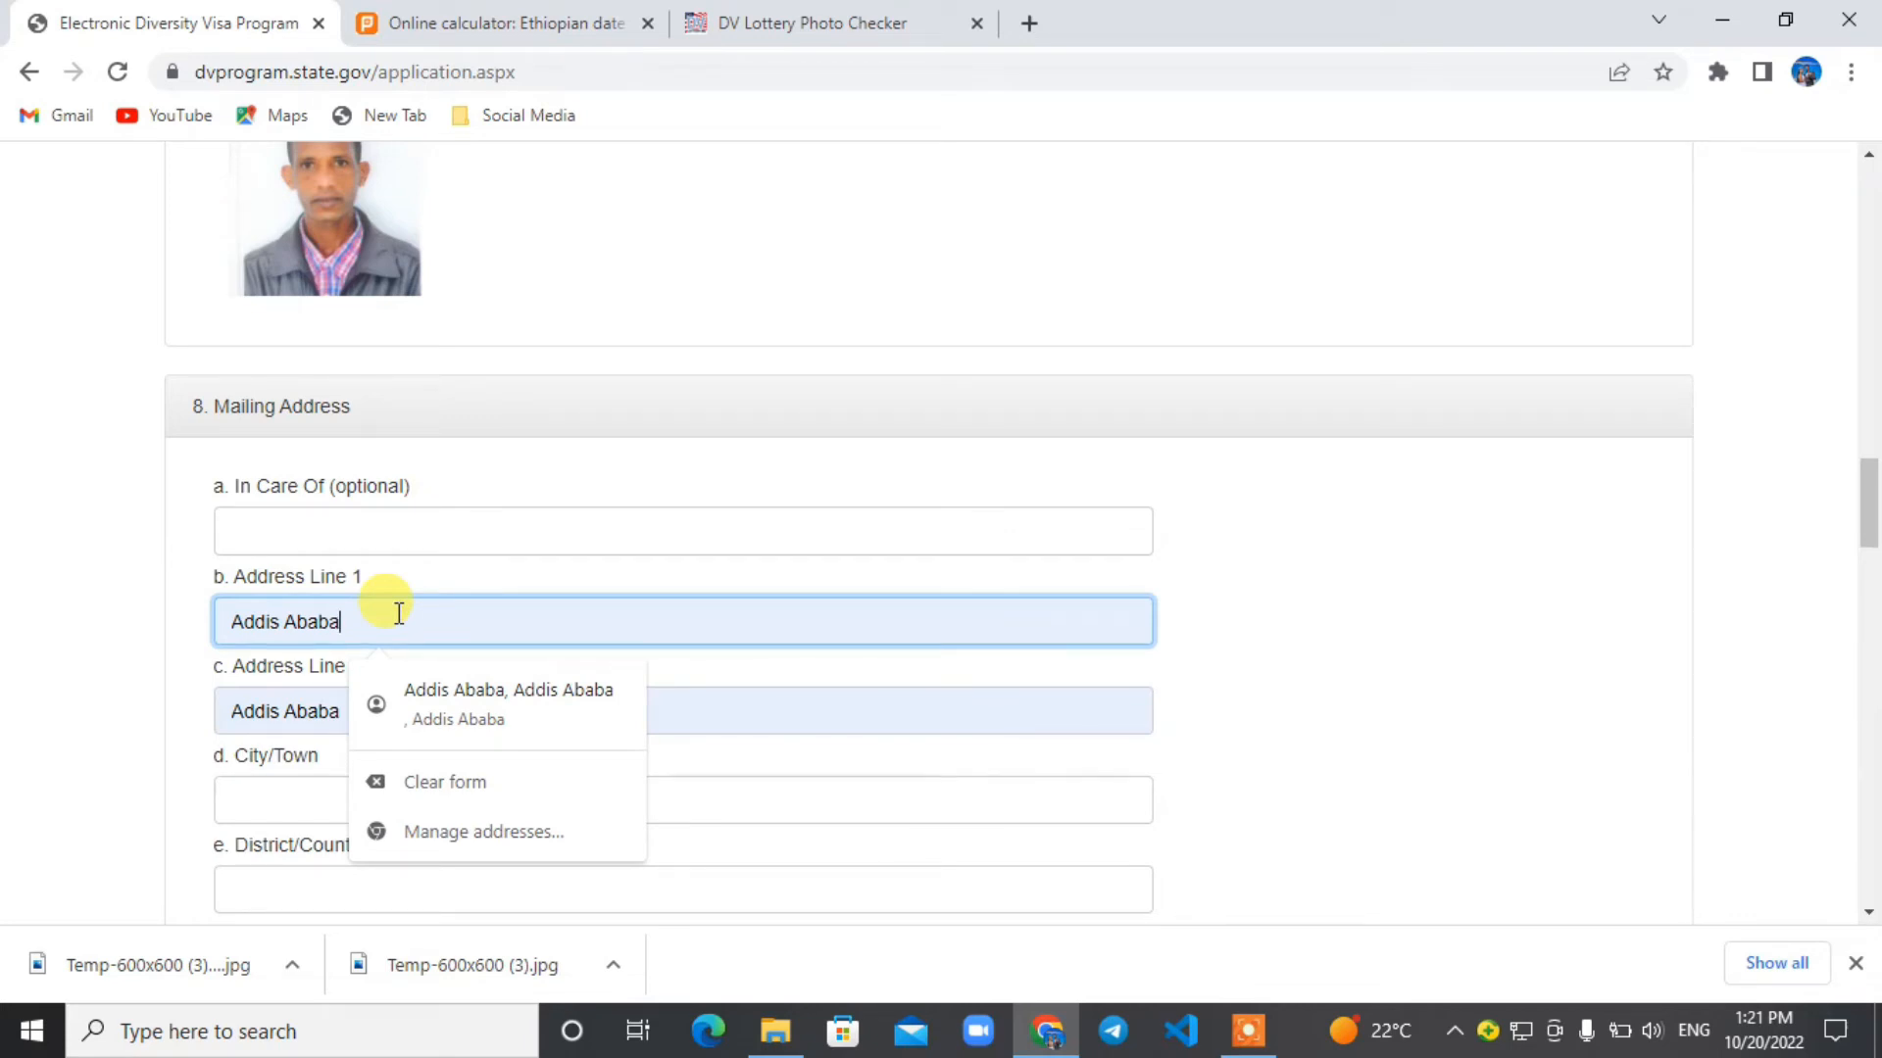
pyautogui.click(1377, 629)
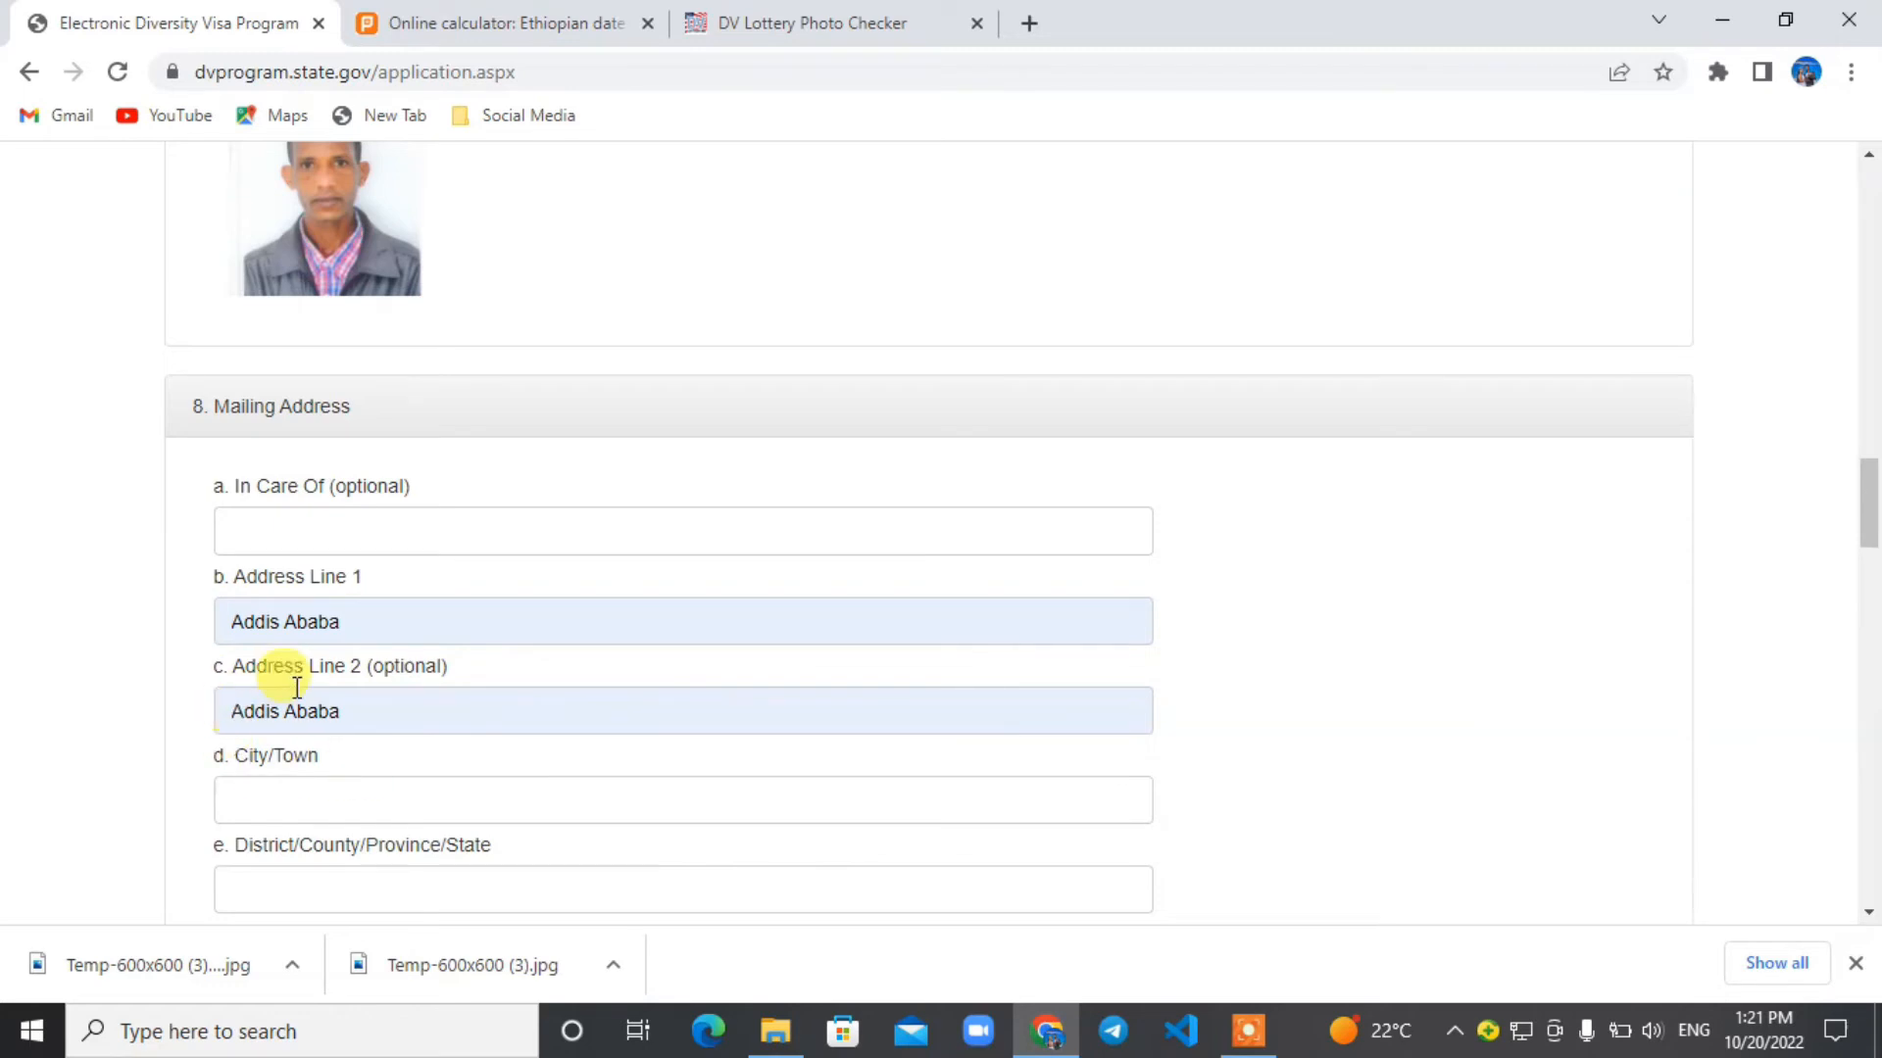
pyautogui.click(437, 615)
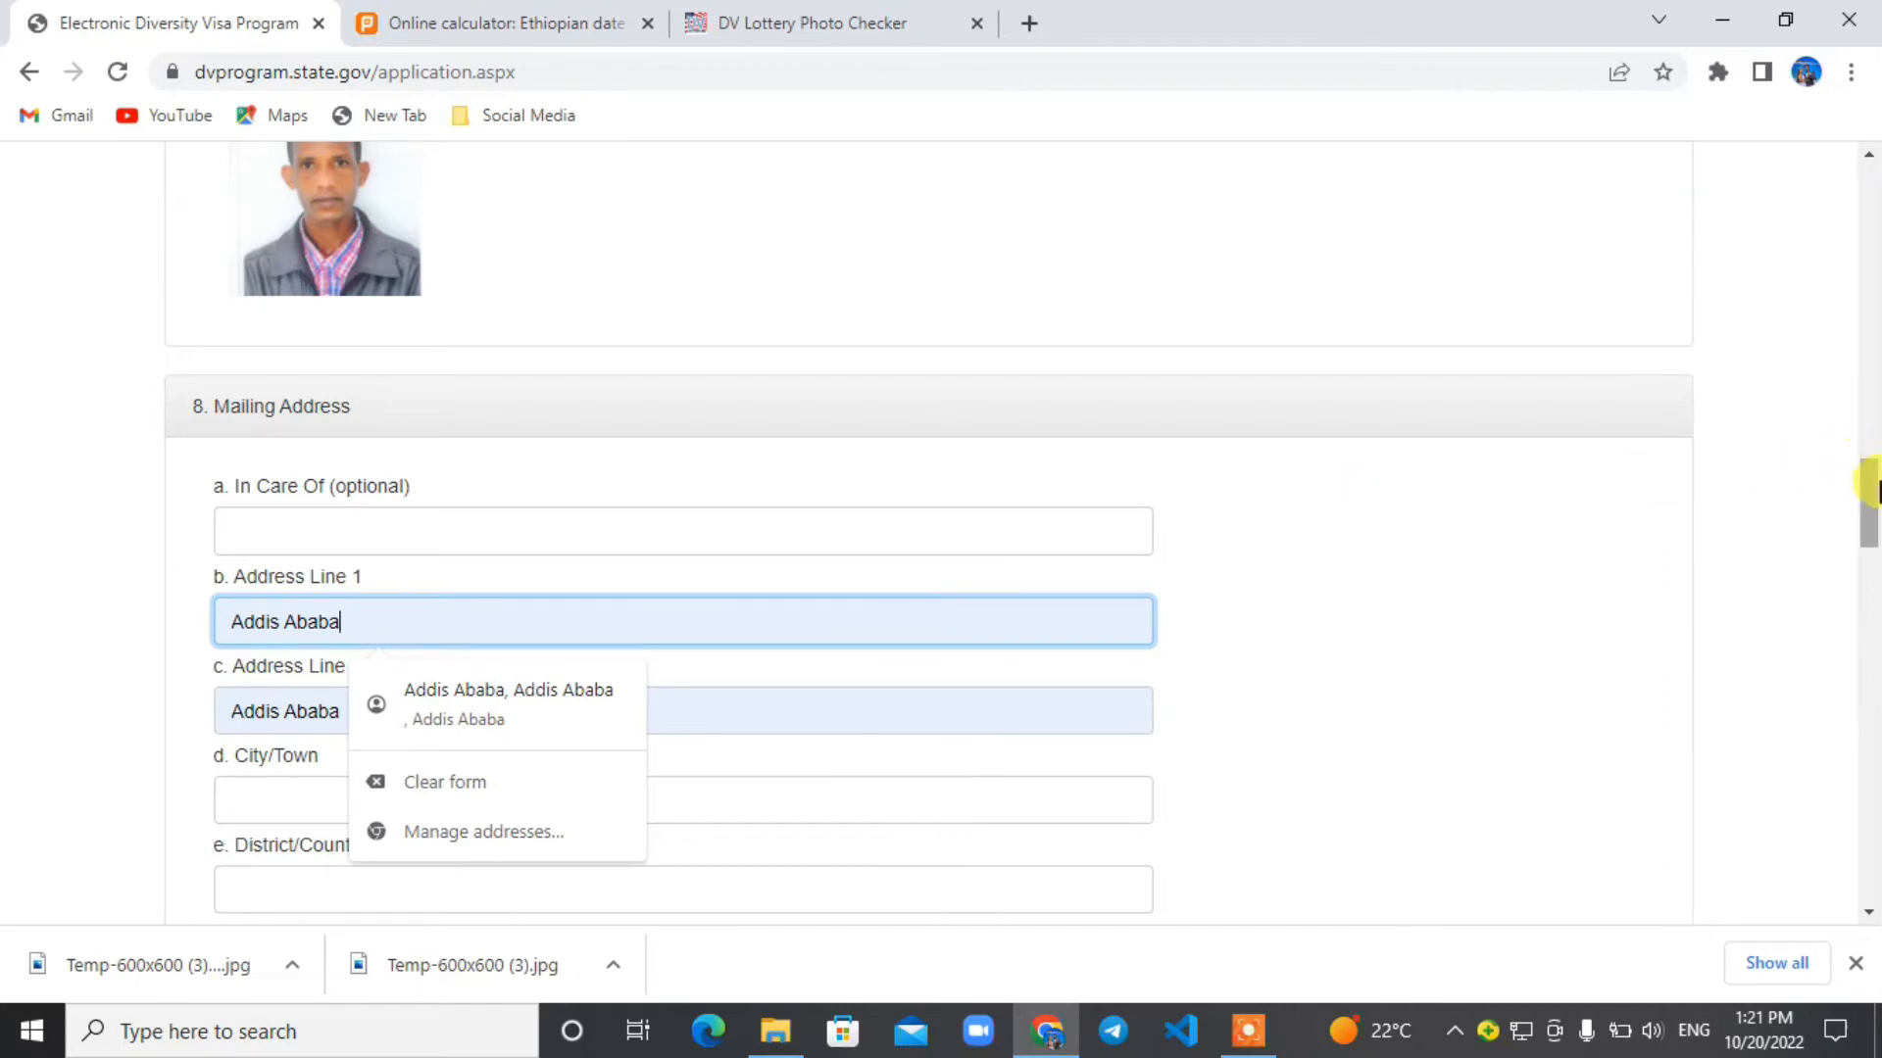
pyautogui.moveTo(1870, 494); pyautogui.dragTo(1870, 541)
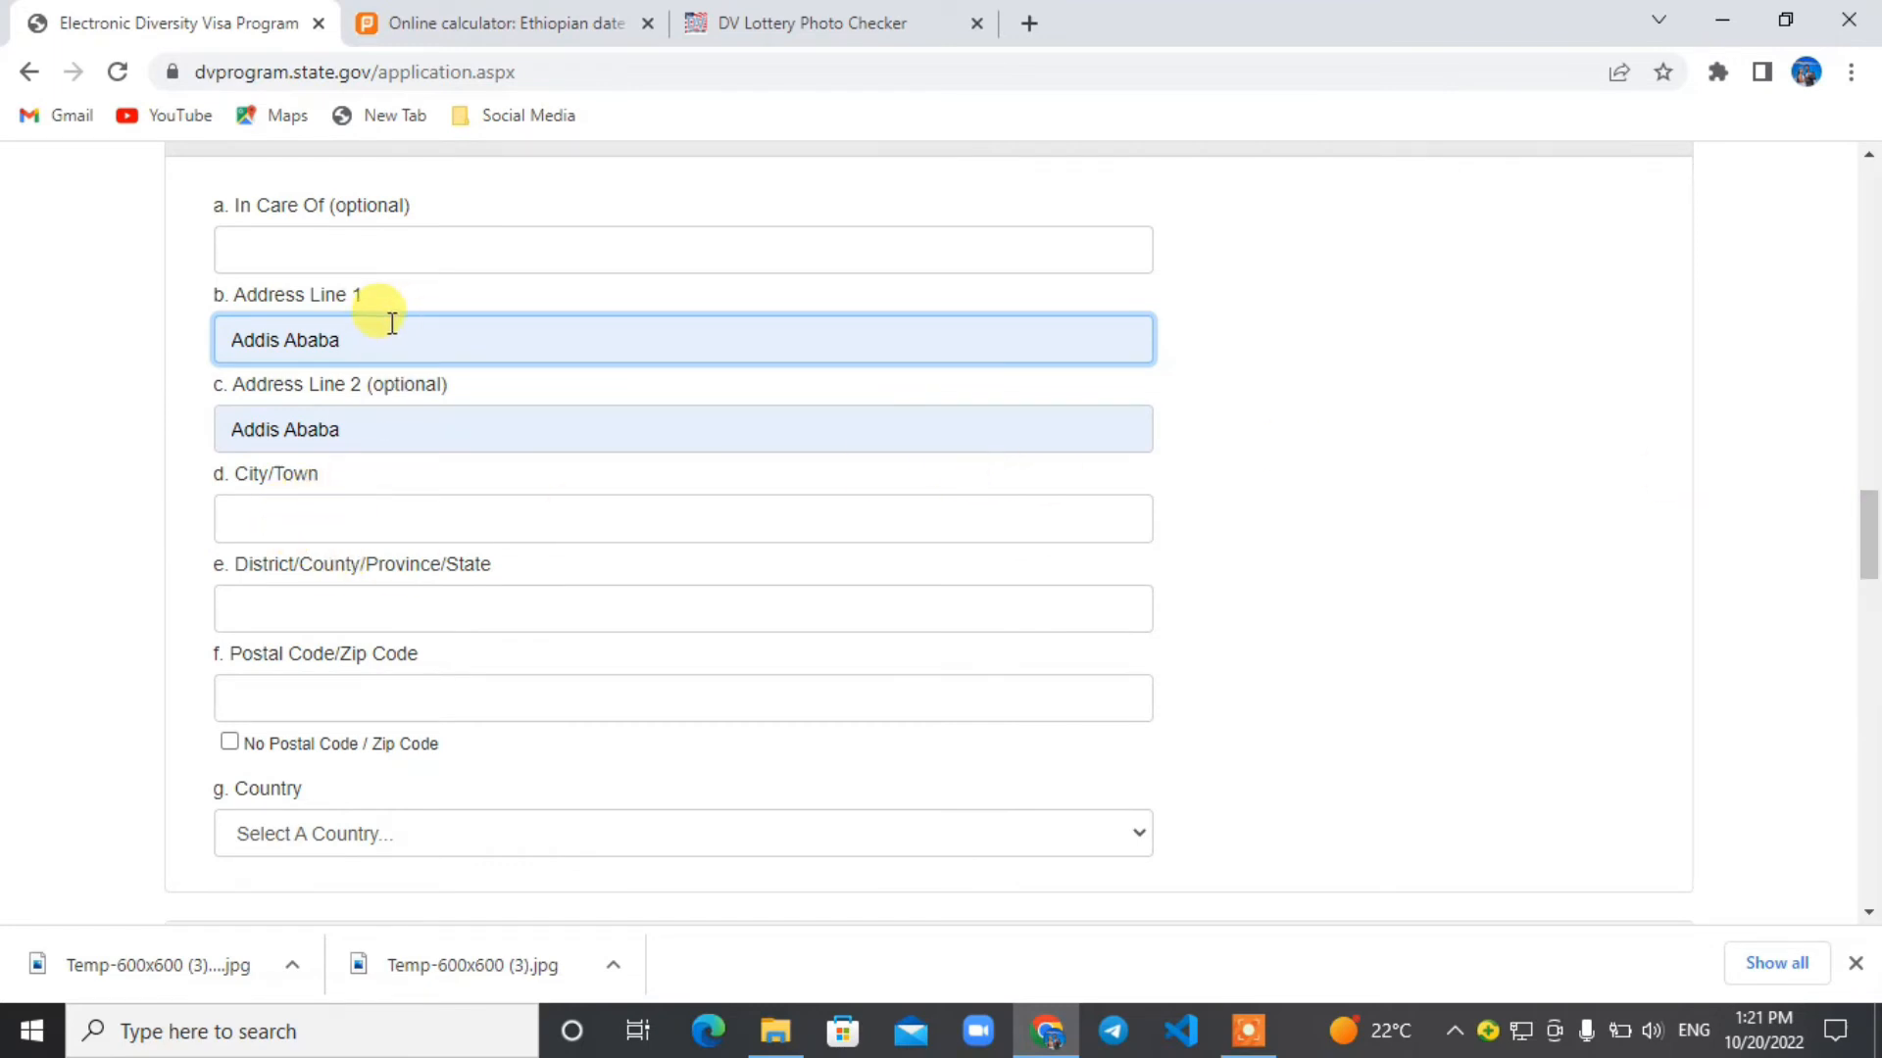
pyautogui.write(',')
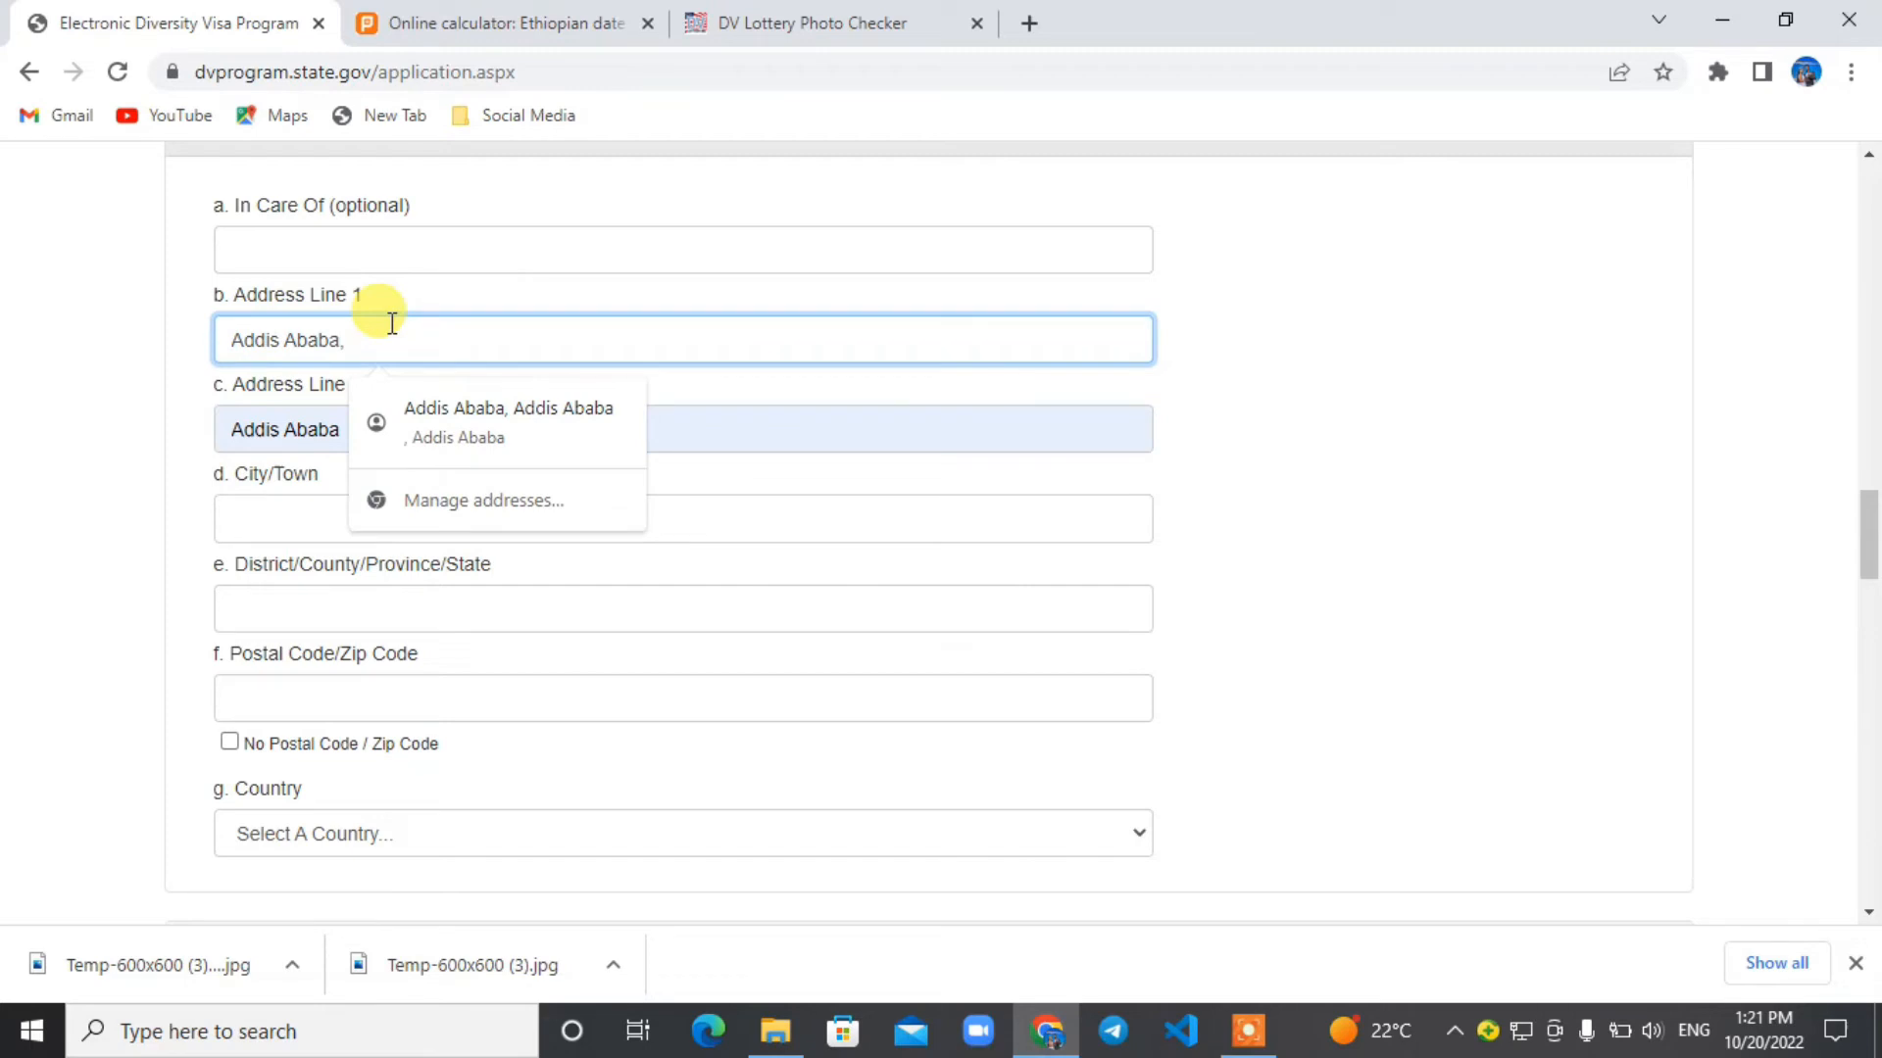
pyautogui.write(' Ethi')
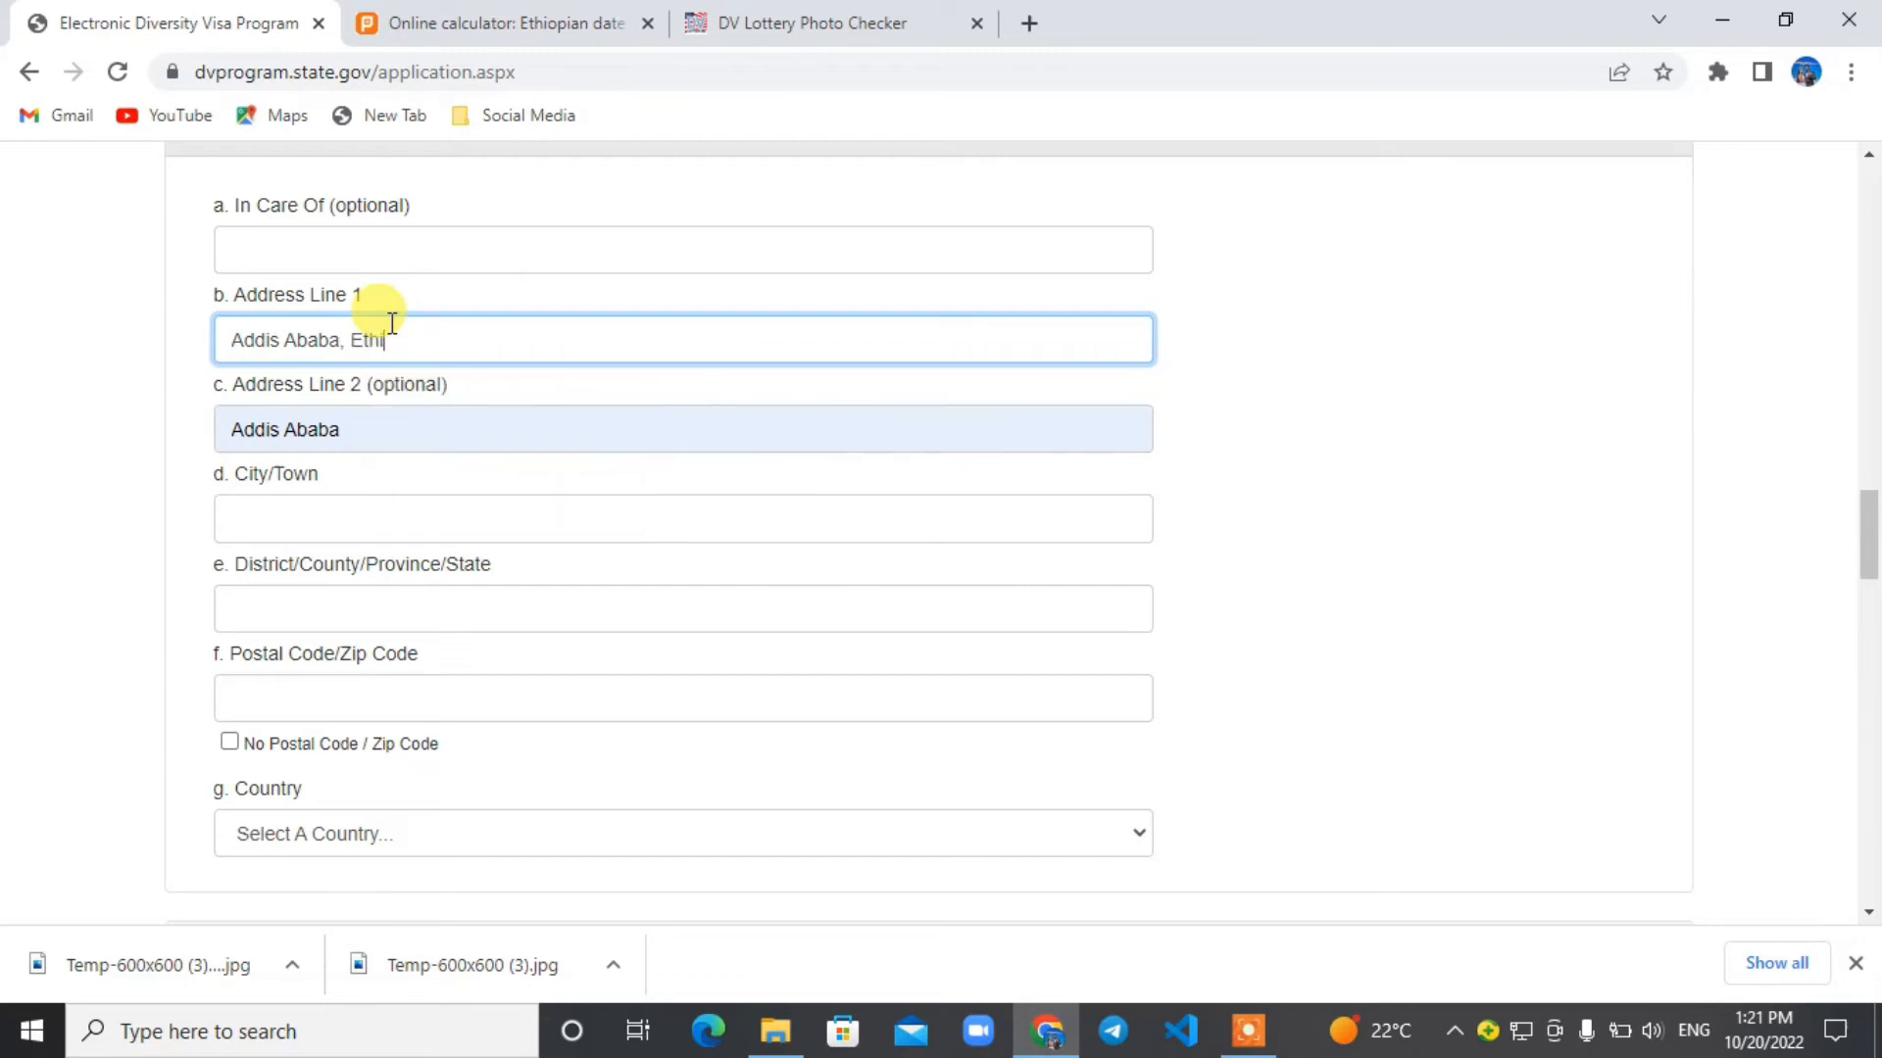
pyautogui.write('opia')
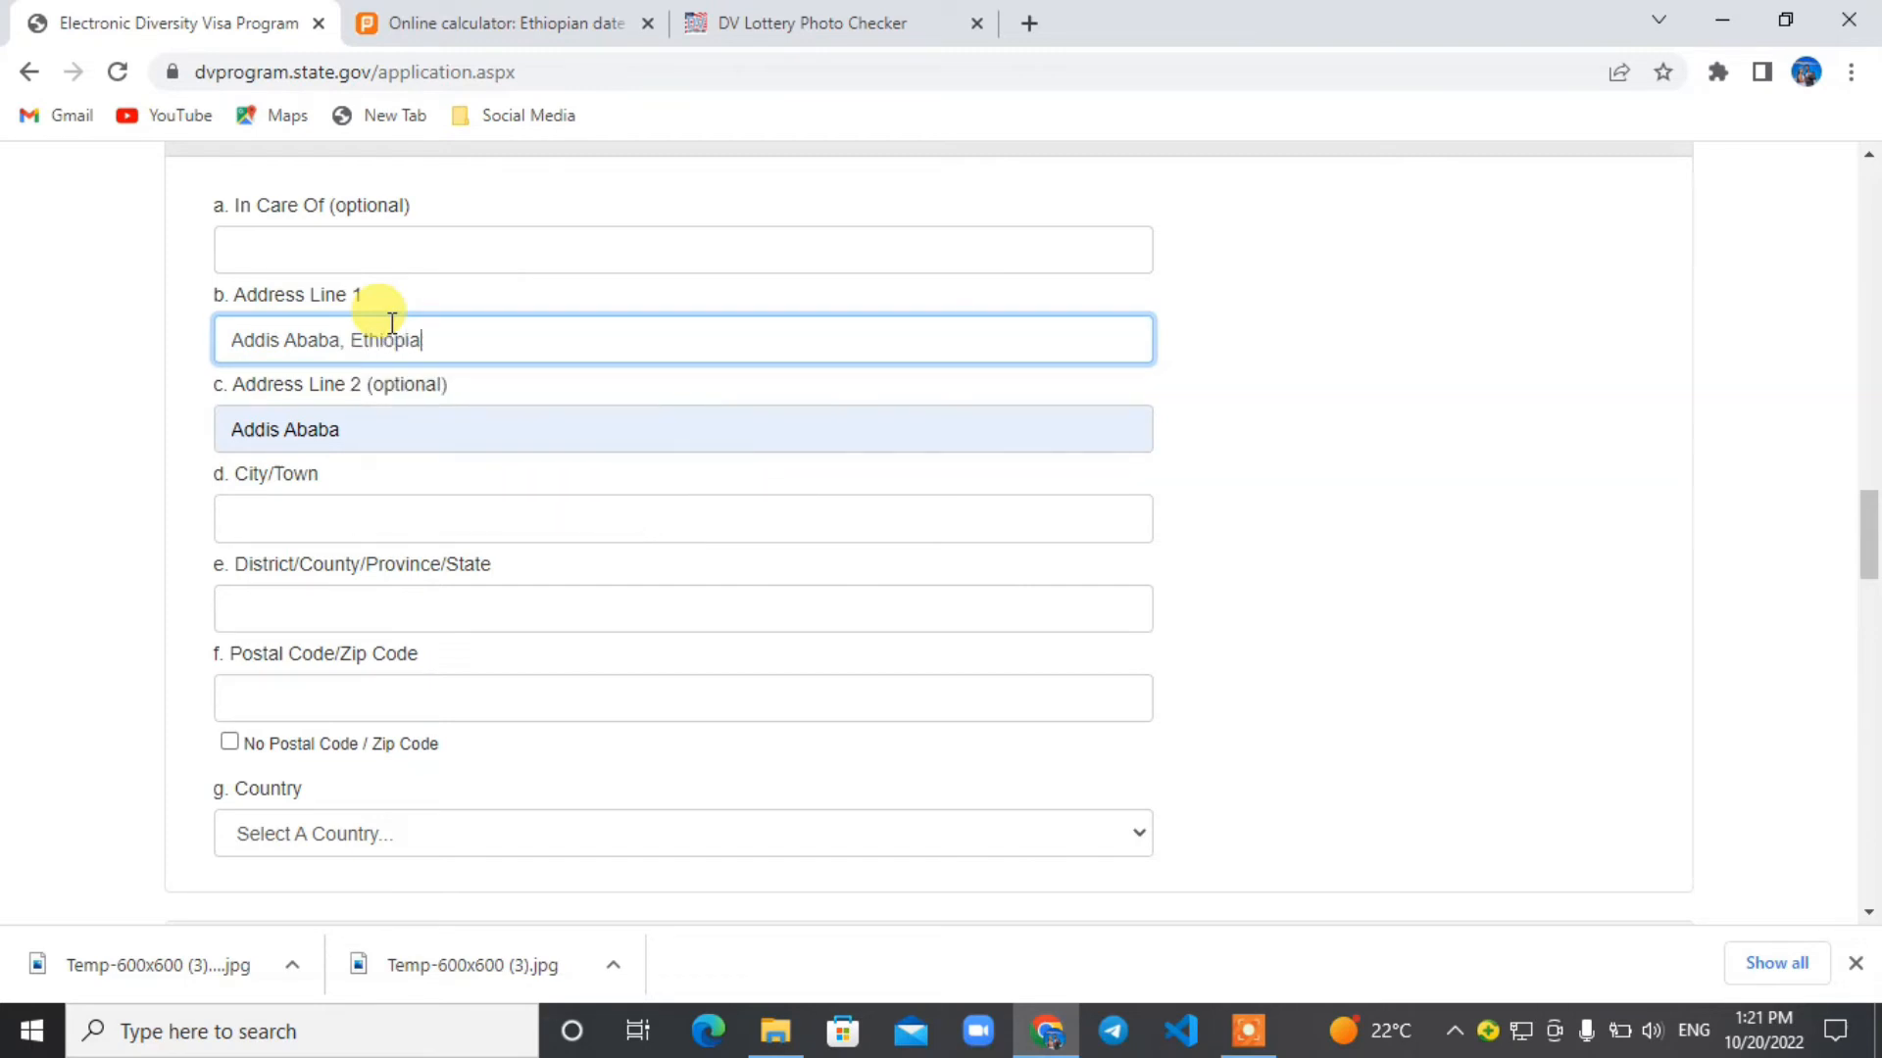
# Fill the mailing address's city, district, postal code and country from the saved address suggestion.
pyautogui.click(294, 511)
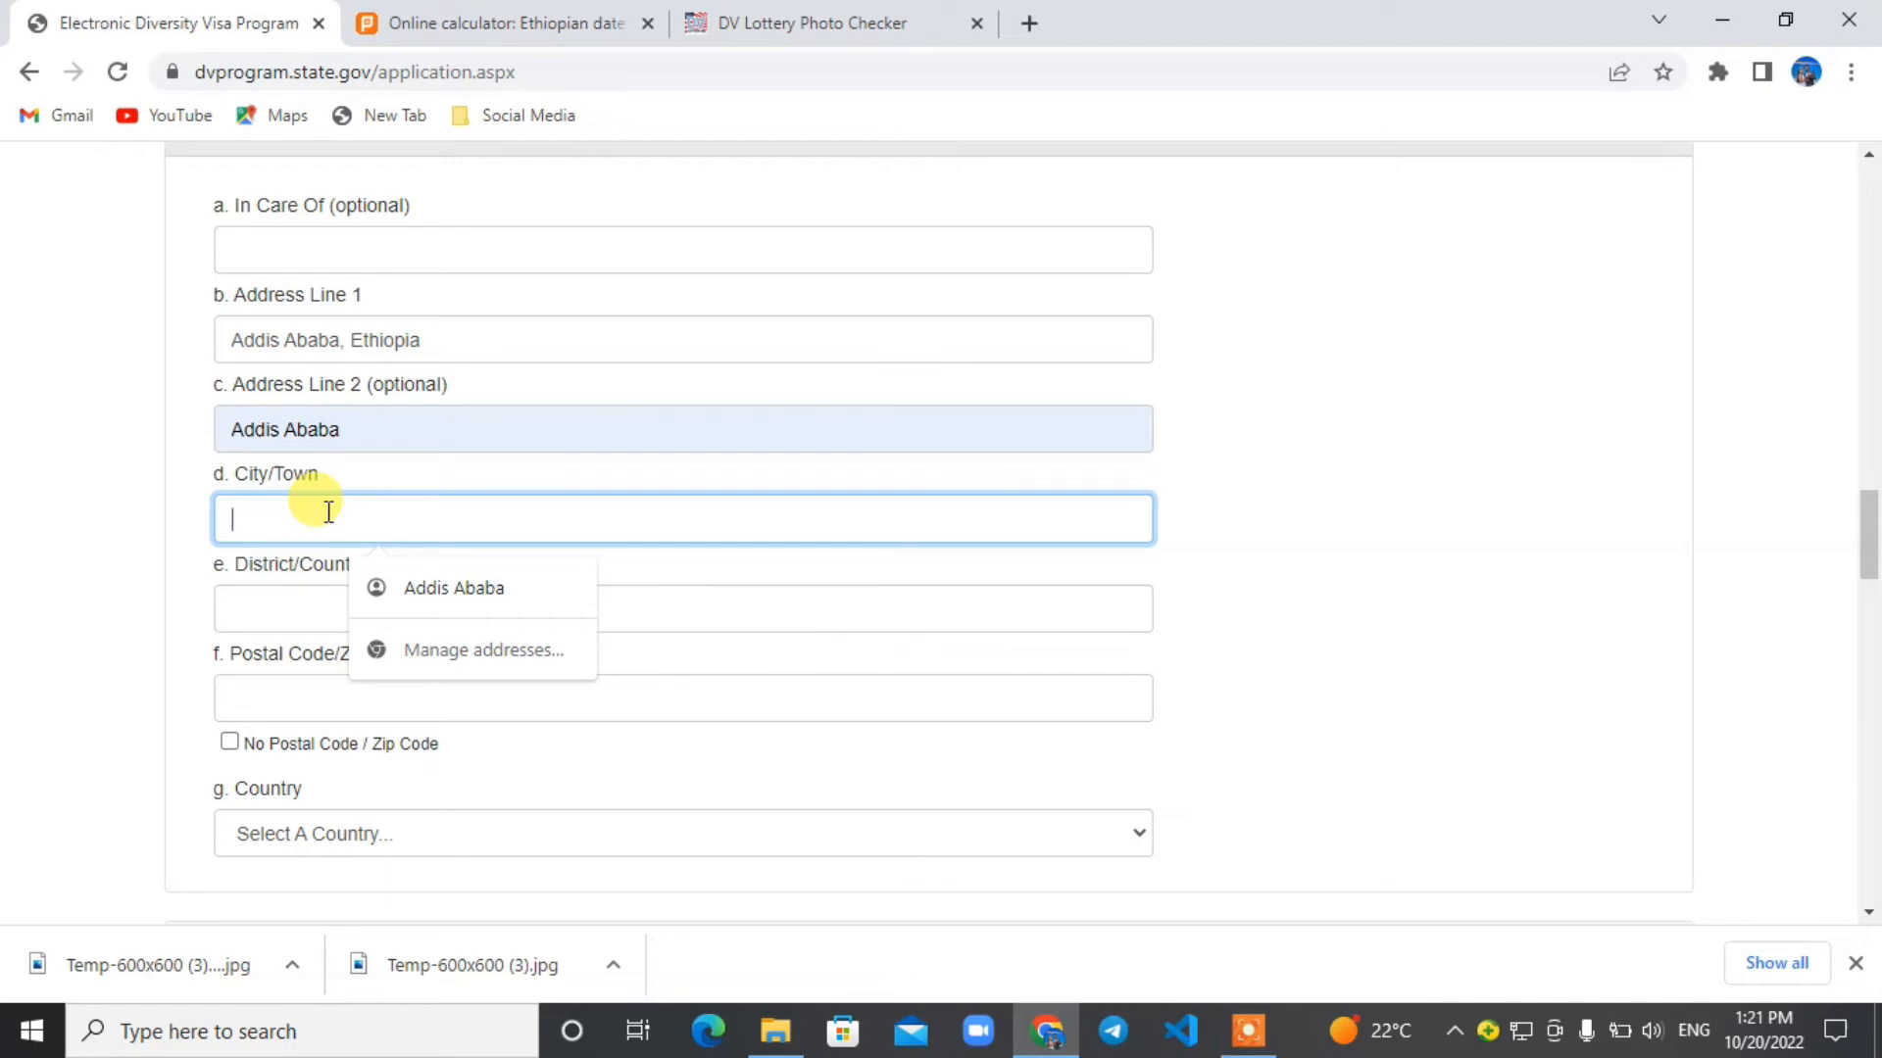
pyautogui.click(388, 579)
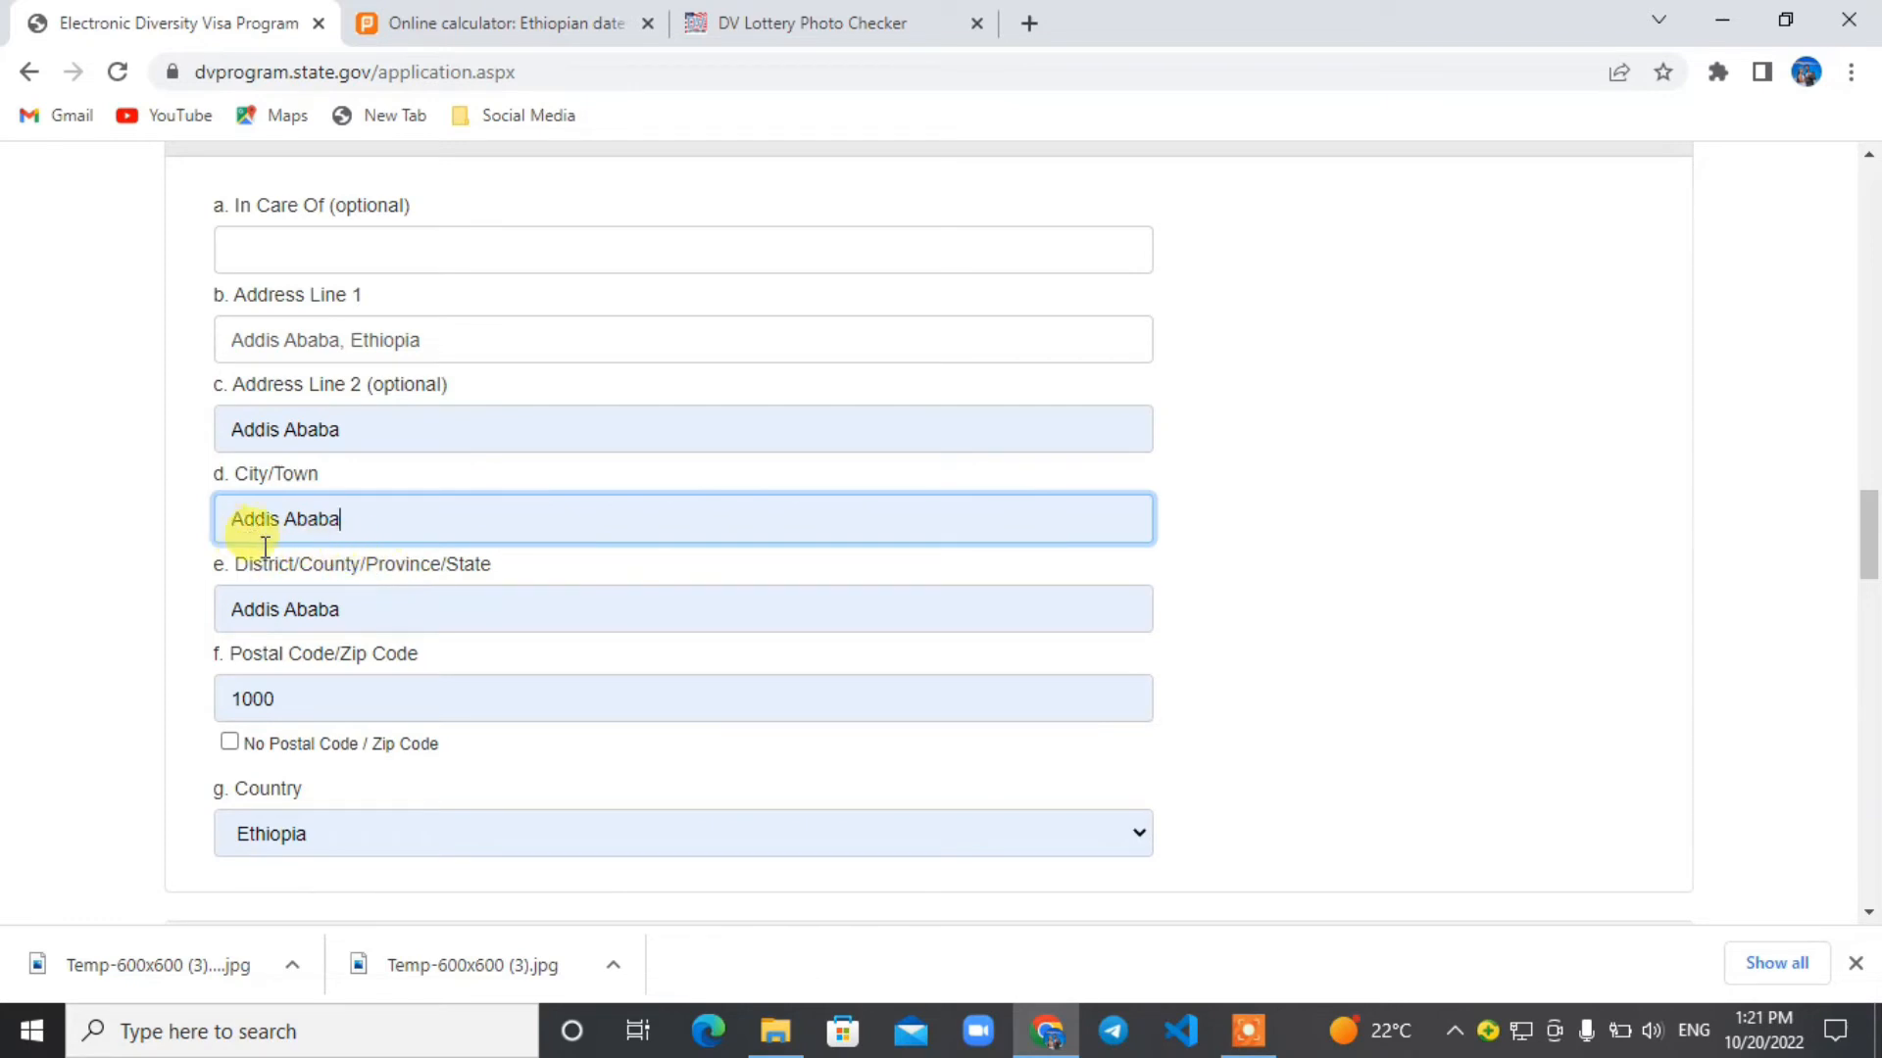
pyautogui.click(328, 694)
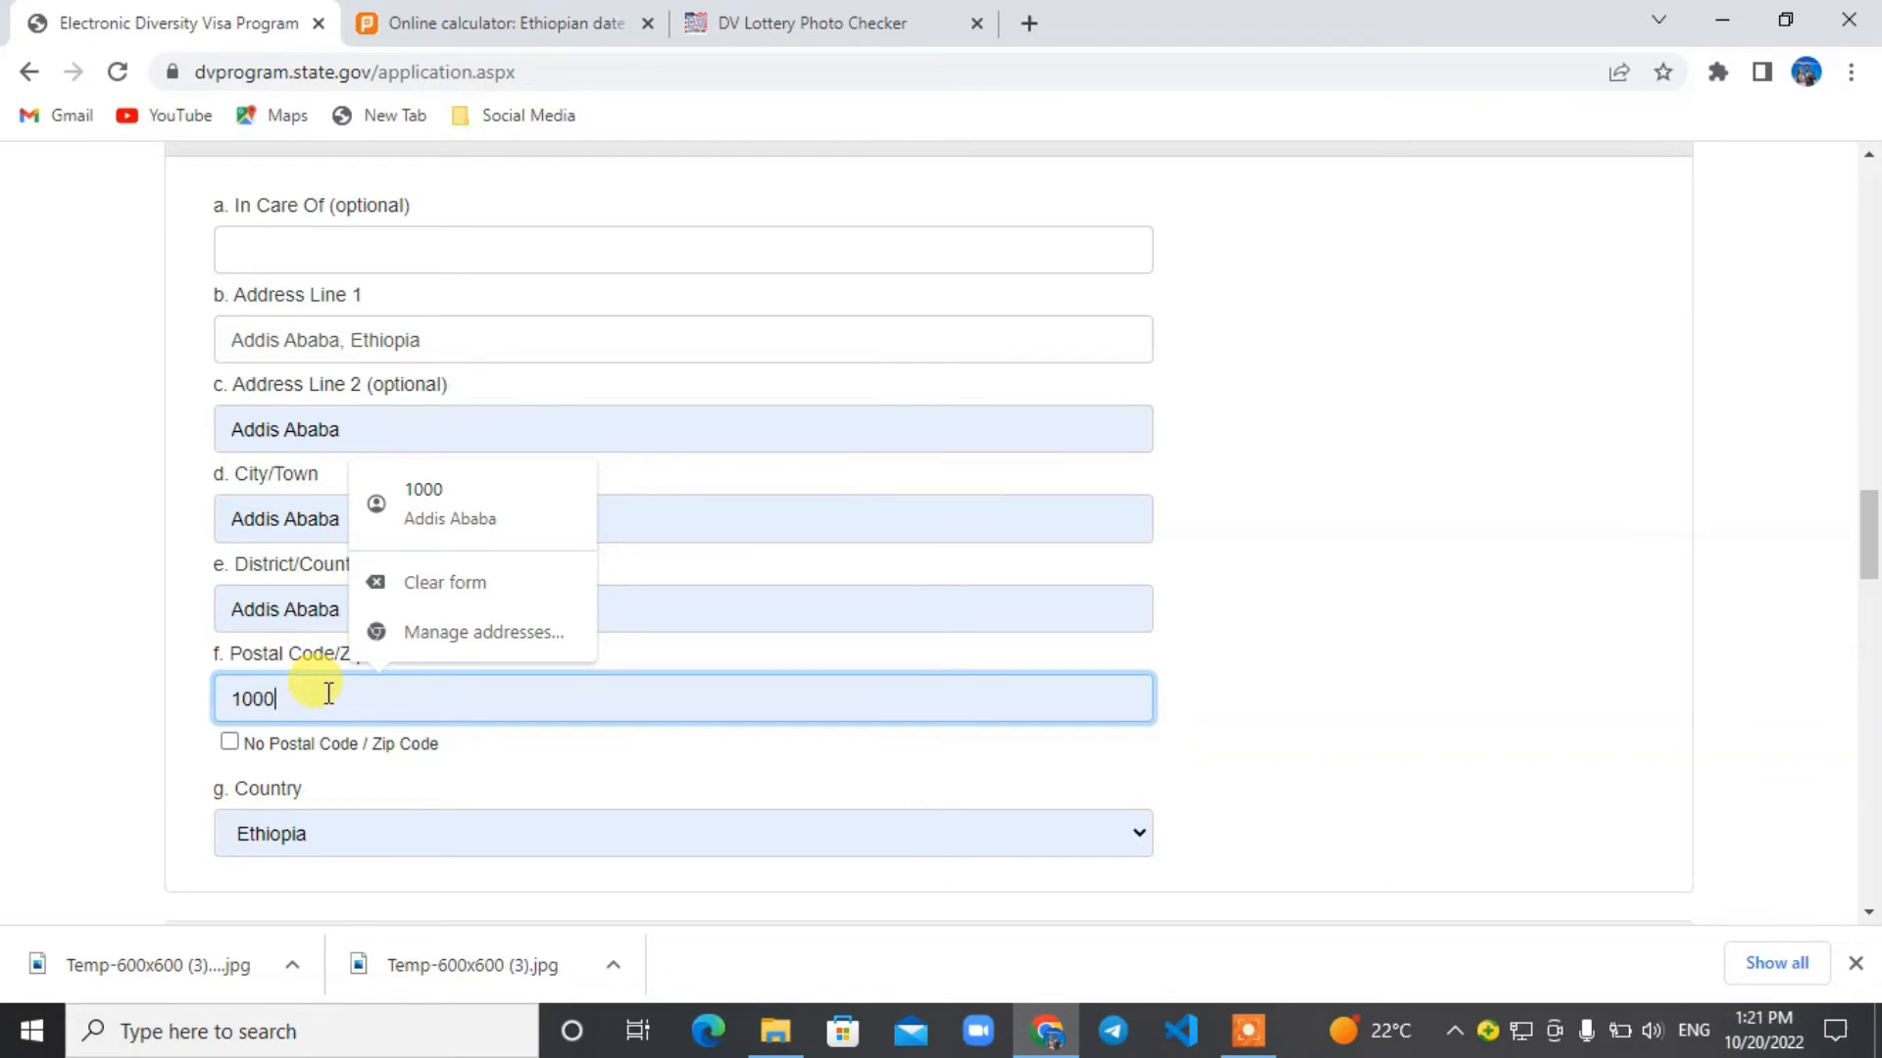
pyautogui.click(1536, 545)
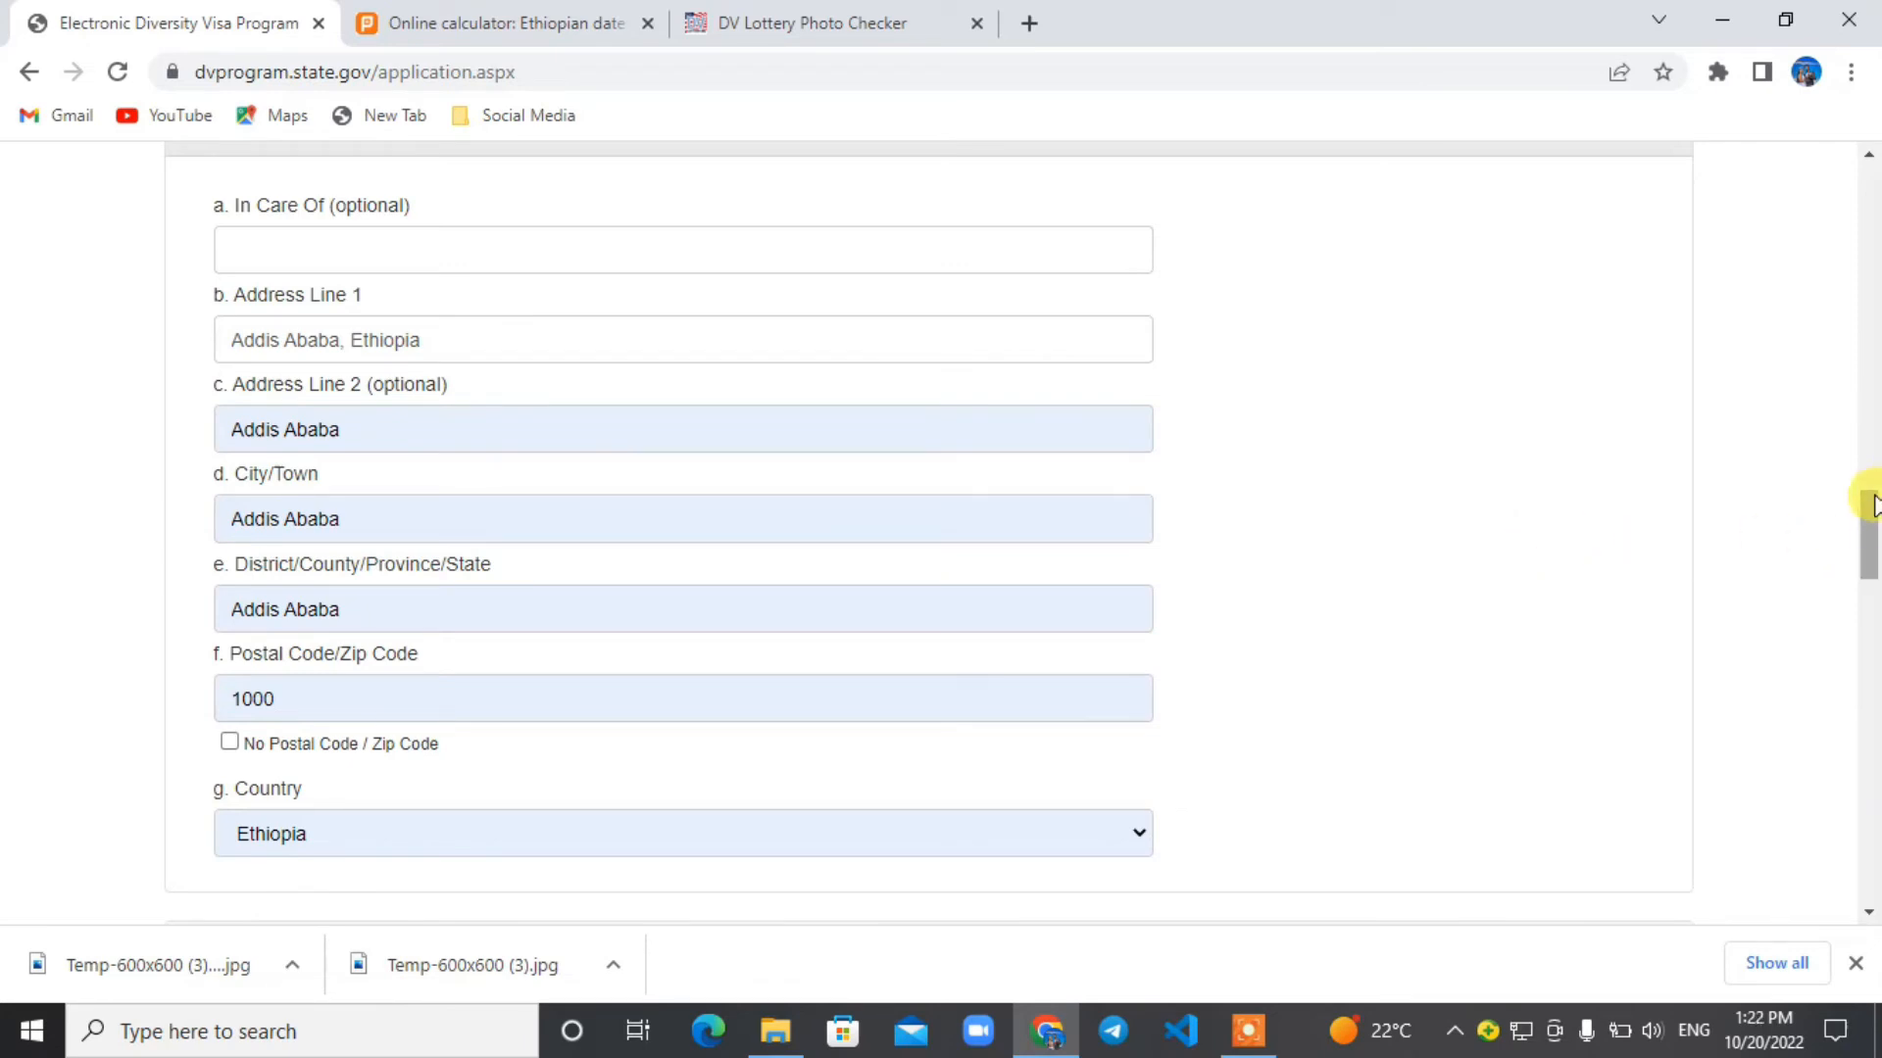
# Enter the entrant's e-mail address in the E-Mail Address field of section 11.
pyautogui.moveTo(1867, 513); pyautogui.dragTo(1871, 569)
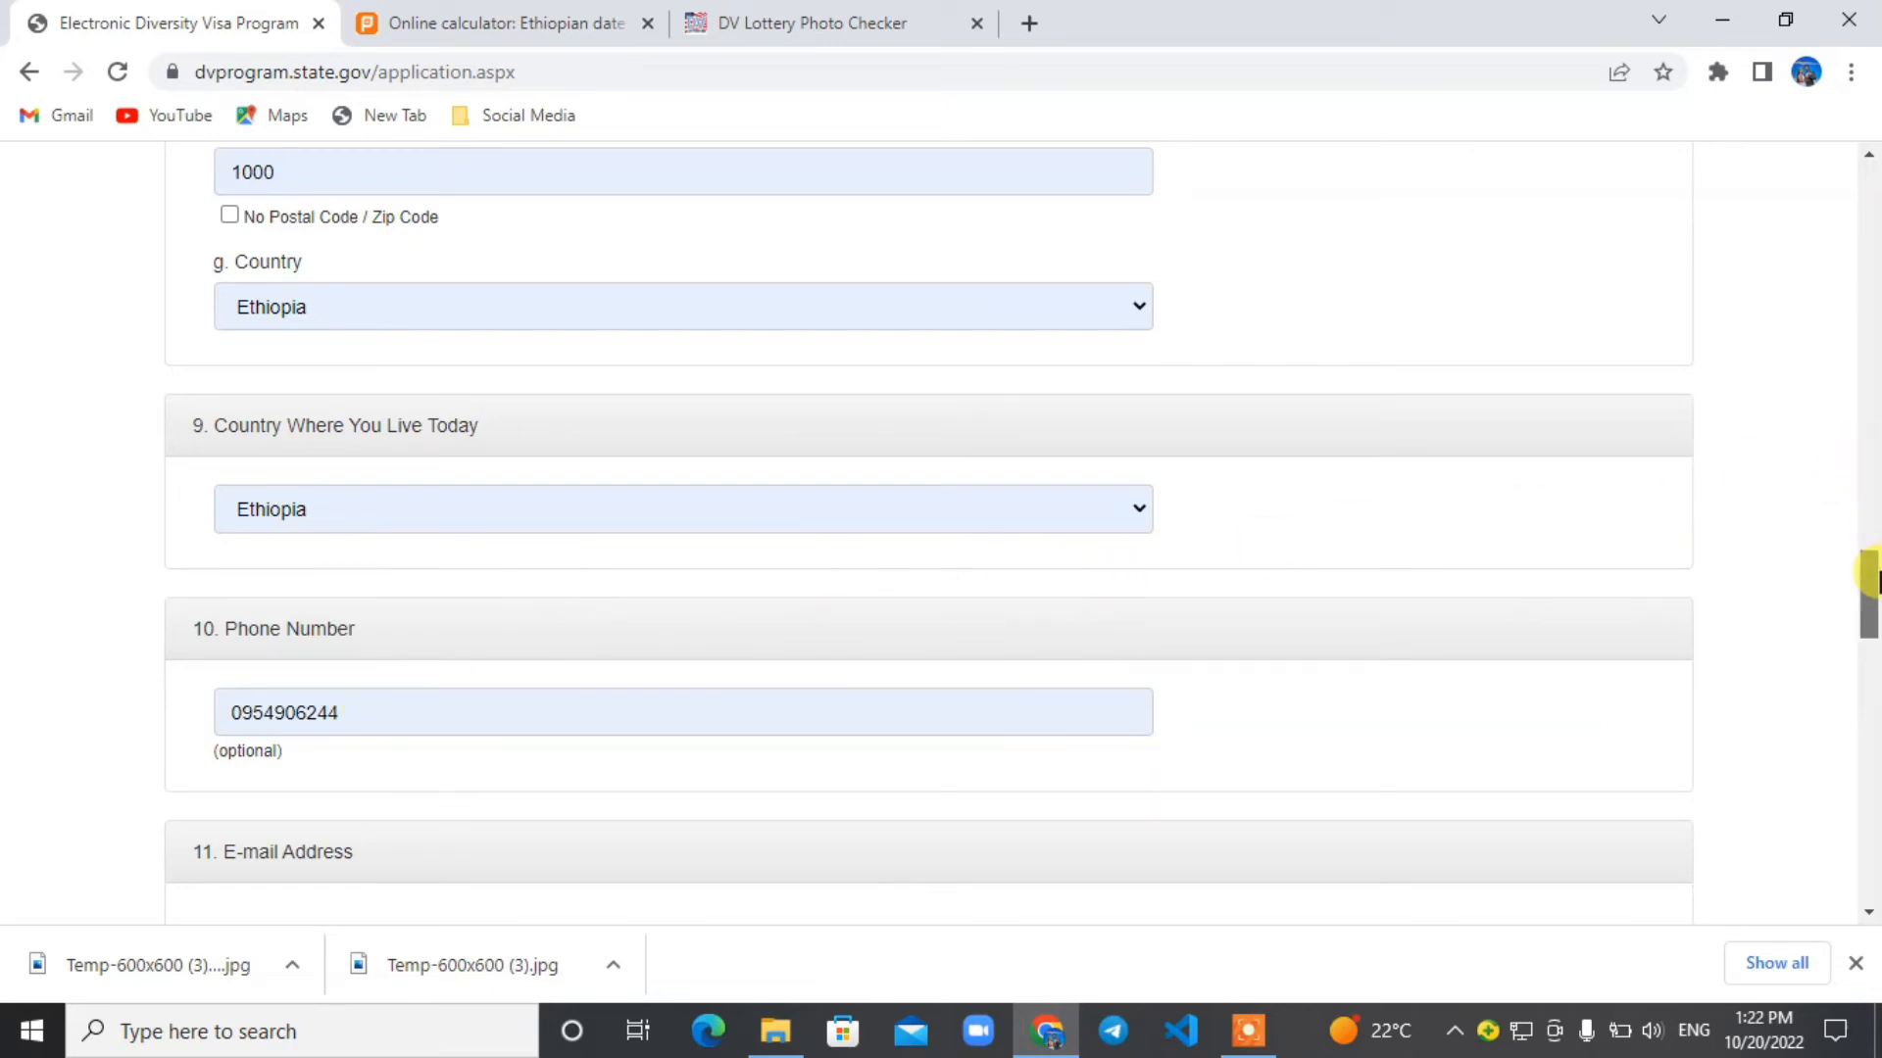
pyautogui.moveTo(1872, 578); pyautogui.dragTo(1870, 639)
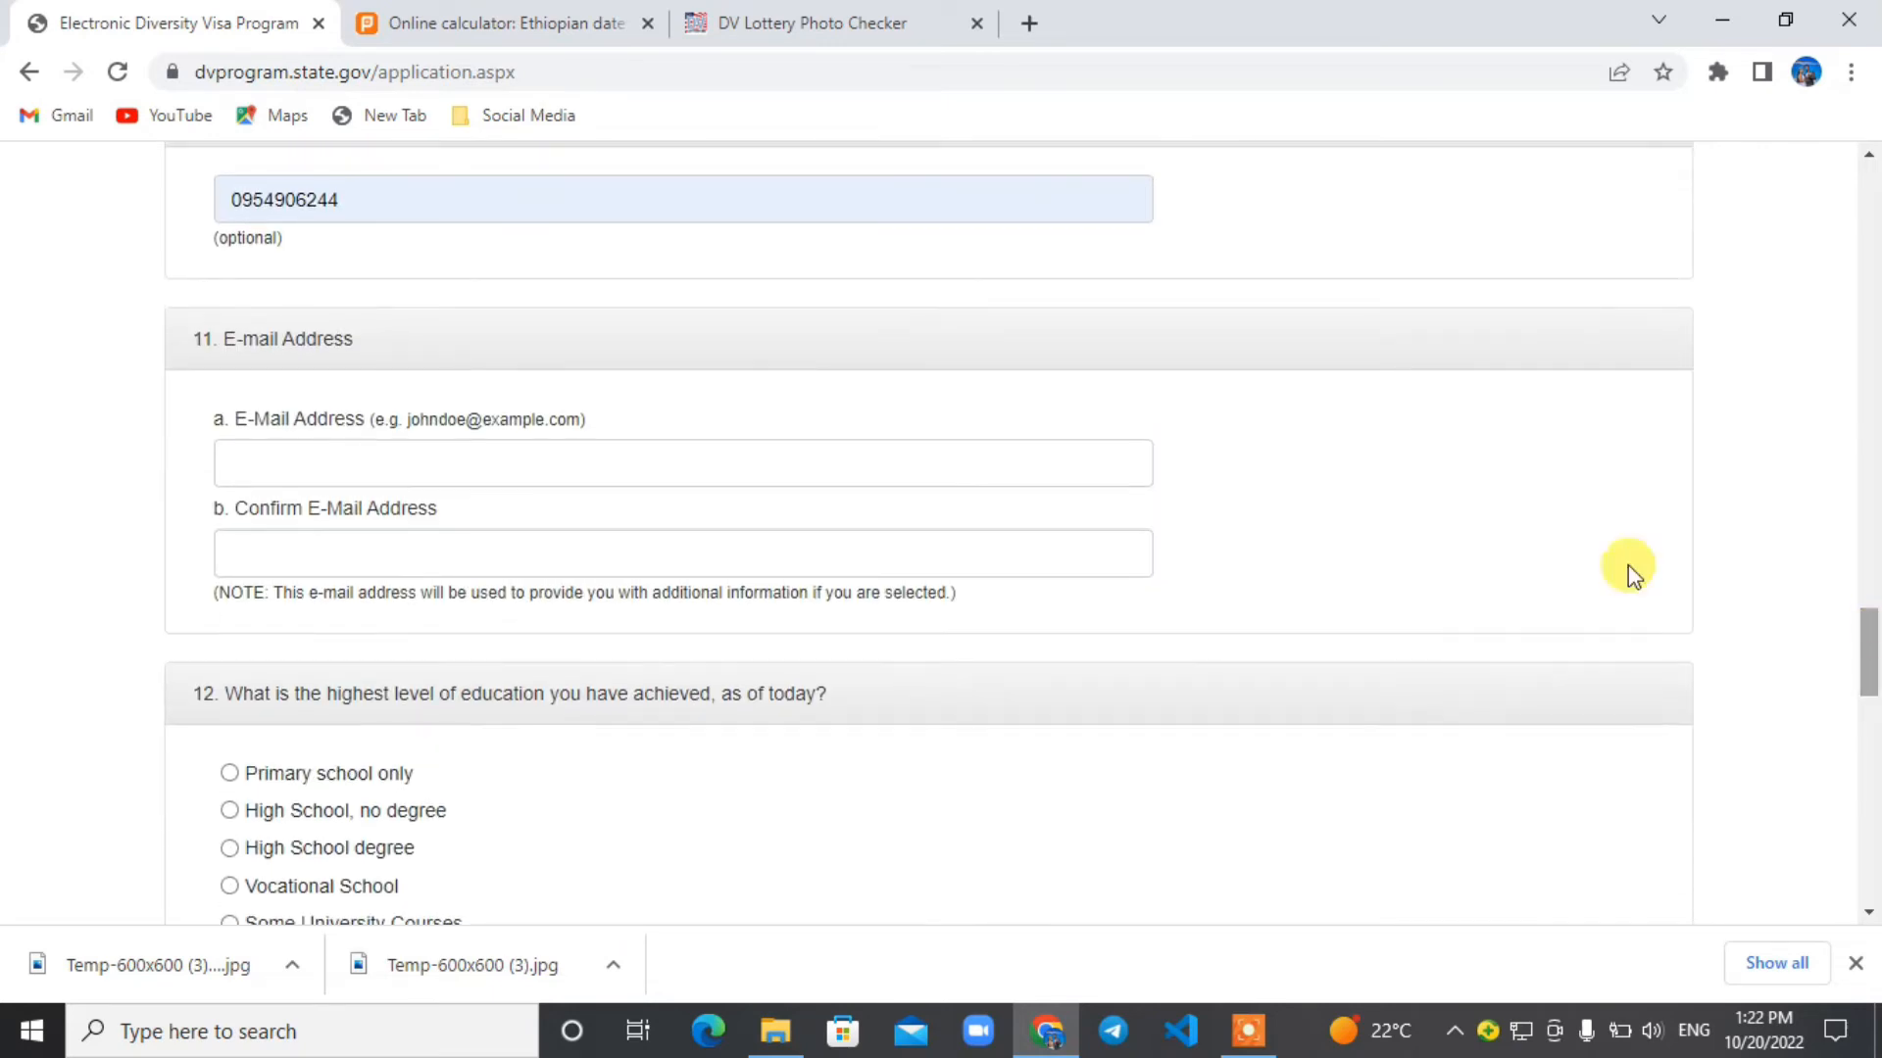
pyautogui.click(360, 457)
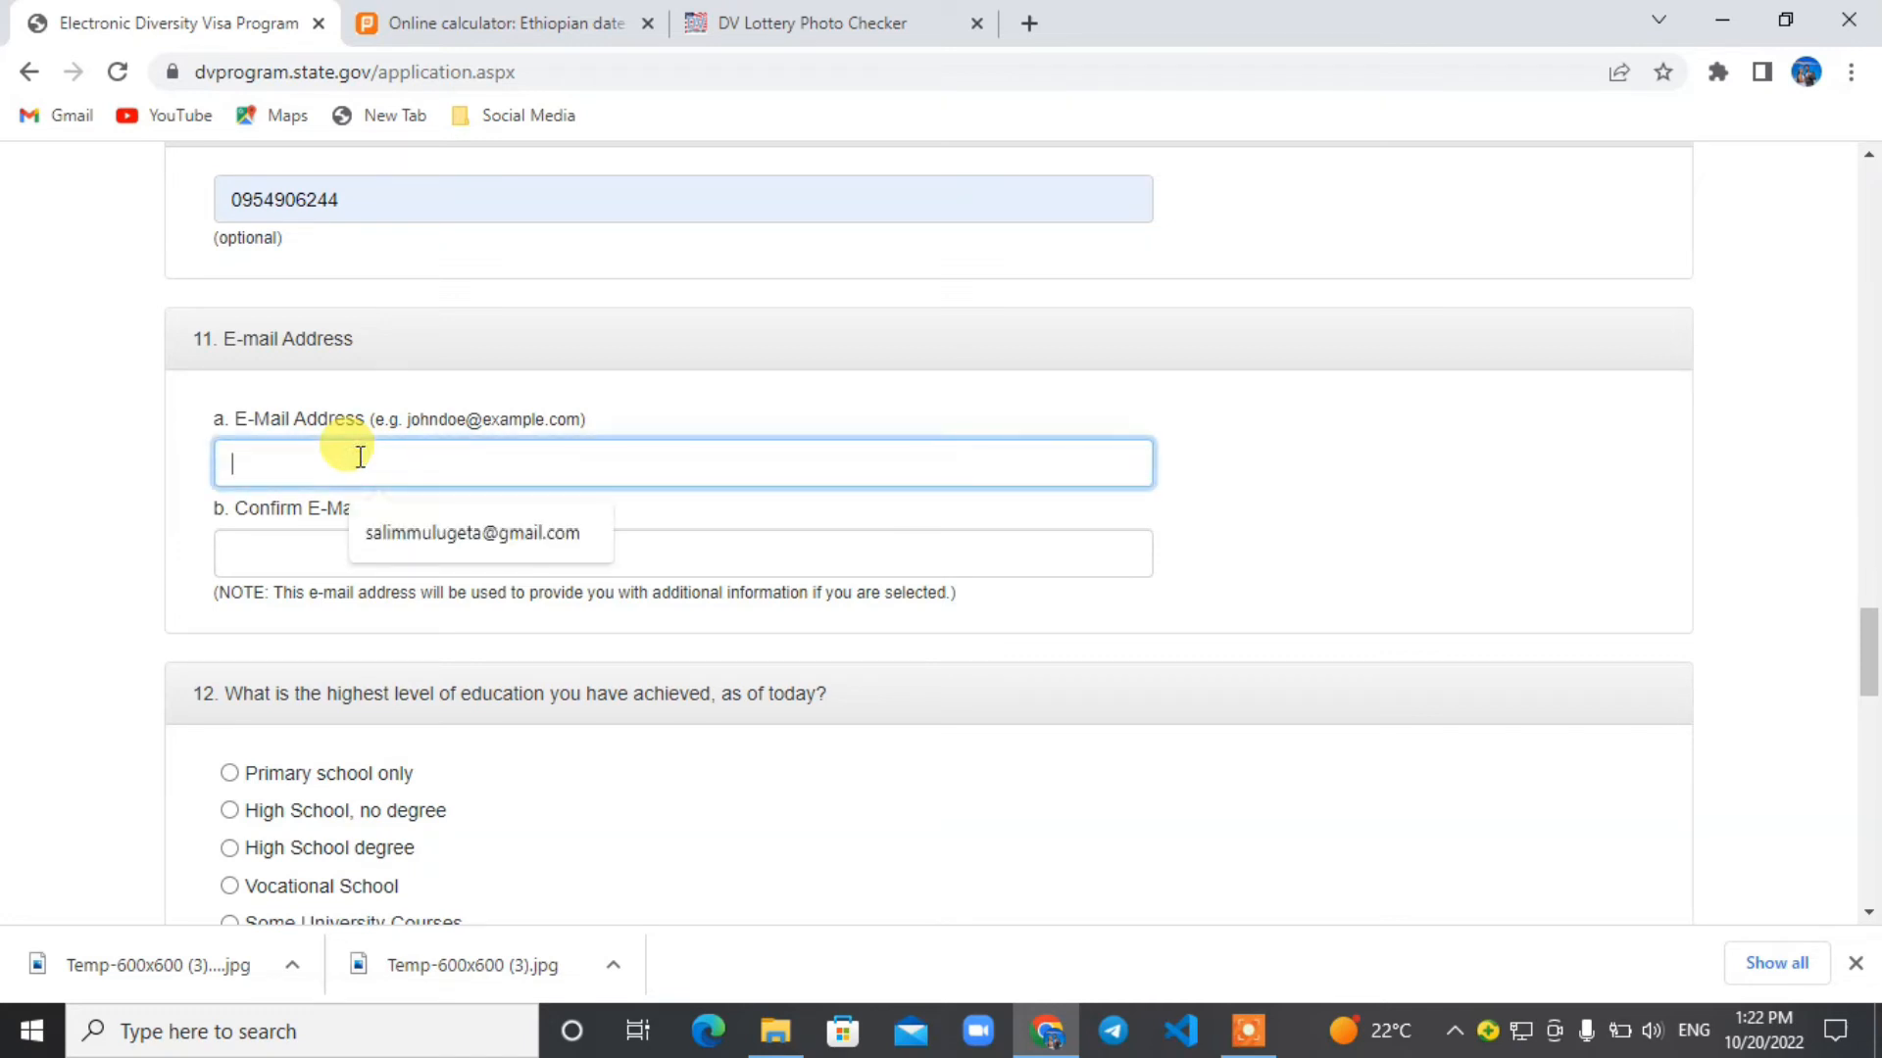
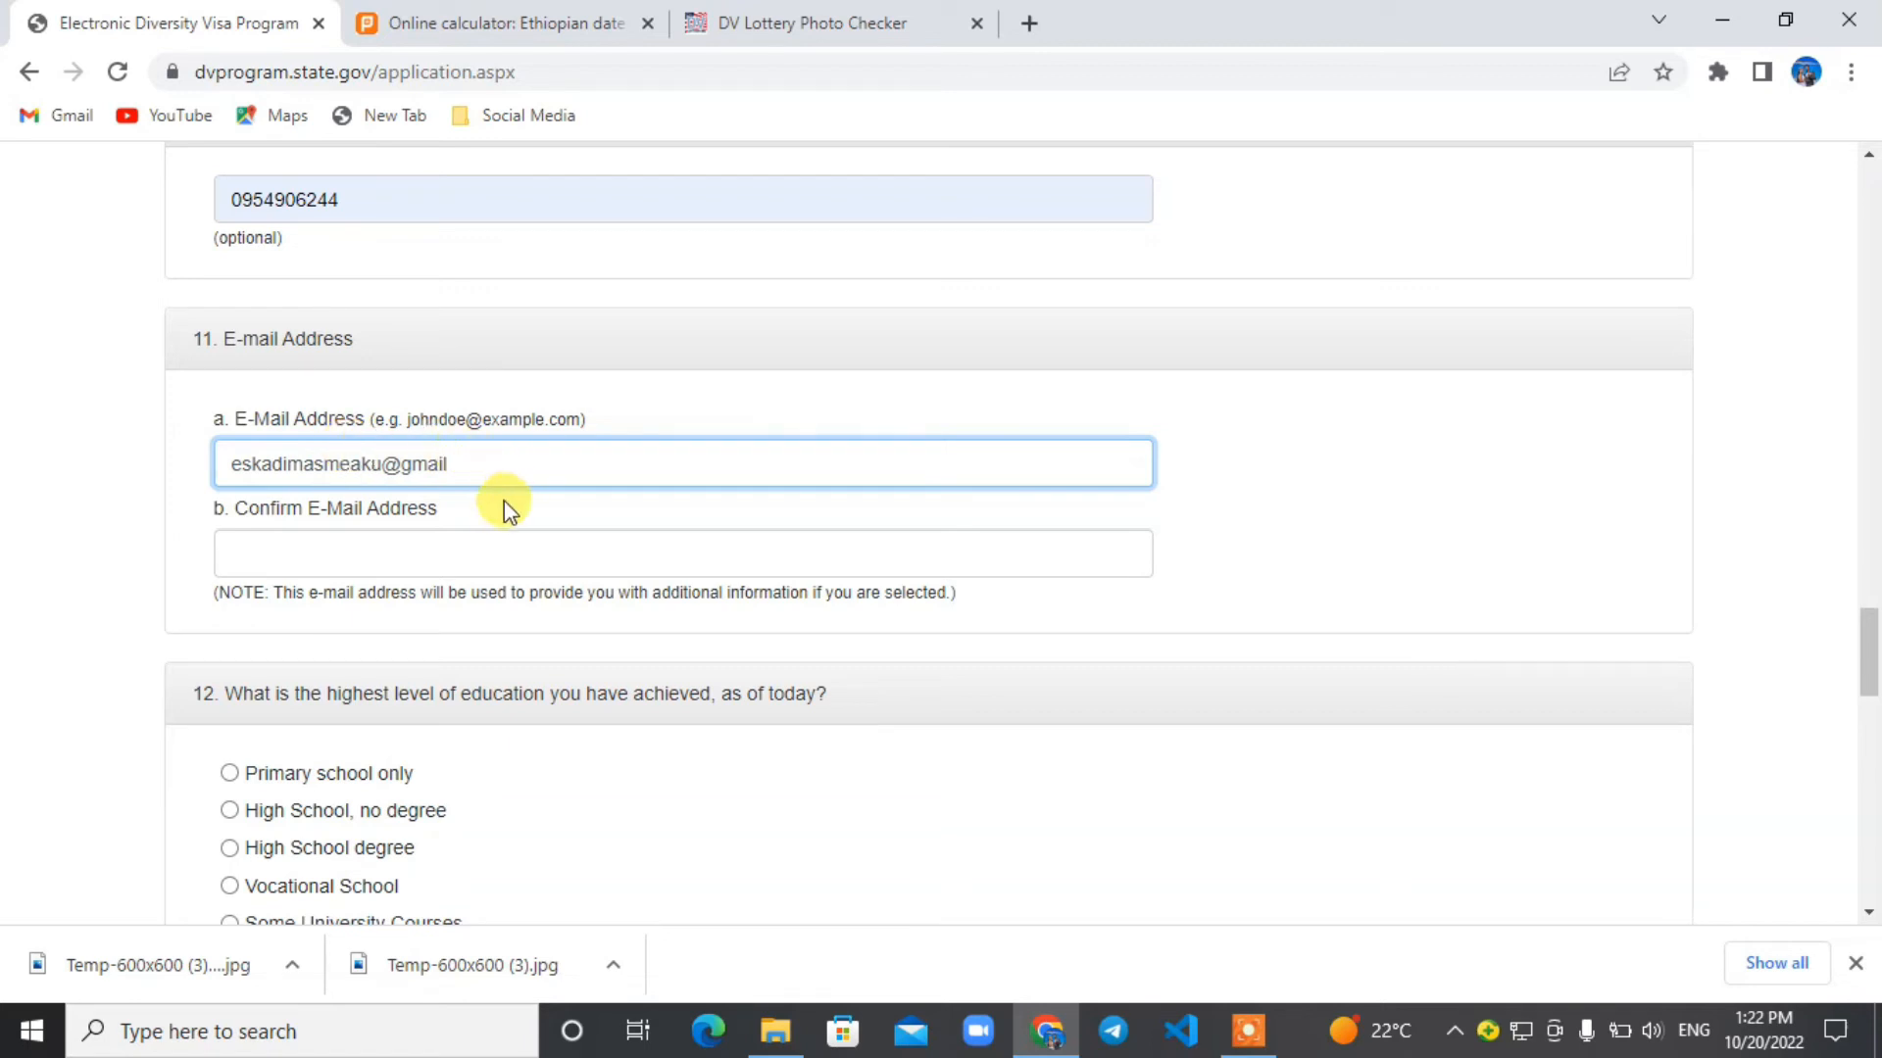
pyautogui.click(469, 465)
# Try to copy the entered e-mail address for use in the confirmation field.
pyautogui.moveTo(525, 463); pyautogui.dragTo(202, 437)
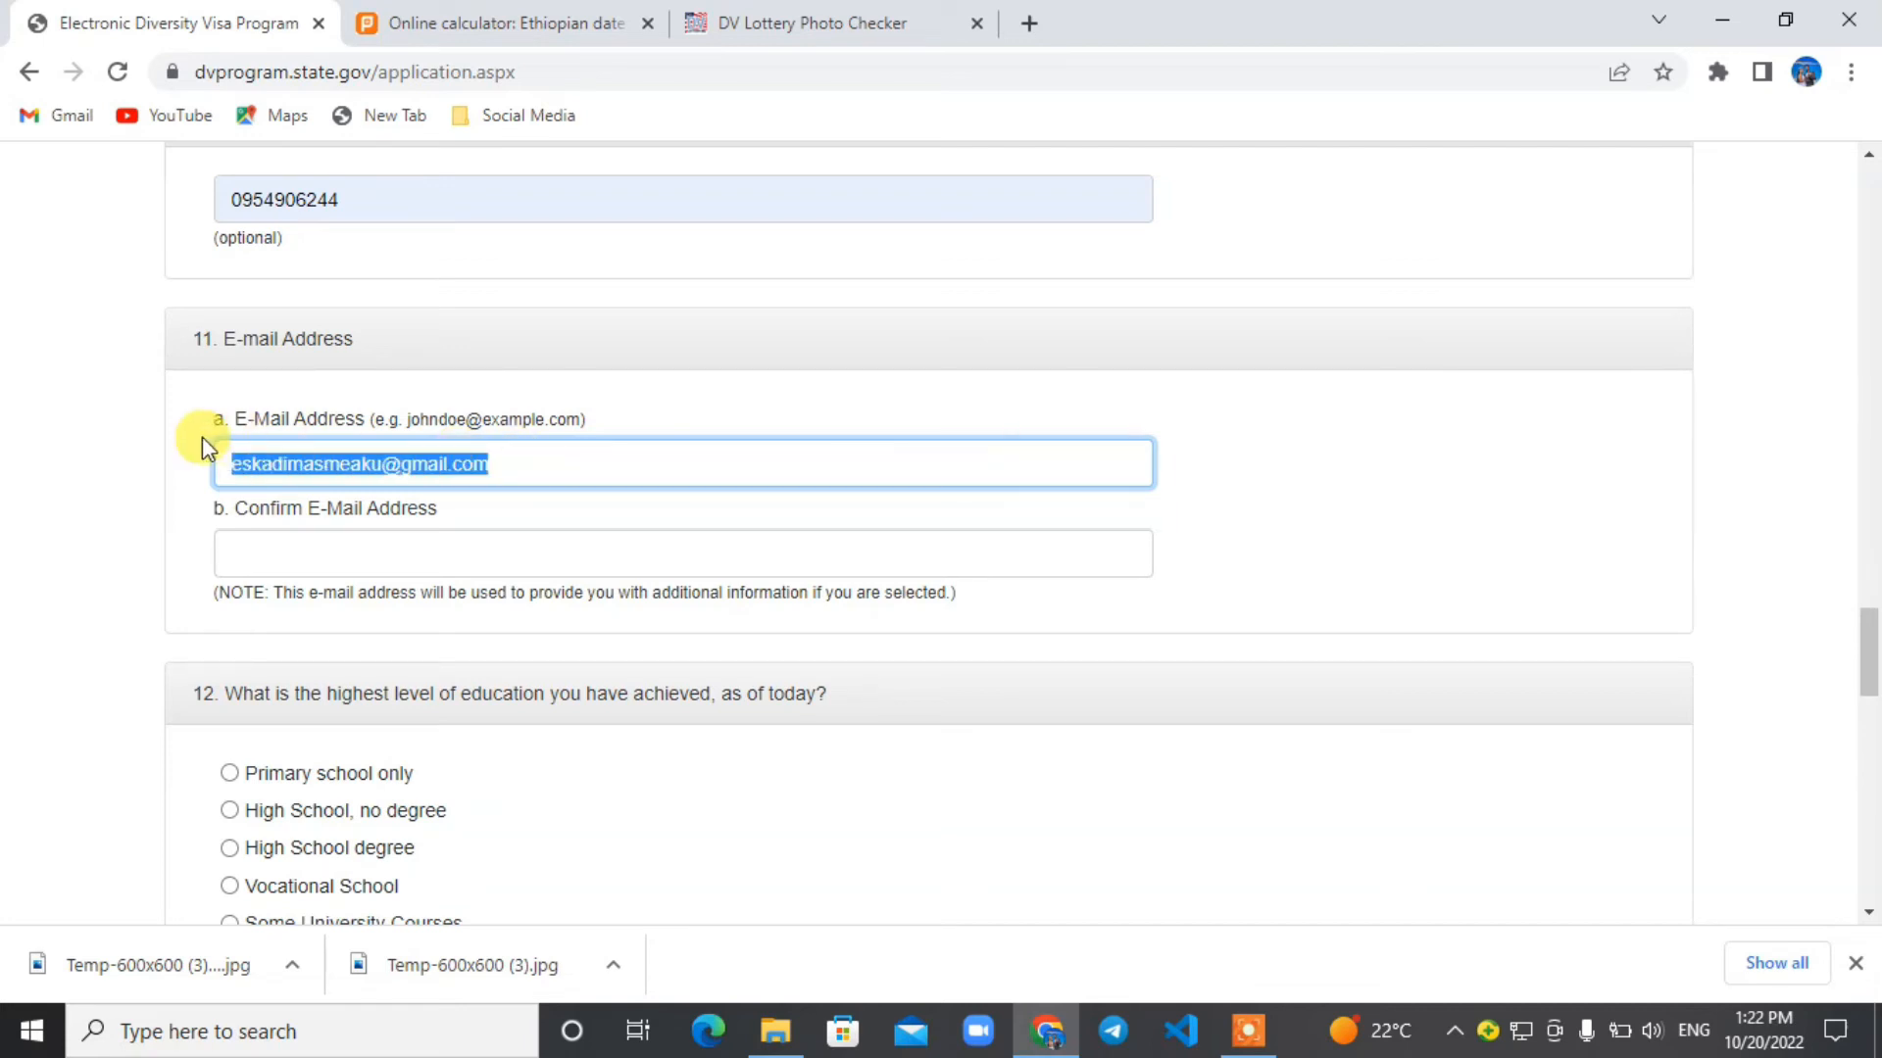
pyautogui.click(369, 558)
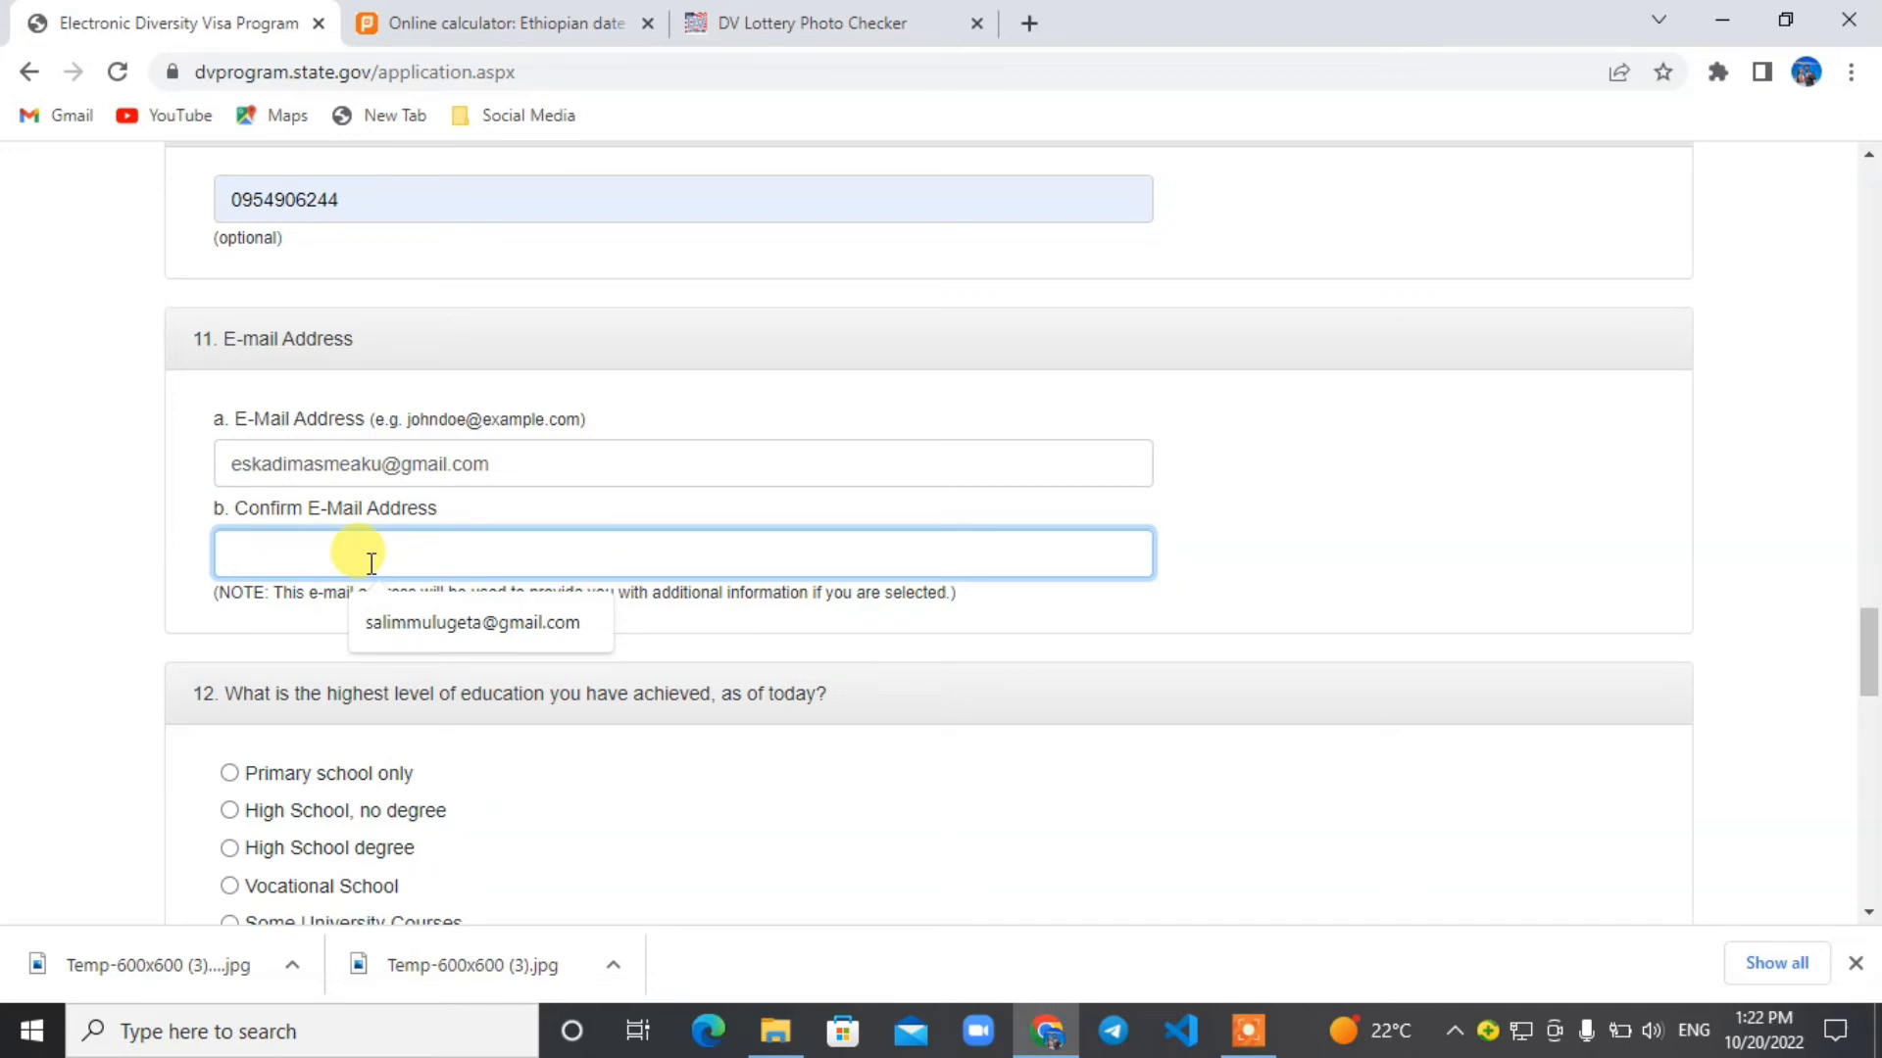
pyautogui.moveTo(503, 467); pyautogui.dragTo(224, 464)
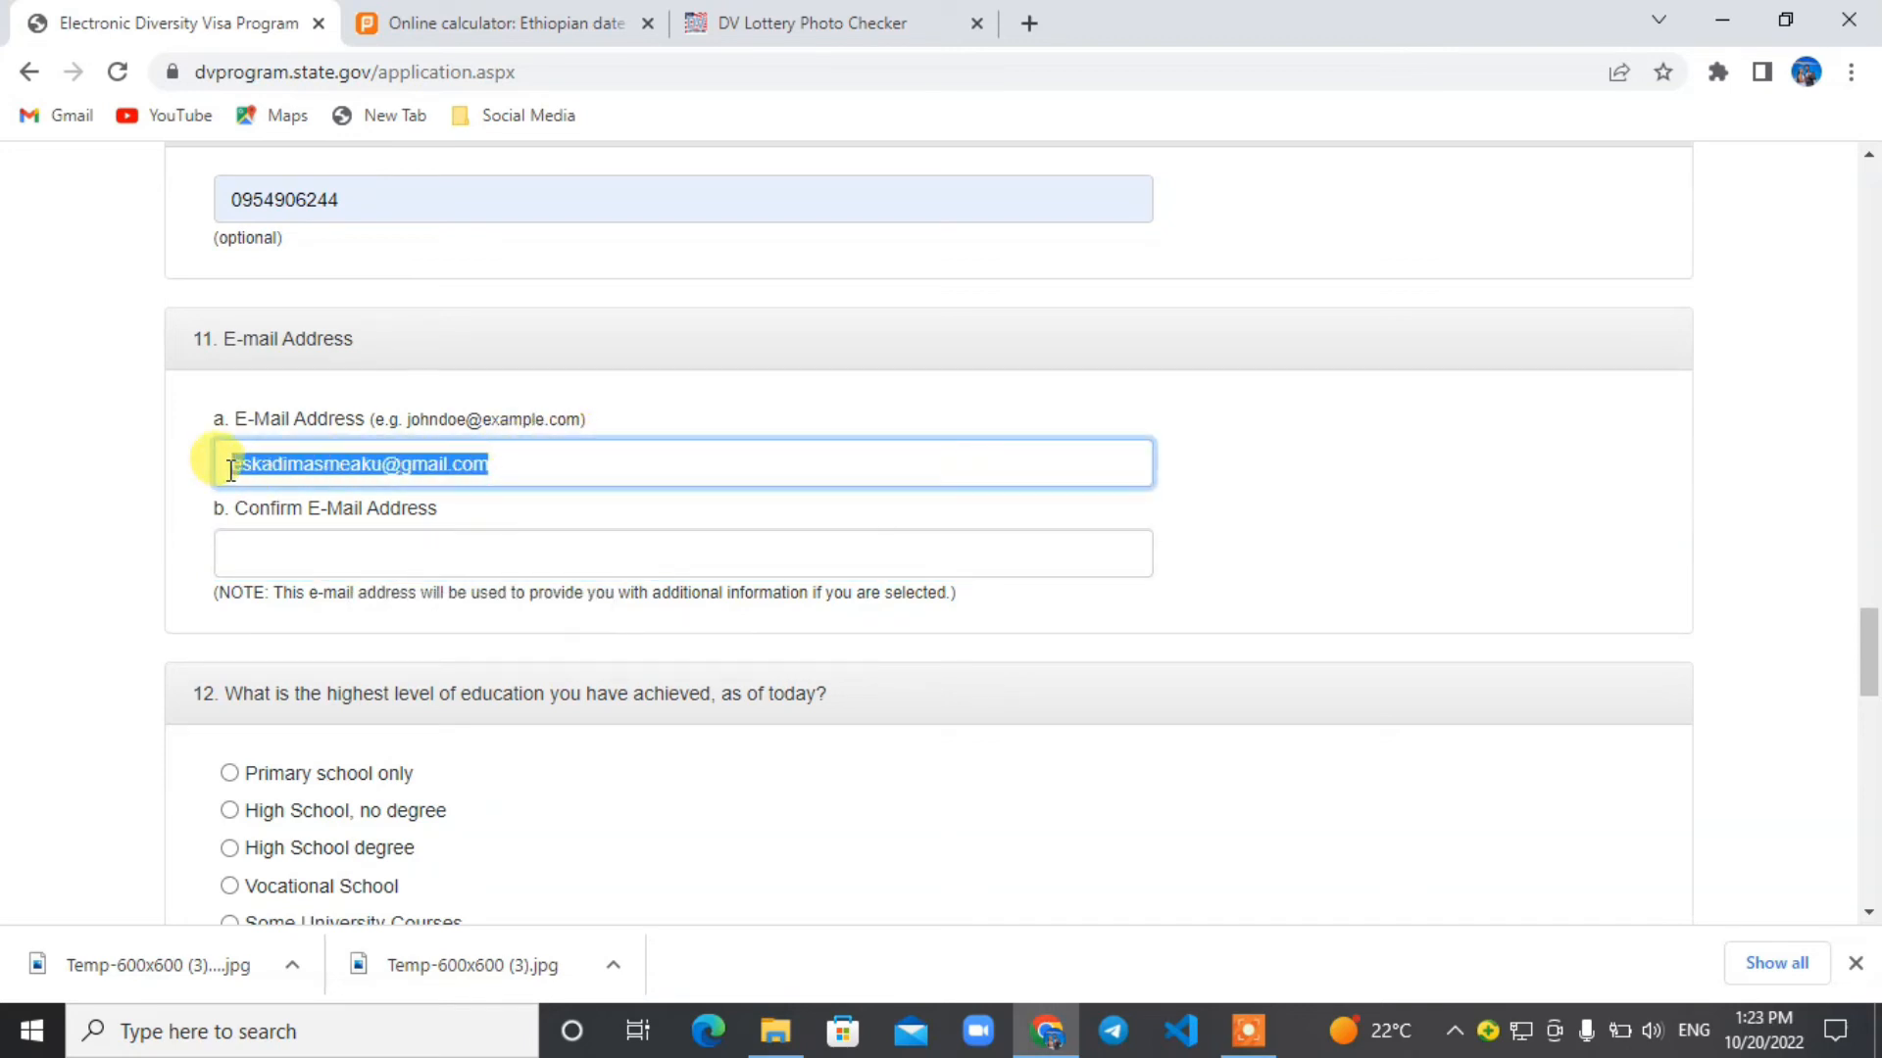
pyautogui.rightClick(249, 467)
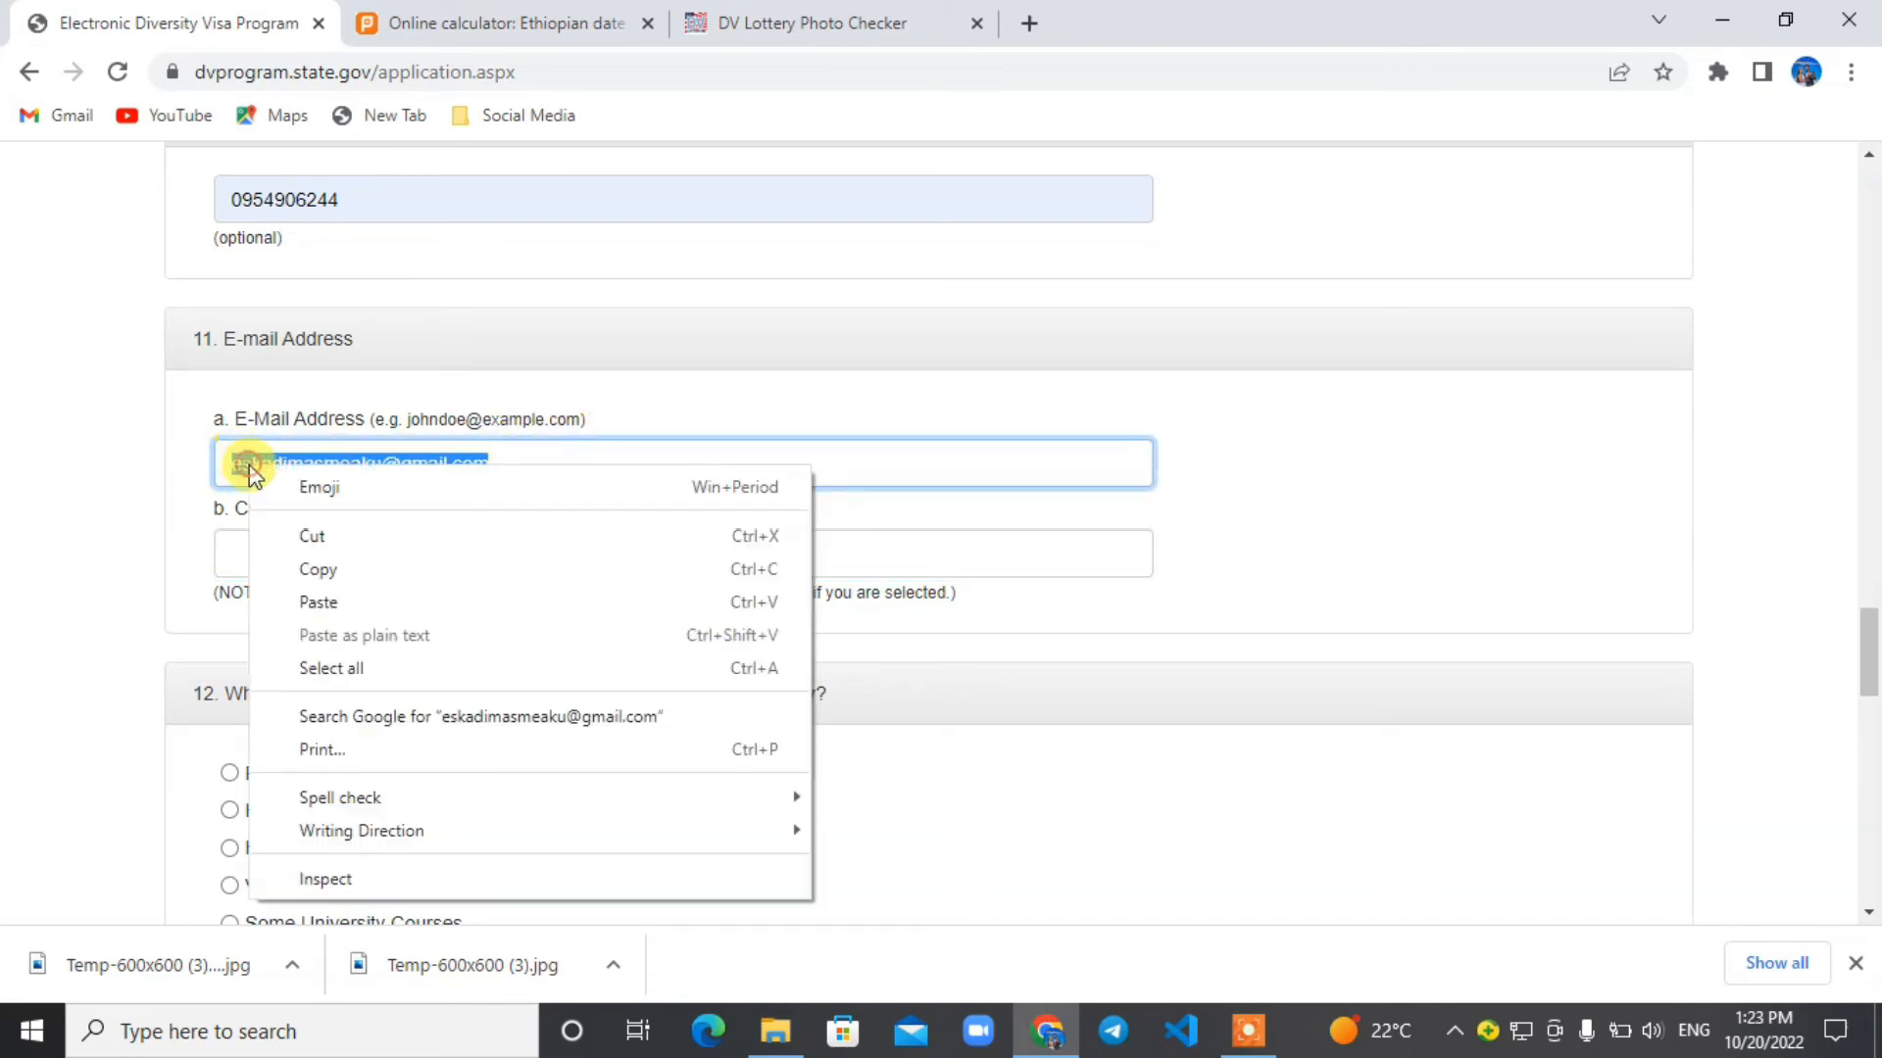
pyautogui.click(343, 576)
# Enter the same e-mail address again in the Confirm E-Mail Address field.
pyautogui.click(307, 552)
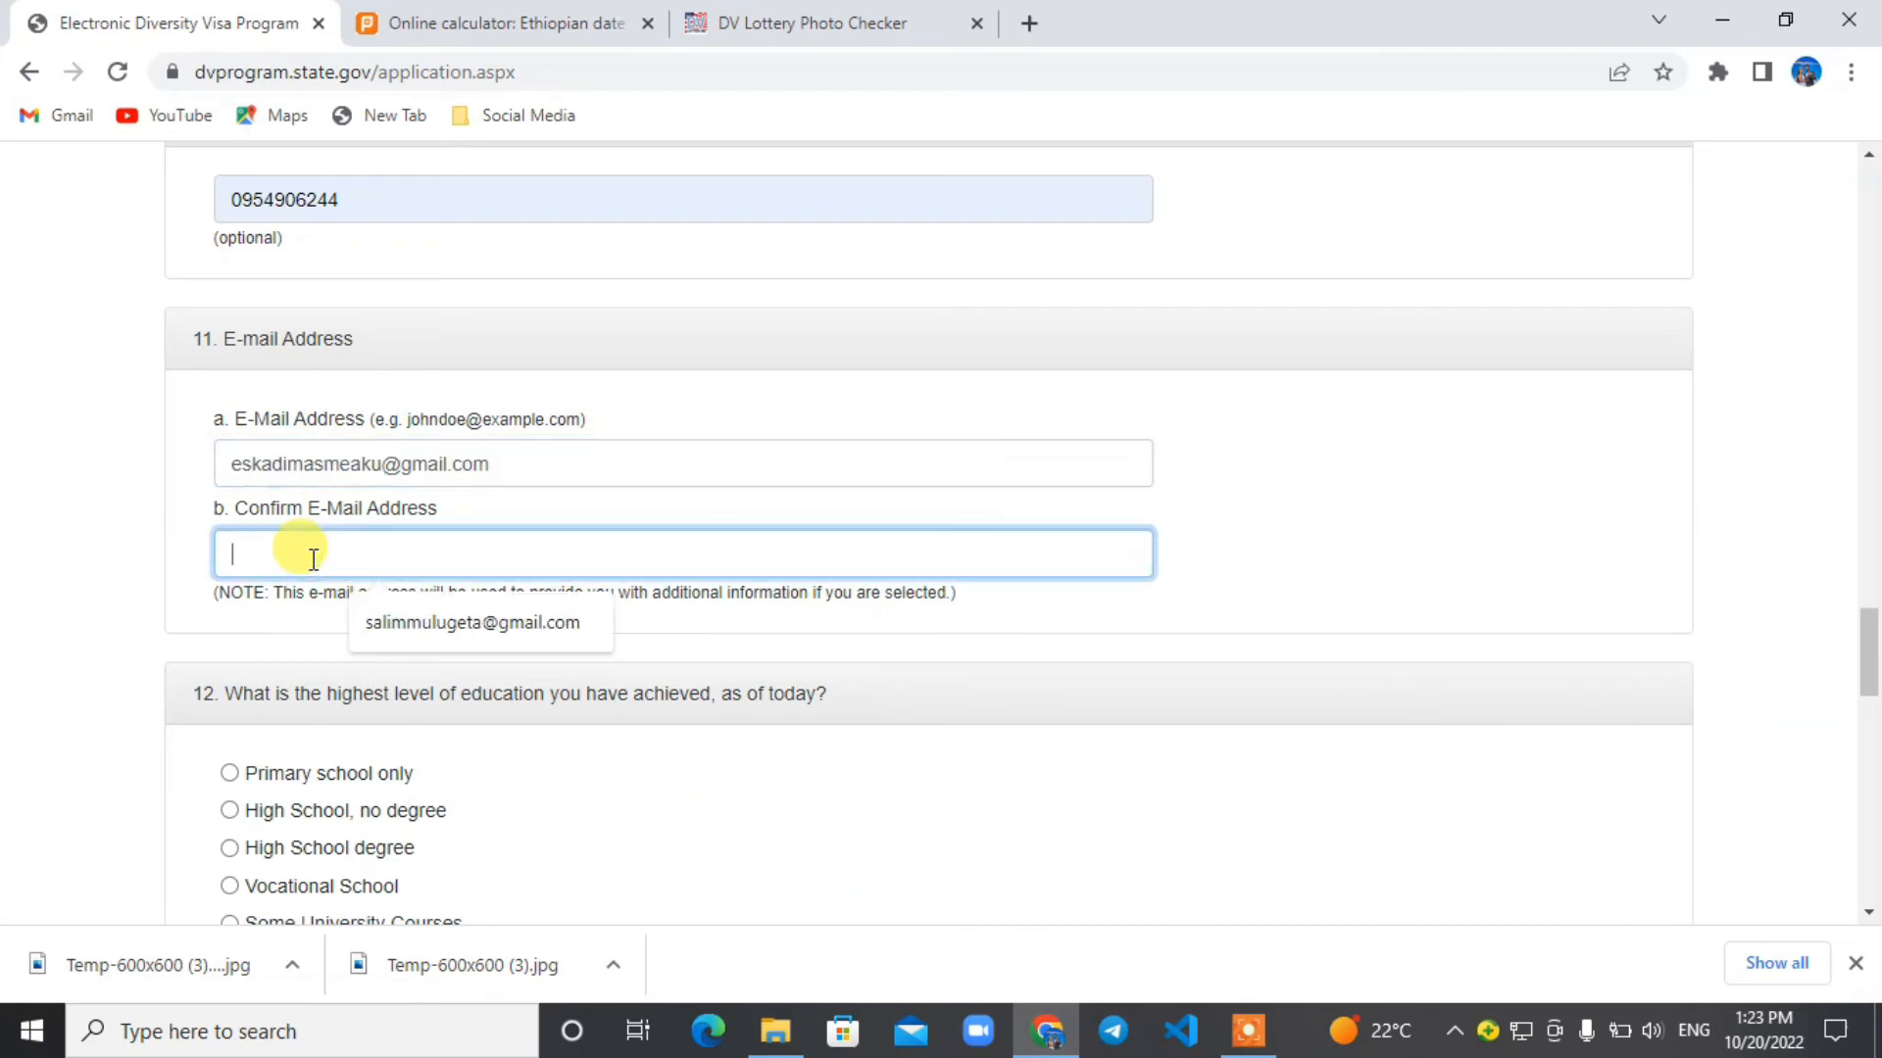
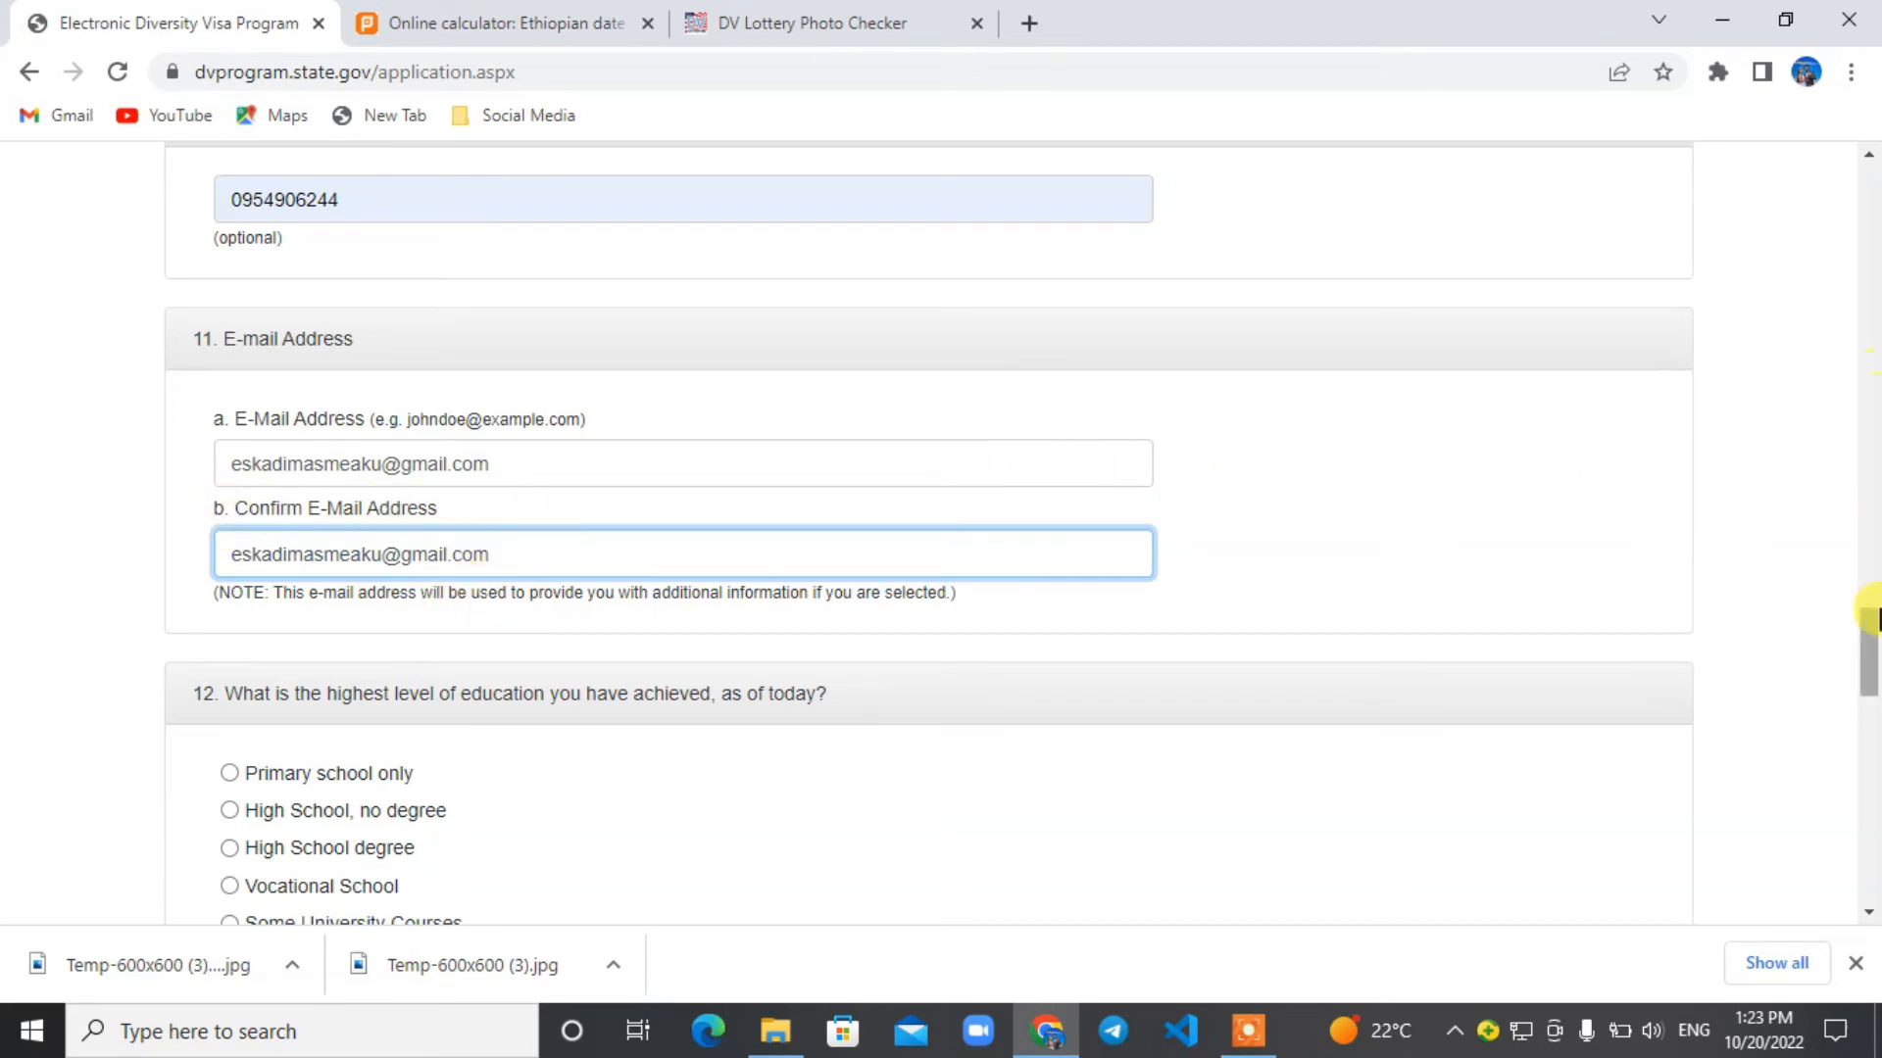
# Choose University Degree as the highest level of education and Unmarried as the current marital status.
pyautogui.moveTo(1874, 616); pyautogui.dragTo(1874, 647)
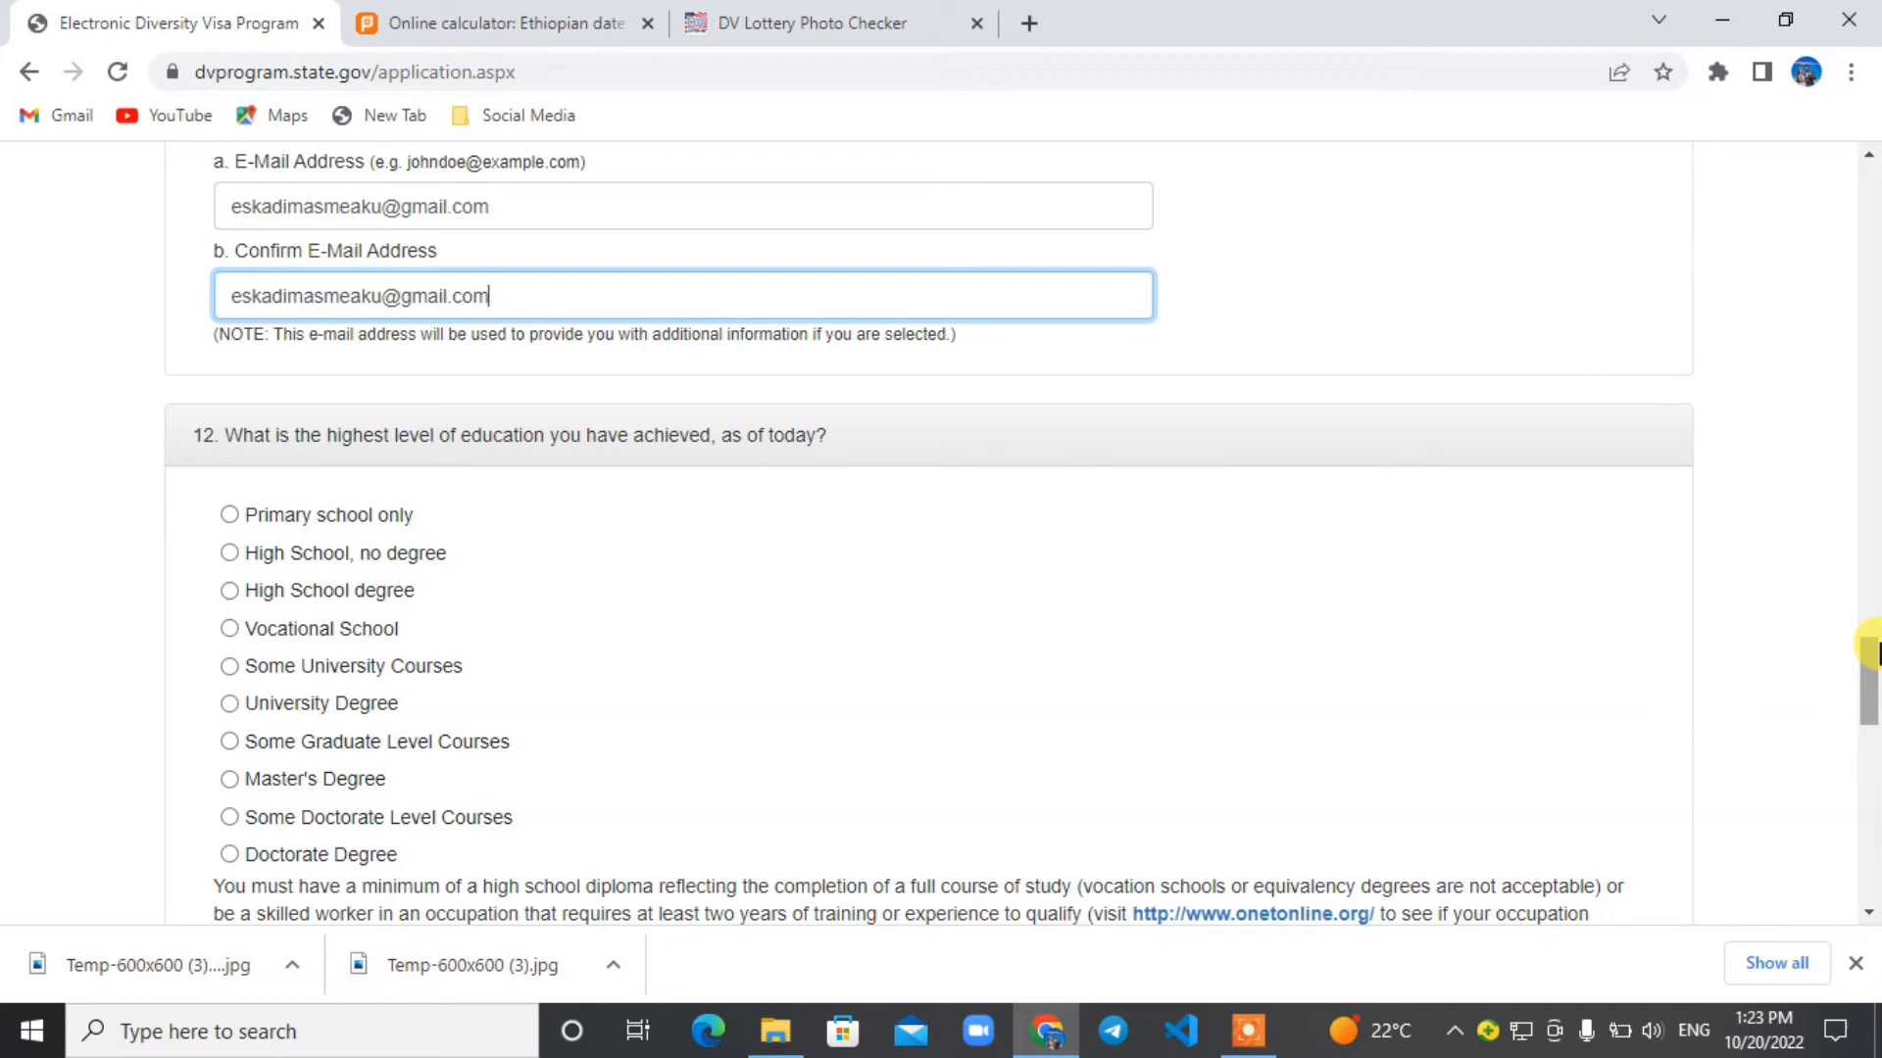
pyautogui.click(230, 704)
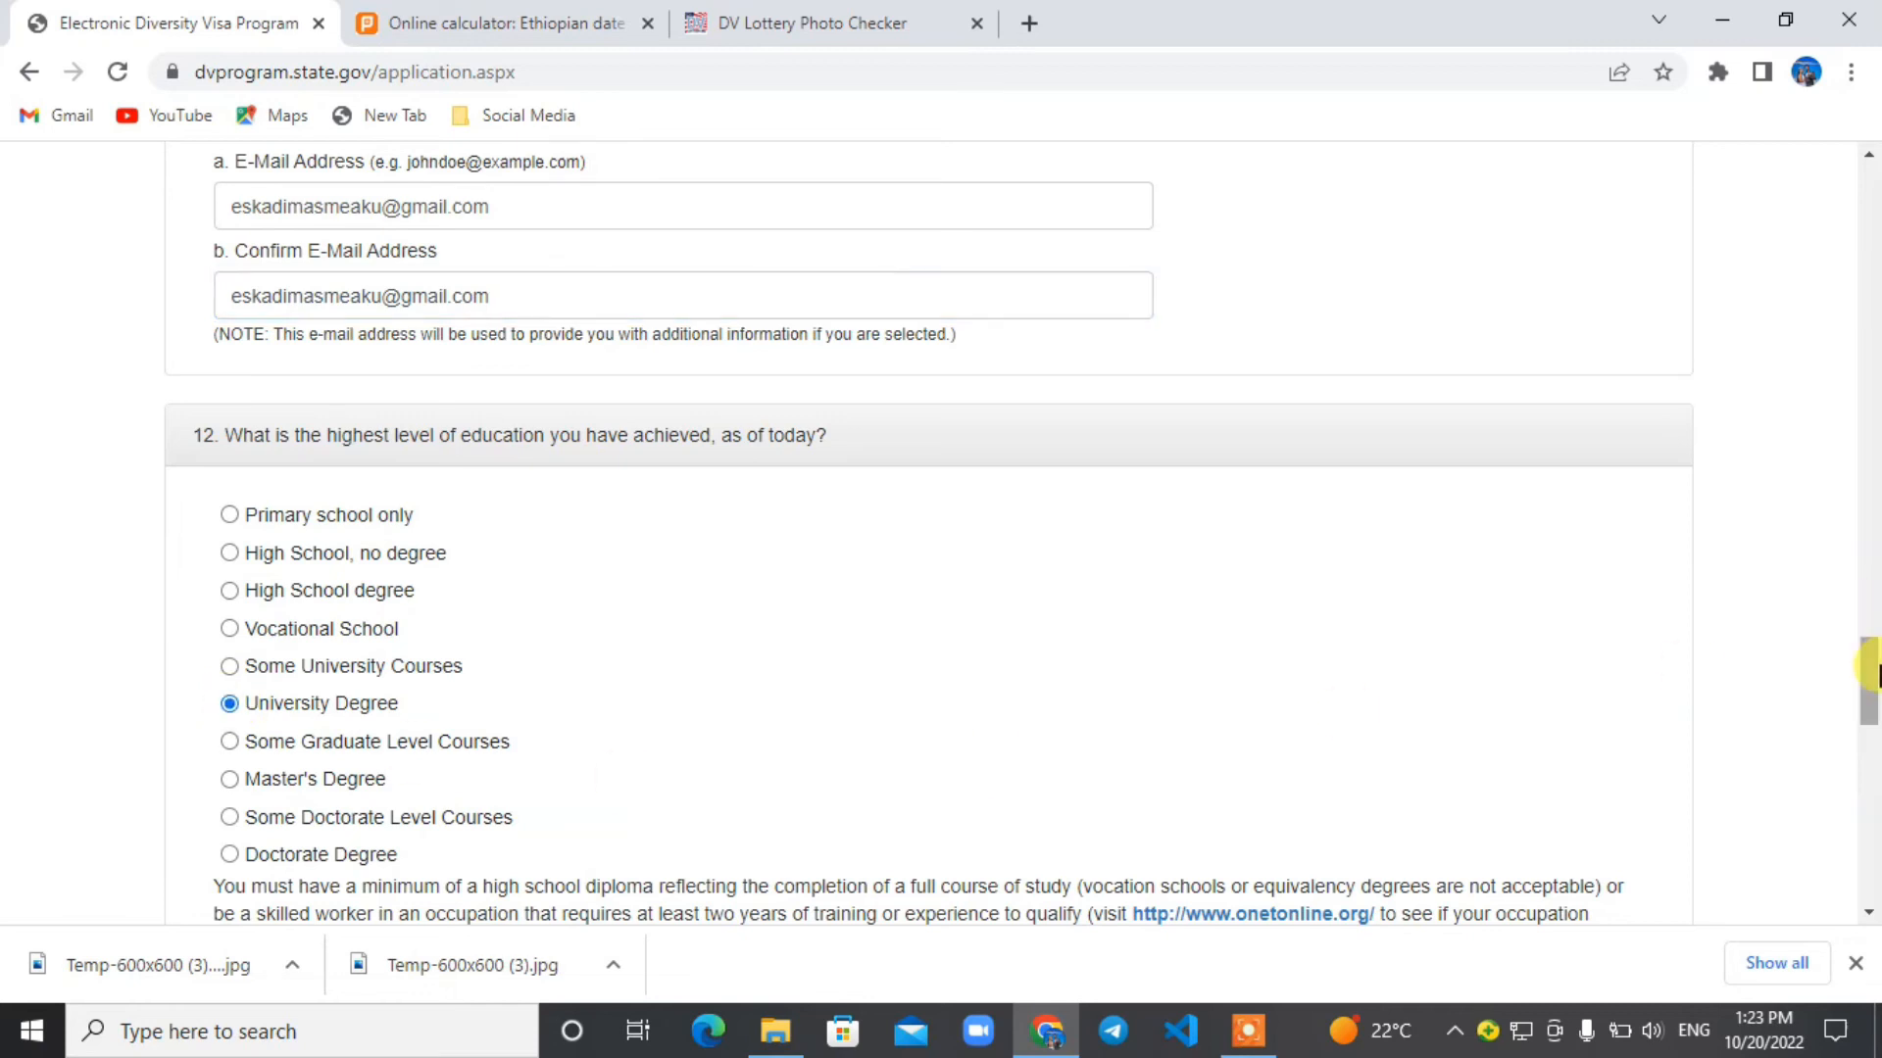
pyautogui.moveTo(1873, 674); pyautogui.dragTo(1874, 737)
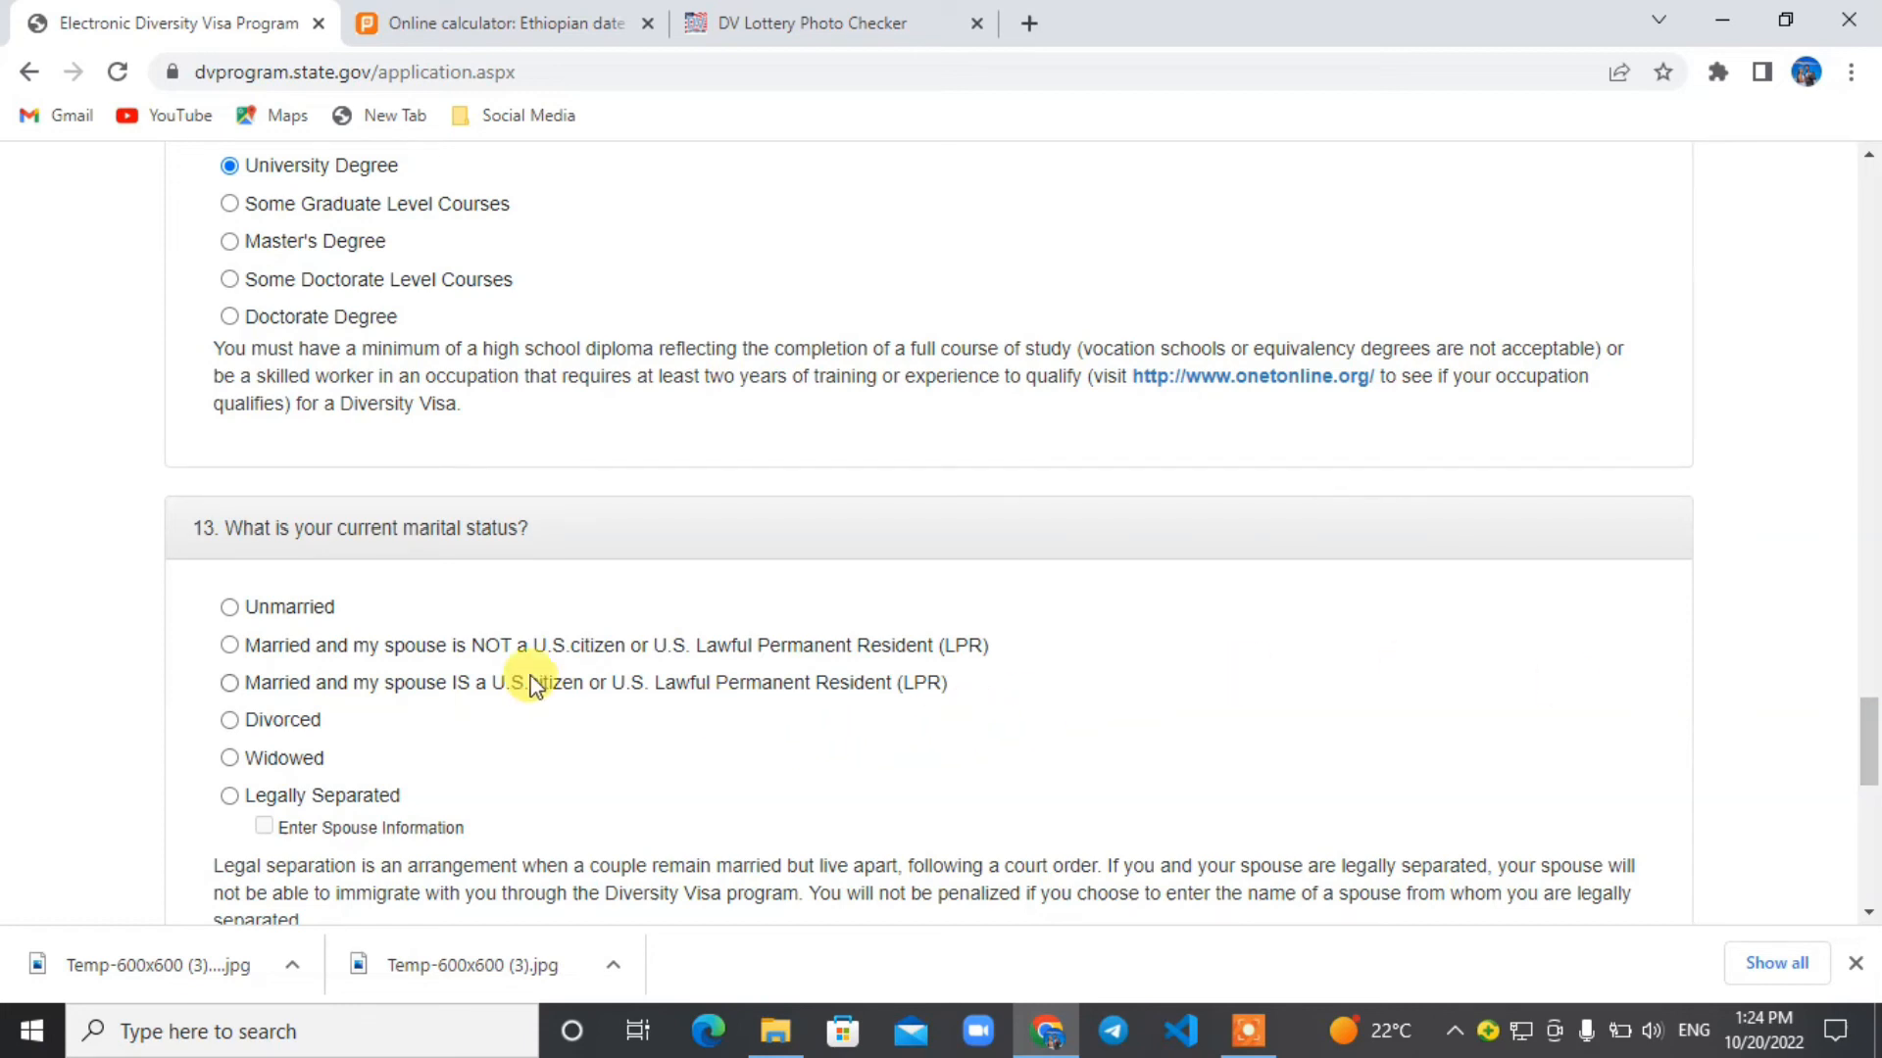
pyautogui.click(229, 646)
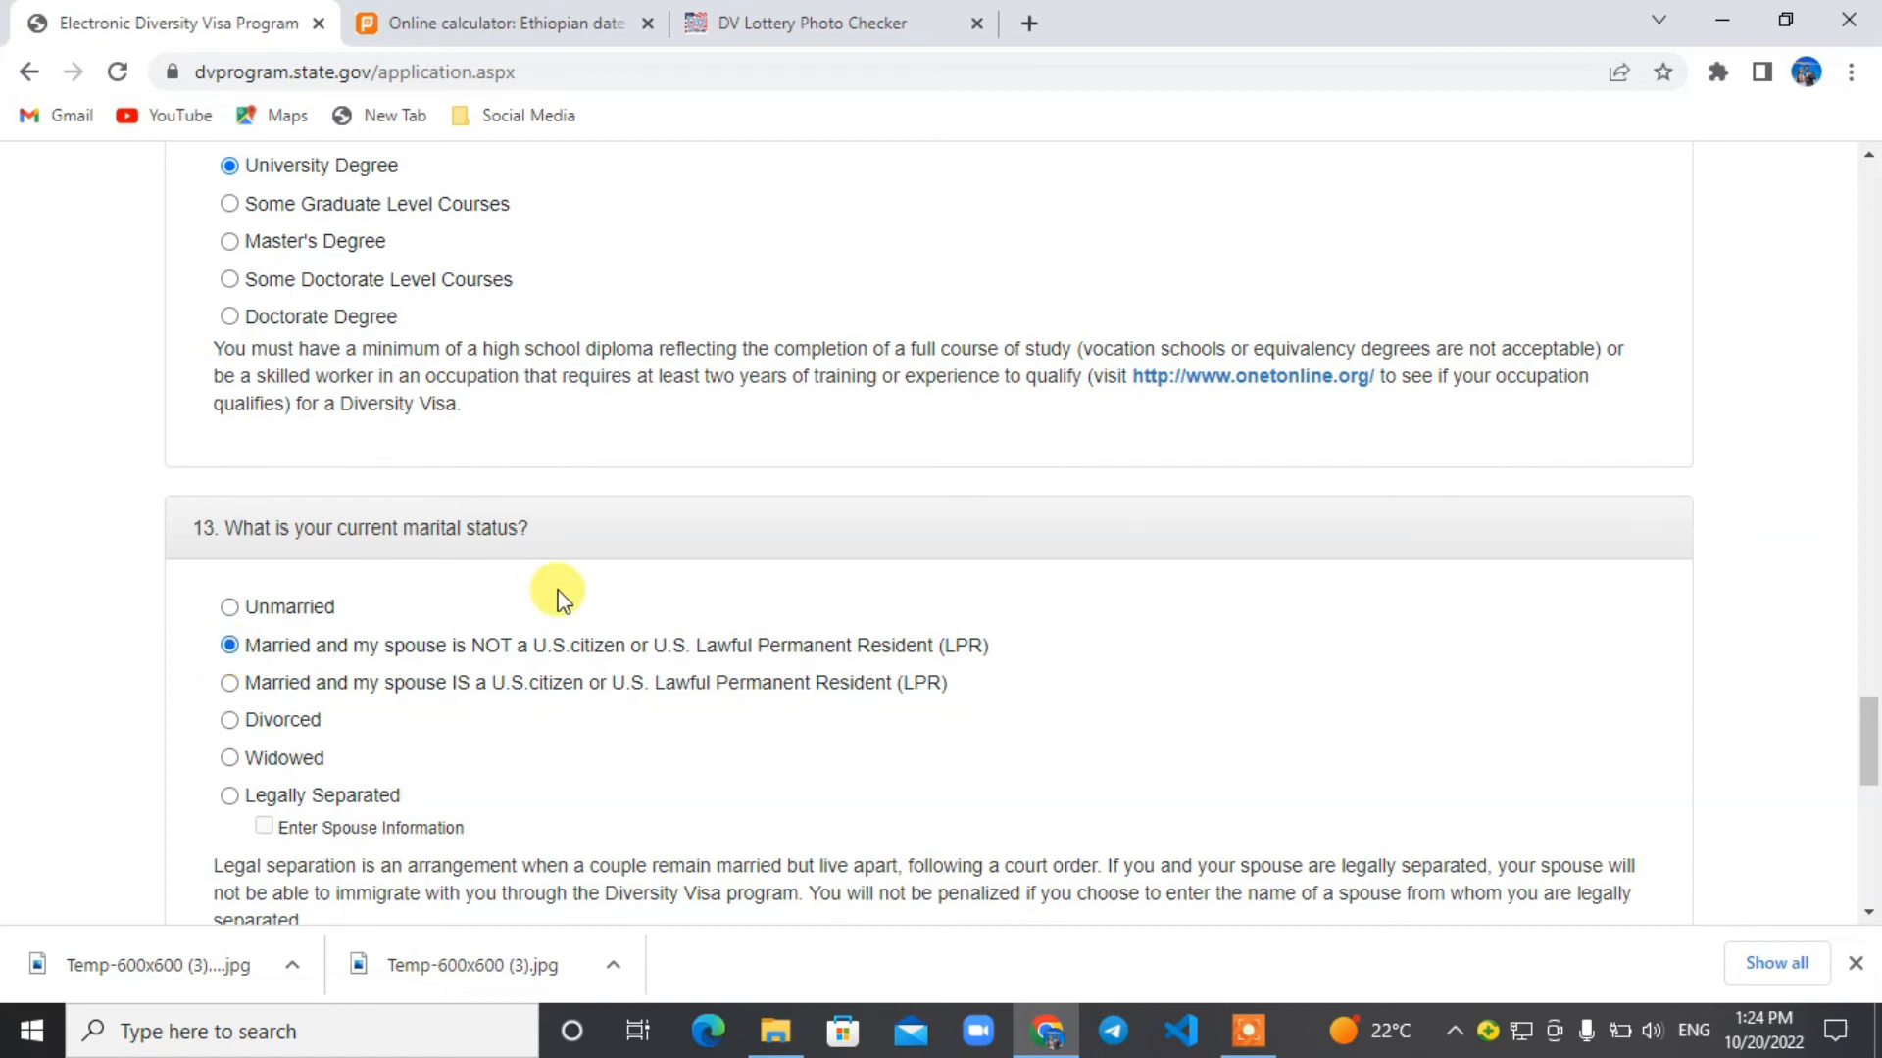
pyautogui.click(236, 607)
# Enter 0 as the number of children in section 14 and continue to the entry's review page.
pyautogui.moveTo(1874, 752); pyautogui.dragTo(1873, 810)
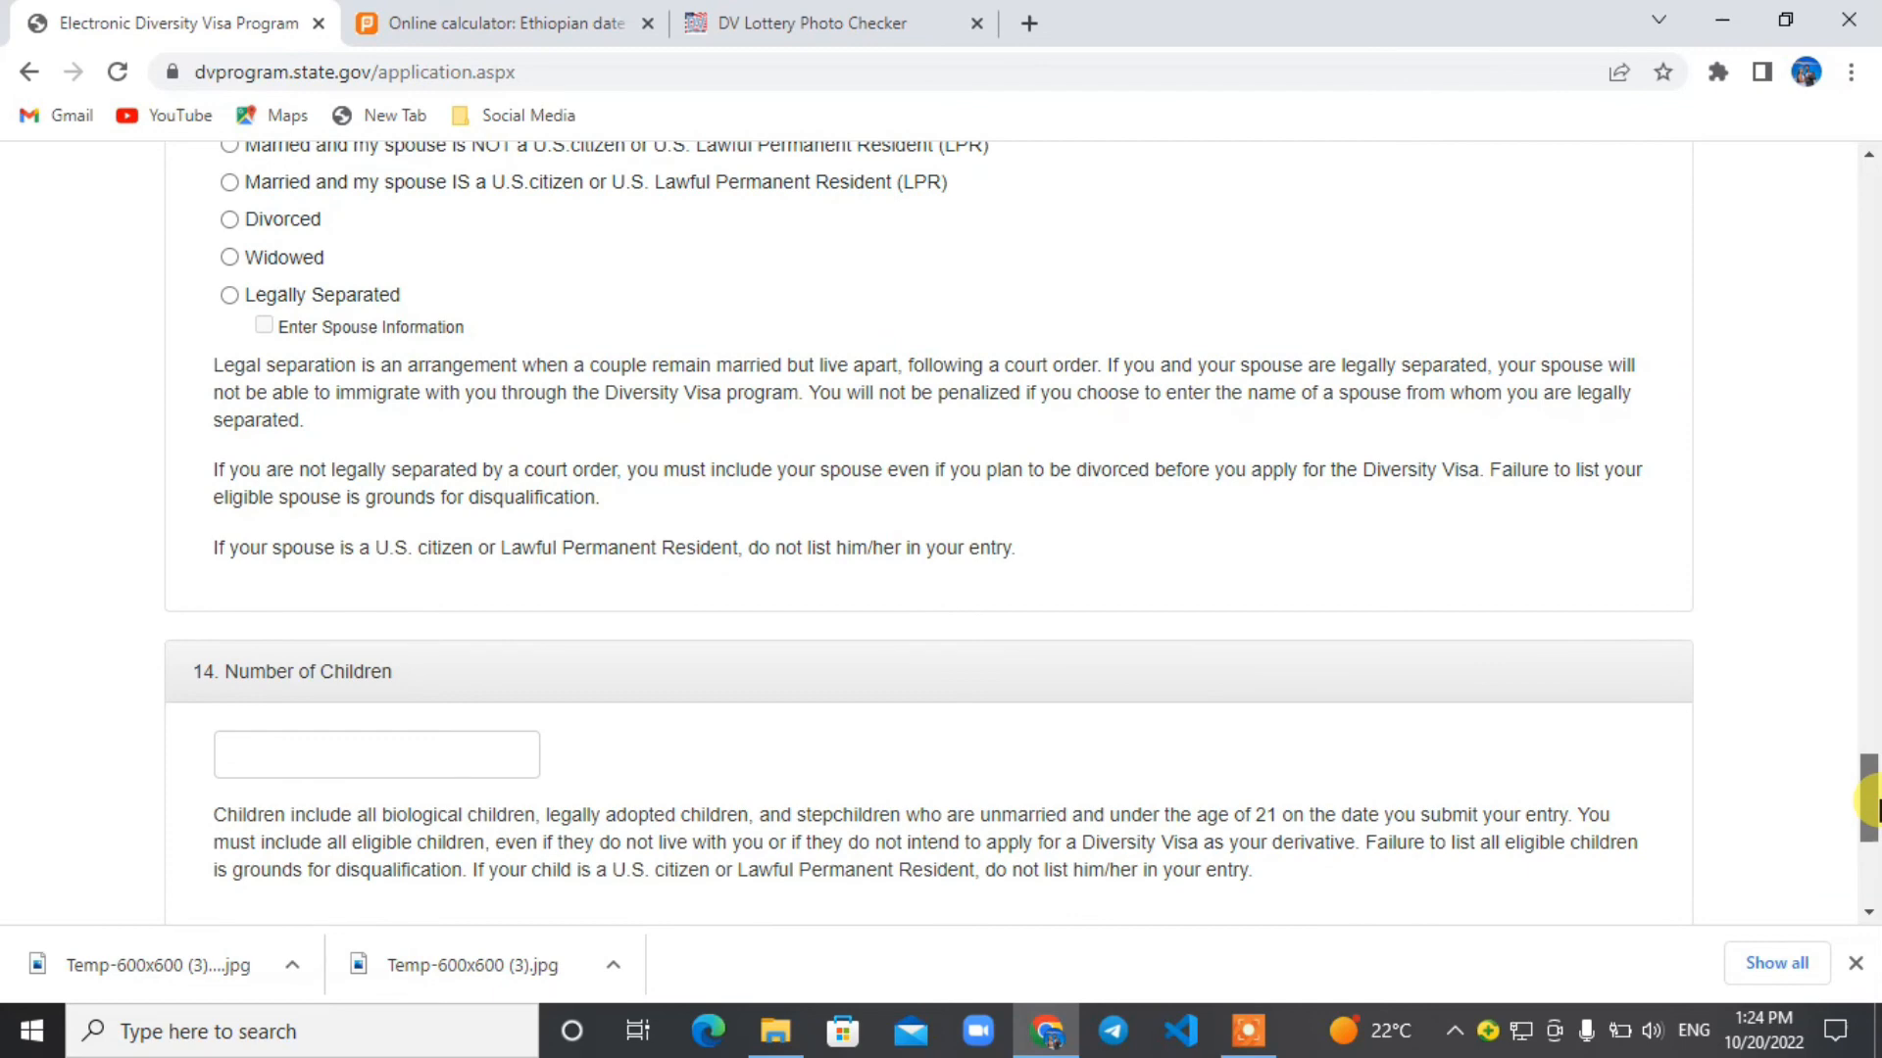
pyautogui.scroll(-1, 1874, 803)
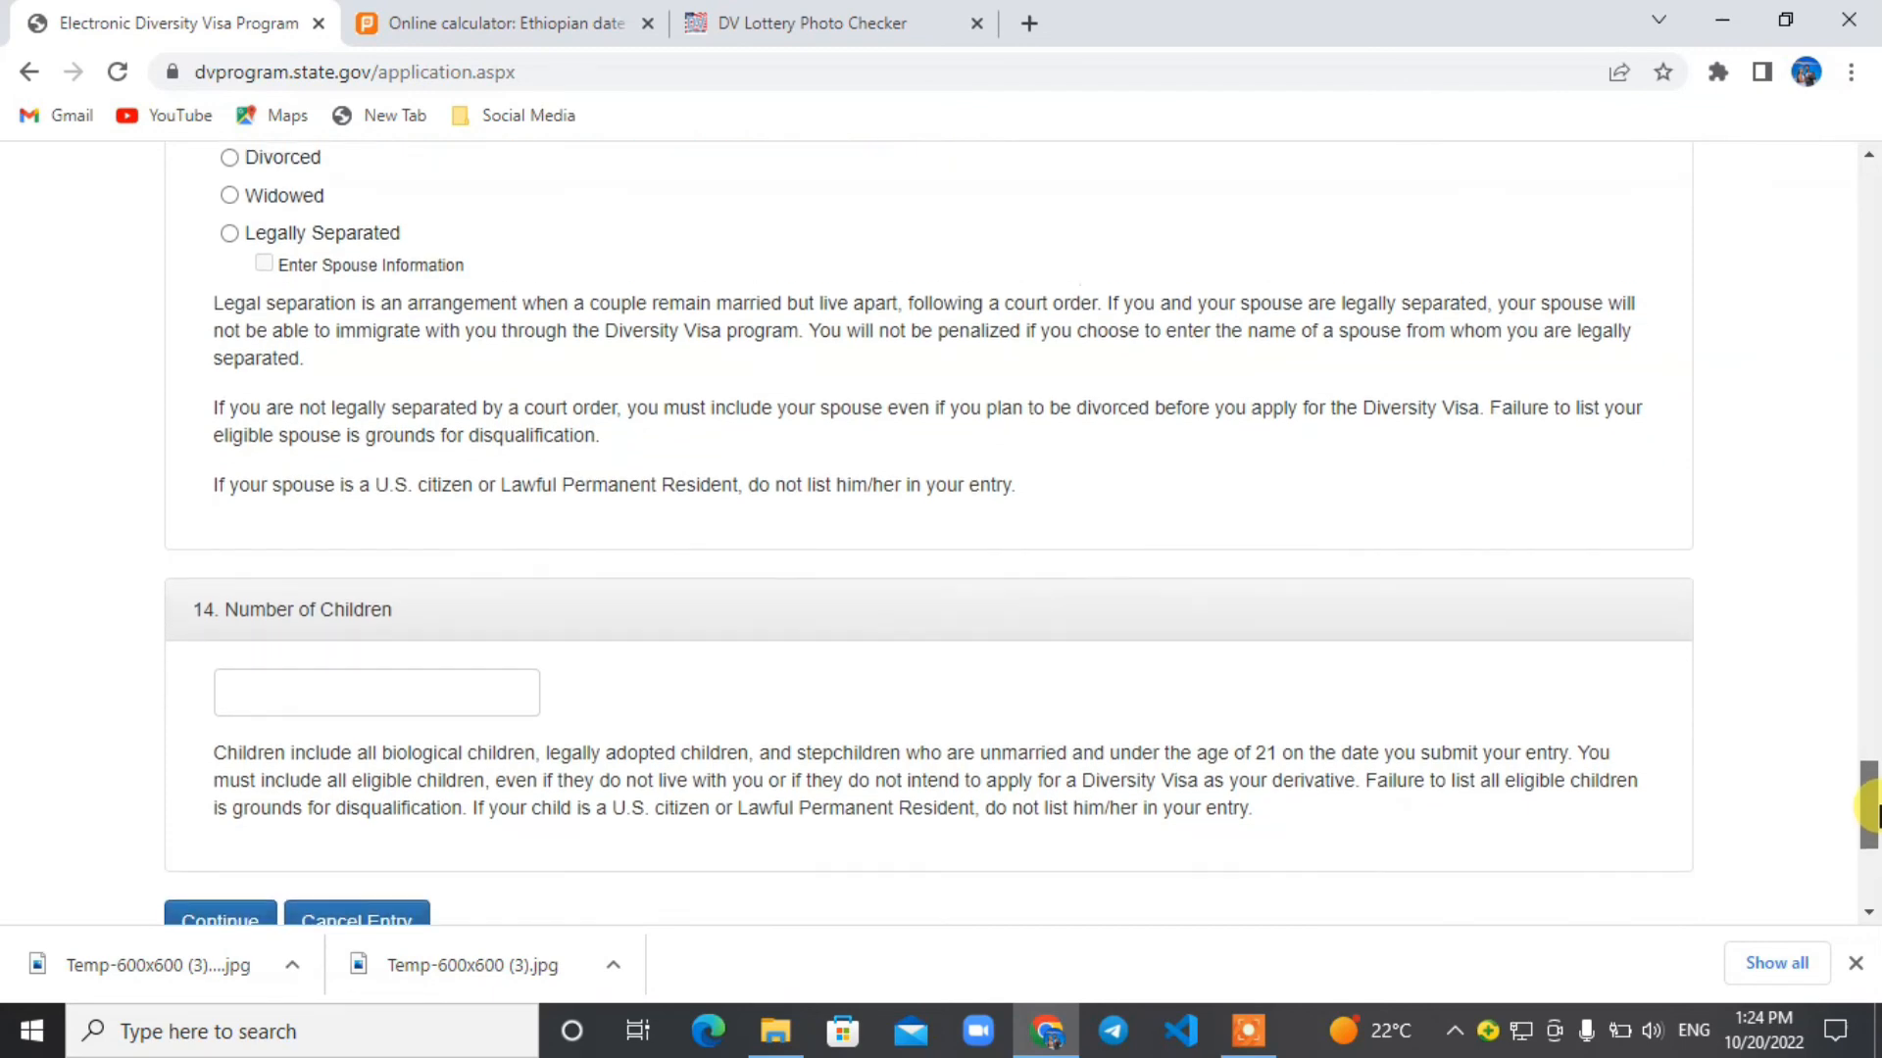
pyautogui.scroll(2, 1874, 814)
pyautogui.scroll(-3, 1873, 818)
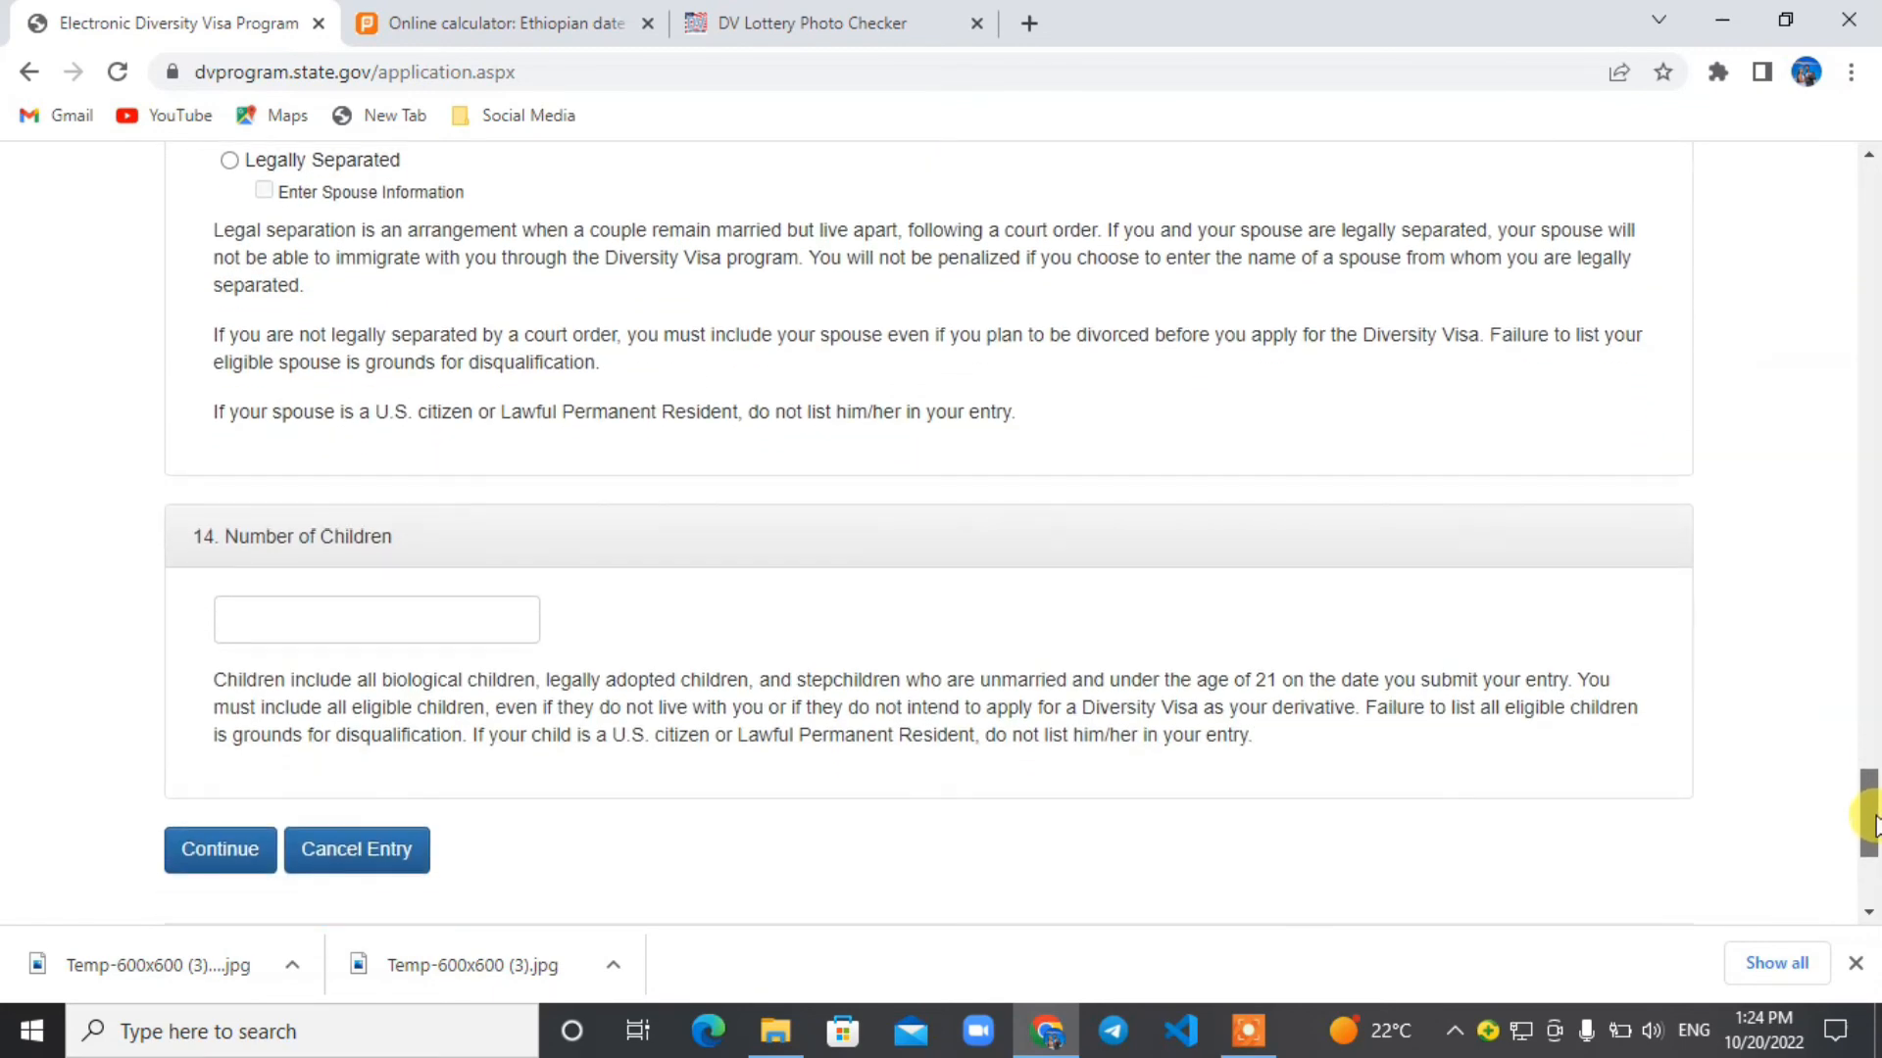
pyautogui.scroll(-1, 1873, 824)
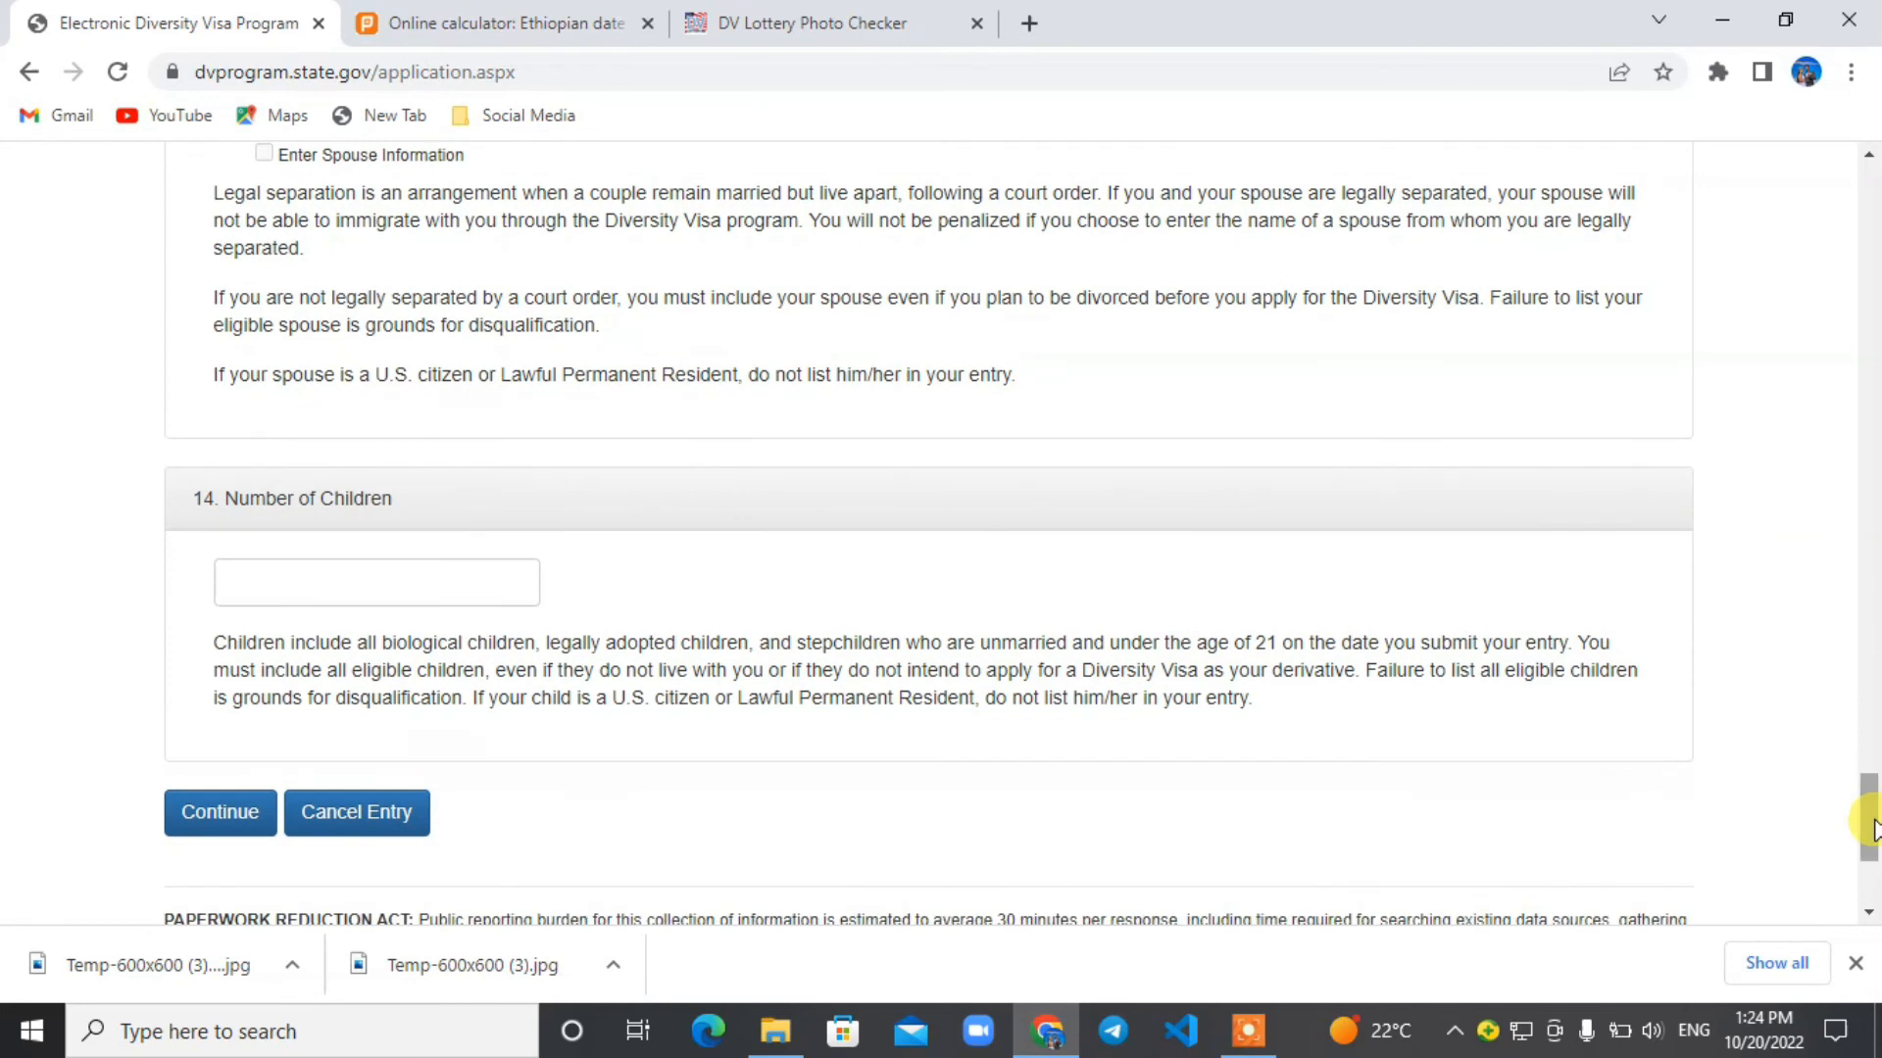
pyautogui.click(445, 584)
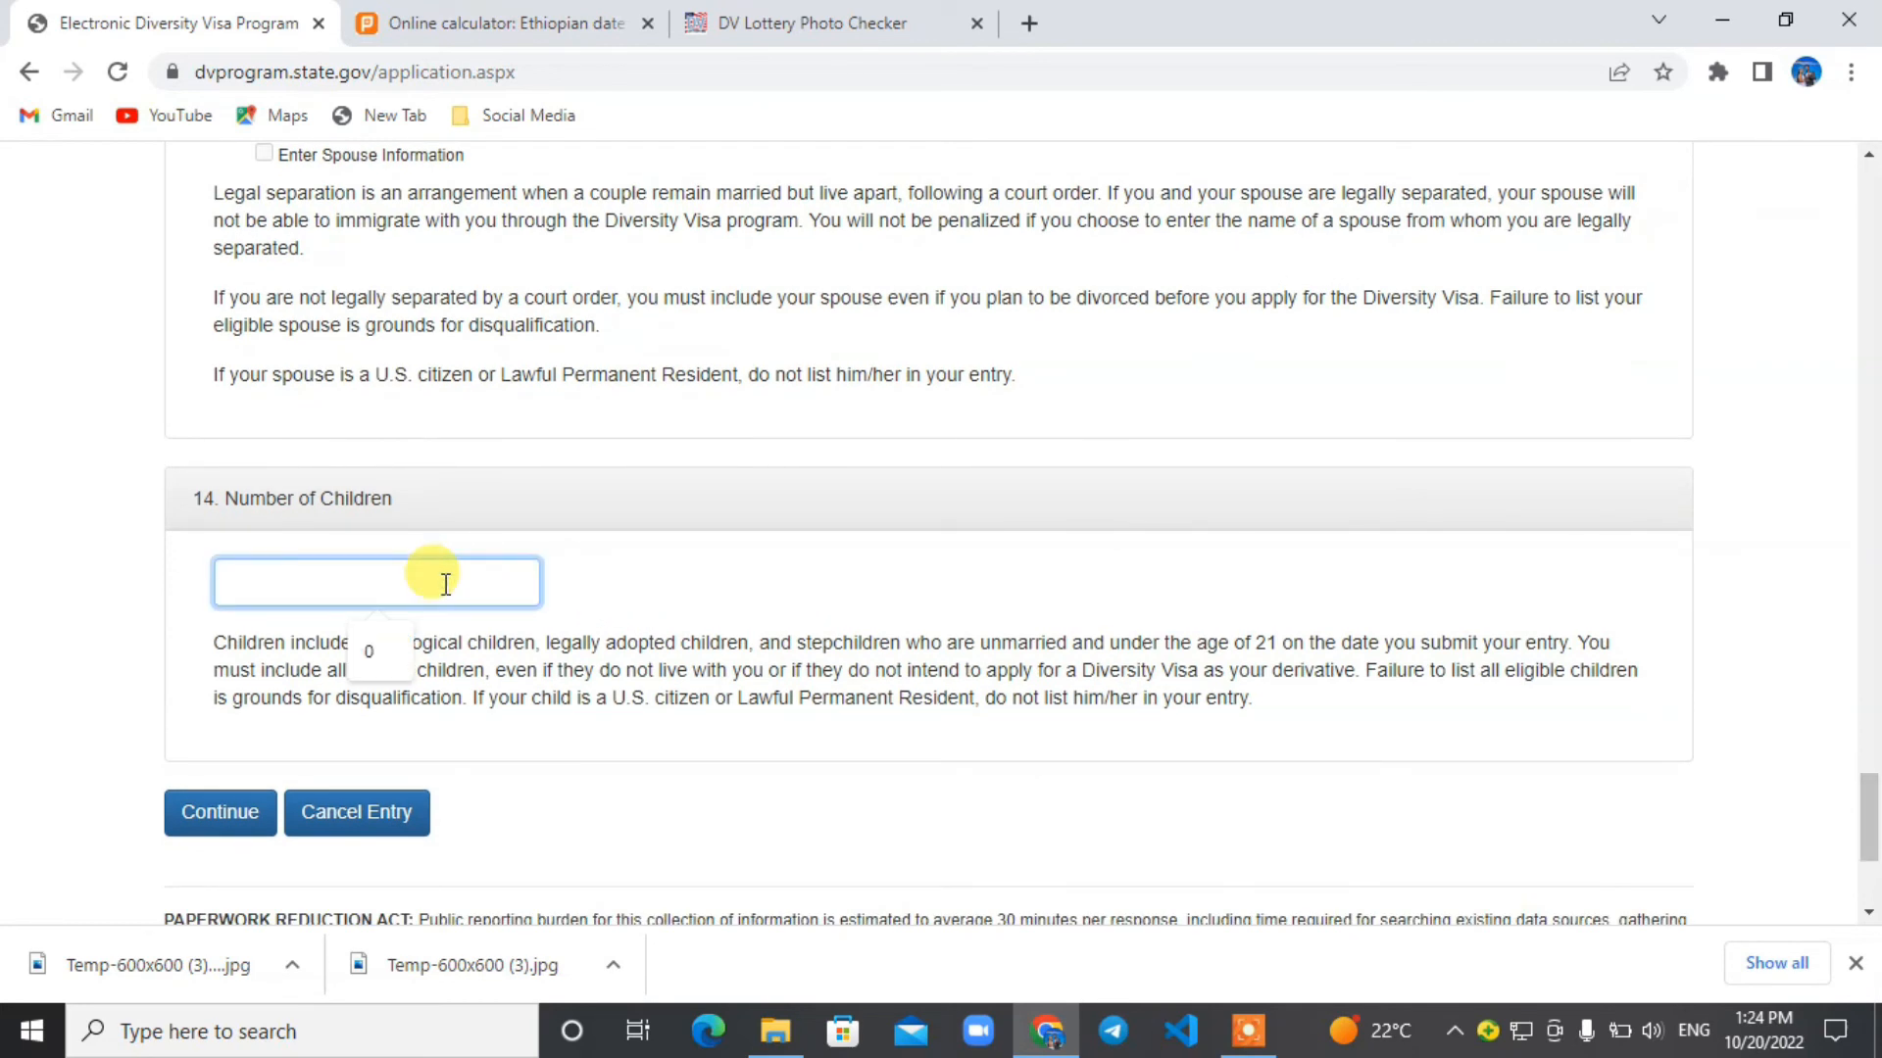
pyautogui.click(386, 651)
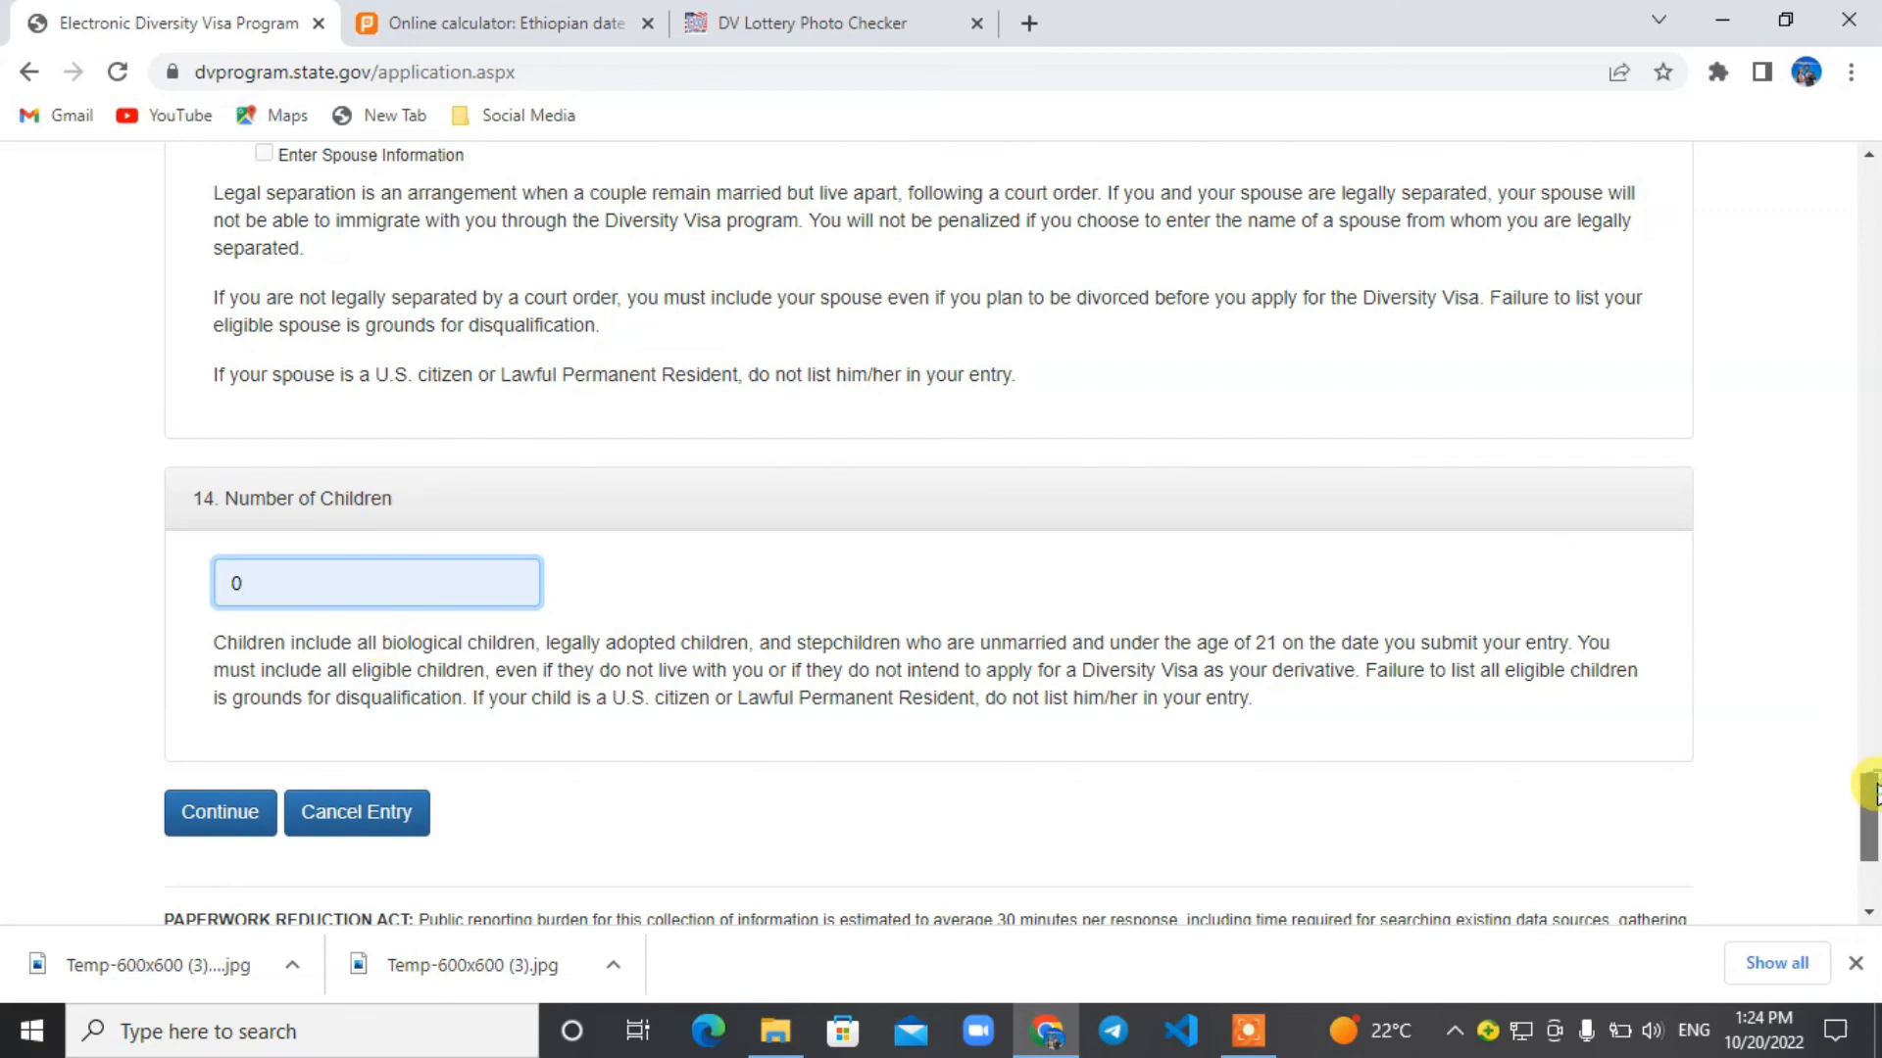
pyautogui.moveTo(1872, 781); pyautogui.dragTo(1872, 834)
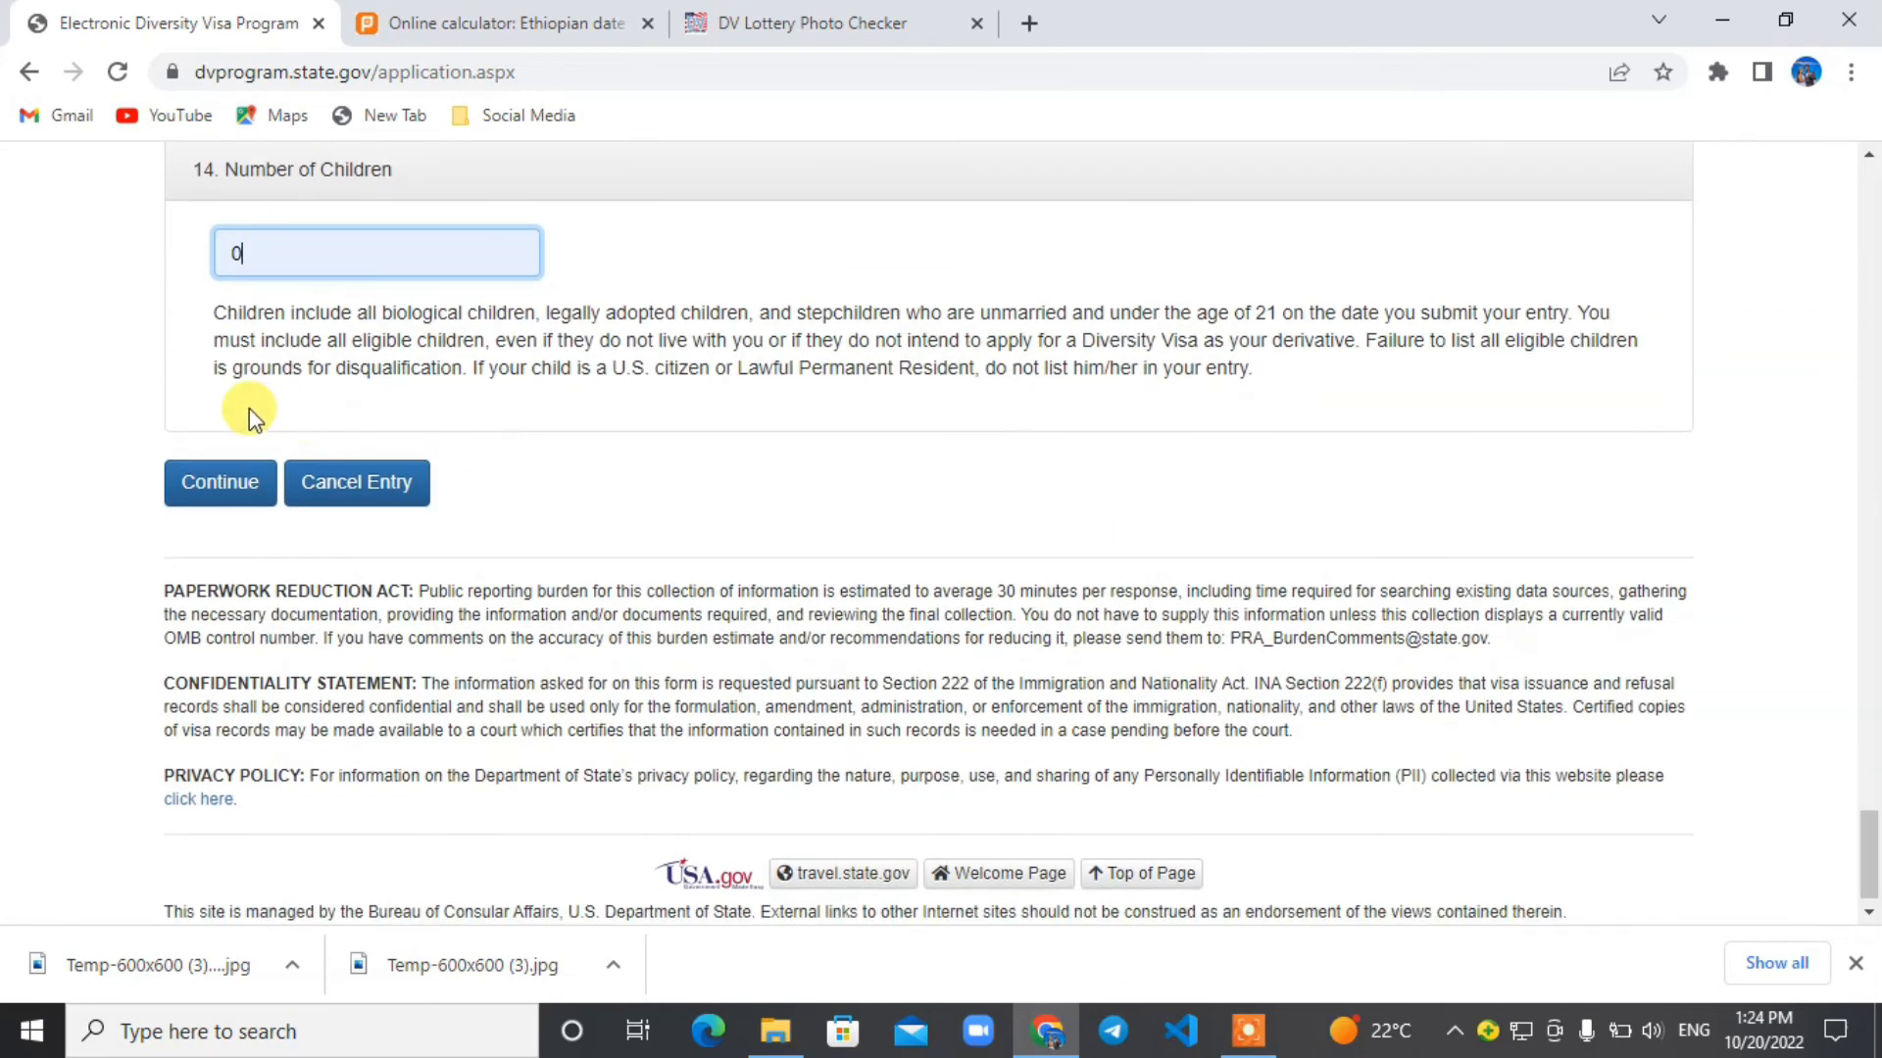
pyautogui.click(211, 500)
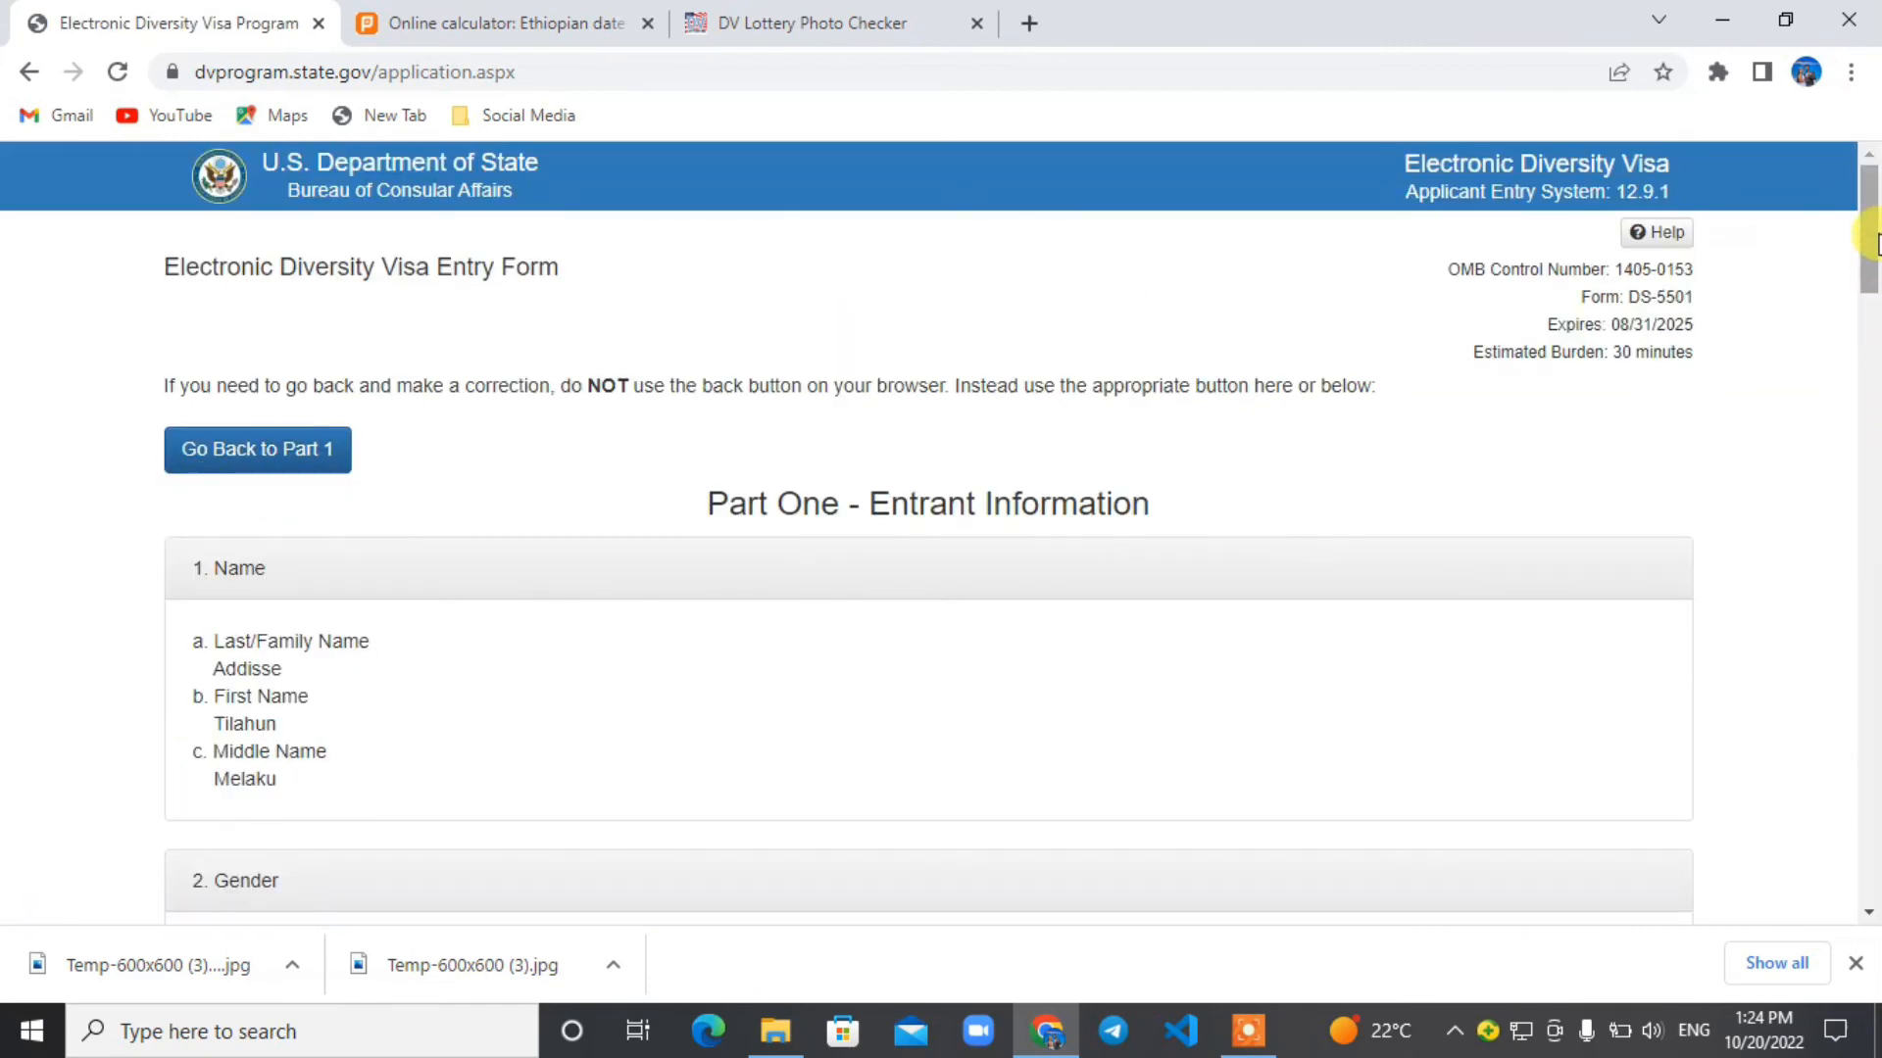
# Review the Part One entrant information, including the photograph and number of children sections, and submit the entry.
pyautogui.moveTo(1872, 255); pyautogui.dragTo(1875, 294)
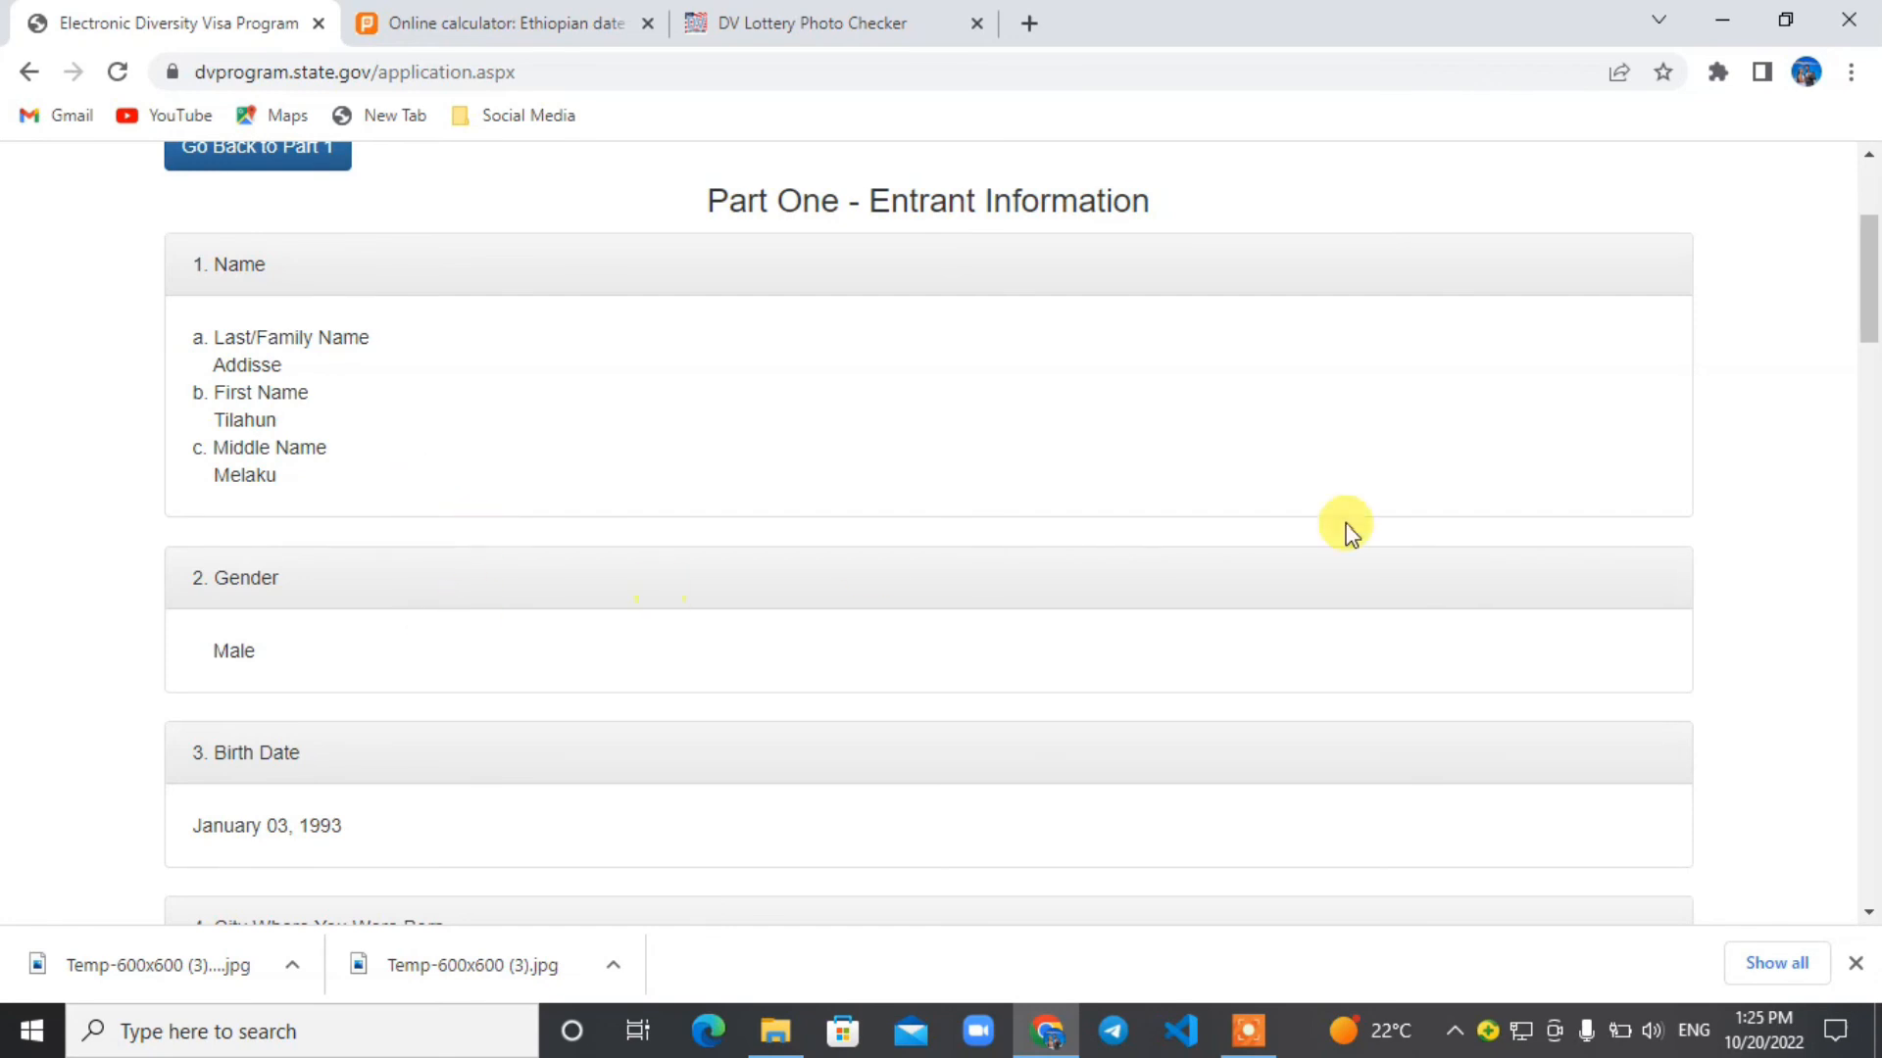
pyautogui.moveTo(1872, 309); pyautogui.dragTo(1873, 478)
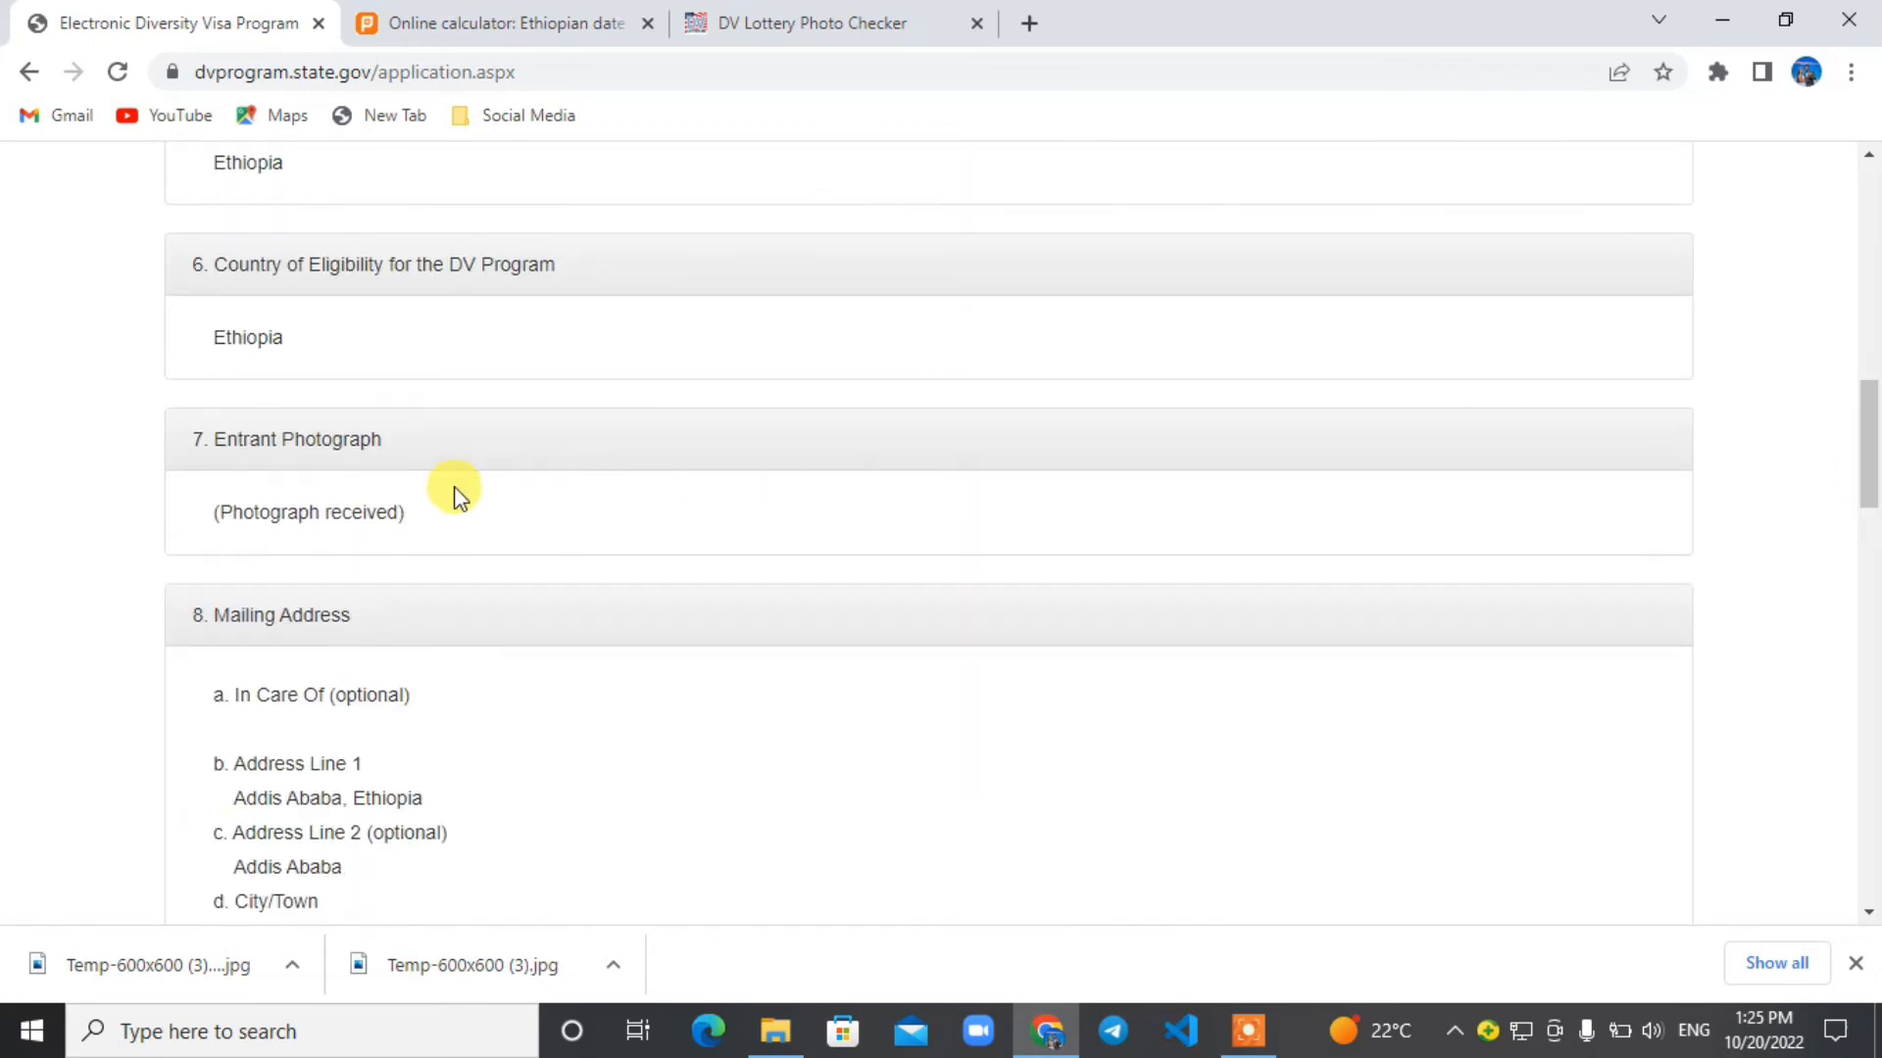
pyautogui.moveTo(463, 519); pyautogui.dragTo(206, 507)
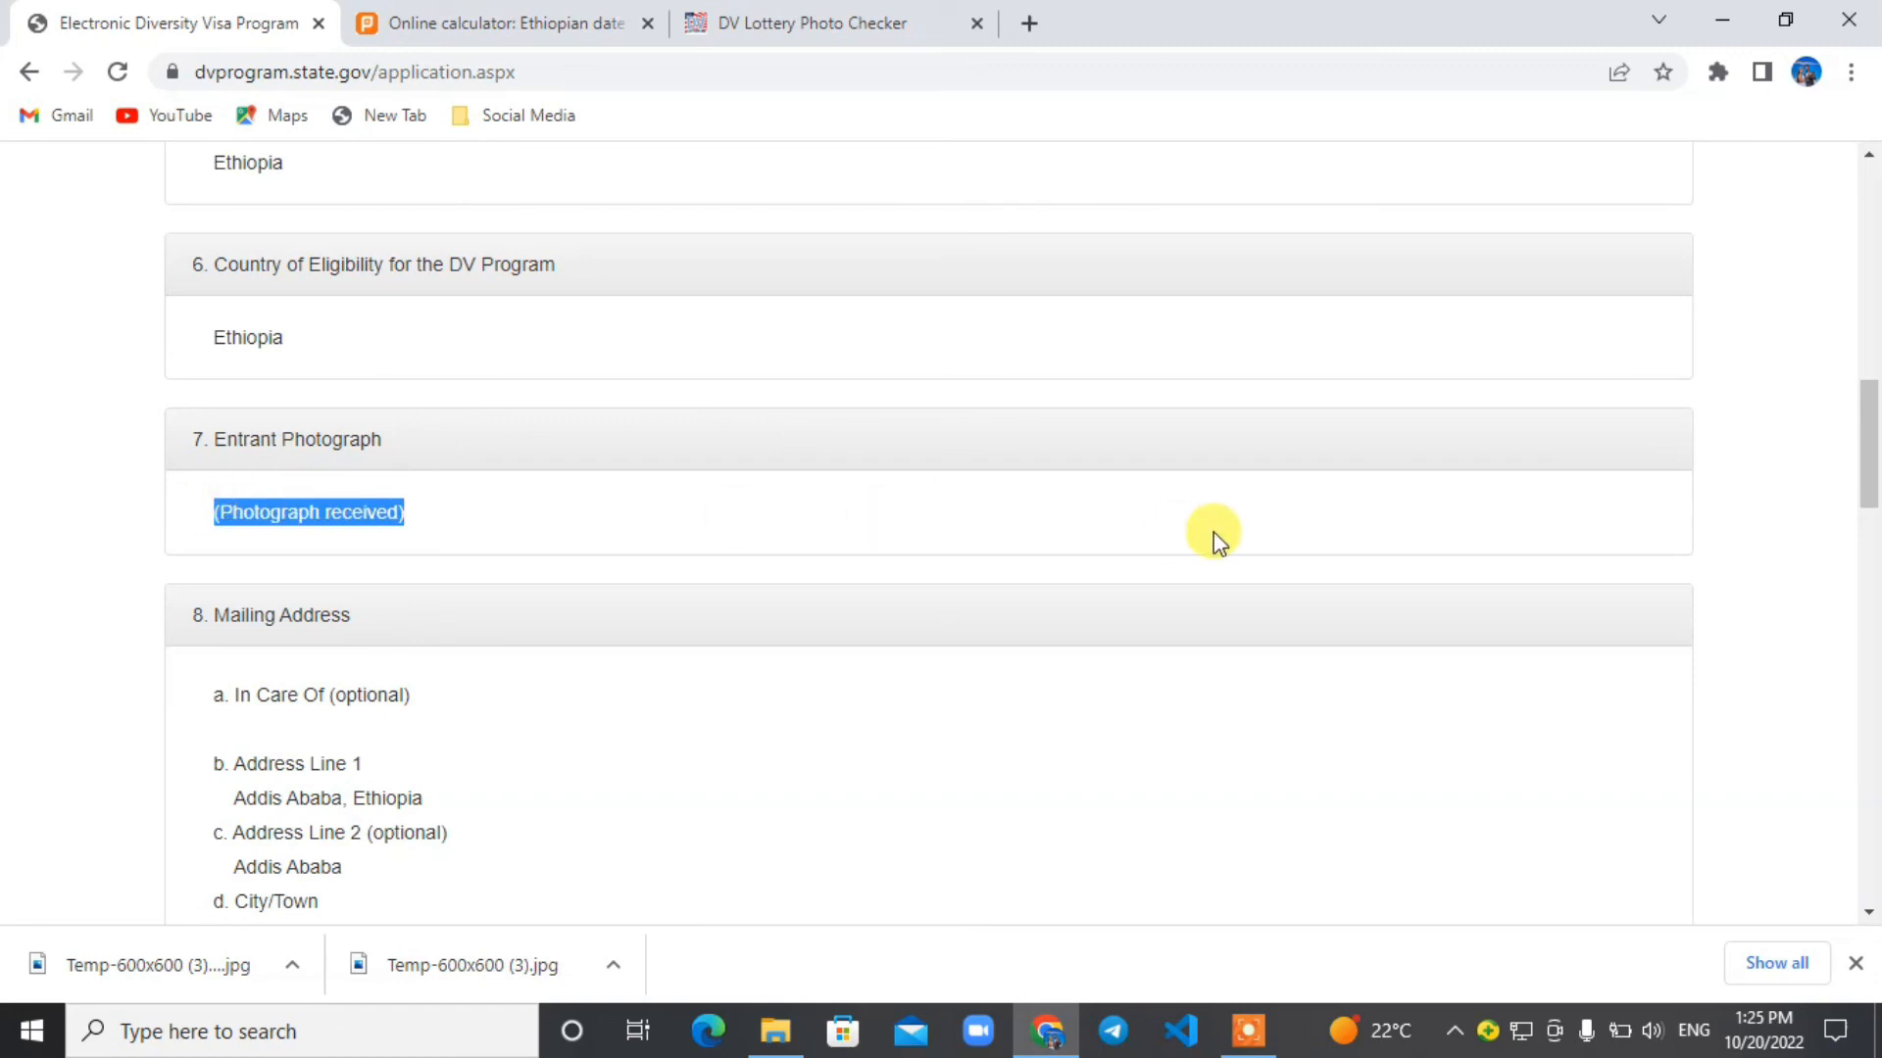
pyautogui.moveTo(1871, 446); pyautogui.dragTo(1871, 811)
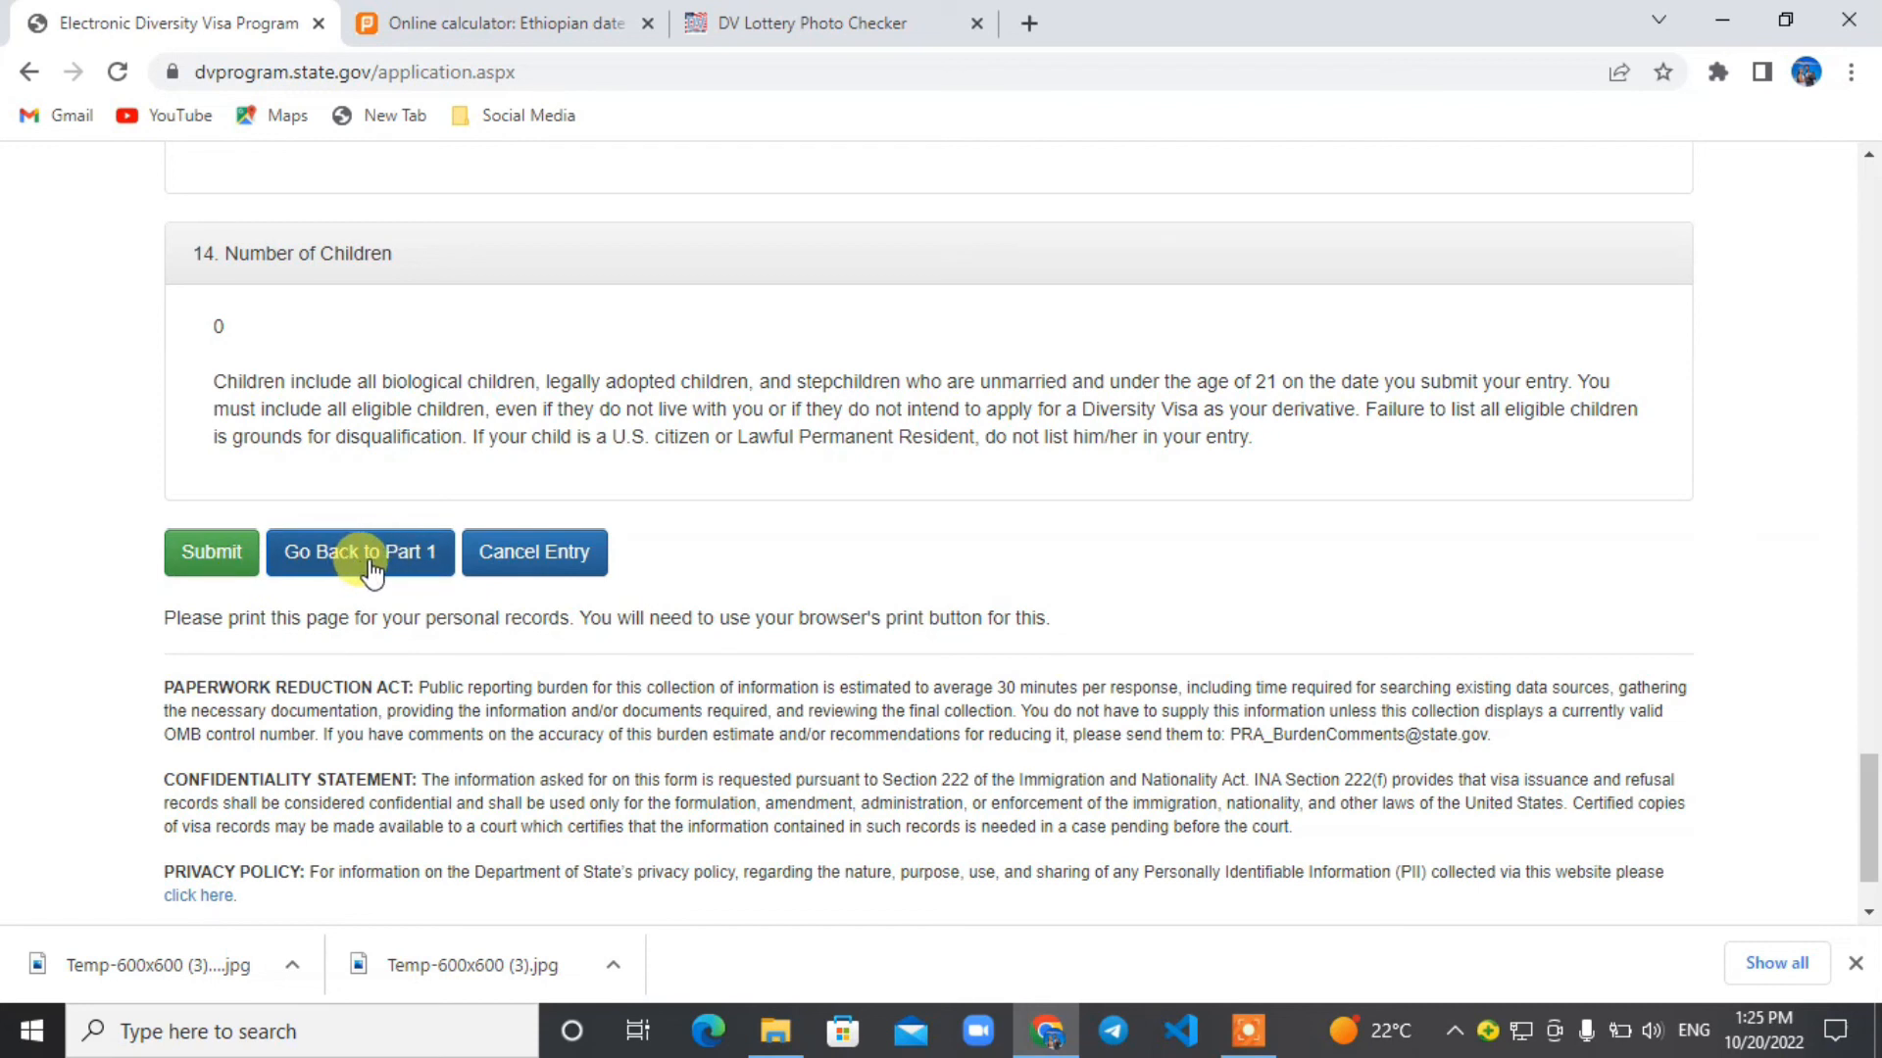
pyautogui.moveTo(1872, 810); pyautogui.dragTo(1871, 818)
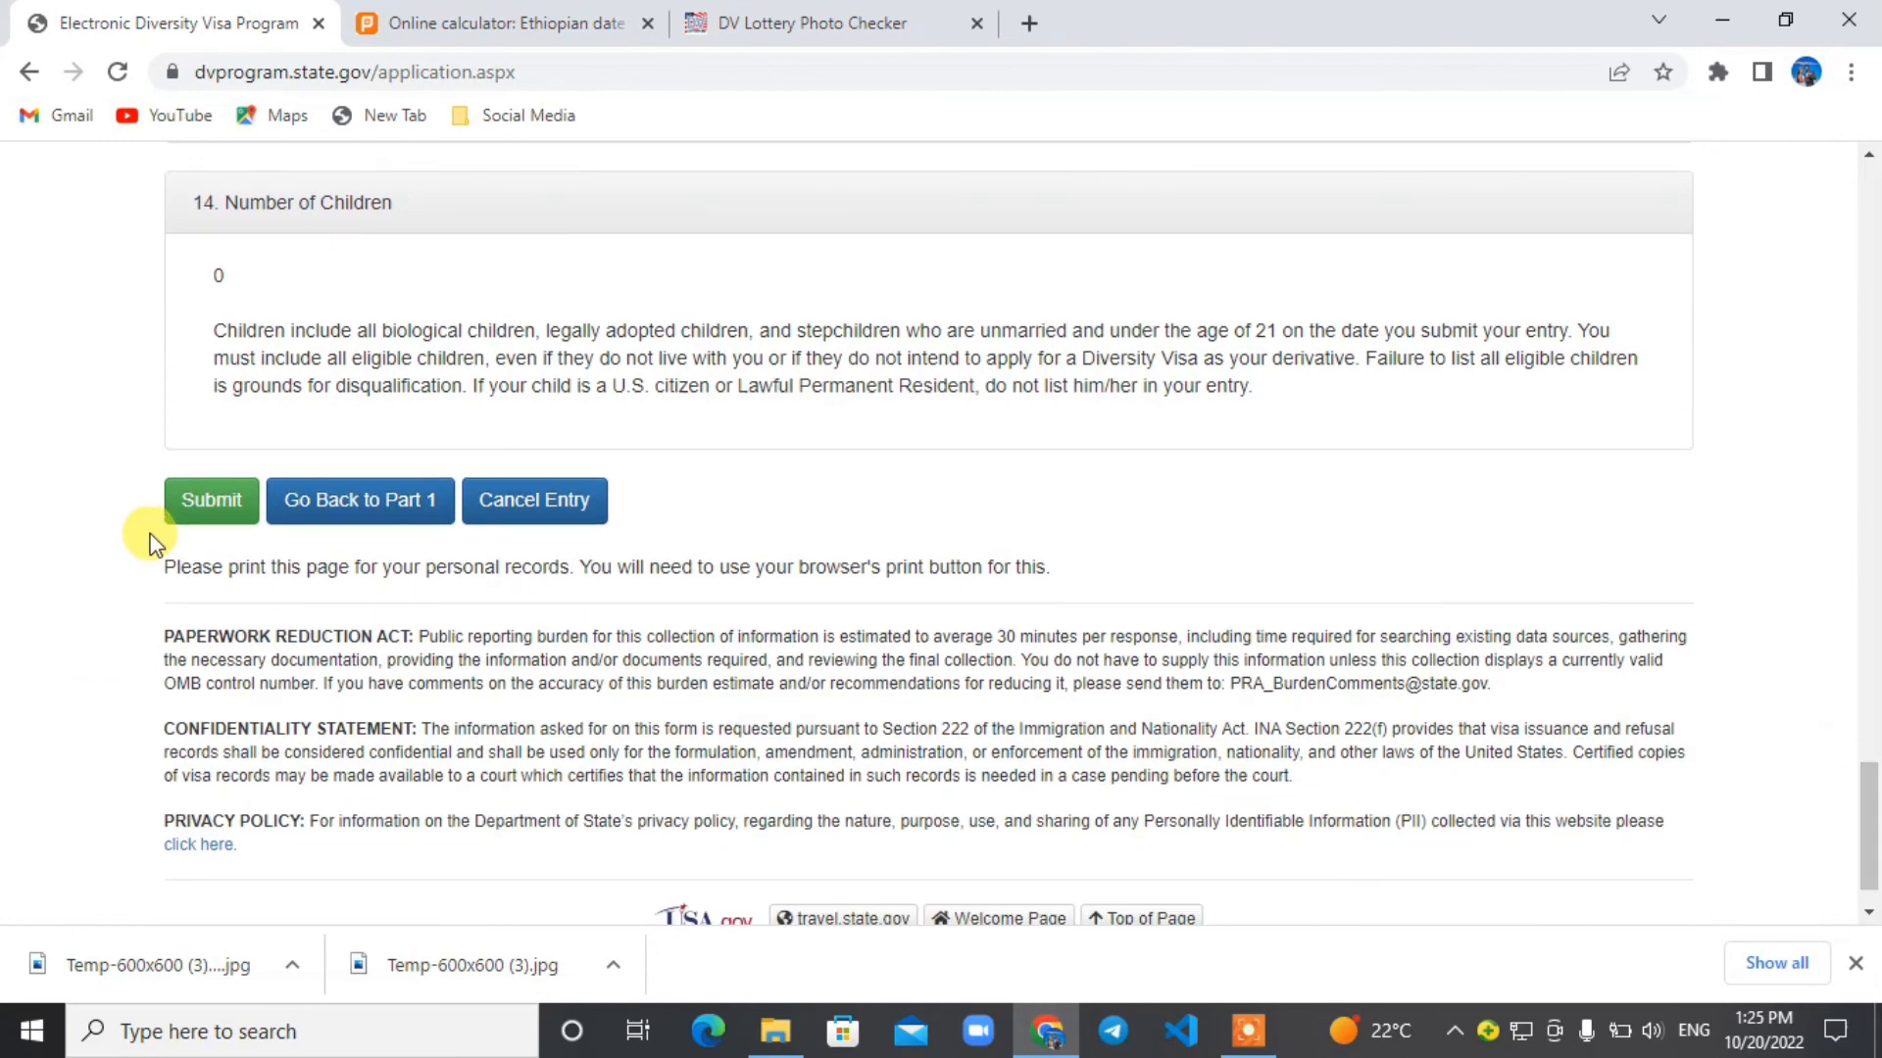
pyautogui.click(237, 511)
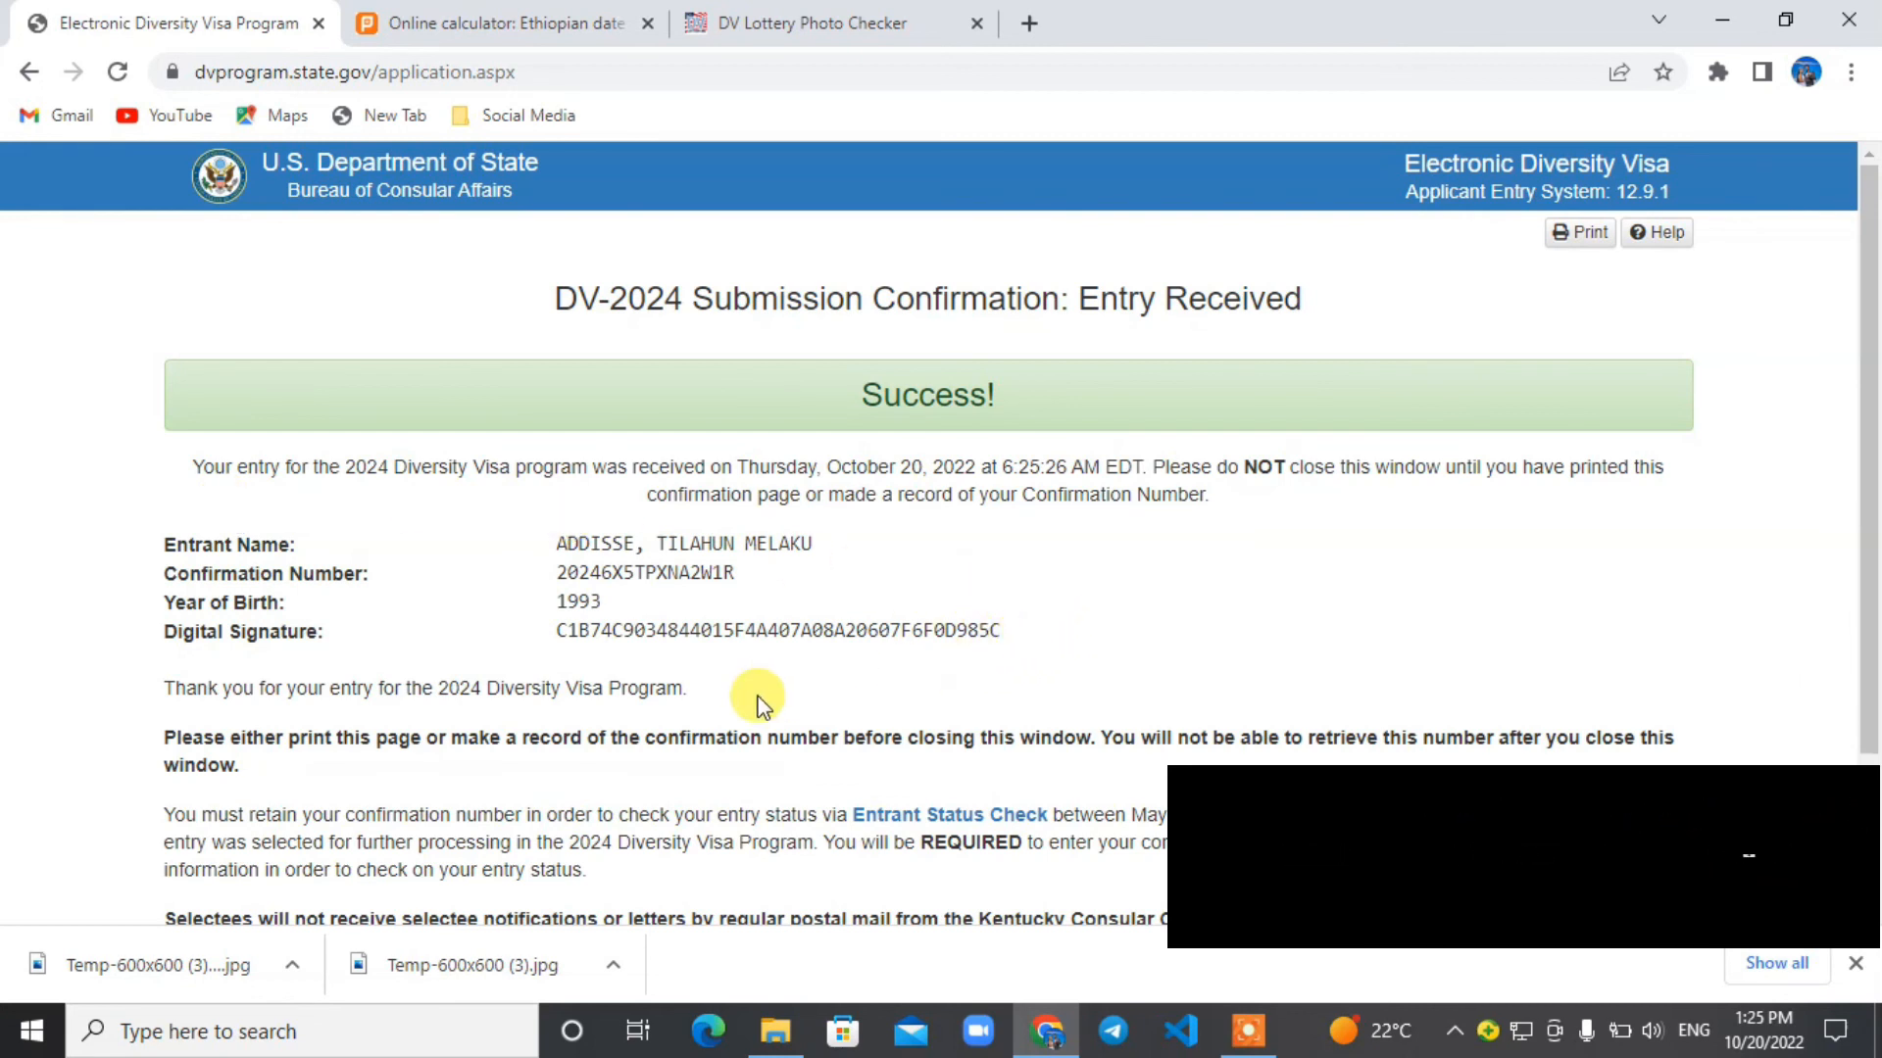
# Examine the entrant name, confirmation number, year of birth and digital signature on the submission confirmation page.
pyautogui.moveTo(1022, 635)
pyautogui.mouseDown()
pyautogui.moveTo(344, 592)
pyautogui.moveTo(155, 549)
pyautogui.mouseUp()
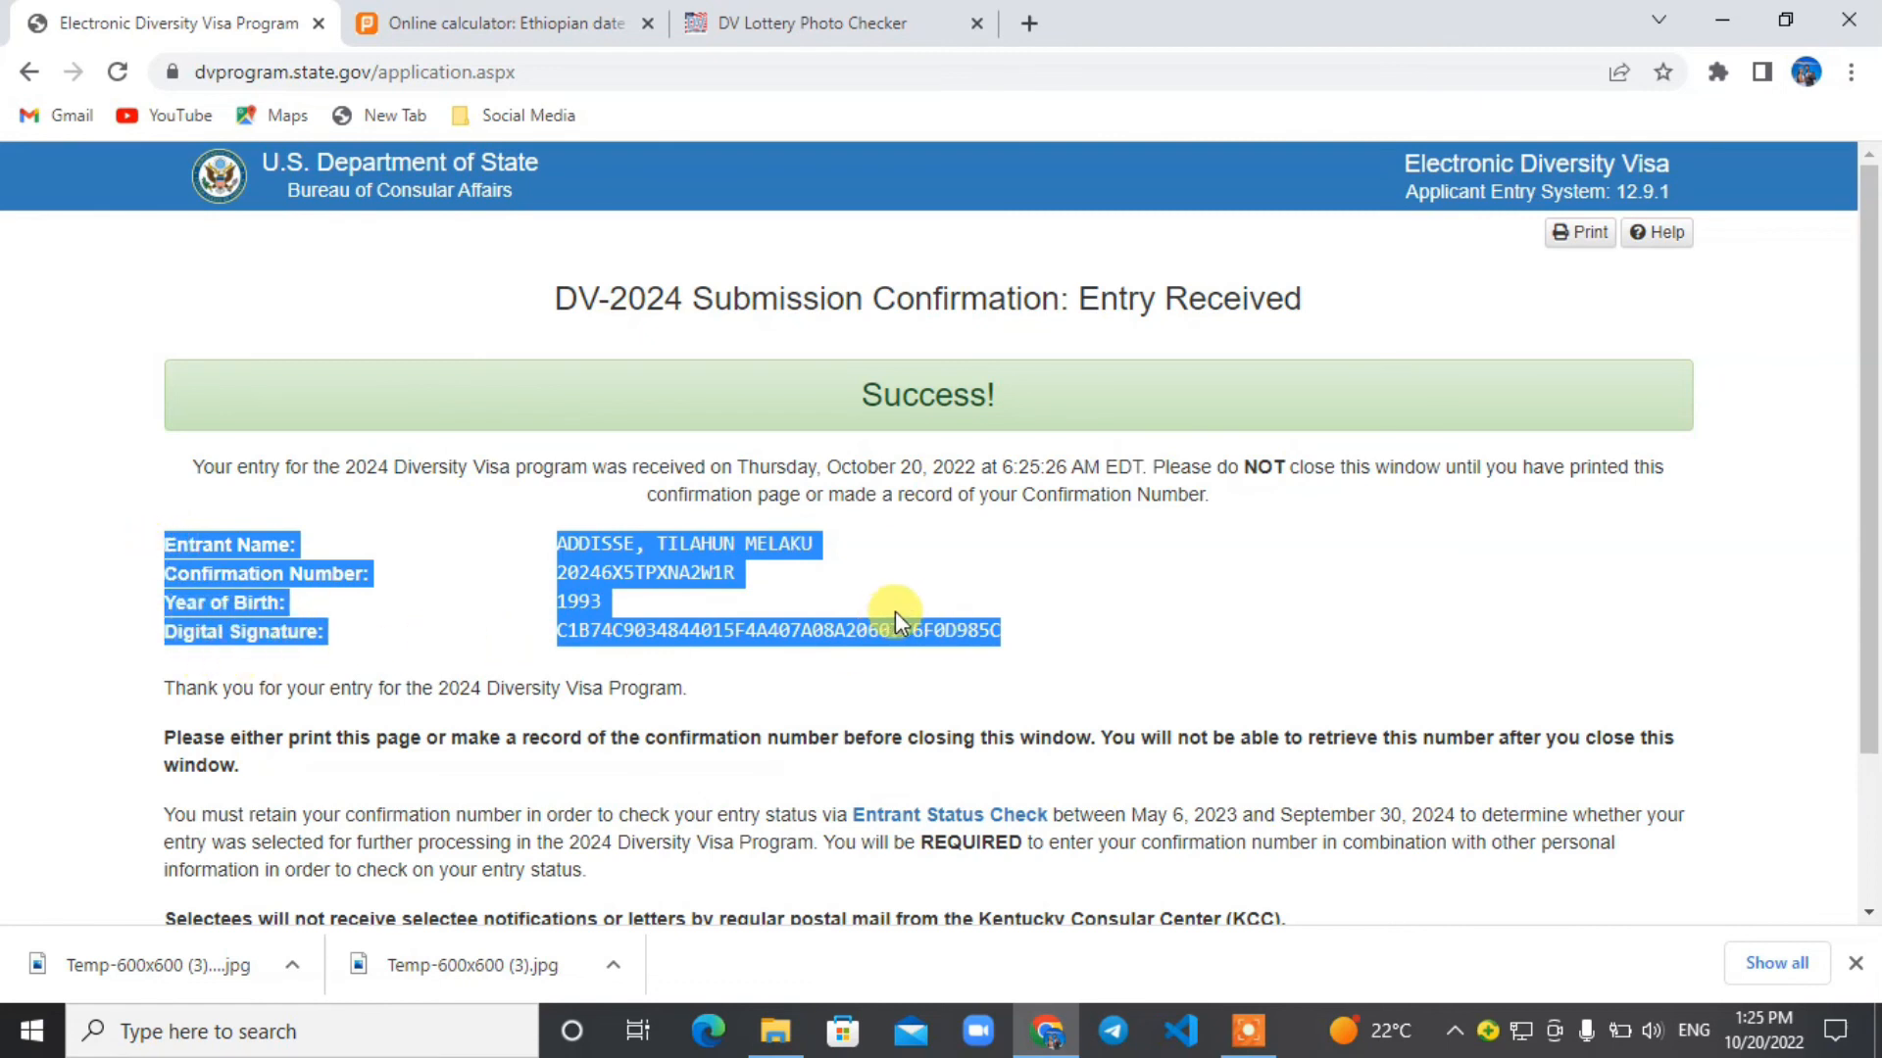
pyautogui.click(1061, 642)
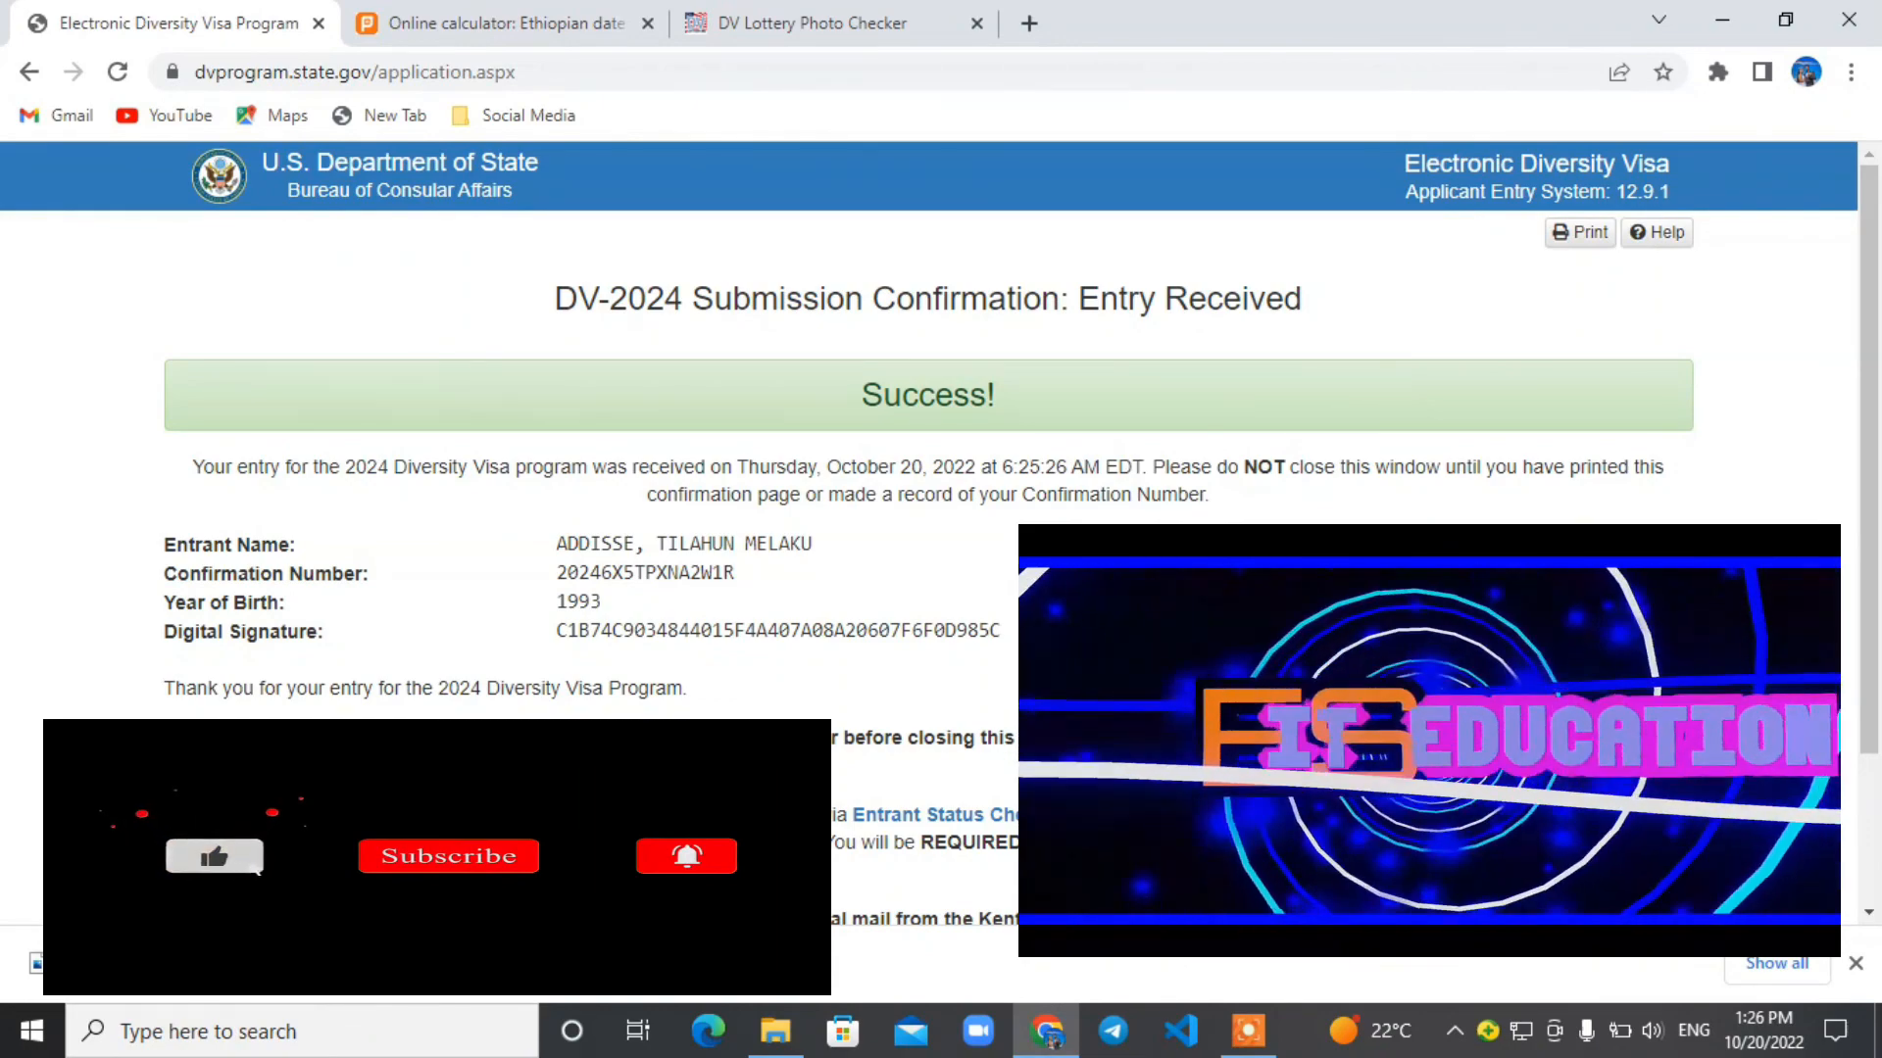
pyautogui.click(1242, 1036)
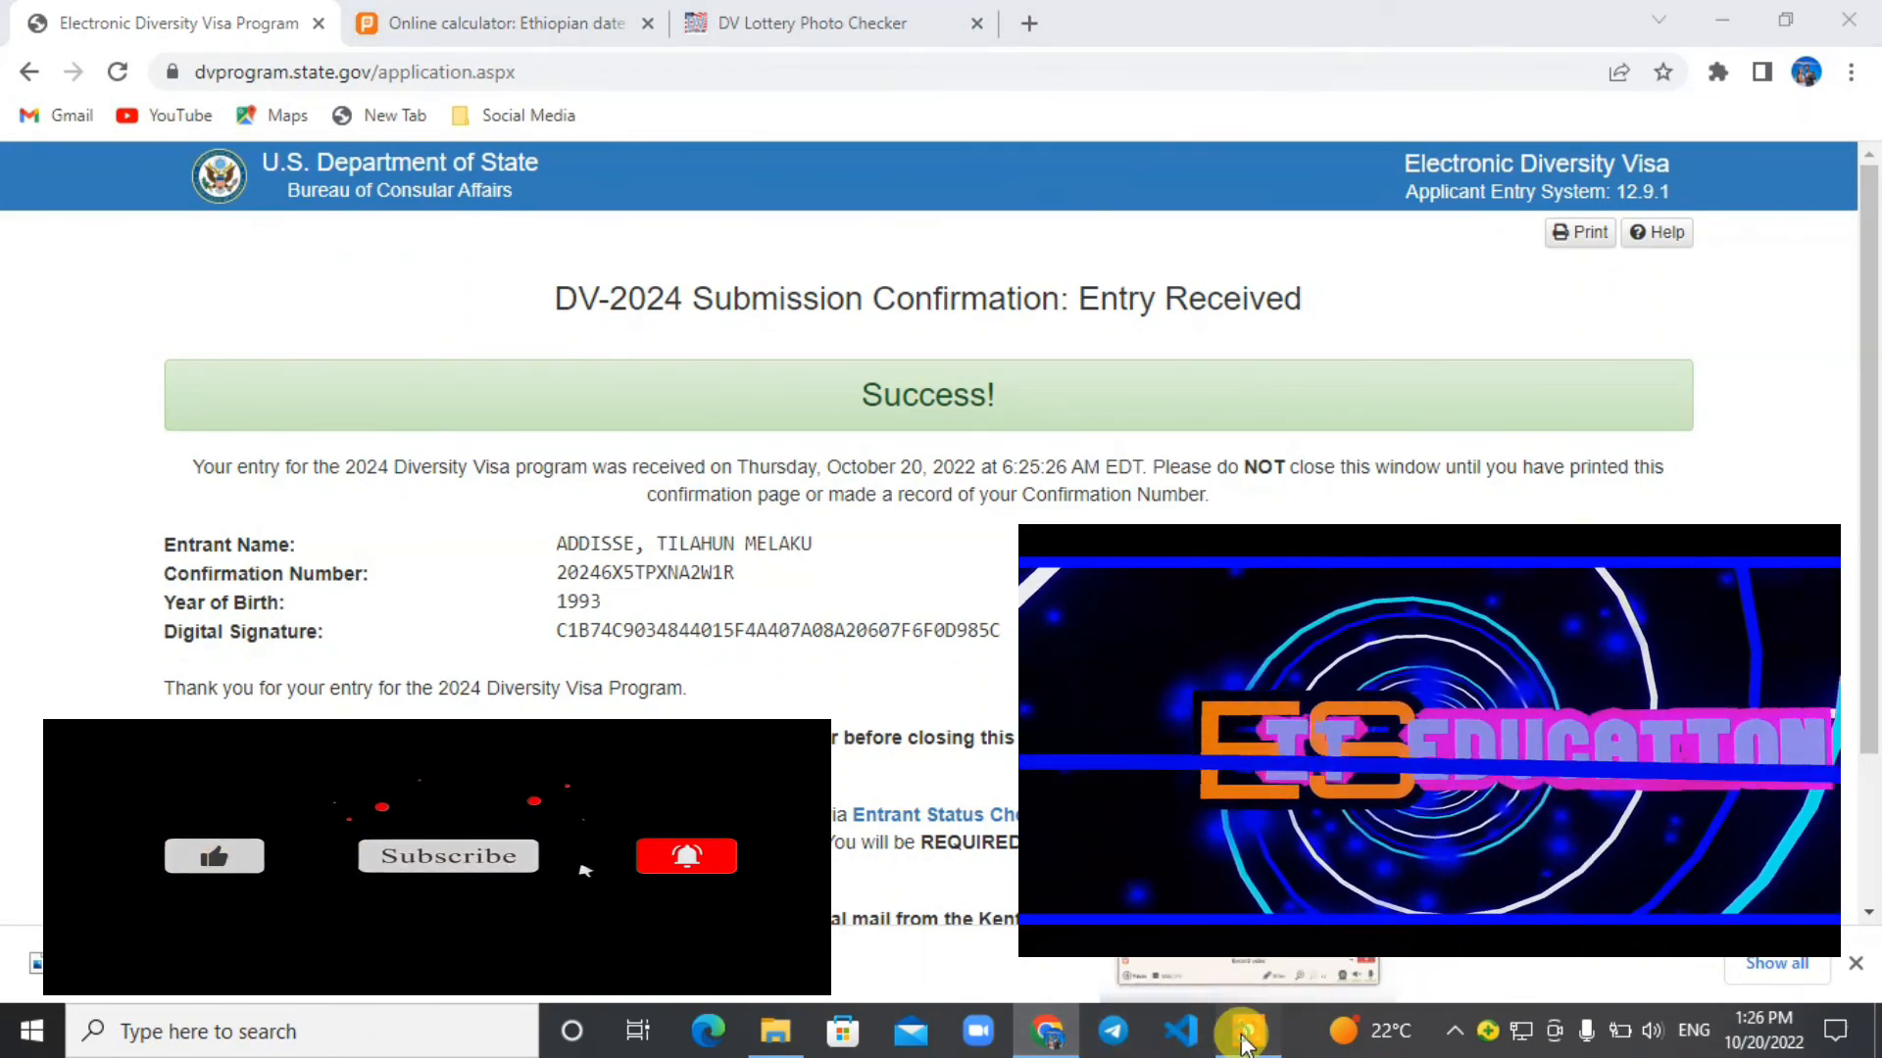